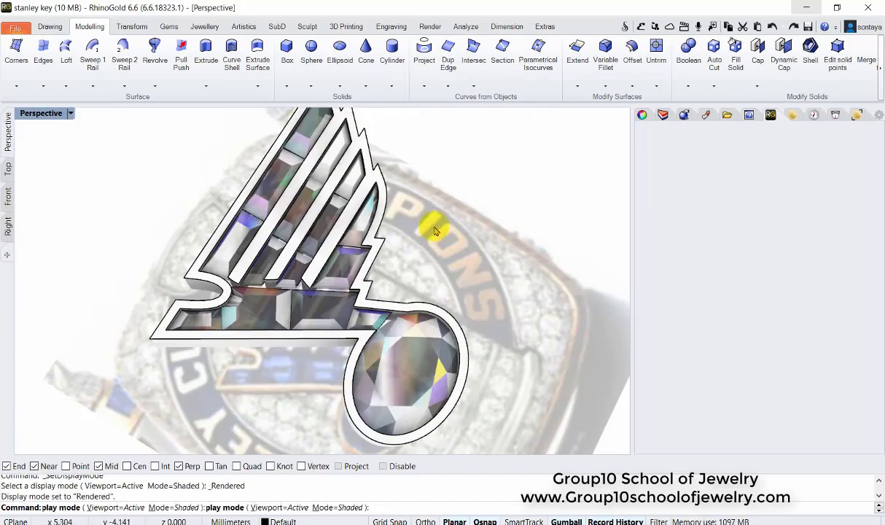
- Reveal the hidden ring objects and select all geometry in the scene
{"action": "right_click_drag", "start_coordinate": [130, 205], "coordinate": [414, 228]}
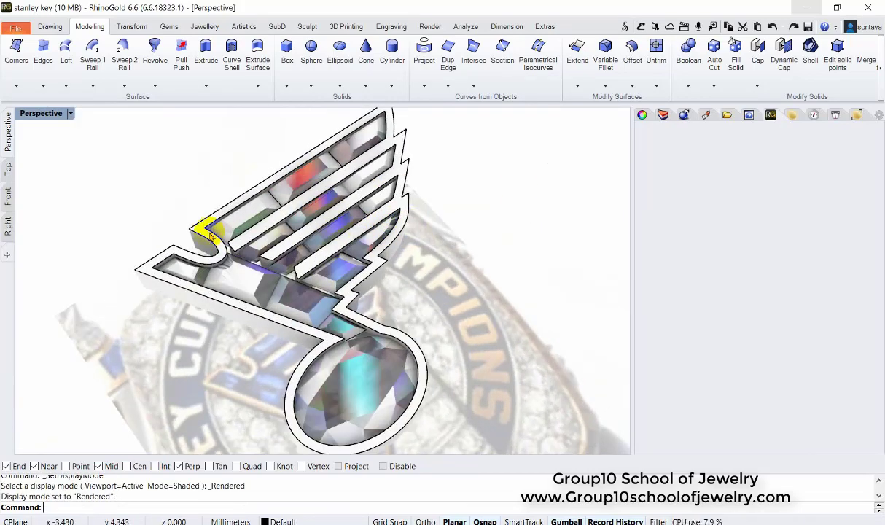
{"action": "scroll", "coordinate": [507, 164], "scroll_direction": "down", "scroll_amount": 5}
{"action": "key", "text": "ctrl+alt+h"}
{"action": "scroll", "coordinate": [403, 240], "scroll_direction": "down", "scroll_amount": 5}
{"action": "key", "text": "ctrl+a"}
{"action": "mouse_move", "coordinate": [395, 227]}
{"action": "right_mouse_down"}
{"action": "mouse_move", "coordinate": [432, 292]}
{"action": "mouse_move", "coordinate": [311, 336]}
{"action": "right_mouse_up"}
{"action": "left_click_drag", "start_coordinate": [397, 307], "coordinate": [405, 173]}
{"action": "right_click_drag", "start_coordinate": [406, 173], "coordinate": [438, 292]}
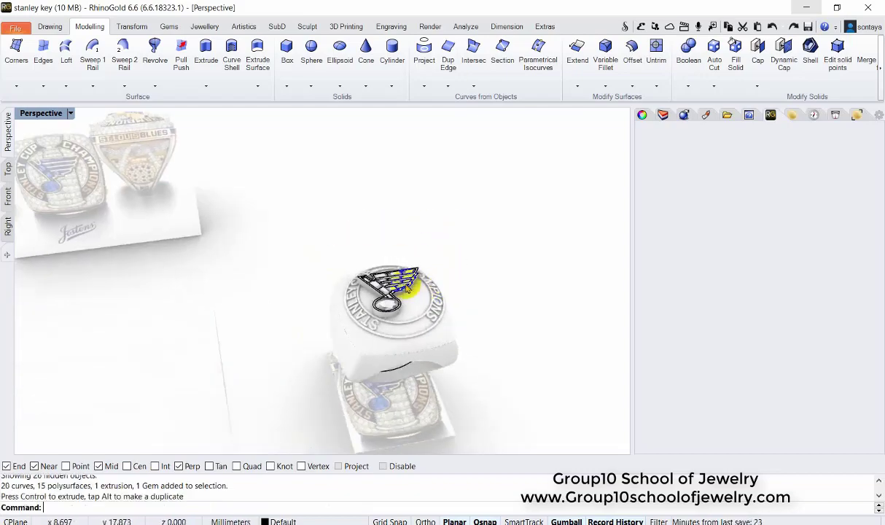
- Move the selected ring objects onto Layer 06
{"action": "middle_click", "coordinate": [481, 218]}
{"action": "left_click", "coordinate": [495, 211]}
{"action": "right_click", "coordinate": [654, 258]}
{"action": "left_click", "coordinate": [736, 434]}
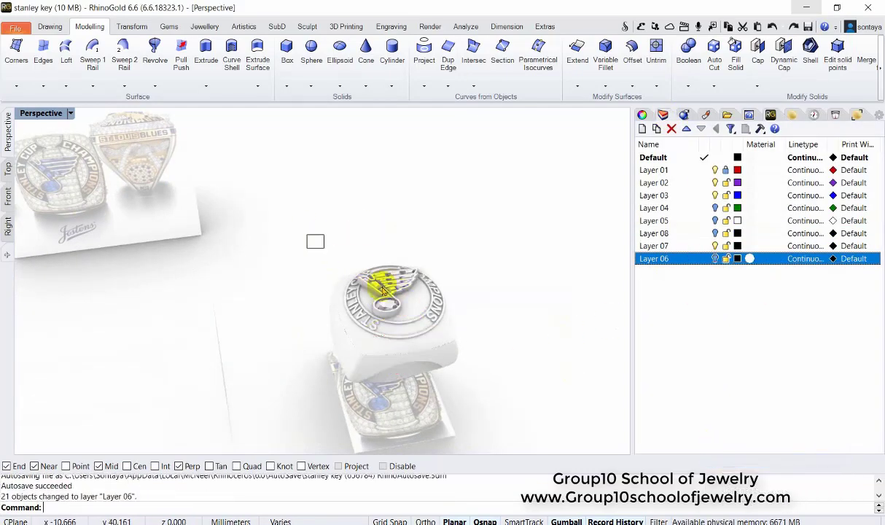
- Window-select the parts on the ring top in the Front view and inspect them in Perspective
{"action": "left_click", "coordinate": [8, 195]}
{"action": "scroll", "coordinate": [302, 219], "scroll_direction": "down", "scroll_amount": 3}
{"action": "scroll", "coordinate": [302, 219], "scroll_direction": "up", "scroll_amount": 3}
{"action": "left_click", "coordinate": [395, 212]}
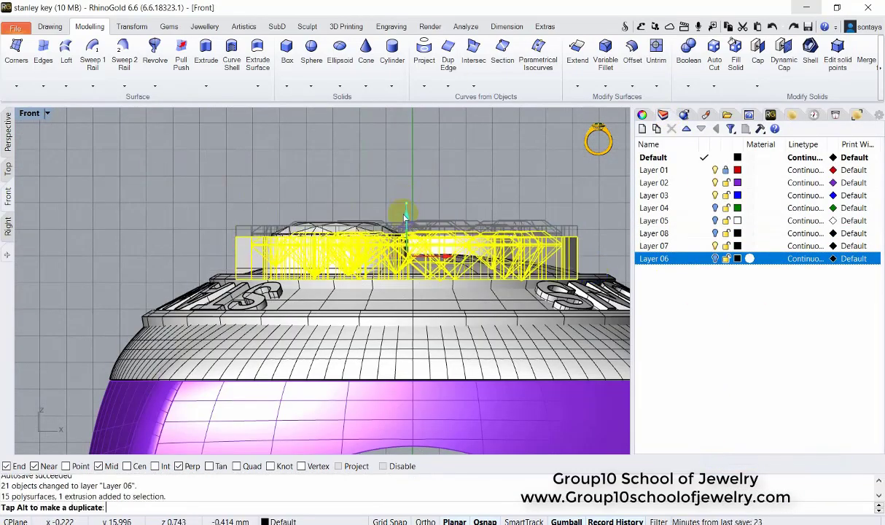
{"action": "key", "text": "ctrl+z"}
{"action": "left_click_drag", "start_coordinate": [171, 161], "coordinate": [594, 285]}
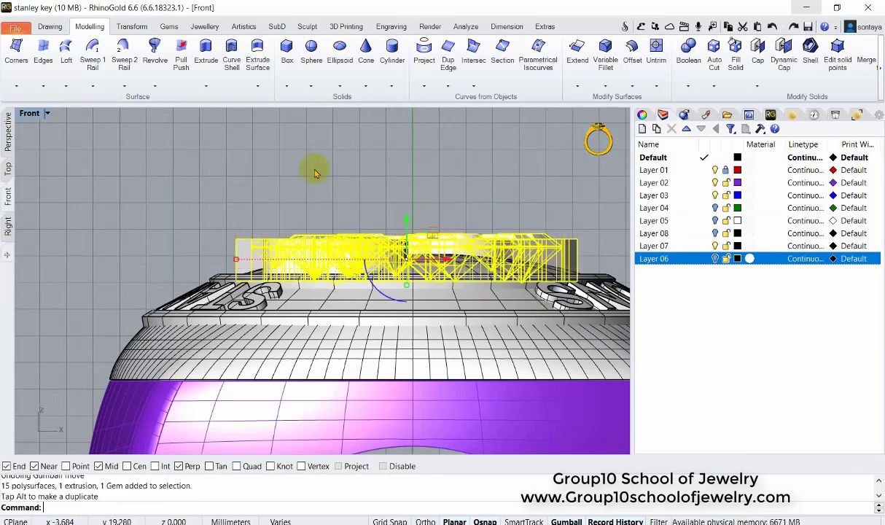
{"action": "key", "text": "ctrl+Tab"}
{"action": "right_click_drag", "start_coordinate": [350, 261], "coordinate": [400, 202]}
{"action": "scroll", "coordinate": [430, 315], "scroll_direction": "up", "scroll_amount": 3}
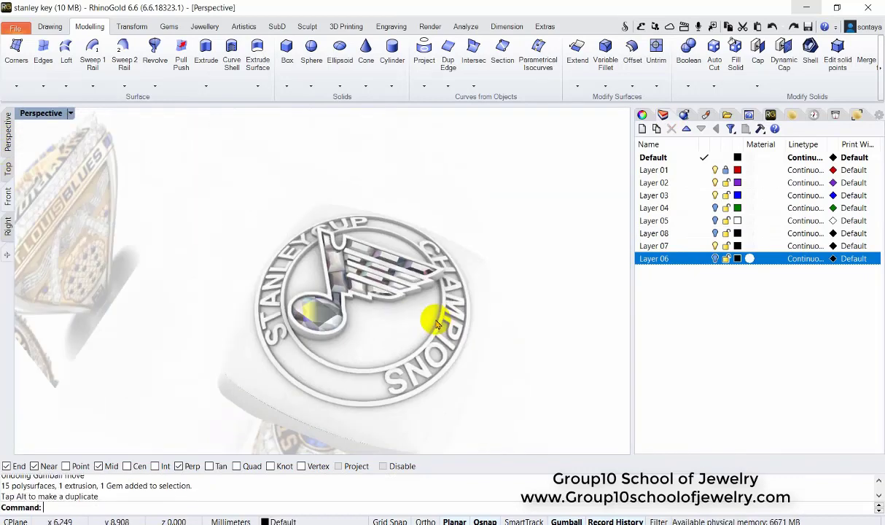
{"action": "scroll", "coordinate": [436, 322], "scroll_direction": "up", "scroll_amount": 2}
{"action": "scroll", "coordinate": [291, 255], "scroll_direction": "down", "scroll_amount": 5}
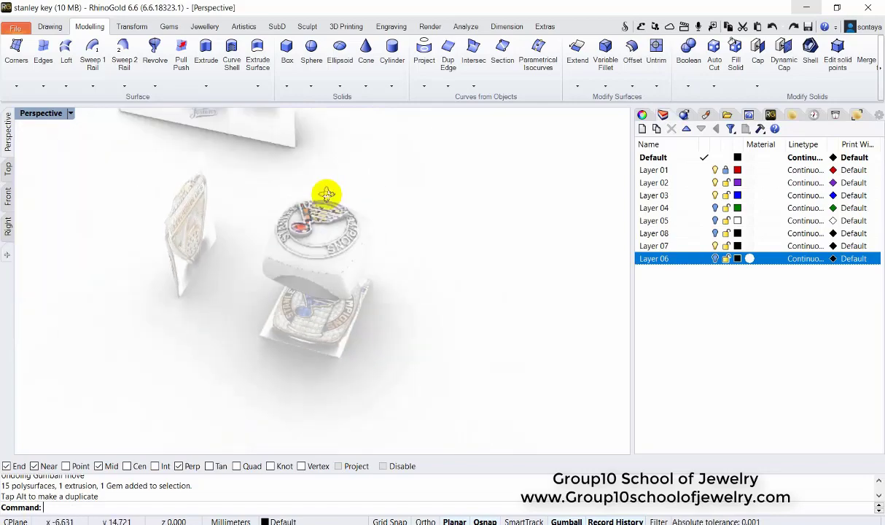
{"action": "right_click_drag", "start_coordinate": [326, 197], "coordinate": [109, 207]}
- In the Top view, select all the ring geometry and hide it
{"action": "key", "text": "ctrl+Tab"}
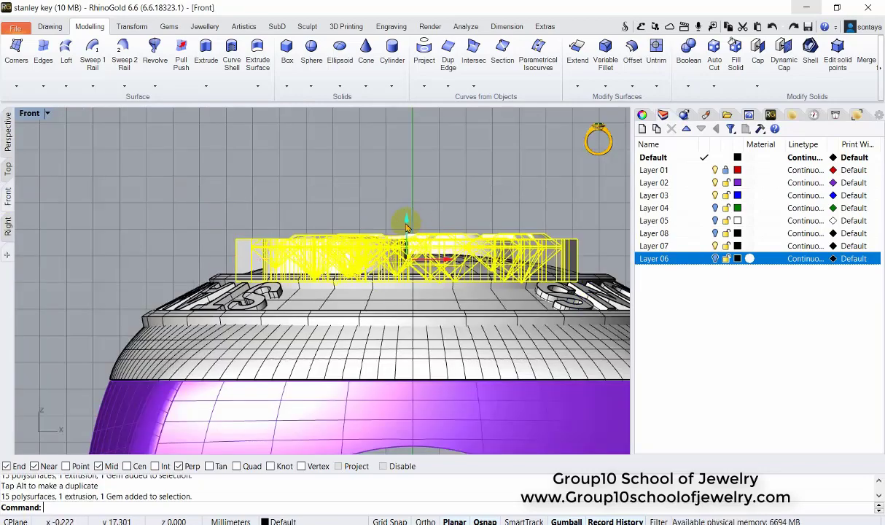
{"action": "key", "text": "Escape"}
{"action": "left_click", "coordinate": [8, 133]}
{"action": "left_click", "coordinate": [8, 168]}
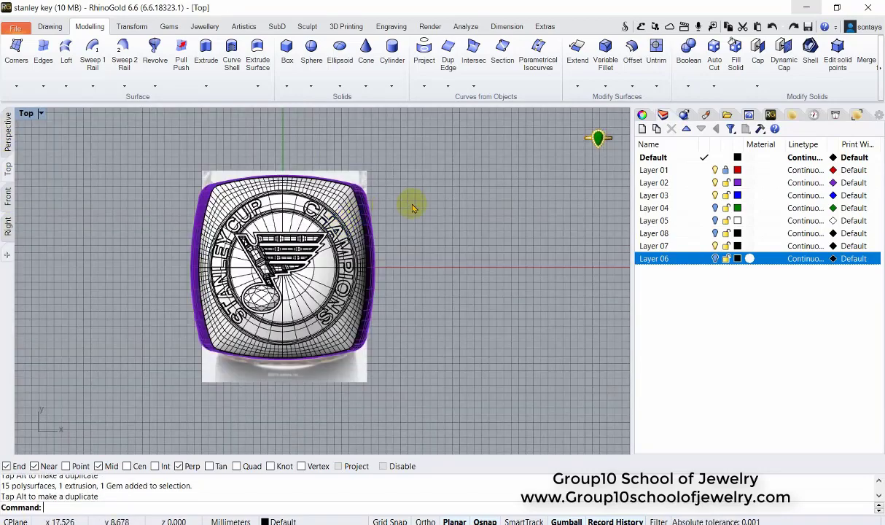
{"action": "key", "text": "ctrl+a"}
{"action": "key", "text": "ctrl+h"}
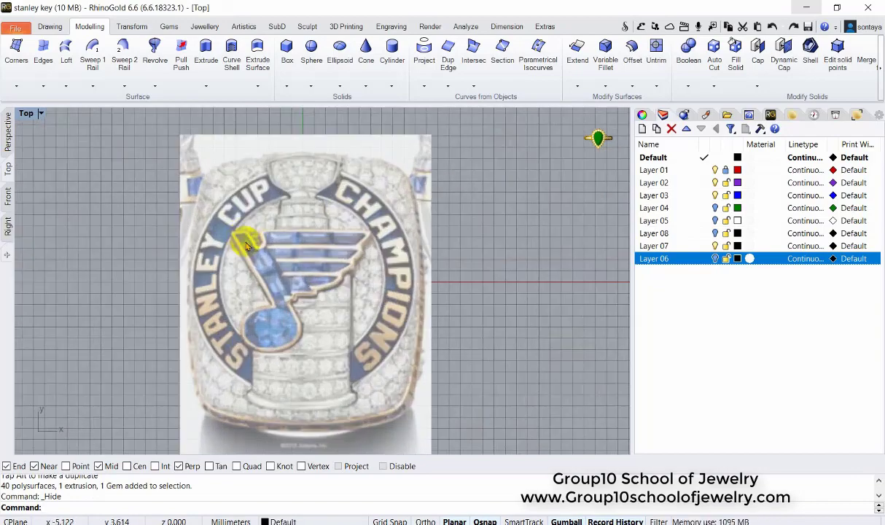
- Draw a vertical centre line through the ring centre, extending both ways
{"action": "scroll", "coordinate": [247, 244], "scroll_direction": "up", "scroll_amount": 2}
{"action": "scroll", "coordinate": [277, 181], "scroll_direction": "down", "scroll_amount": 2}
{"action": "left_click", "coordinate": [49, 26]}
{"action": "left_click", "coordinate": [13, 51]}
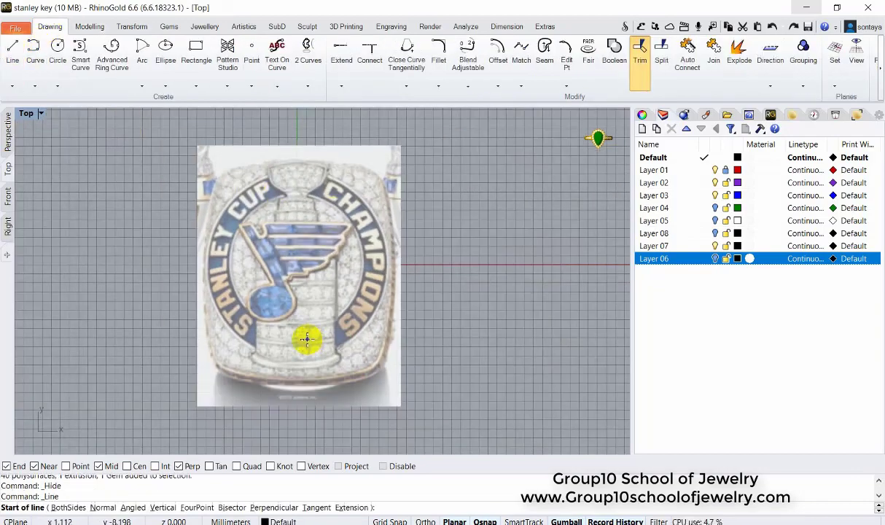
{"action": "left_click", "coordinate": [289, 315]}
{"action": "type", "text": "b"}
{"action": "key", "text": "Return"}
{"action": "left_click", "coordinate": [281, 213], "text": "shift"}
{"action": "scroll", "coordinate": [277, 241], "scroll_direction": "down", "scroll_amount": 2}
{"action": "scroll", "coordinate": [278, 262], "scroll_direction": "up", "scroll_amount": 3}
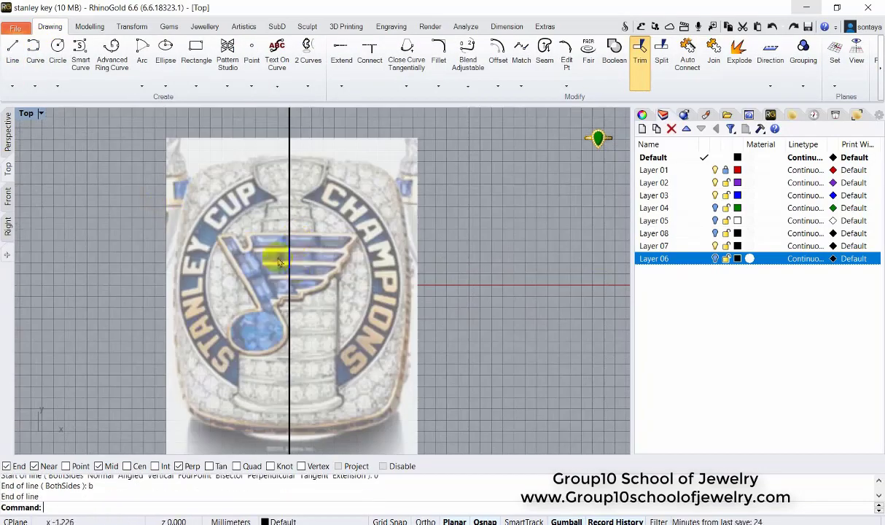
{"action": "scroll", "coordinate": [230, 199], "scroll_direction": "up", "scroll_amount": 2}
{"action": "scroll", "coordinate": [233, 198], "scroll_direction": "down", "scroll_amount": 3}
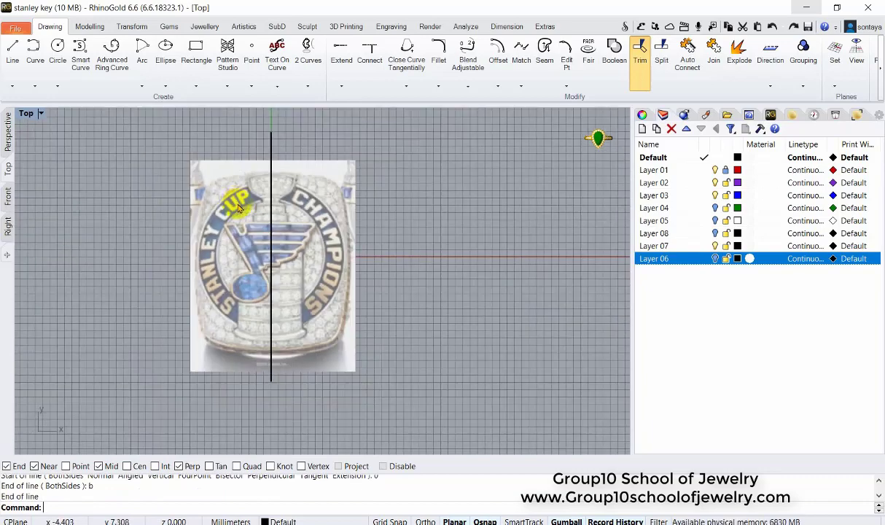
{"action": "scroll", "coordinate": [241, 190], "scroll_direction": "up", "scroll_amount": 3}
- Trace the cup outline with an interpolated curve, undoing misplaced points
{"action": "left_click", "coordinate": [46, 67]}
{"action": "scroll", "coordinate": [312, 219], "scroll_direction": "up", "scroll_amount": 2}
{"action": "left_click", "coordinate": [316, 357]}
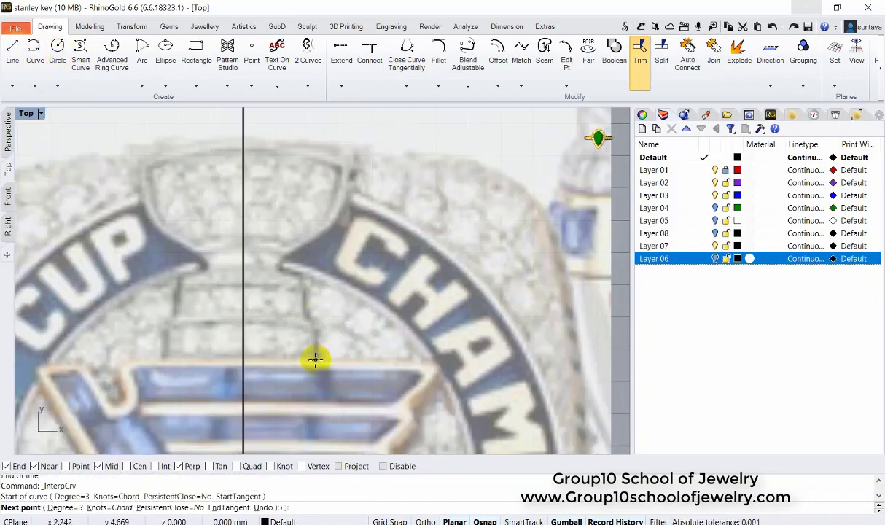
{"action": "left_click", "coordinate": [322, 316]}
{"action": "key", "text": "ctrl+z"}
{"action": "key", "text": "Return"}
{"action": "left_click", "coordinate": [317, 370]}
{"action": "left_click", "coordinate": [315, 320]}
{"action": "key", "text": "ctrl+z"}
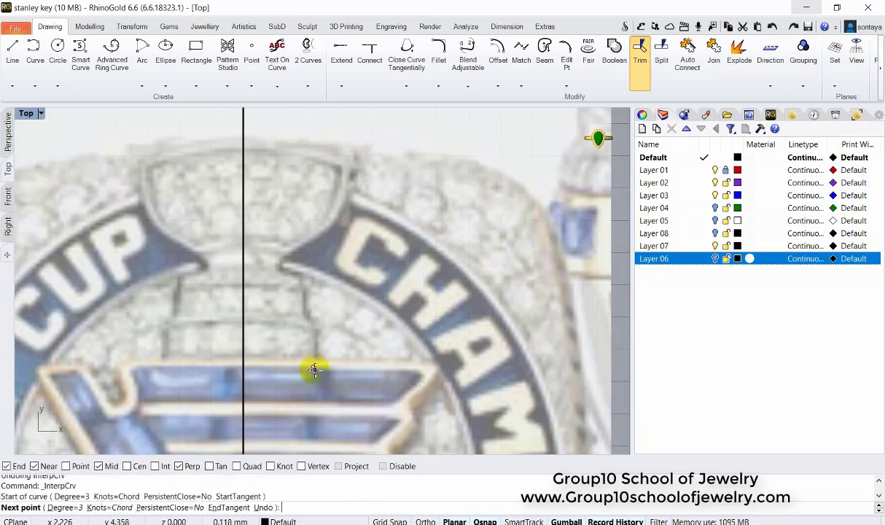
{"action": "left_click", "coordinate": [311, 323]}
{"action": "scroll", "coordinate": [312, 323], "scroll_direction": "up", "scroll_amount": 1}
{"action": "key", "text": "ctrl+z"}
- Draw another short curve along the cup edge, then undo the misplaced pieces
{"action": "key", "text": "Return"}
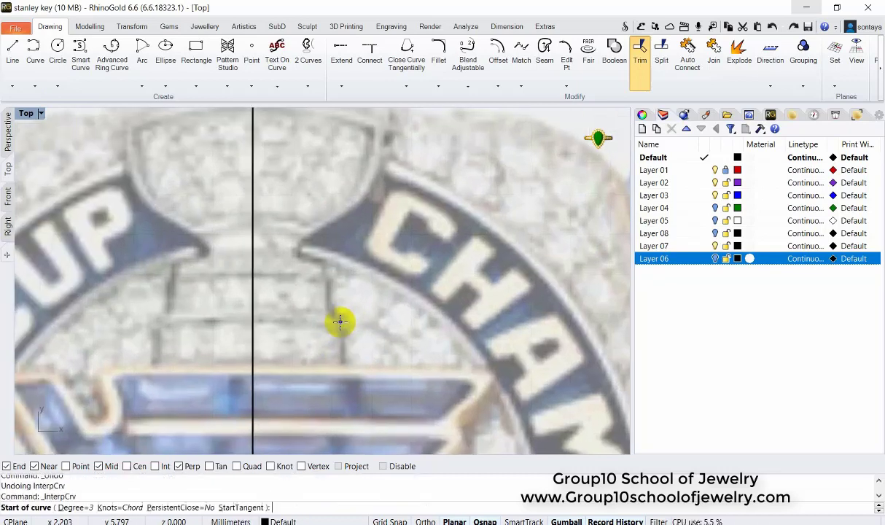
{"action": "left_click", "coordinate": [342, 378]}
{"action": "left_click", "coordinate": [335, 321]}
{"action": "key", "text": "Return"}
{"action": "key", "text": "Return"}
{"action": "left_click", "coordinate": [327, 321]}
{"action": "left_click", "coordinate": [323, 258]}
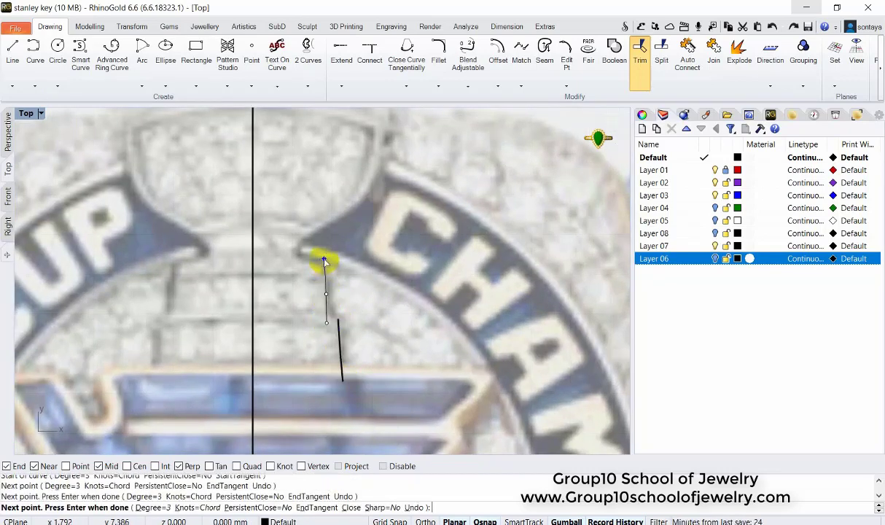
{"action": "key", "text": "Return"}
{"action": "key", "text": "ctrl+z"}
- Draw the cup's side line with Smart Curve
{"action": "left_click", "coordinate": [80, 53]}
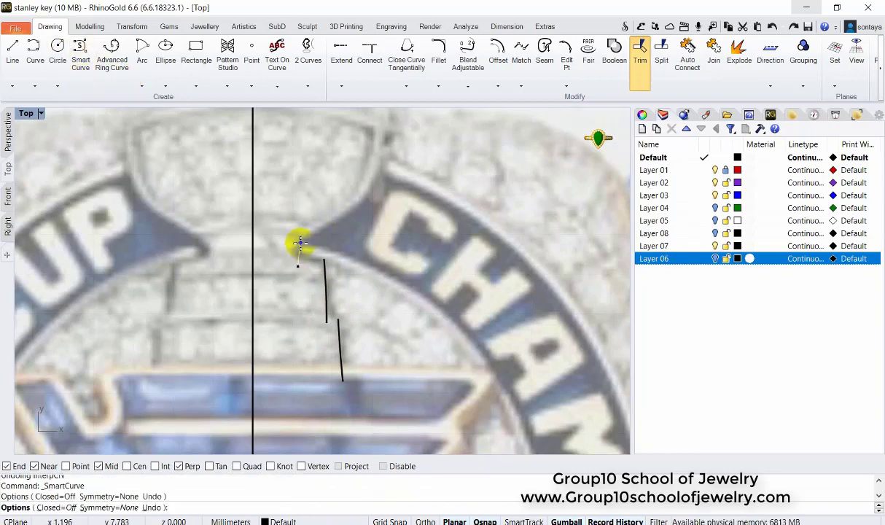
{"action": "scroll", "coordinate": [376, 187], "scroll_direction": "down", "scroll_amount": 2}
{"action": "scroll", "coordinate": [419, 255], "scroll_direction": "down", "scroll_amount": 1}
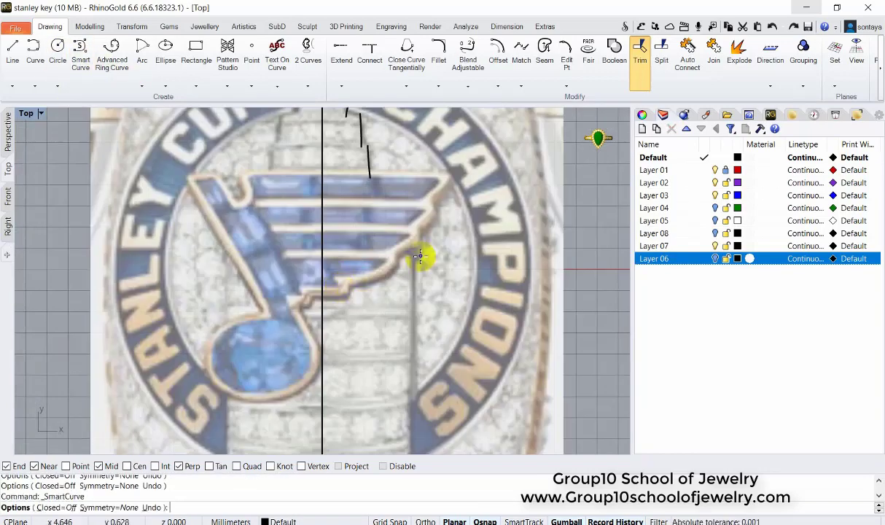
{"action": "scroll", "coordinate": [408, 324], "scroll_direction": "down", "scroll_amount": 1}
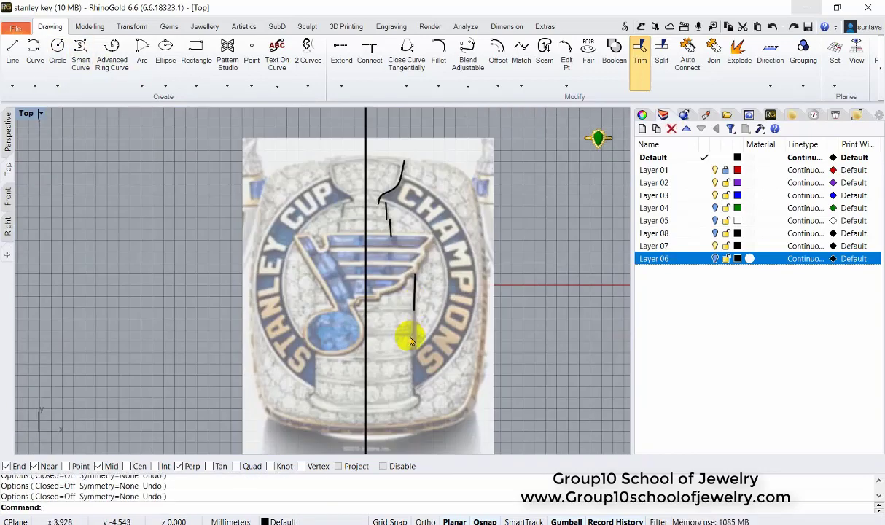
{"action": "scroll", "coordinate": [405, 336], "scroll_direction": "up", "scroll_amount": 1}
{"action": "scroll", "coordinate": [423, 291], "scroll_direction": "down", "scroll_amount": 2}
{"action": "left_click", "coordinate": [424, 355]}
{"action": "key", "text": "Return"}
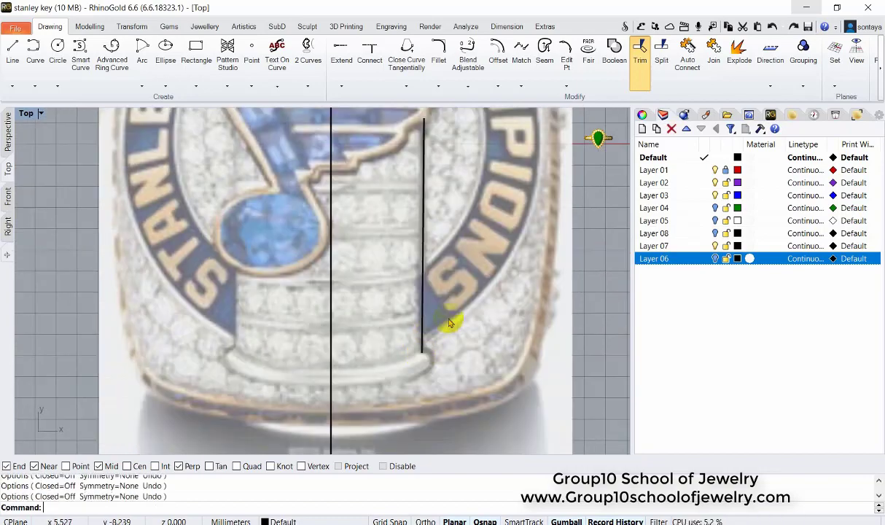
{"action": "scroll", "coordinate": [357, 358], "scroll_direction": "down", "scroll_amount": 2}
{"action": "scroll", "coordinate": [408, 240], "scroll_direction": "down", "scroll_amount": 2}
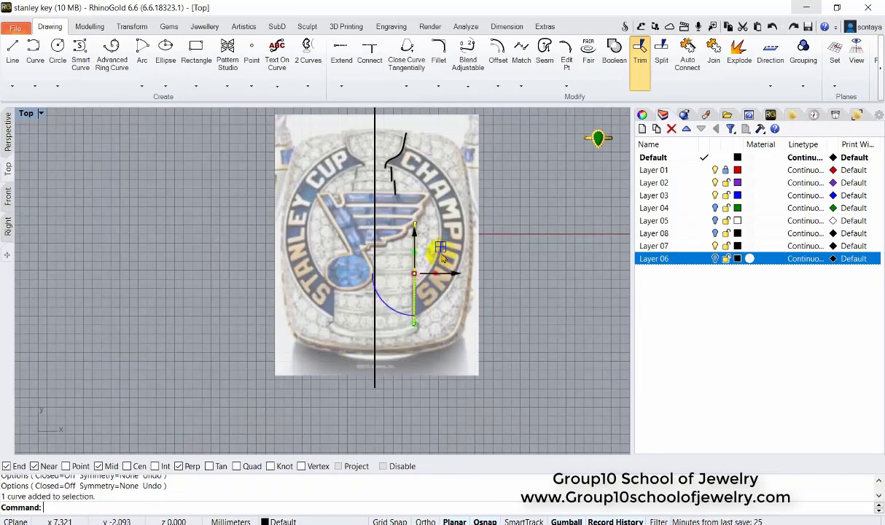
{"action": "key", "text": "Escape"}
{"action": "scroll", "coordinate": [424, 277], "scroll_direction": "up", "scroll_amount": 2}
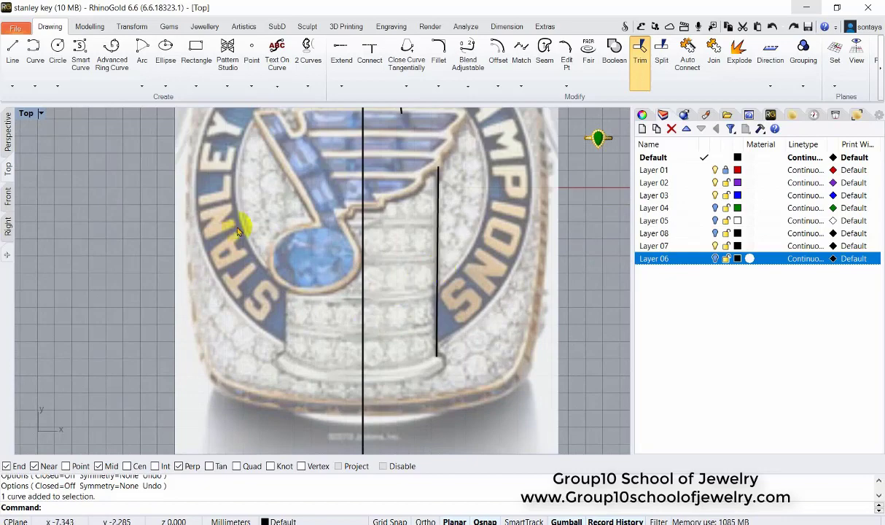
- Draw the mirrored base curve of the cup
{"action": "key", "text": "Return"}
{"action": "scroll", "coordinate": [339, 351], "scroll_direction": "up", "scroll_amount": 2}
{"action": "scroll", "coordinate": [183, 282], "scroll_direction": "up", "scroll_amount": 2}
{"action": "left_click", "coordinate": [109, 507]}
{"action": "left_click", "coordinate": [139, 507]}
{"action": "left_click", "coordinate": [230, 356]}
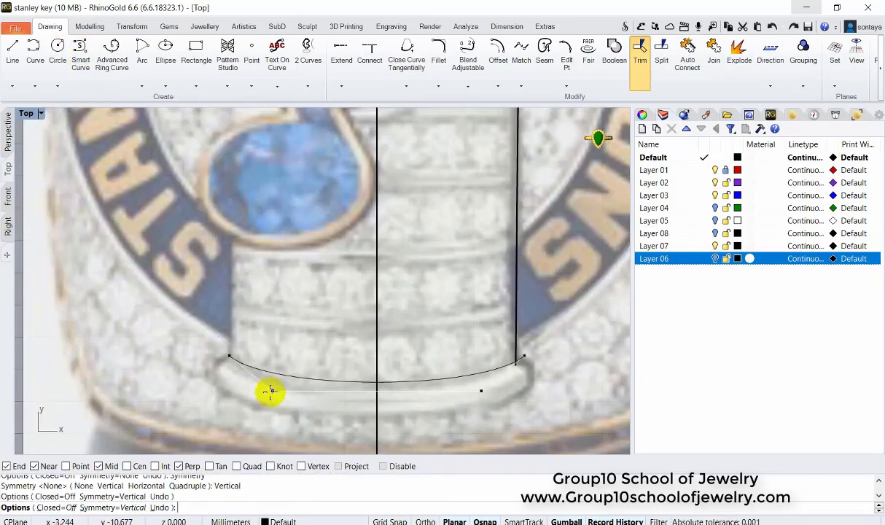
{"action": "left_click", "coordinate": [265, 391]}
{"action": "right_click", "coordinate": [263, 390]}
- Turn on Symmetry=Vertical and draw the symmetric cup side curve
{"action": "type", "text": "v"}
{"action": "key", "text": "Return"}
{"action": "left_click", "coordinate": [216, 383]}
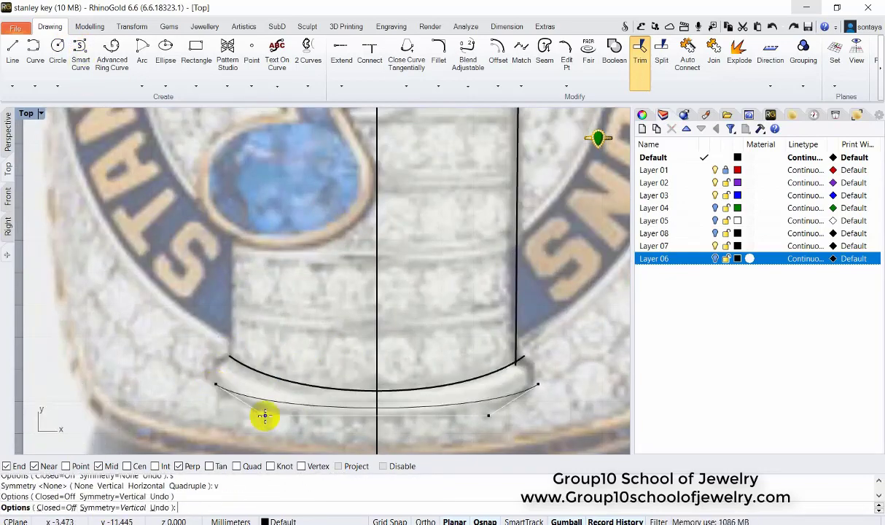
{"action": "left_click", "coordinate": [288, 434]}
{"action": "right_click", "coordinate": [288, 434]}
{"action": "scroll", "coordinate": [283, 357], "scroll_direction": "down", "scroll_amount": 1}
{"action": "scroll", "coordinate": [275, 366], "scroll_direction": "down", "scroll_amount": 1}
{"action": "scroll", "coordinate": [276, 345], "scroll_direction": "down", "scroll_amount": 1}
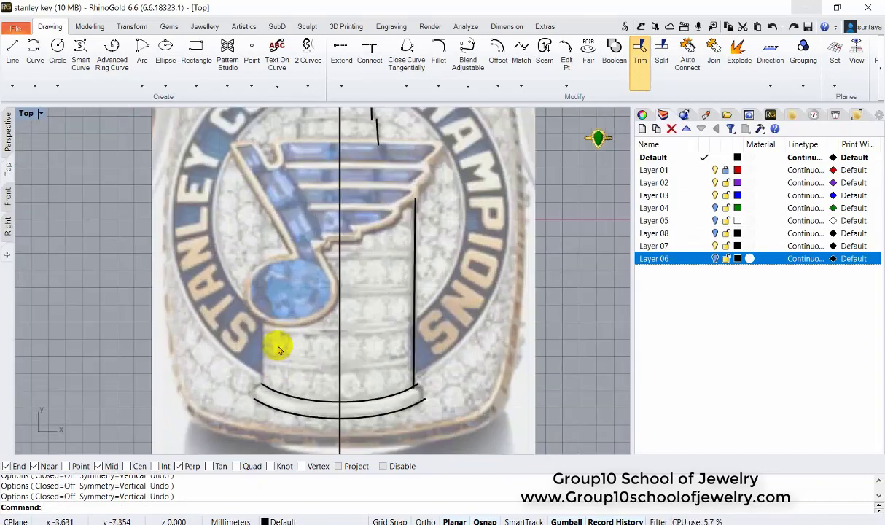
{"action": "scroll", "coordinate": [413, 320], "scroll_direction": "down", "scroll_amount": 1}
{"action": "scroll", "coordinate": [371, 158], "scroll_direction": "up", "scroll_amount": 2}
{"action": "scroll", "coordinate": [430, 269], "scroll_direction": "up", "scroll_amount": 2}
{"action": "type", "text": "z"}
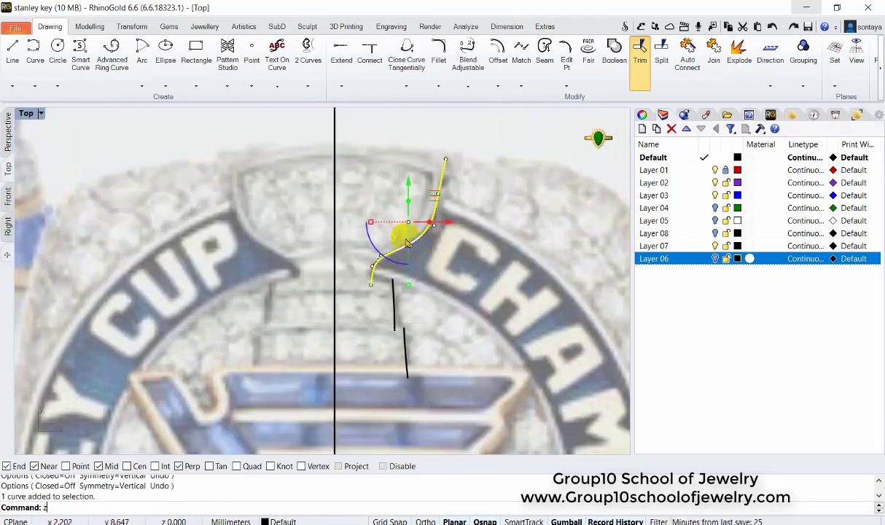
{"action": "key", "text": "Return"}
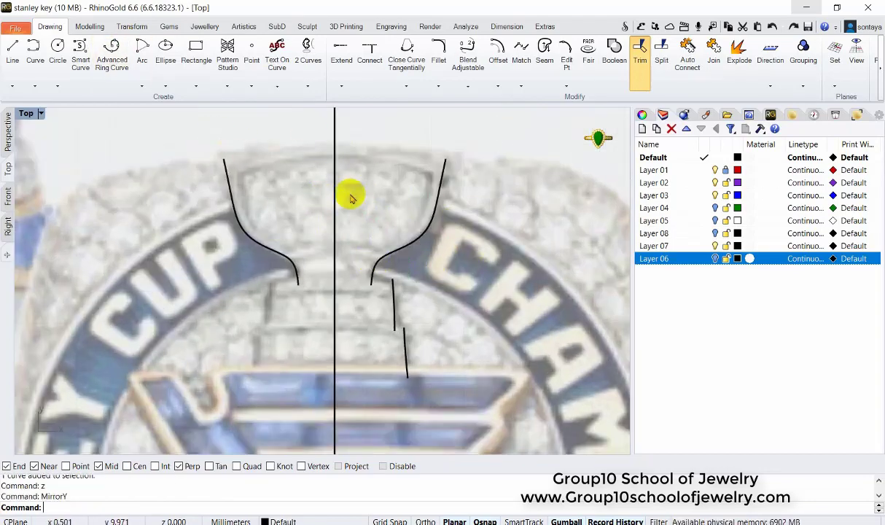
- Draw the top rim arc starting from the right curve's end
{"action": "left_click", "coordinate": [446, 158]}
{"action": "left_click", "coordinate": [380, 137]}
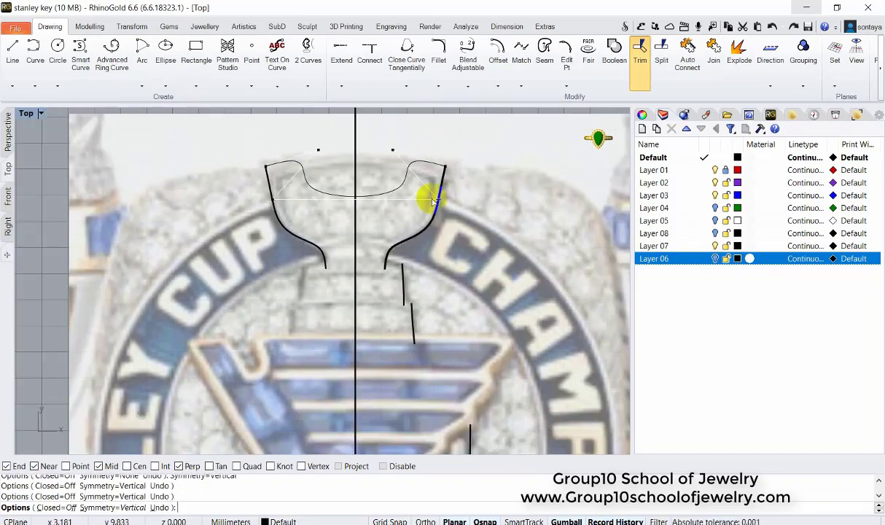
{"action": "key", "text": "Return"}
{"action": "scroll", "coordinate": [395, 183], "scroll_direction": "down", "scroll_amount": 1}
{"action": "left_click", "coordinate": [395, 183]}
{"action": "key", "text": "Escape"}
- Window-select the three right-side cup curves and mirror them with the z alias
{"action": "right_click_drag", "start_coordinate": [469, 316], "coordinate": [409, 272]}
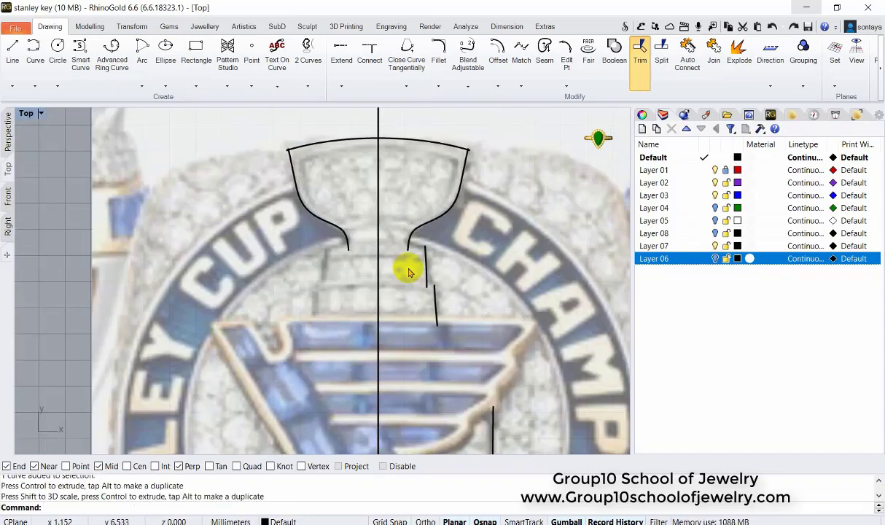
{"action": "scroll", "coordinate": [438, 266], "scroll_direction": "down", "scroll_amount": 4}
{"action": "left_click_drag", "start_coordinate": [498, 428], "coordinate": [498, 423]}
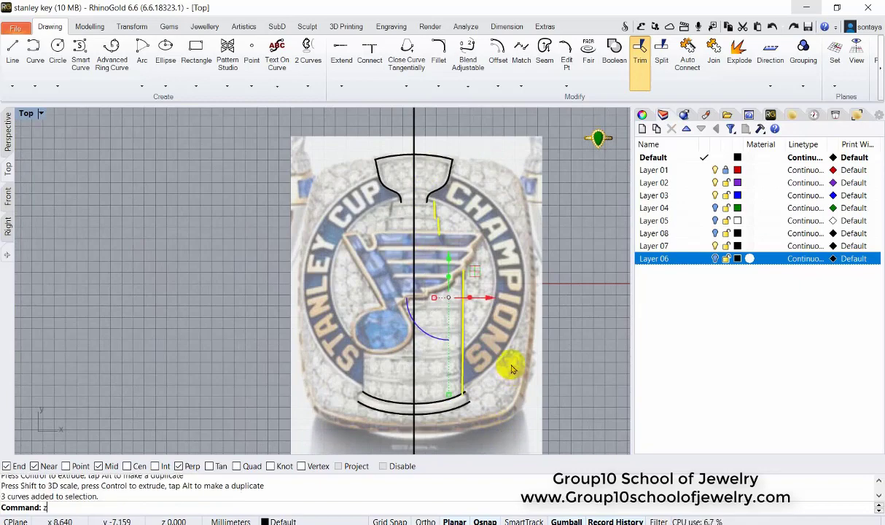
{"action": "type", "text": "z"}
{"action": "key", "text": "Return"}
{"action": "scroll", "coordinate": [467, 343], "scroll_direction": "up", "scroll_amount": 2}
{"action": "scroll", "coordinate": [498, 341], "scroll_direction": "up", "scroll_amount": 1}
{"action": "scroll", "coordinate": [497, 339], "scroll_direction": "down", "scroll_amount": 3}
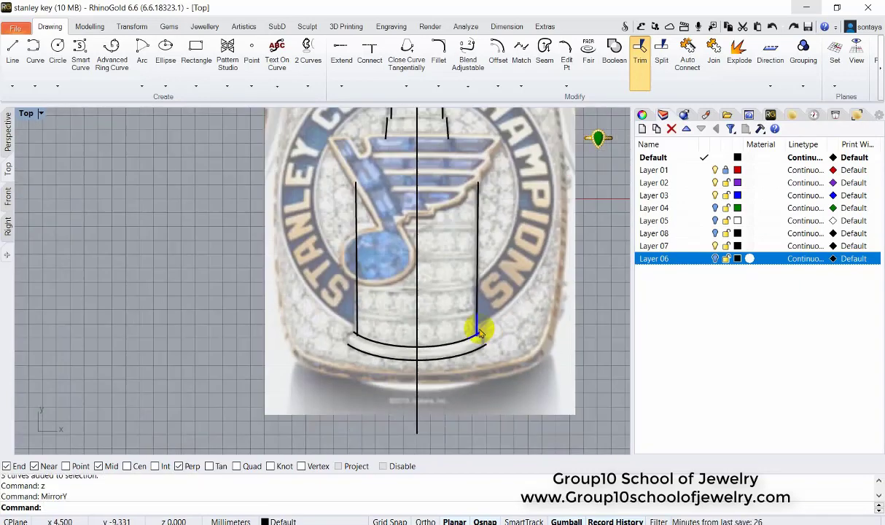
- Check the traced curves in the Front view, then return to the Top view
{"action": "left_click", "coordinate": [6, 196]}
{"action": "scroll", "coordinate": [115, 240], "scroll_direction": "up", "scroll_amount": 2}
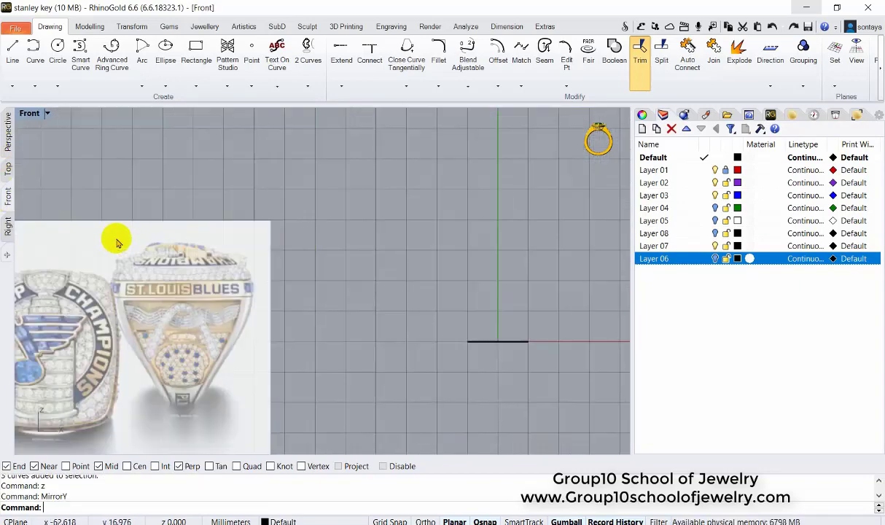
{"action": "scroll", "coordinate": [182, 263], "scroll_direction": "up", "scroll_amount": 2}
{"action": "scroll", "coordinate": [228, 280], "scroll_direction": "up", "scroll_amount": 1}
{"action": "key", "text": "ctrl+Tab"}
{"action": "key", "text": "ctrl+Tab"}
{"action": "key", "text": "ctrl+Tab"}
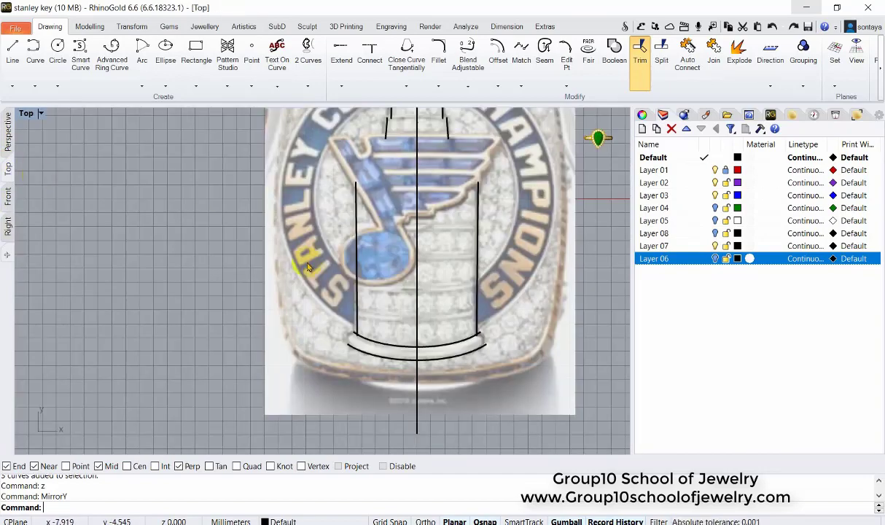
{"action": "scroll", "coordinate": [339, 321], "scroll_direction": "up", "scroll_amount": 2}
{"action": "scroll", "coordinate": [343, 328], "scroll_direction": "up", "scroll_amount": 2}
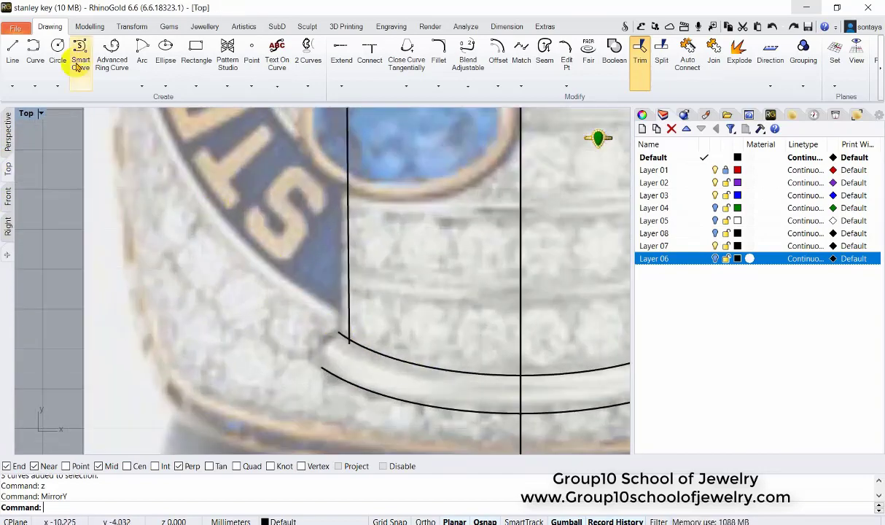
- Cap the band's left end with a Smart Curve between its two end points and check it in Perspective
{"action": "left_click", "coordinate": [81, 86]}
{"action": "left_click", "coordinate": [338, 332]}
{"action": "left_click", "coordinate": [322, 367]}
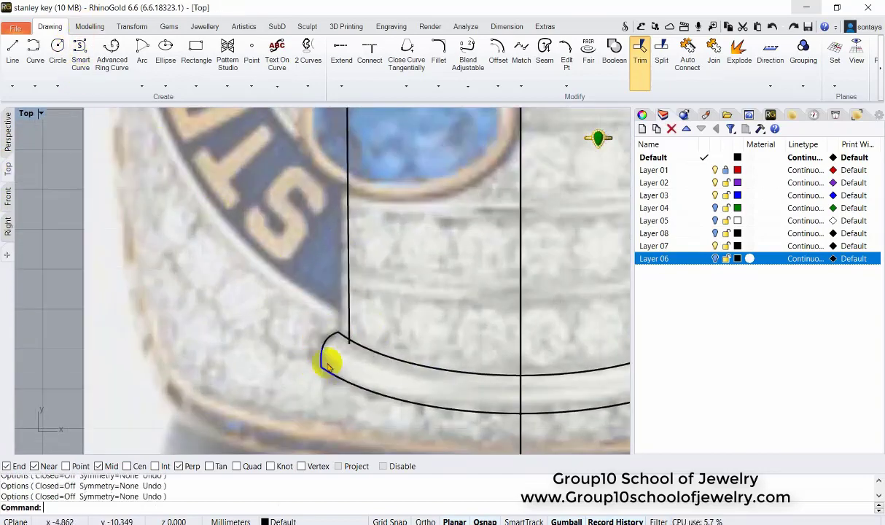
{"action": "key", "text": "Return"}
{"action": "scroll", "coordinate": [313, 360], "scroll_direction": "up", "scroll_amount": 2}
{"action": "scroll", "coordinate": [321, 362], "scroll_direction": "down", "scroll_amount": 3}
{"action": "scroll", "coordinate": [379, 321], "scroll_direction": "down", "scroll_amount": 2}
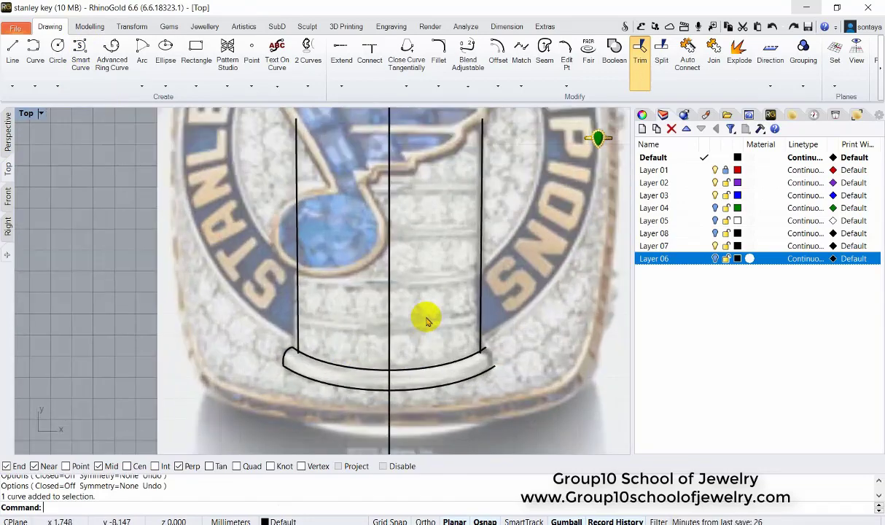
{"action": "scroll", "coordinate": [436, 341], "scroll_direction": "up", "scroll_amount": 2}
{"action": "key", "text": "ctrl+Tab"}
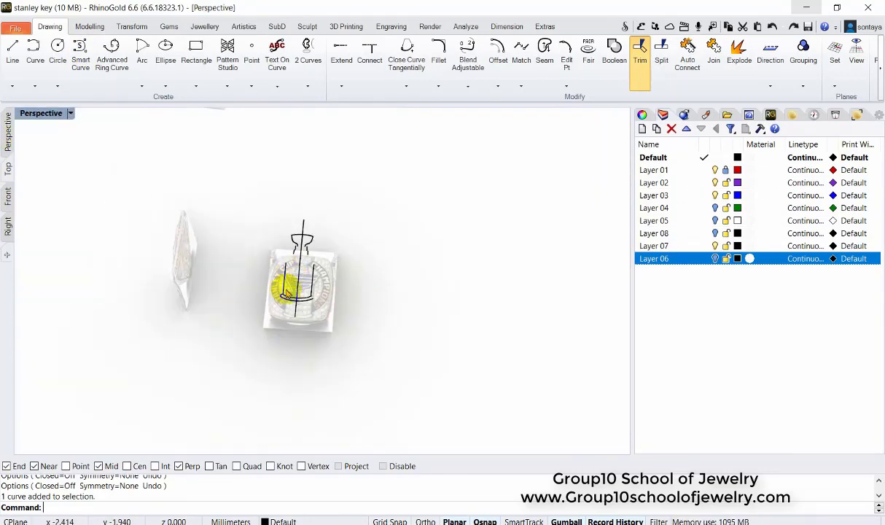
{"action": "mouse_move", "coordinate": [287, 285]}
{"action": "right_mouse_down"}
{"action": "mouse_move", "coordinate": [306, 253]}
{"action": "mouse_move", "coordinate": [370, 290]}
{"action": "right_mouse_up"}
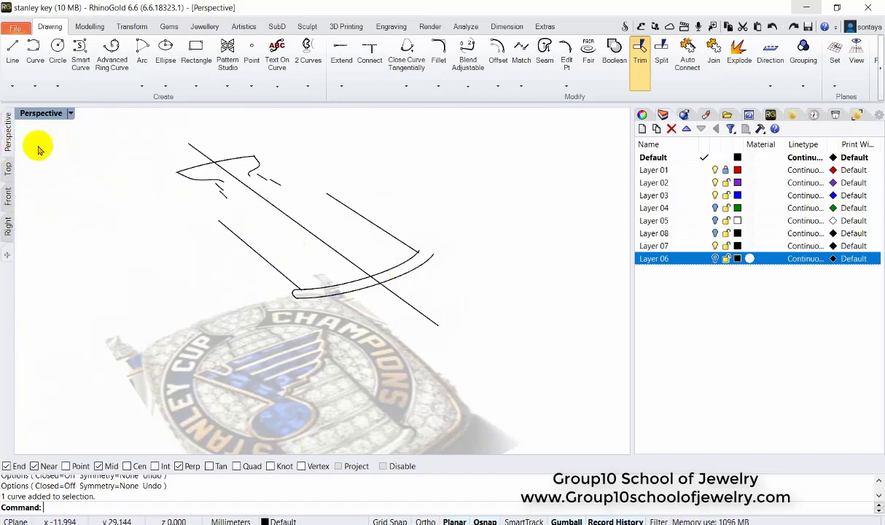
{"action": "left_click", "coordinate": [8, 168]}
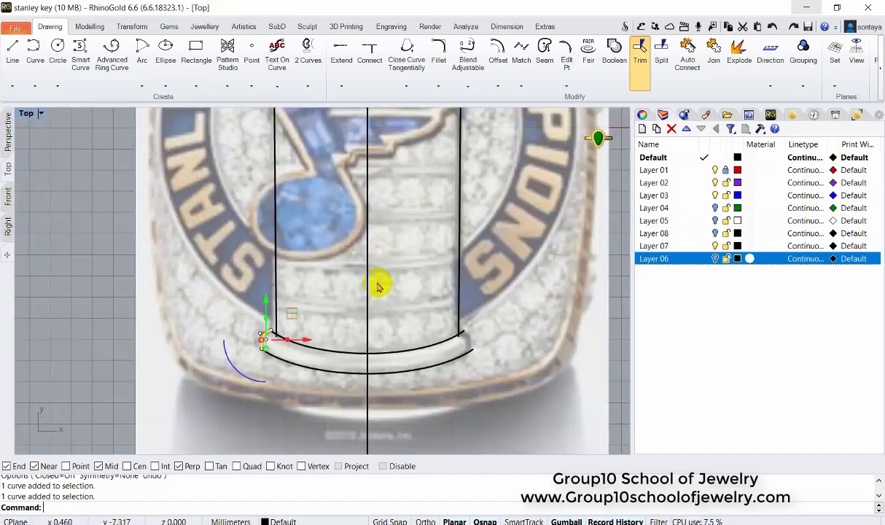
{"action": "scroll", "coordinate": [405, 332], "scroll_direction": "up", "scroll_amount": 1}
- Select the band curves and centre line, then trim away the band's left half
{"action": "left_click", "coordinate": [425, 355]}
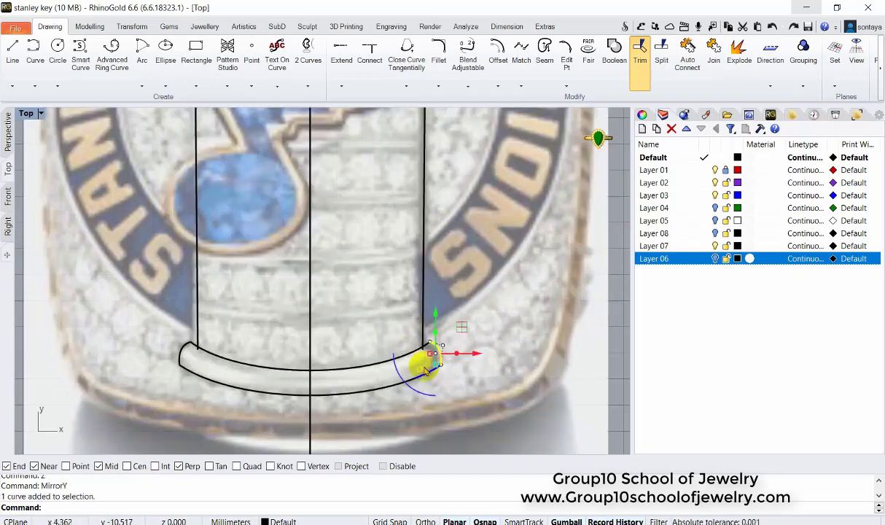
{"action": "left_click", "coordinate": [402, 293]}
{"action": "scroll", "coordinate": [345, 310], "scroll_direction": "down", "scroll_amount": 3}
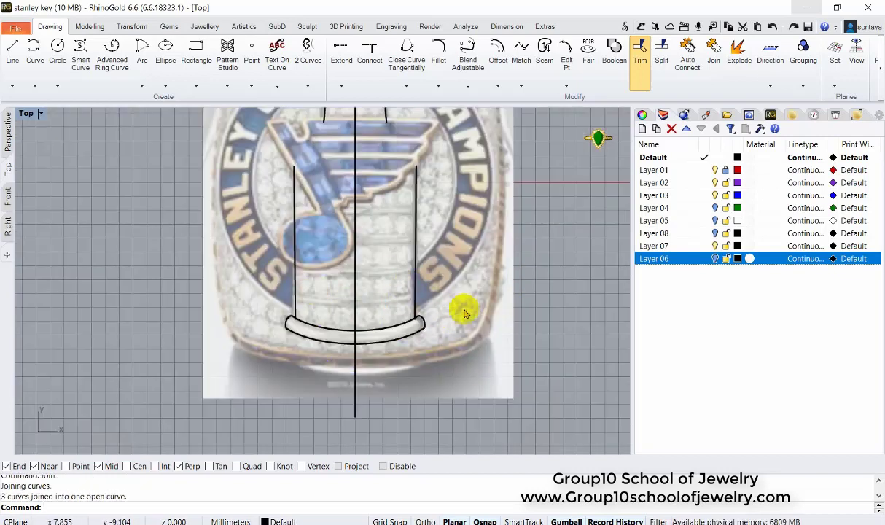
{"action": "mouse_move", "coordinate": [465, 312]}
{"action": "left_mouse_down"}
{"action": "mouse_move", "coordinate": [386, 348]}
{"action": "mouse_move", "coordinate": [336, 323]}
{"action": "left_mouse_up"}
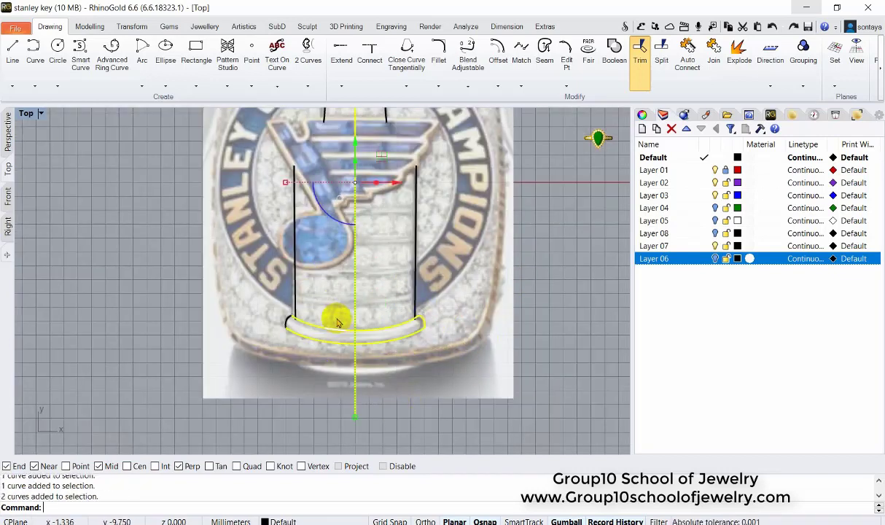
{"action": "left_click_drag", "start_coordinate": [375, 370], "coordinate": [338, 321]}
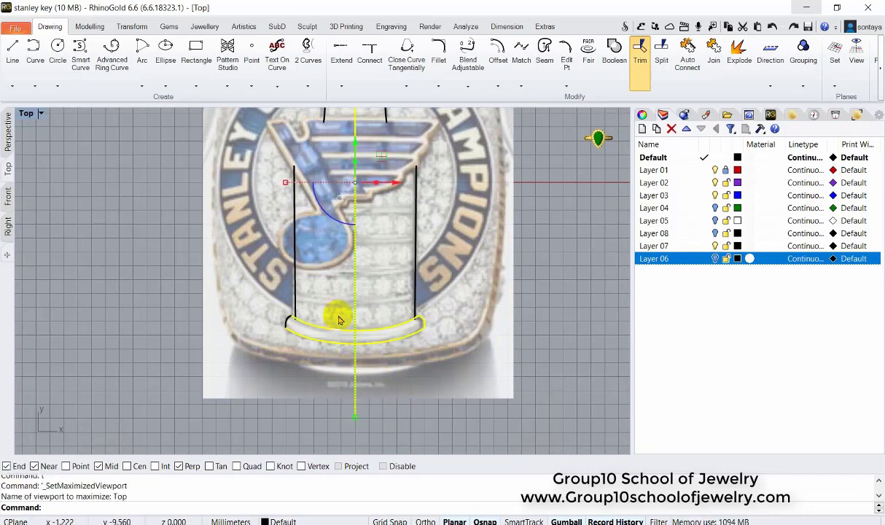
{"action": "right_click", "coordinate": [316, 389]}
{"action": "left_click", "coordinate": [359, 336]}
- Test-revolve the half band a full circle around the centre line, then undo the revolve and trim
{"action": "left_click", "coordinate": [89, 27]}
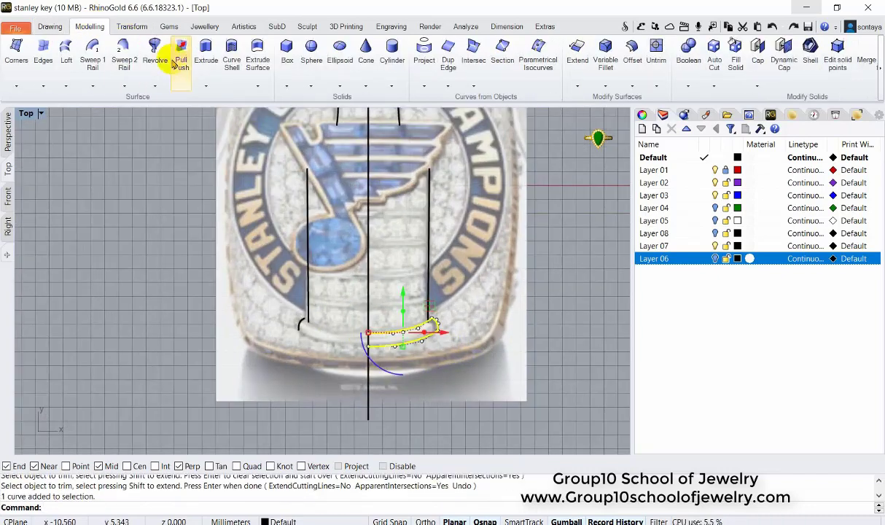
{"action": "left_click", "coordinate": [217, 64]}
{"action": "left_click", "coordinate": [368, 334]}
{"action": "left_click", "coordinate": [368, 416]}
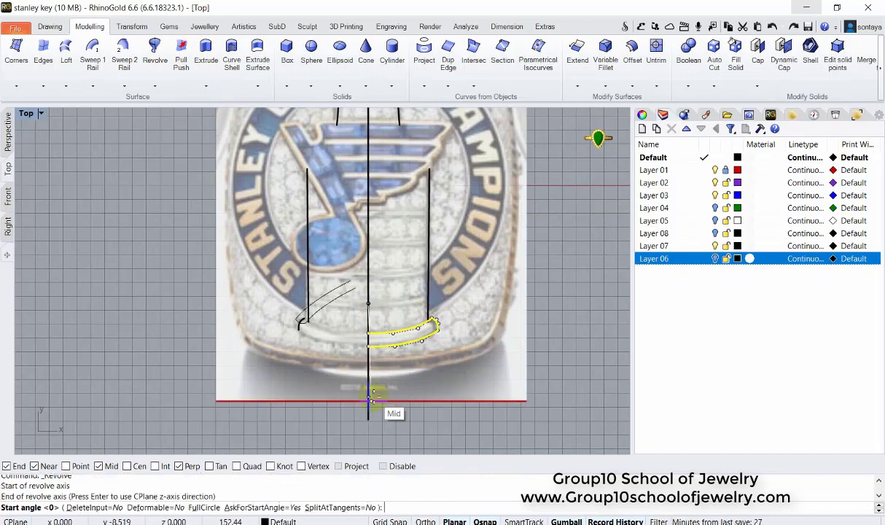
{"action": "key", "text": "Return"}
{"action": "key", "text": "Return"}
{"action": "key", "text": "ctrl+z"}
{"action": "key", "text": "Return"}
{"action": "left_click", "coordinate": [368, 229]}
{"action": "left_click", "coordinate": [368, 270]}
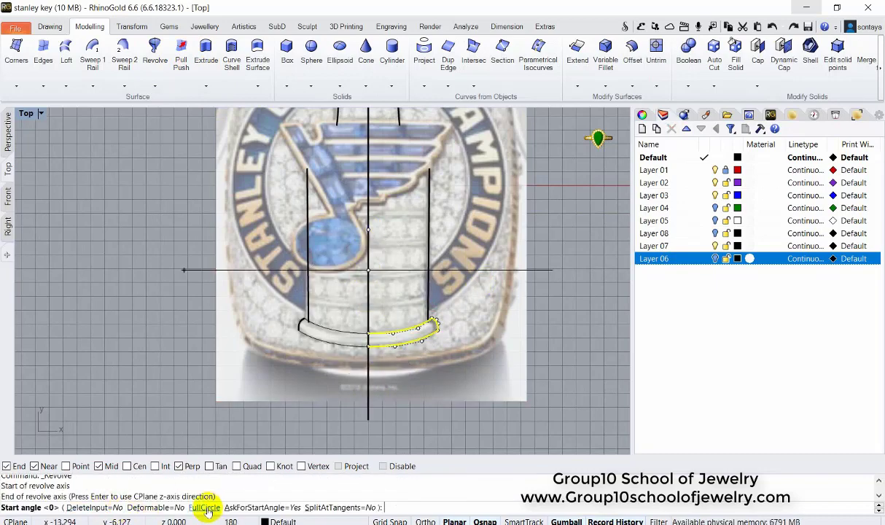
{"action": "left_click", "coordinate": [206, 508]}
{"action": "key", "text": "ctrl+z"}
{"action": "key", "text": "ctrl+z"}
- Join the base band curves into one closed curve
{"action": "scroll", "coordinate": [523, 366], "scroll_direction": "up", "scroll_amount": 2}
{"action": "type", "text": "Join"}
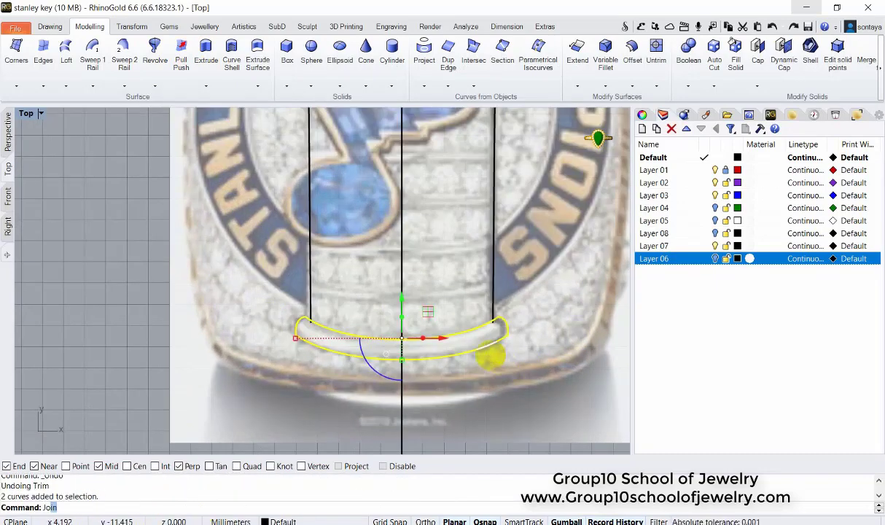
{"action": "key", "text": "Return"}
{"action": "scroll", "coordinate": [490, 350], "scroll_direction": "down", "scroll_amount": 1}
{"action": "scroll", "coordinate": [502, 291], "scroll_direction": "down", "scroll_amount": 1}
{"action": "scroll", "coordinate": [488, 310], "scroll_direction": "down", "scroll_amount": 1}
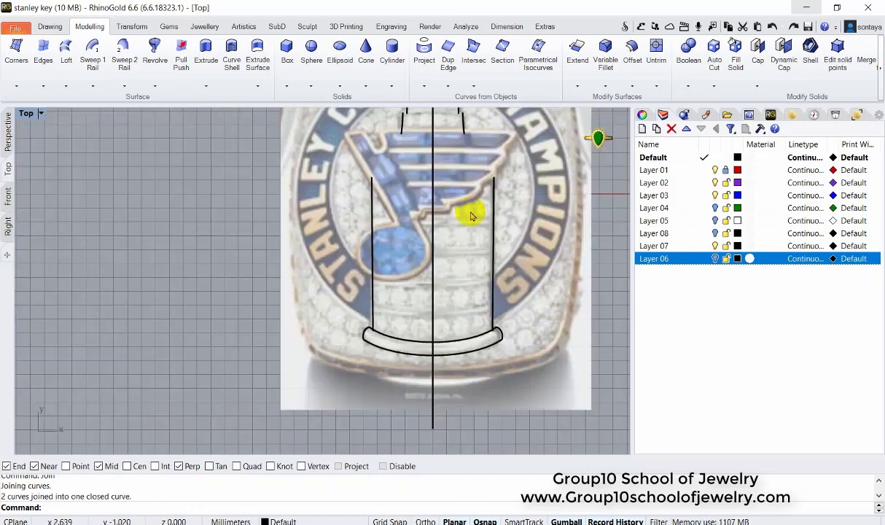
- Duplicate the closed band curve in place and pick one copy to hide
{"action": "left_click", "coordinate": [492, 324]}
{"action": "left_click", "coordinate": [479, 339]}
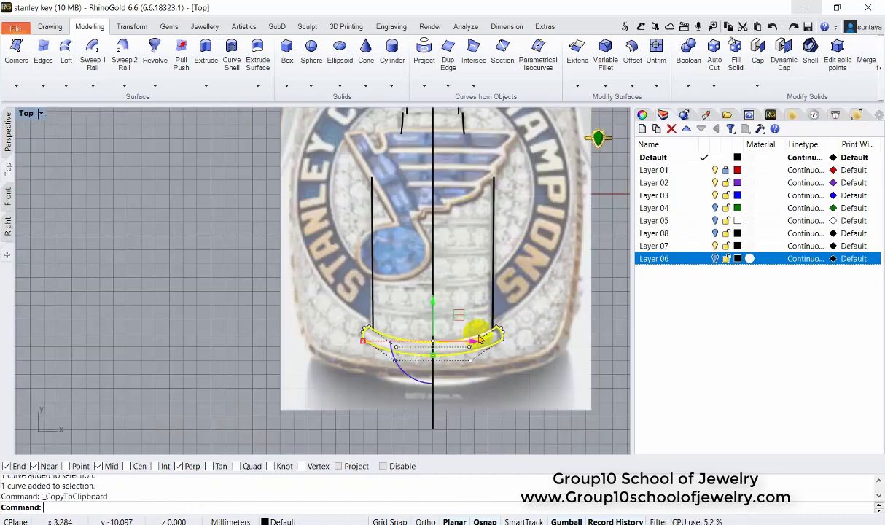
{"action": "left_click", "coordinate": [488, 340]}
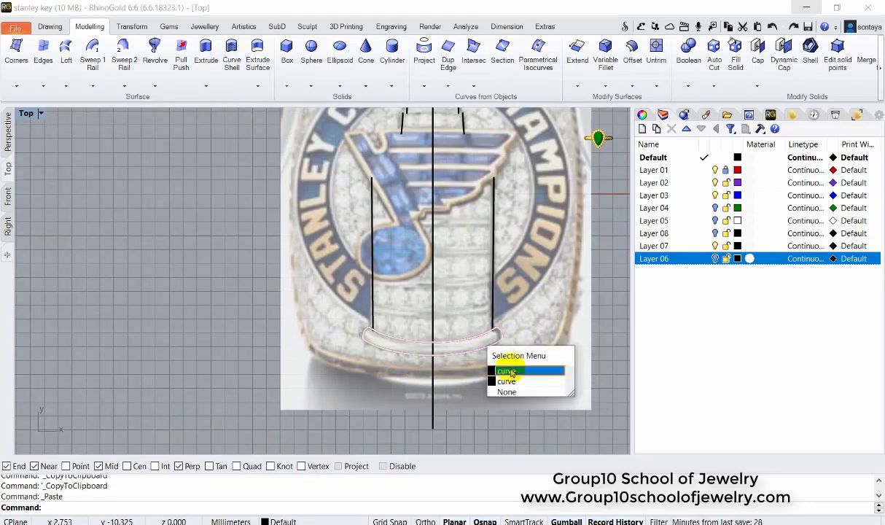
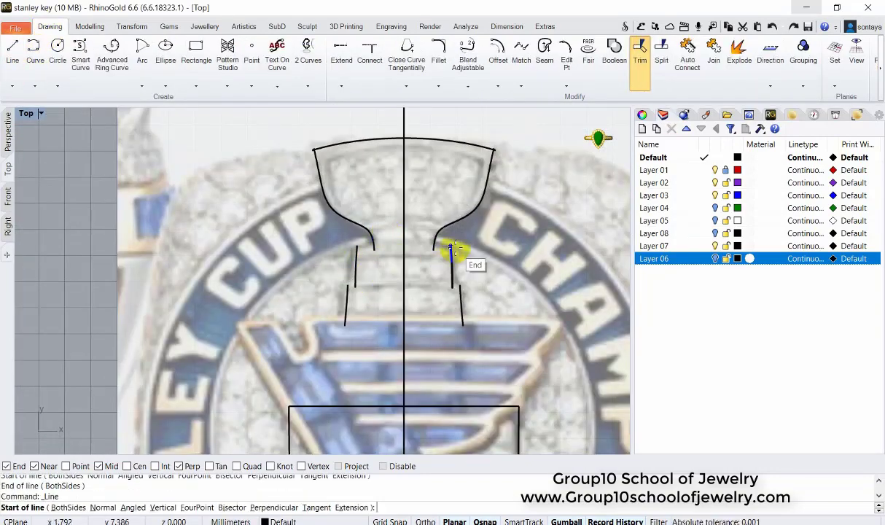
- Draw two mirrored base-tier curves across the stubs and a straight line across the leg ends
{"action": "left_click", "coordinate": [94, 78]}
{"action": "left_click", "coordinate": [435, 244]}
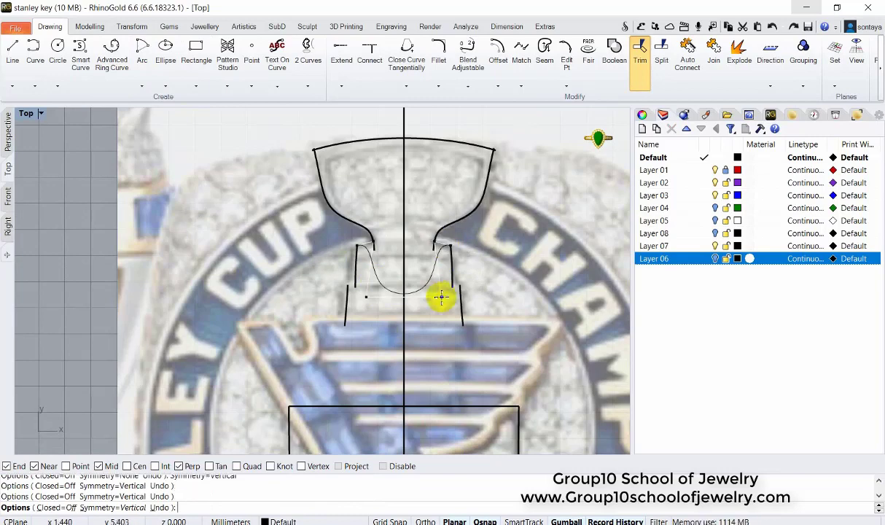
{"action": "right_click", "coordinate": [357, 266]}
{"action": "right_click", "coordinate": [339, 264]}
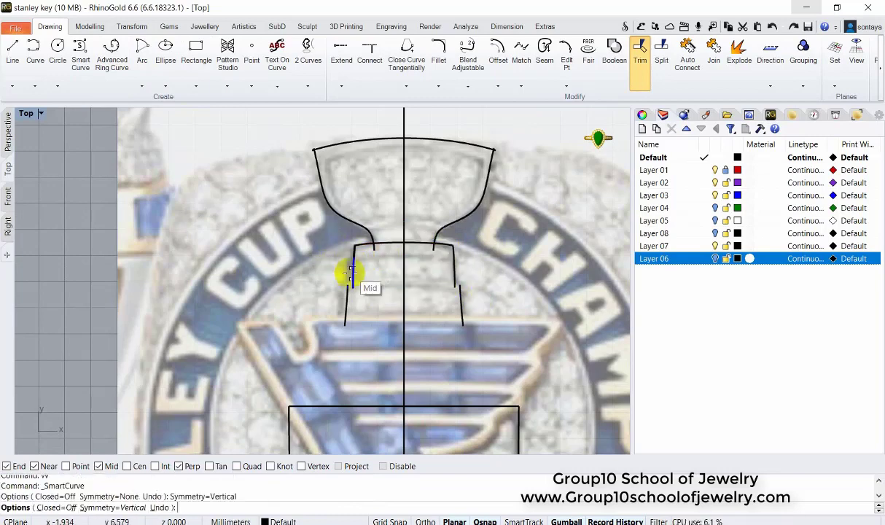
{"action": "left_click", "coordinate": [352, 284]}
{"action": "right_click", "coordinate": [322, 267]}
{"action": "left_click", "coordinate": [336, 299]}
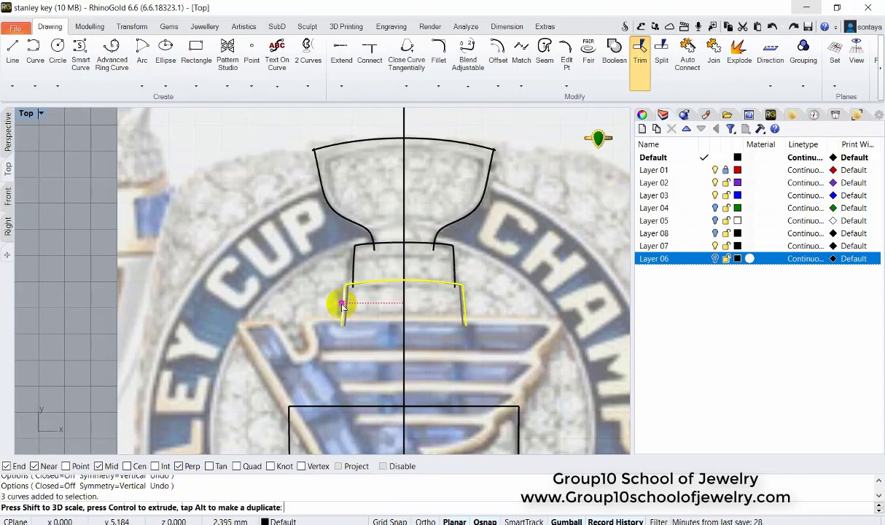
{"action": "left_click", "coordinate": [249, 153]}
{"action": "left_click", "coordinate": [13, 51]}
{"action": "left_click", "coordinate": [467, 324]}
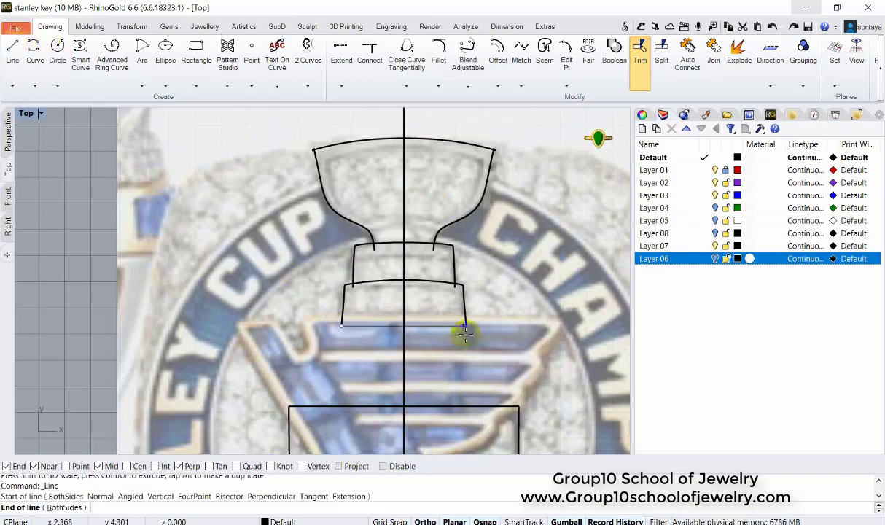
- Draw the mirrored inner bowl curve ending at the bowl's top corner
{"action": "left_click", "coordinate": [84, 67]}
{"action": "left_click", "coordinate": [119, 508]}
{"action": "scroll", "coordinate": [423, 223], "scroll_direction": "up", "scroll_amount": 3}
{"action": "scroll", "coordinate": [412, 271], "scroll_direction": "up", "scroll_amount": 3}
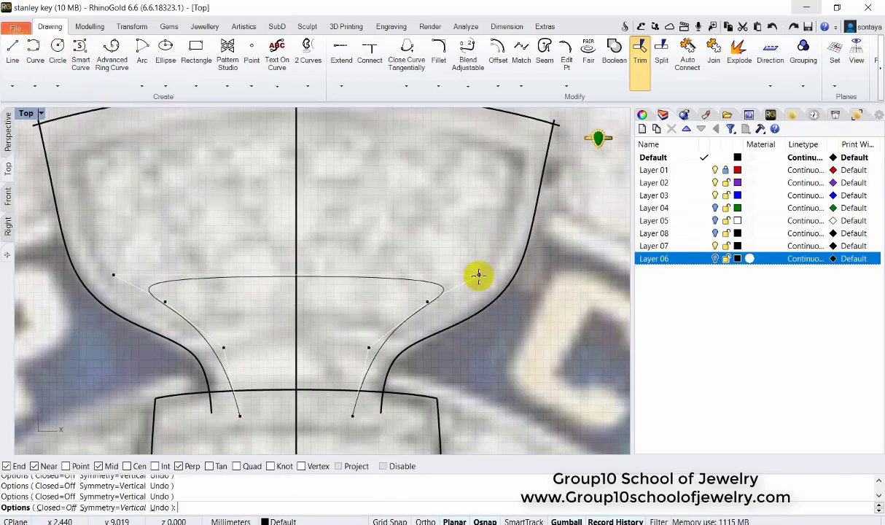
{"action": "scroll", "coordinate": [478, 274], "scroll_direction": "down", "scroll_amount": 2}
{"action": "left_click", "coordinate": [489, 198]}
{"action": "left_click", "coordinate": [361, 172]}
{"action": "right_click", "coordinate": [379, 306]}
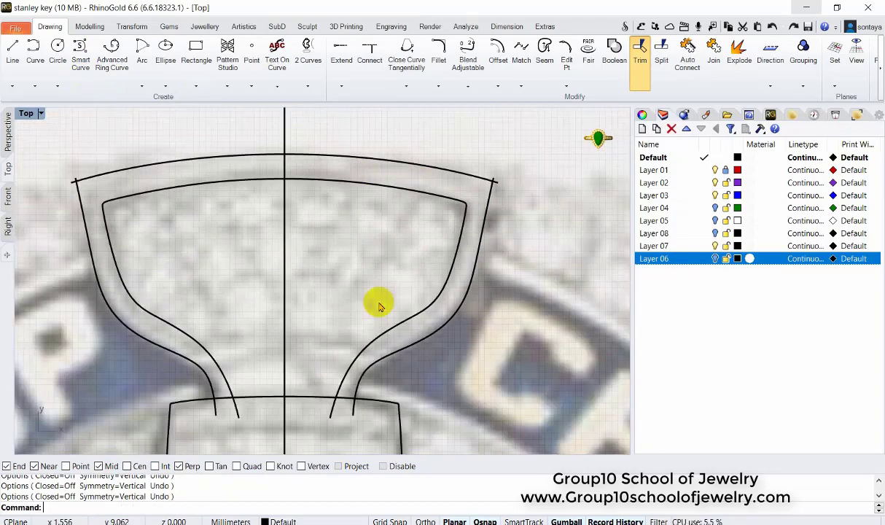
- Reshape the base tier outline and select the lower base tier curves
{"action": "right_click_drag", "start_coordinate": [379, 306], "coordinate": [339, 240]}
{"action": "left_click", "coordinate": [339, 241]}
{"action": "left_click", "coordinate": [247, 253]}
{"action": "left_click_drag", "start_coordinate": [247, 253], "coordinate": [438, 289]}
{"action": "scroll", "coordinate": [291, 251], "scroll_direction": "down", "scroll_amount": 2}
{"action": "scroll", "coordinate": [439, 290], "scroll_direction": "down", "scroll_amount": 3}
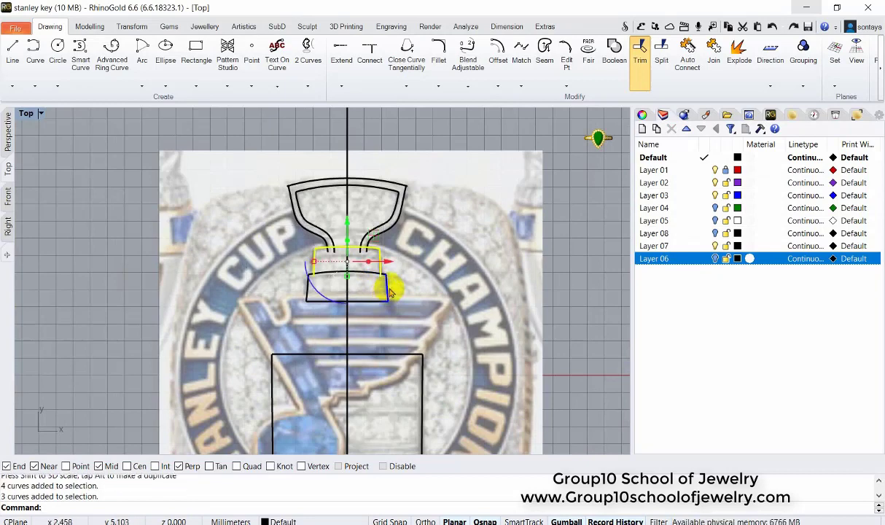
{"action": "left_click_drag", "start_coordinate": [271, 263], "coordinate": [414, 310]}
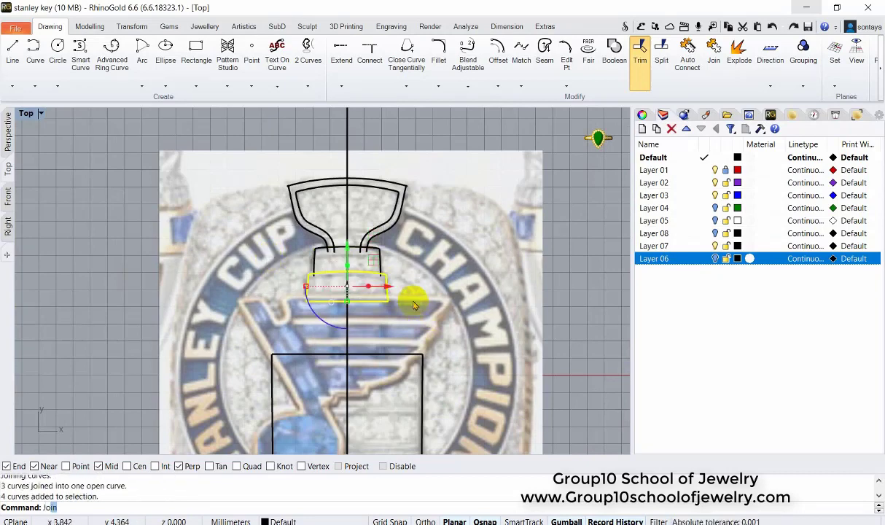
- Offset the joined base outline inward through a picked point
{"action": "left_click", "coordinate": [498, 55]}
{"action": "scroll", "coordinate": [365, 262], "scroll_direction": "up", "scroll_amount": 5}
{"action": "type", "text": "t"}
{"action": "key", "text": "Return"}
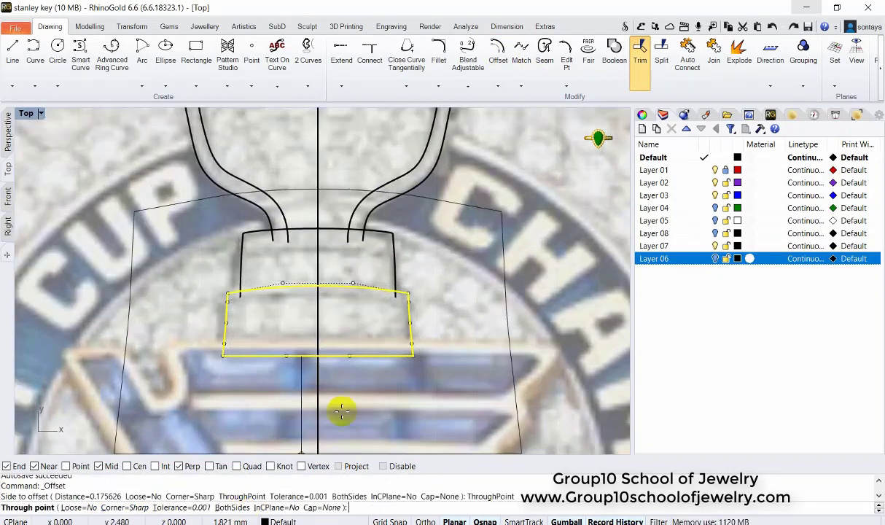
{"action": "left_click", "coordinate": [389, 343]}
{"action": "scroll", "coordinate": [375, 256], "scroll_direction": "down", "scroll_amount": 5}
{"action": "type", "text": "v"}
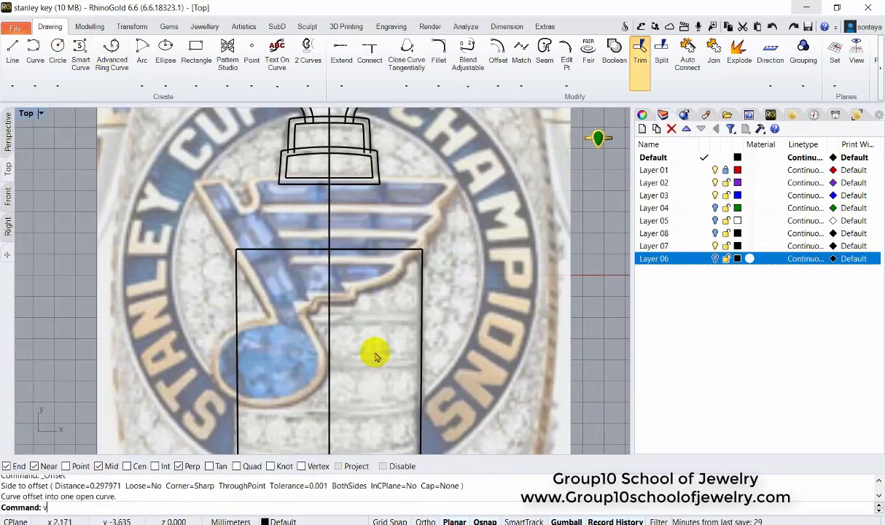
- Draw mirrored cross curves across the cup's lower body to divide it into bands
{"action": "key", "text": "Return"}
{"action": "left_click", "coordinate": [328, 312]}
{"action": "left_click", "coordinate": [437, 313]}
{"action": "key", "text": "Return"}
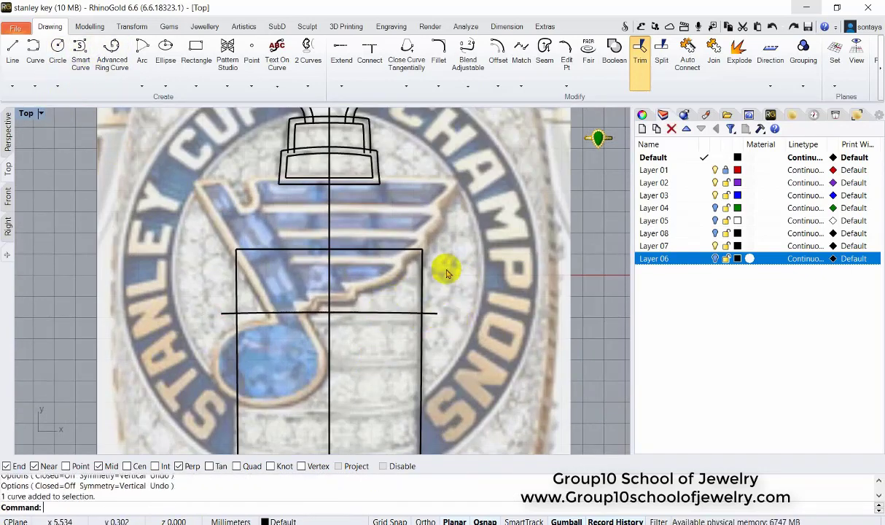
{"action": "key", "text": "Return"}
{"action": "left_click", "coordinate": [440, 278]}
{"action": "right_click_drag", "start_coordinate": [459, 319], "coordinate": [469, 256]}
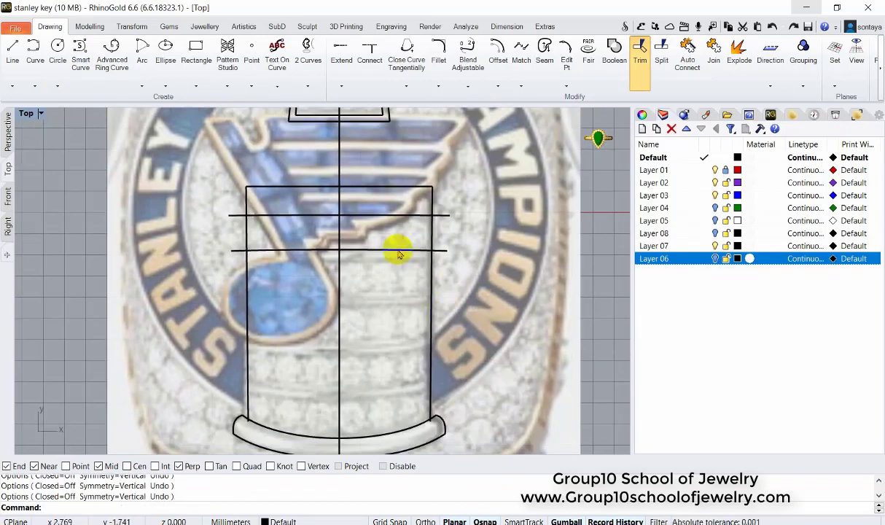
{"action": "left_click", "coordinate": [438, 293]}
{"action": "left_click", "coordinate": [384, 294]}
{"action": "key", "text": "Return"}
{"action": "key", "text": "Return"}
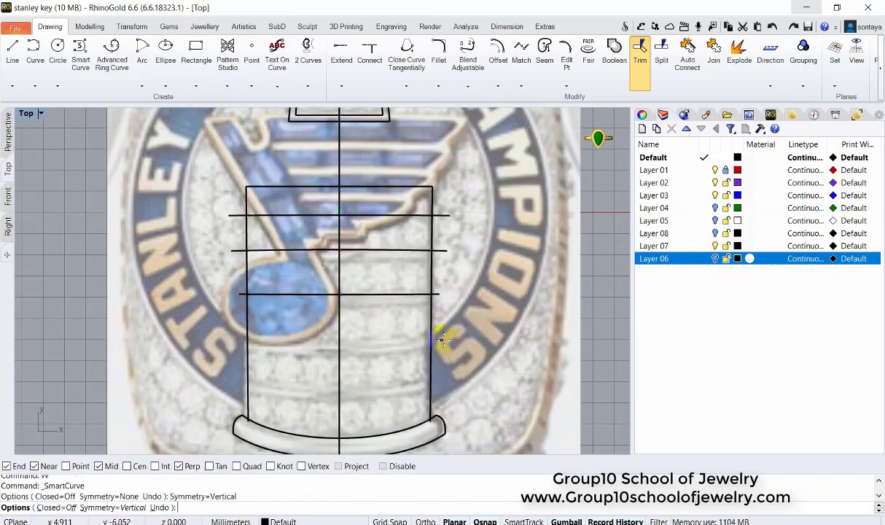
{"action": "key", "text": "Return"}
{"action": "key", "text": "Return"}
{"action": "key", "text": "Return"}
{"action": "key", "text": "Return"}
{"action": "left_click", "coordinate": [375, 391]}
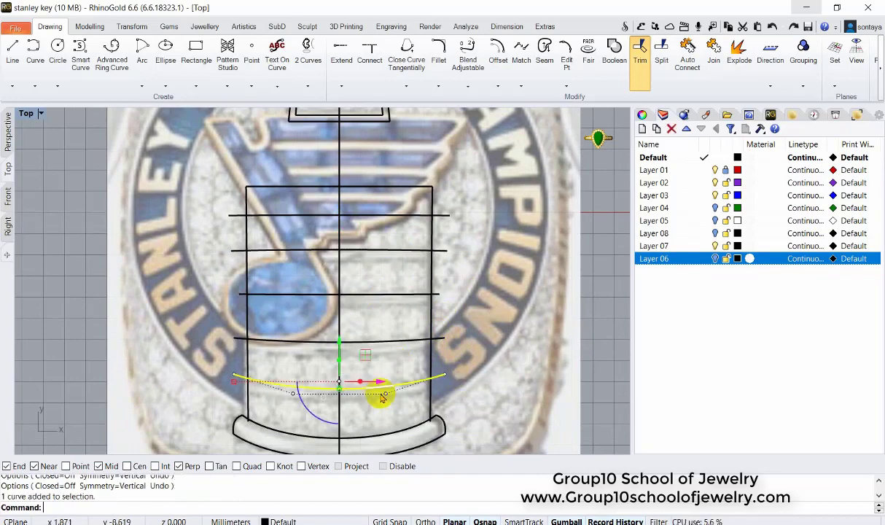
- Offset each cross curve to leave a narrow gap between the bands
{"action": "left_click", "coordinate": [241, 508]}
{"action": "left_click", "coordinate": [445, 391]}
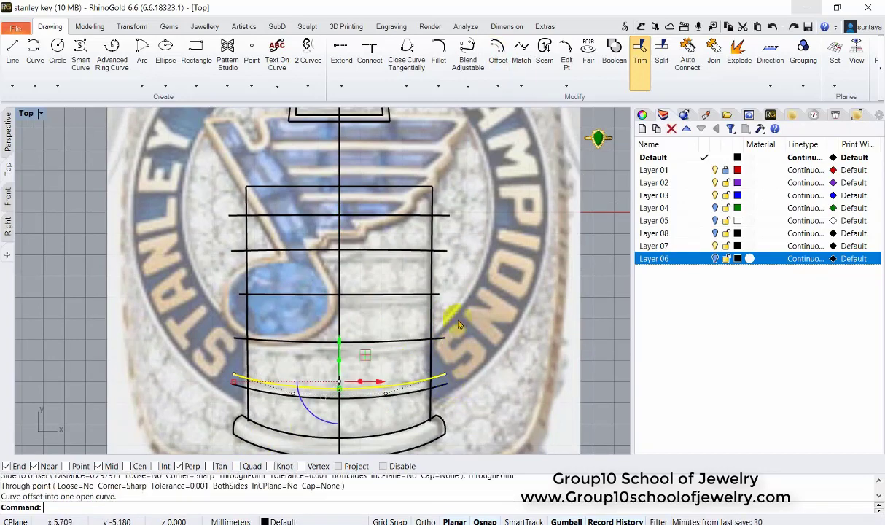
{"action": "key", "text": "Return"}
{"action": "left_click", "coordinate": [437, 340]}
{"action": "left_click", "coordinate": [445, 348]}
{"action": "left_click", "coordinate": [404, 295]}
{"action": "left_click", "coordinate": [404, 313]}
{"action": "left_click", "coordinate": [398, 251]}
{"action": "key", "text": "Return"}
{"action": "left_click", "coordinate": [399, 266]}
{"action": "left_click", "coordinate": [405, 213]}
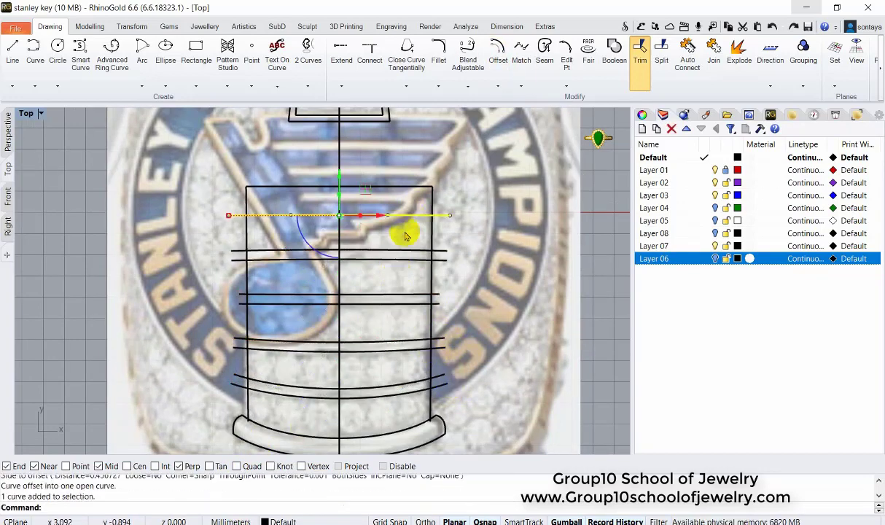
{"action": "left_click", "coordinate": [392, 241]}
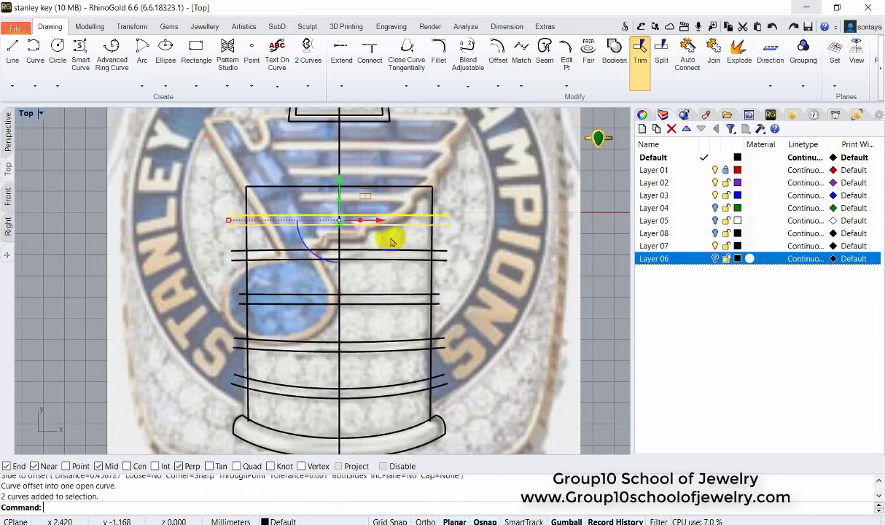
- Offset both side lines inward and lengthen the inner side lines
{"action": "left_click", "coordinate": [432, 192]}
{"action": "key", "text": "Return"}
{"action": "left_click", "coordinate": [277, 221]}
{"action": "key", "text": "Return"}
{"action": "left_click", "coordinate": [246, 220]}
{"action": "left_click", "coordinate": [256, 222]}
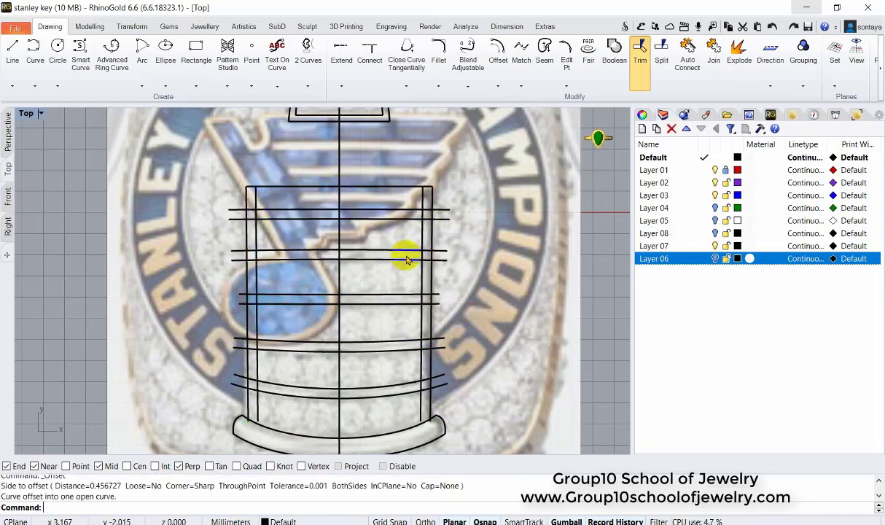
{"action": "left_click", "coordinate": [422, 270]}
{"action": "left_click", "coordinate": [256, 272], "text": "shift"}
{"action": "left_click_drag", "start_coordinate": [347, 369], "coordinate": [348, 386]}
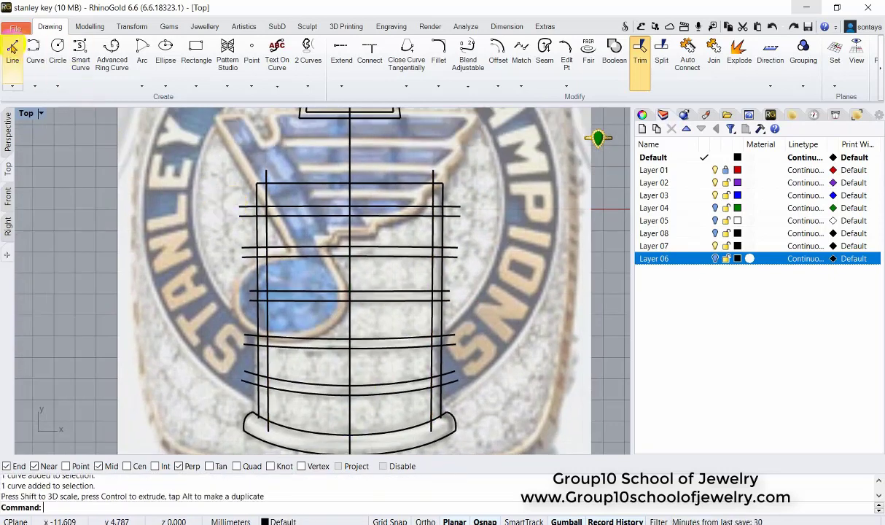
- Draw a straight line across the body top and select it with all band curves
{"action": "left_click", "coordinate": [12, 48]}
{"action": "left_click", "coordinate": [515, 187]}
{"action": "left_click", "coordinate": [361, 152]}
{"action": "left_click", "coordinate": [494, 212]}
{"action": "left_click", "coordinate": [276, 173]}
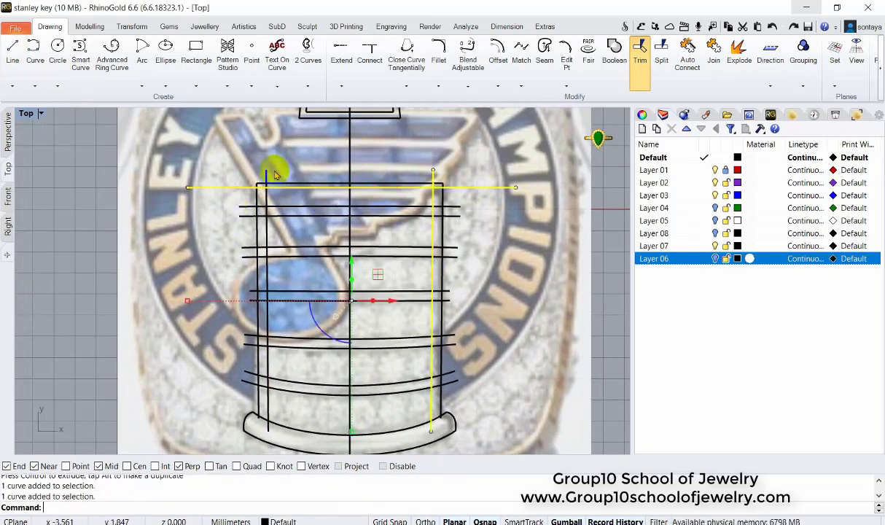
{"action": "left_click_drag", "start_coordinate": [306, 273], "coordinate": [277, 195]}
{"action": "left_click_drag", "start_coordinate": [306, 401], "coordinate": [296, 277]}
{"action": "left_click", "coordinate": [387, 431]}
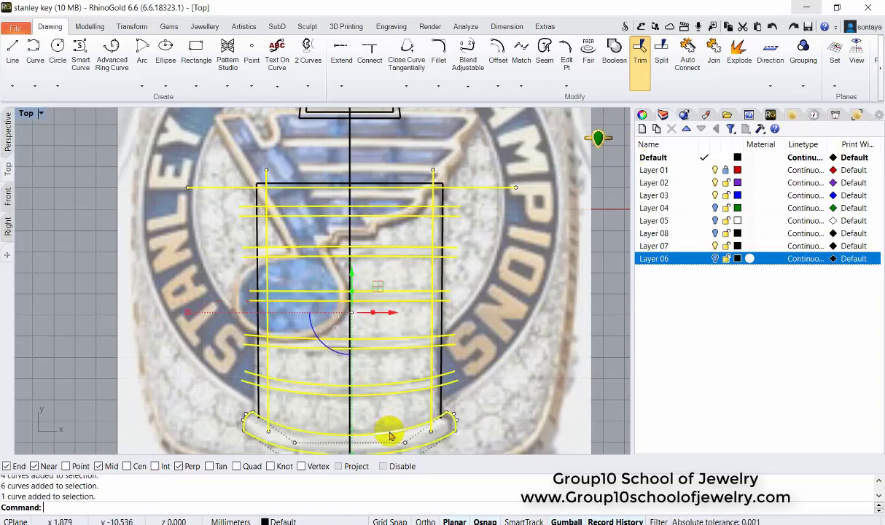
- Curve Boolean the selected curves, keeping each band region as a closed panel
{"action": "left_click", "coordinate": [614, 48]}
{"action": "left_click", "coordinate": [393, 369]}
{"action": "left_click", "coordinate": [395, 306]}
{"action": "left_click", "coordinate": [395, 245]}
{"action": "left_click", "coordinate": [394, 188]}
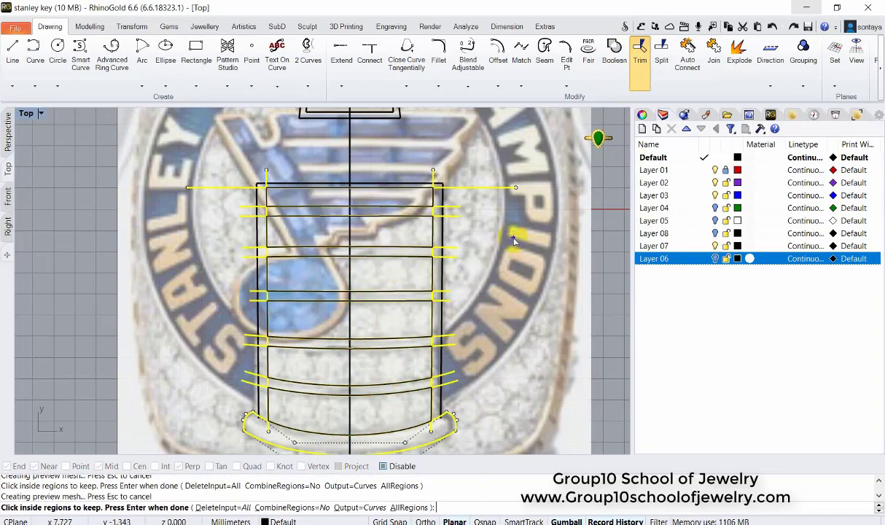
{"action": "right_click", "coordinate": [483, 271]}
{"action": "scroll", "coordinate": [483, 271], "scroll_direction": "up", "scroll_amount": 1}
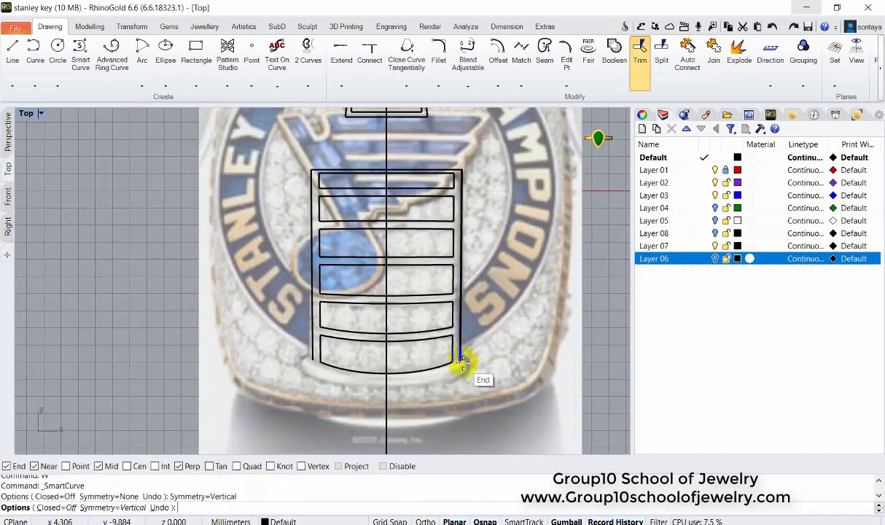
{"action": "left_click", "coordinate": [450, 380]}
{"action": "key", "text": "Escape"}
- Select the cup's base, band and bowl curves, choosing among overlapping curves
{"action": "scroll", "coordinate": [509, 326], "scroll_direction": "down", "scroll_amount": 2}
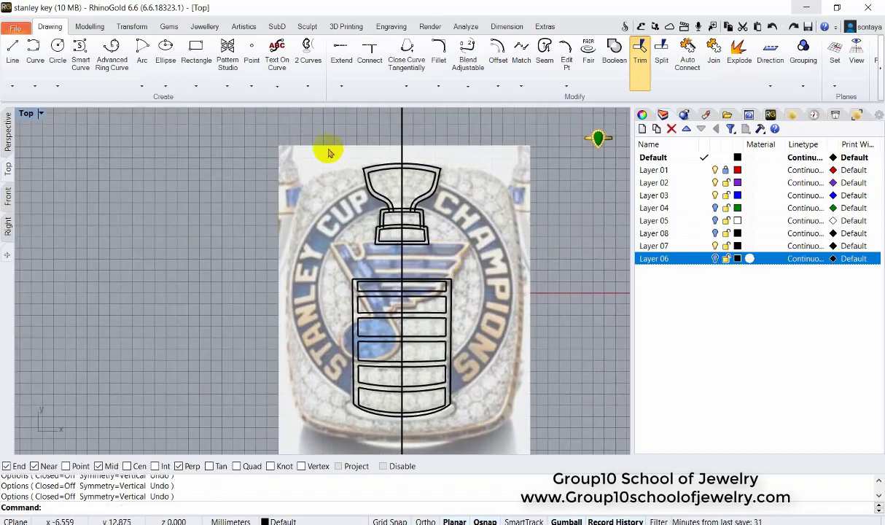
{"action": "left_click_drag", "start_coordinate": [438, 265], "coordinate": [437, 261]}
{"action": "scroll", "coordinate": [366, 185], "scroll_direction": "up", "scroll_amount": 2}
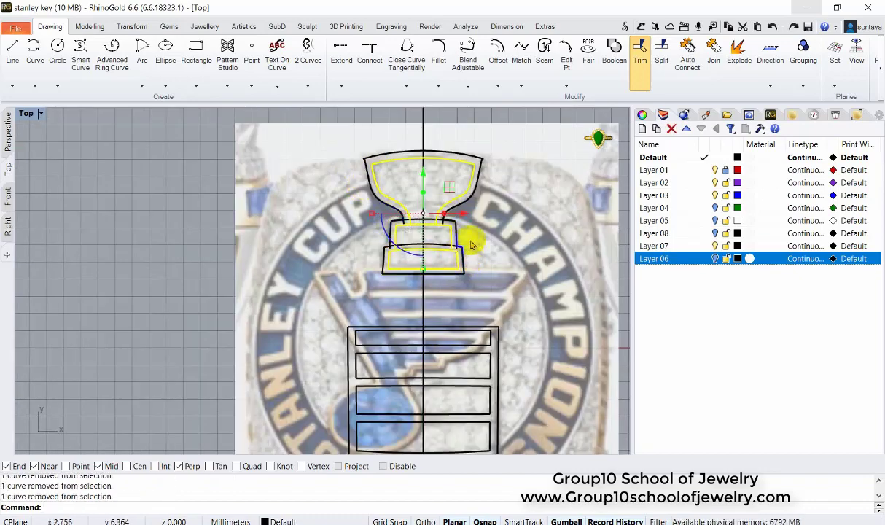
{"action": "scroll", "coordinate": [458, 241], "scroll_direction": "up", "scroll_amount": 2}
{"action": "left_click", "coordinate": [294, 231]}
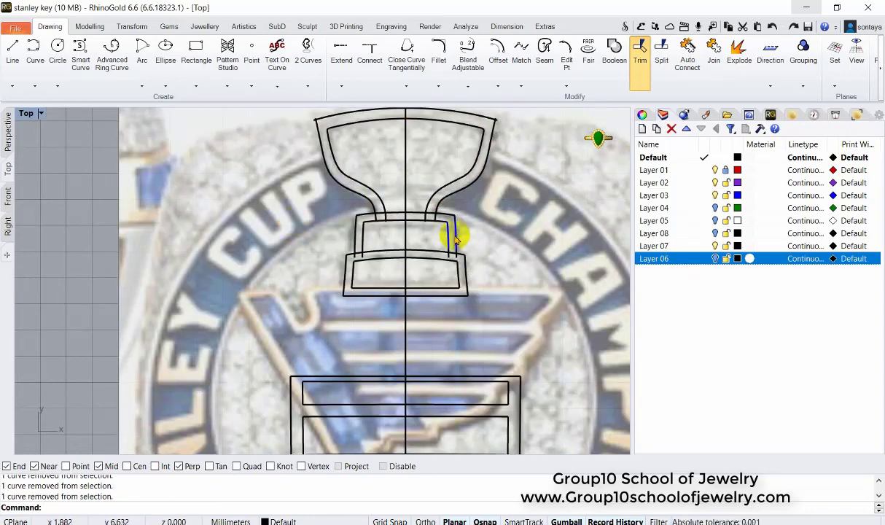
{"action": "left_click", "coordinate": [311, 243]}
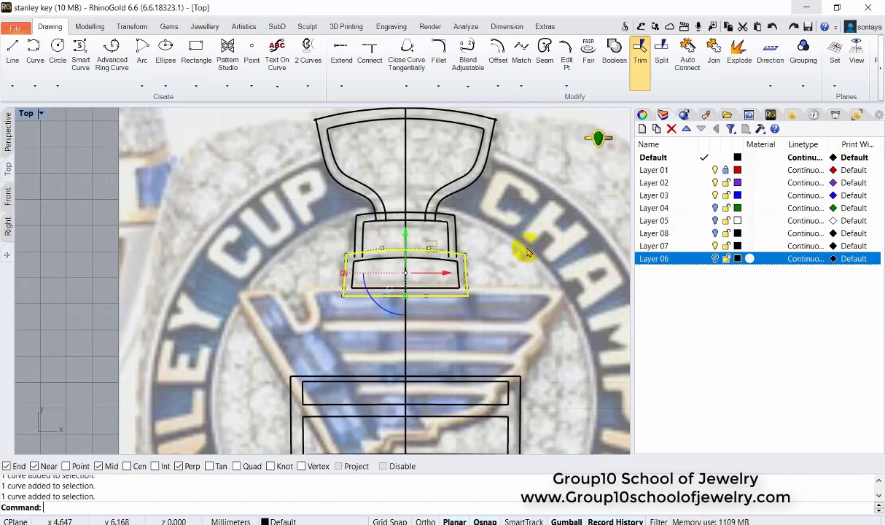
{"action": "left_click", "coordinate": [458, 249]}
{"action": "left_click", "coordinate": [431, 173]}
{"action": "left_click", "coordinate": [504, 220]}
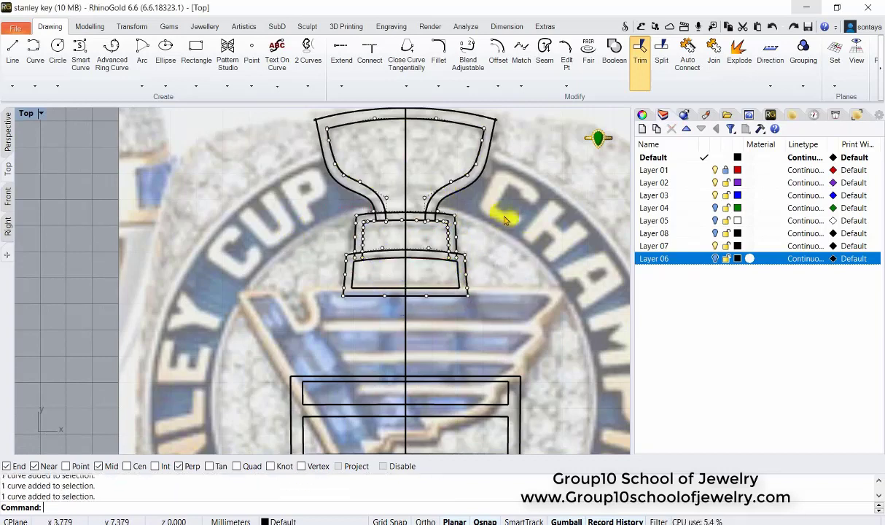
{"action": "left_click", "coordinate": [446, 220]}
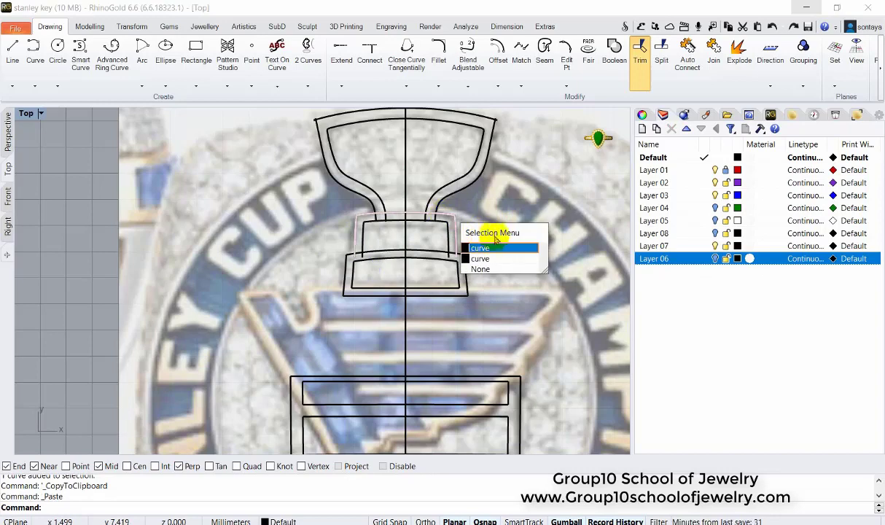
{"action": "left_click", "coordinate": [431, 250]}
{"action": "left_click", "coordinate": [445, 251]}
{"action": "left_click", "coordinate": [431, 281]}
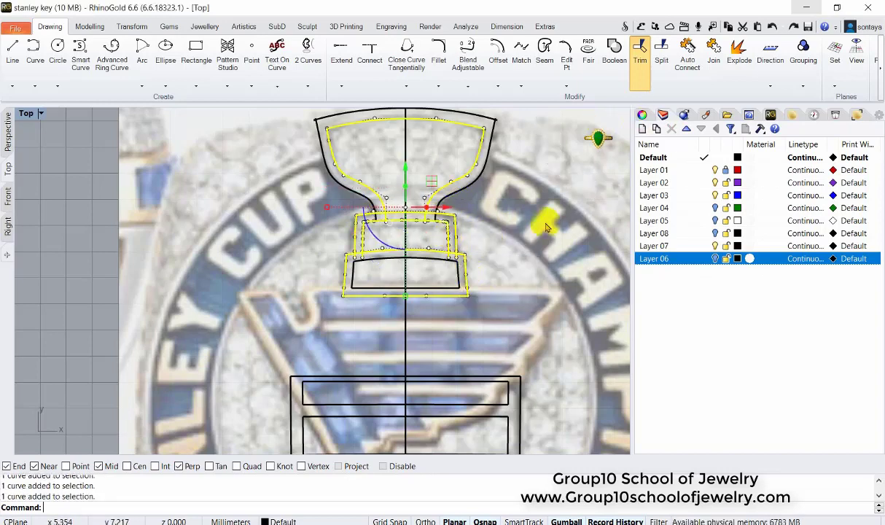
- Curve Boolean the cup regions, then merge base, band and bowl outlines into one boundary
{"action": "left_click", "coordinate": [613, 50]}
{"action": "key", "text": "Return"}
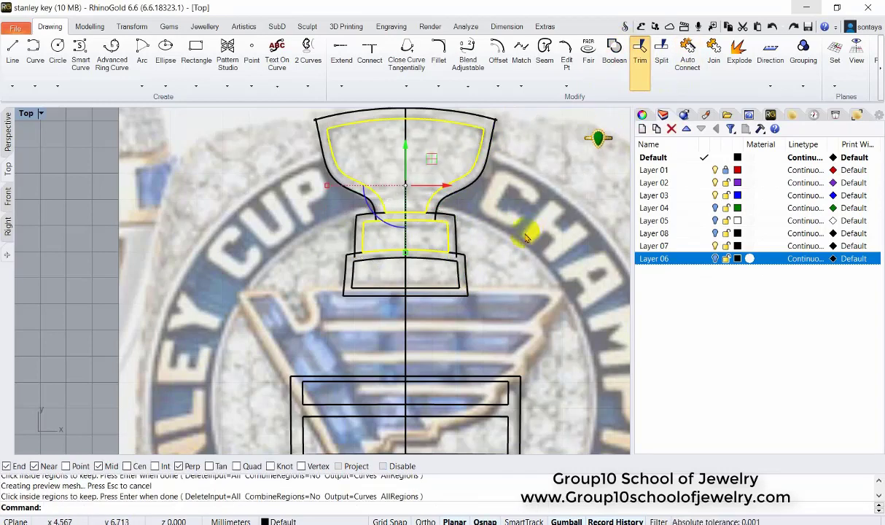
{"action": "left_click", "coordinate": [465, 276]}
{"action": "left_click", "coordinate": [455, 225]}
{"action": "left_click", "coordinate": [481, 157]}
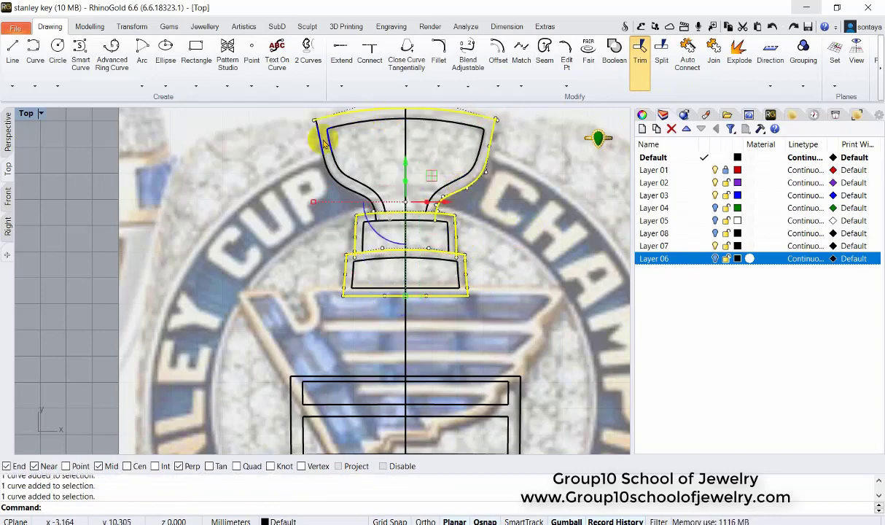
{"action": "left_click", "coordinate": [615, 59]}
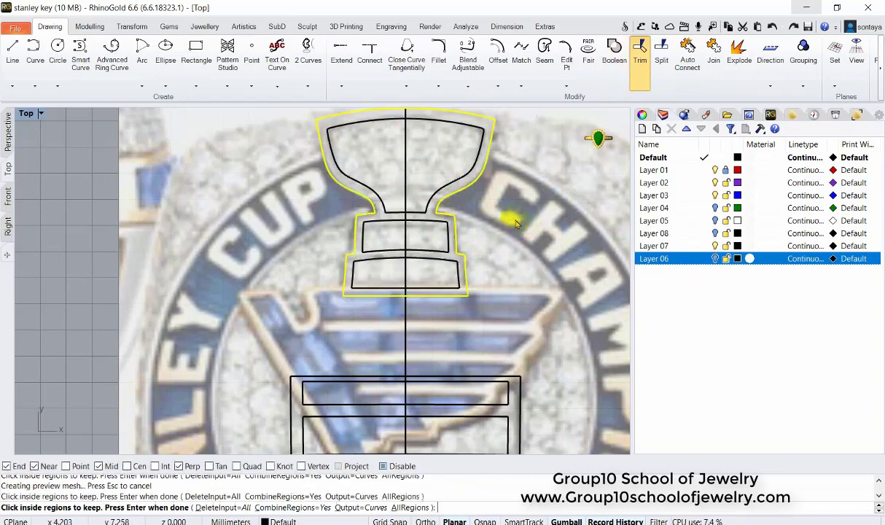
{"action": "scroll", "coordinate": [463, 247], "scroll_direction": "down", "scroll_amount": 3}
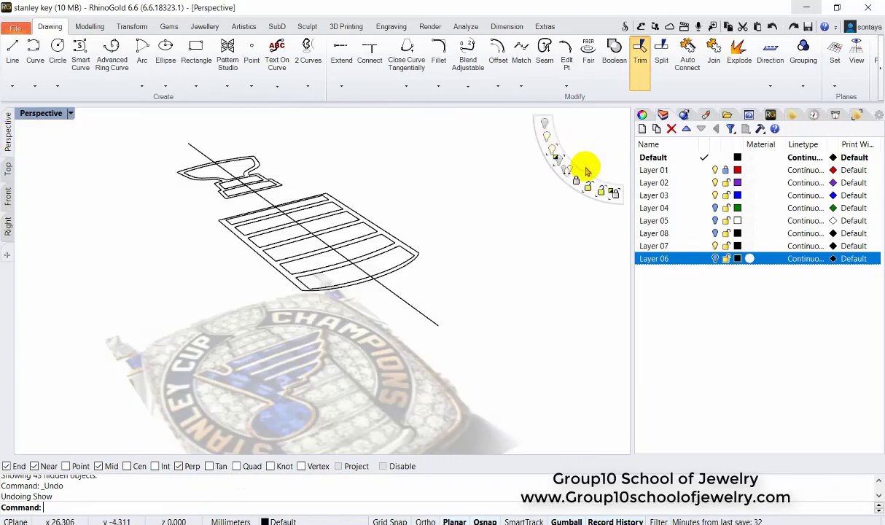
- Extrude every cup and panel outline except the large end arc
{"action": "left_click", "coordinate": [587, 172]}
{"action": "left_click", "coordinate": [394, 265]}
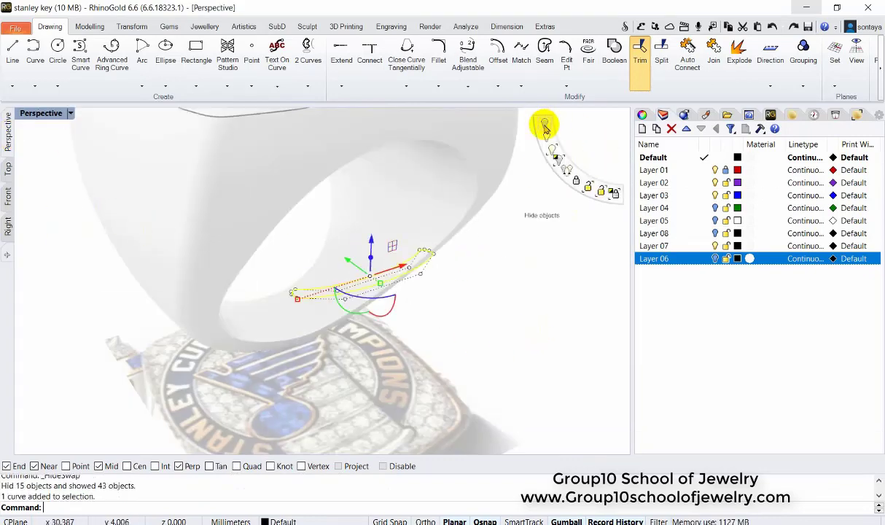
{"action": "left_click", "coordinate": [545, 128]}
{"action": "mouse_move", "coordinate": [395, 256]}
{"action": "right_mouse_down"}
{"action": "mouse_move", "coordinate": [306, 247]}
{"action": "mouse_move", "coordinate": [139, 158]}
{"action": "right_mouse_up"}
{"action": "left_click_drag", "start_coordinate": [138, 158], "coordinate": [503, 295]}
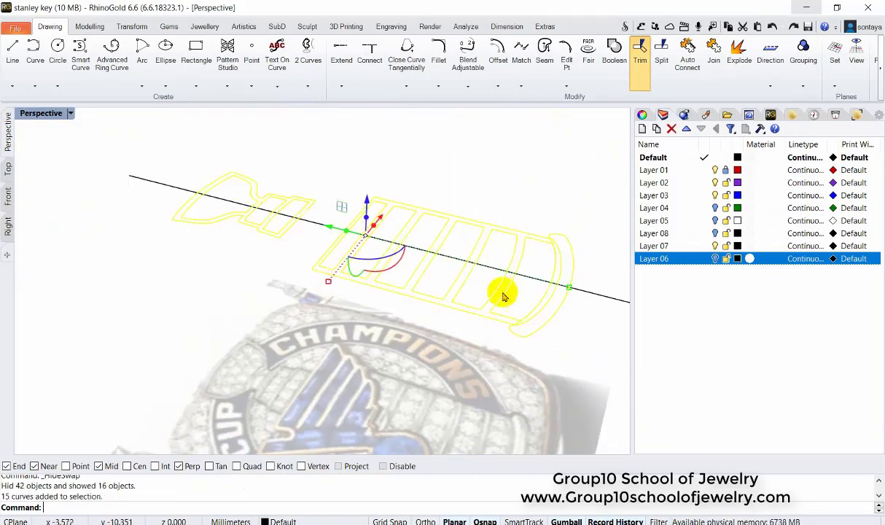
{"action": "key", "text": "Escape"}
{"action": "left_click_drag", "start_coordinate": [130, 157], "coordinate": [559, 307]}
{"action": "left_click", "coordinate": [90, 27]}
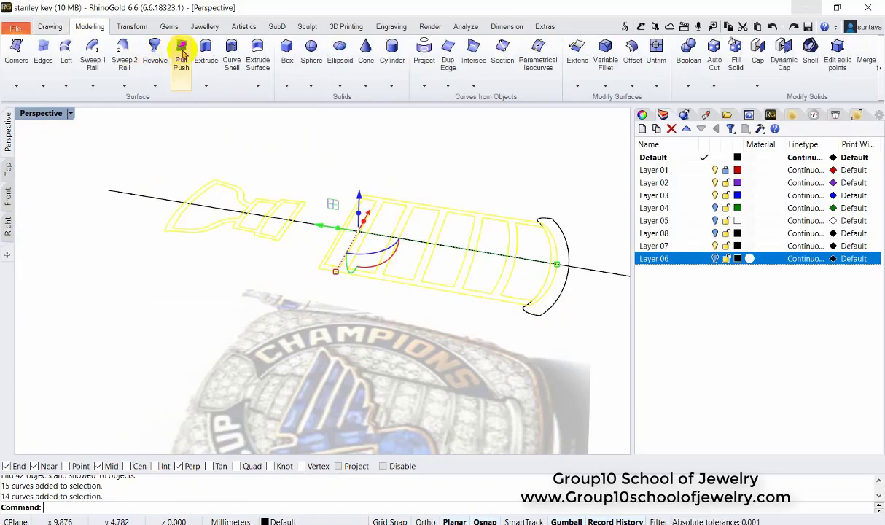
{"action": "left_click", "coordinate": [182, 52]}
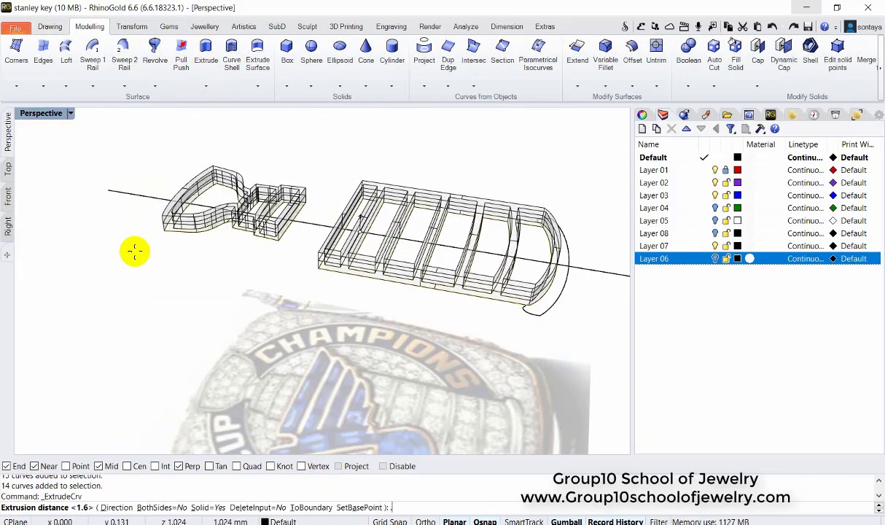
{"action": "left_click", "coordinate": [142, 284]}
- Extrude the large end arc at the default depth
{"action": "right_click_drag", "start_coordinate": [146, 296], "coordinate": [437, 306]}
{"action": "left_click", "coordinate": [513, 310]}
{"action": "right_click", "coordinate": [533, 310]}
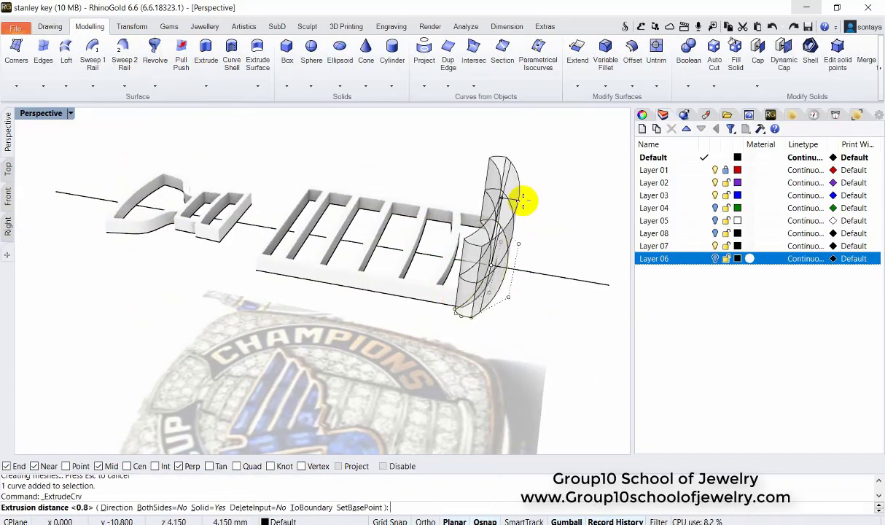
{"action": "right_click", "coordinate": [522, 201]}
{"action": "scroll", "coordinate": [300, 232], "scroll_direction": "up", "scroll_amount": 3}
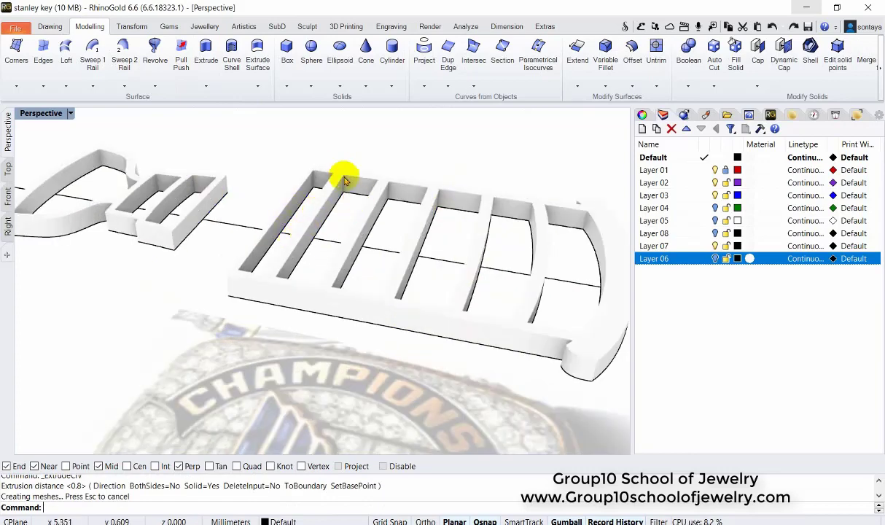
{"action": "right_click_drag", "start_coordinate": [345, 180], "coordinate": [524, 217]}
- Select the inner bar outlines inside the panel, picking curves rather than solids, in shaded view
{"action": "left_click", "coordinate": [536, 231]}
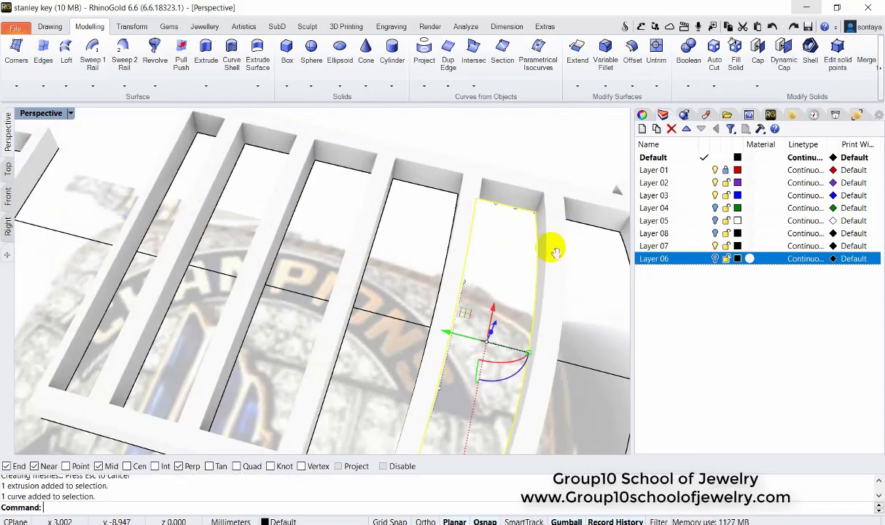
{"action": "left_click", "coordinate": [555, 239]}
{"action": "left_click", "coordinate": [572, 253]}
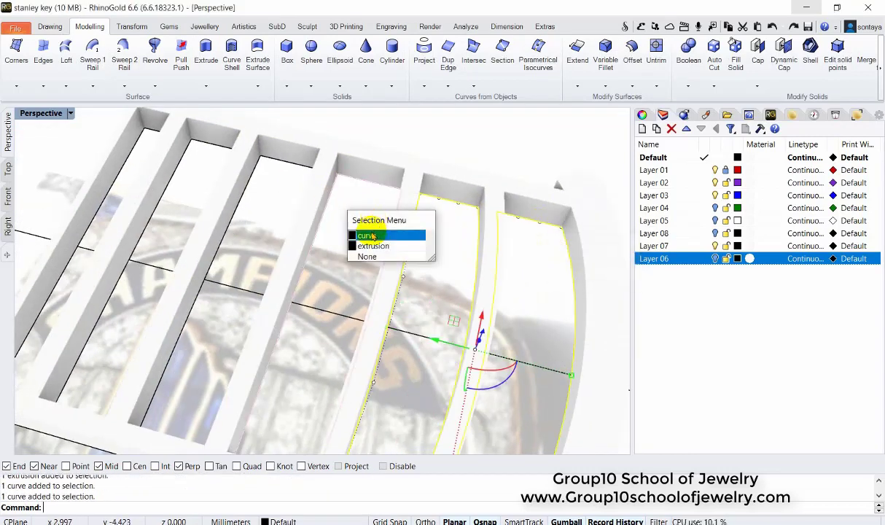
{"action": "left_click", "coordinate": [372, 236]}
{"action": "key", "text": "ctrl+alt+s"}
{"action": "left_click", "coordinate": [337, 194]}
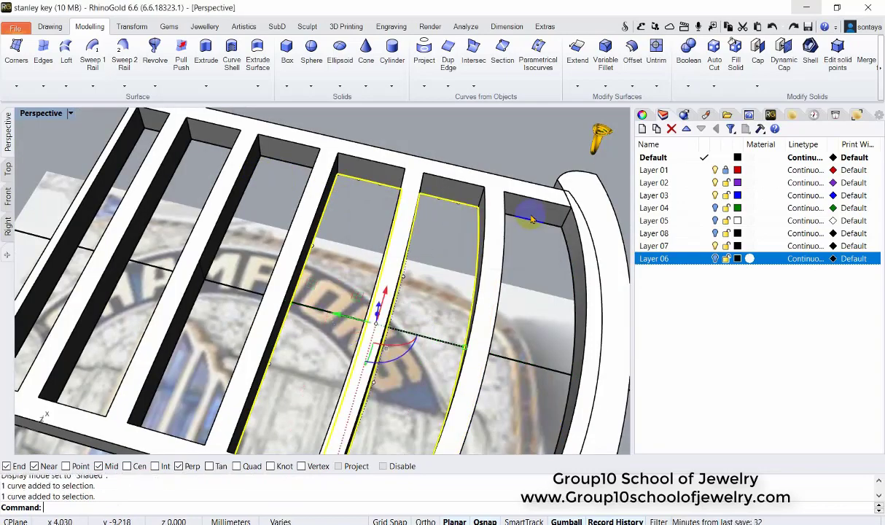
{"action": "left_click", "coordinate": [529, 188]}
{"action": "left_click", "coordinate": [288, 171]}
{"action": "left_click", "coordinate": [325, 194]}
{"action": "mouse_move", "coordinate": [325, 194]}
{"action": "right_mouse_down"}
{"action": "mouse_move", "coordinate": [316, 182]}
{"action": "mouse_move", "coordinate": [261, 186]}
{"action": "right_mouse_up"}
{"action": "left_click", "coordinate": [261, 186]}
{"action": "left_click", "coordinate": [219, 173]}
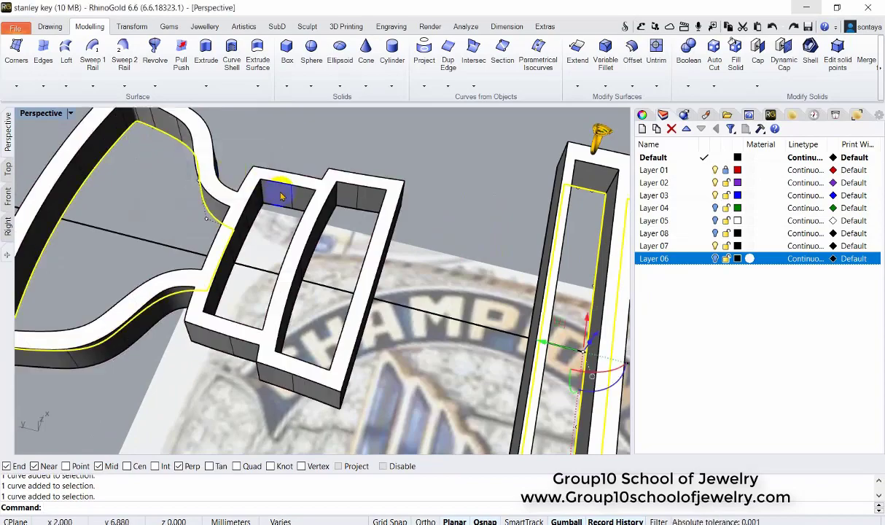
{"action": "right_click_drag", "start_coordinate": [347, 216], "coordinate": [314, 226]}
- Extrude the selected inner bar outlines to a height of 0.5
{"action": "left_click", "coordinate": [206, 54]}
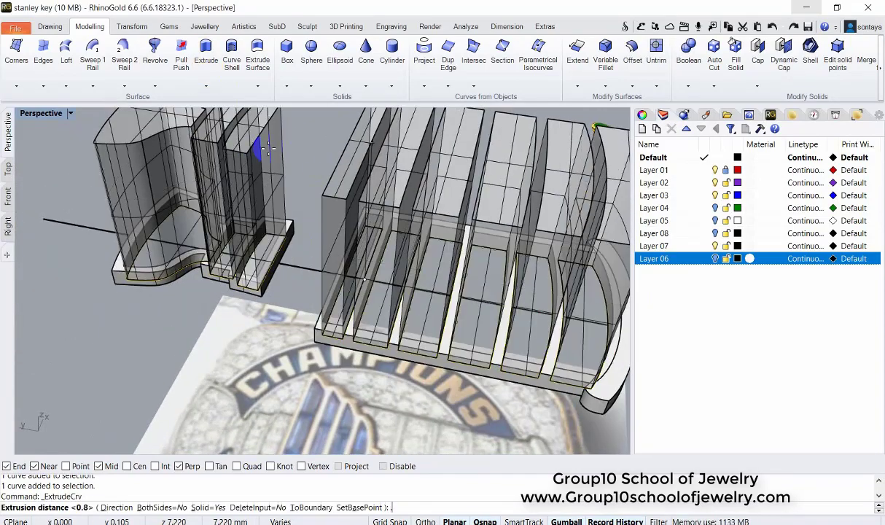
{"action": "type", "text": ".5"}
{"action": "key", "text": "Return"}
{"action": "right_click_drag", "start_coordinate": [226, 148], "coordinate": [350, 241]}
- Cancel the bend preview and undo the earlier bend of the cup pieces
{"action": "left_click", "coordinate": [7, 196]}
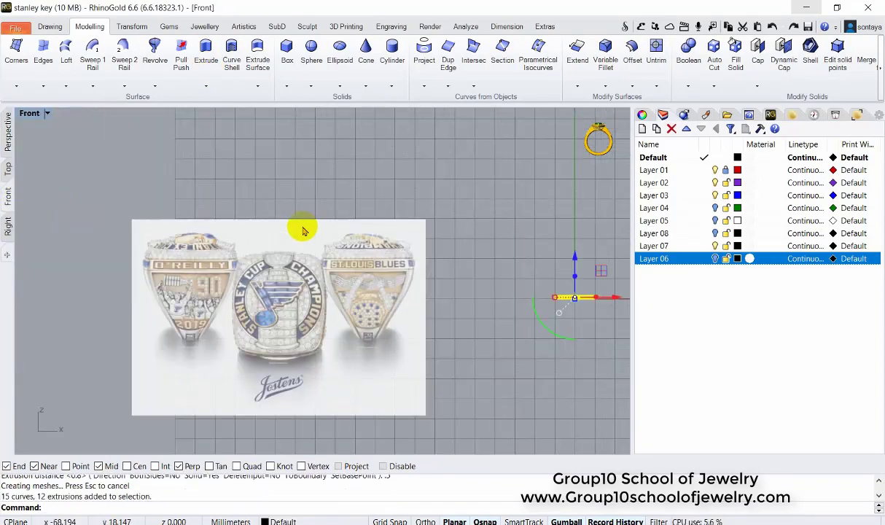
{"action": "scroll", "coordinate": [394, 261], "scroll_direction": "up", "scroll_amount": 5}
{"action": "left_click", "coordinate": [132, 27]}
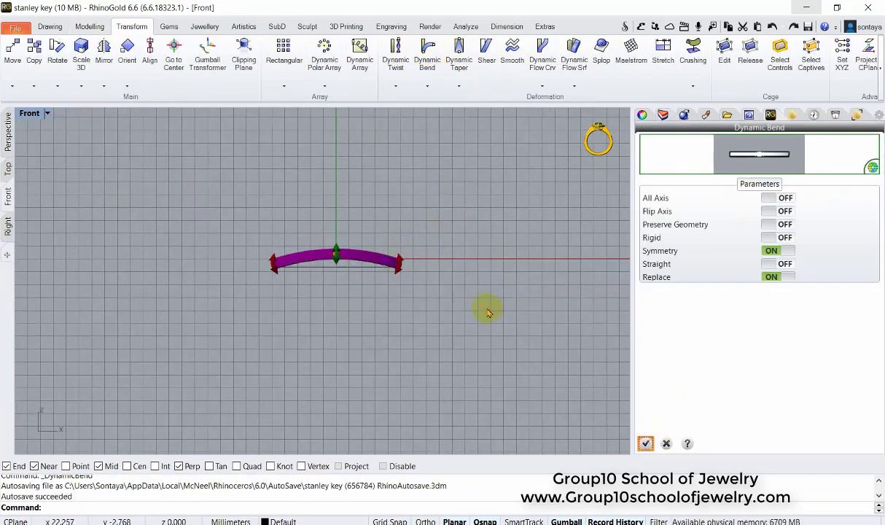
{"action": "key", "text": "Return"}
{"action": "left_click", "coordinate": [7, 131]}
{"action": "key", "text": "ctrl+z"}
- Move the selected cup and panel pieces onto Layer 06
{"action": "middle_click", "coordinate": [450, 241]}
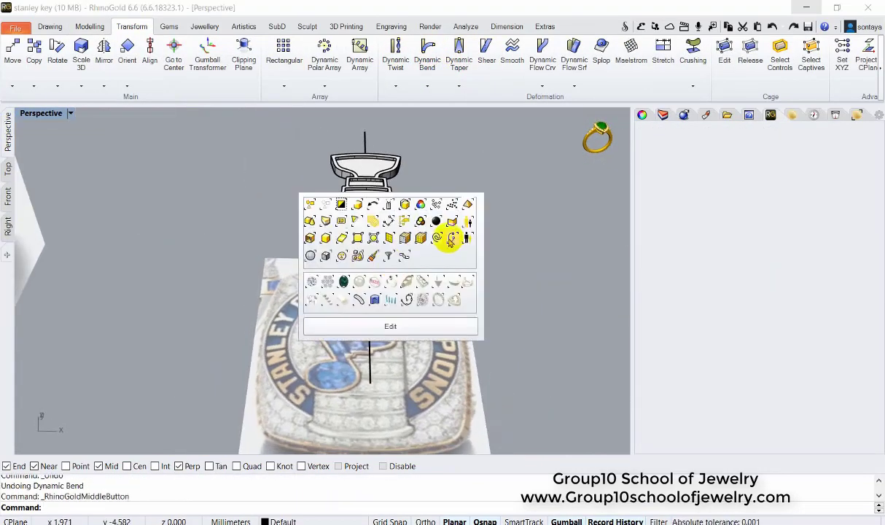
{"action": "left_click", "coordinate": [451, 241]}
{"action": "left_click", "coordinate": [663, 114]}
{"action": "right_click", "coordinate": [670, 259]}
{"action": "left_click", "coordinate": [700, 415]}
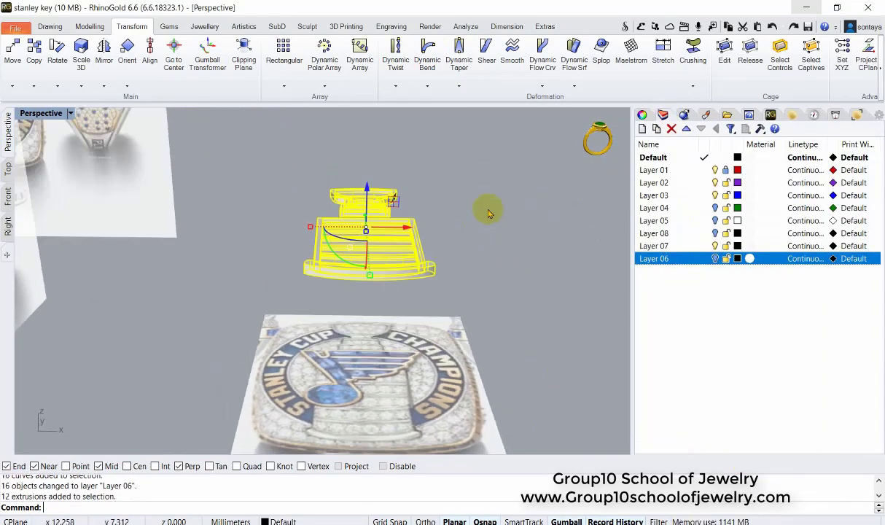
- Try a Dynamic Bend placing the pieces on the ring top, then undo it
{"action": "left_click", "coordinate": [428, 53]}
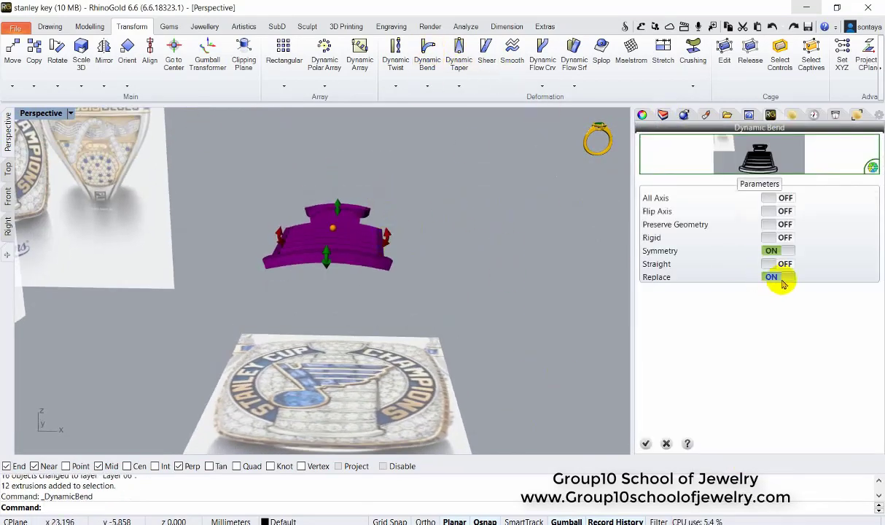
{"action": "right_click_drag", "start_coordinate": [537, 142], "coordinate": [405, 207]}
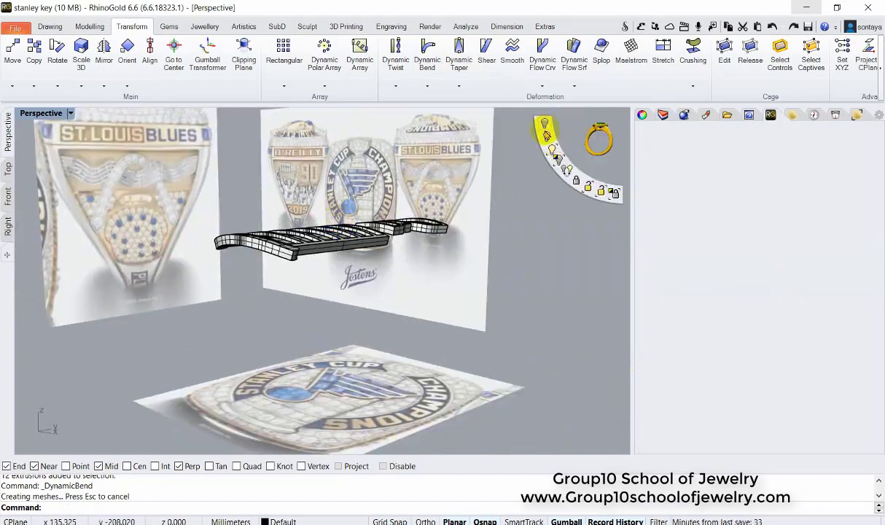
{"action": "key", "text": "ctrl+alt+h"}
{"action": "left_click_drag", "start_coordinate": [373, 243], "coordinate": [370, 156]}
{"action": "right_click_drag", "start_coordinate": [370, 157], "coordinate": [252, 189]}
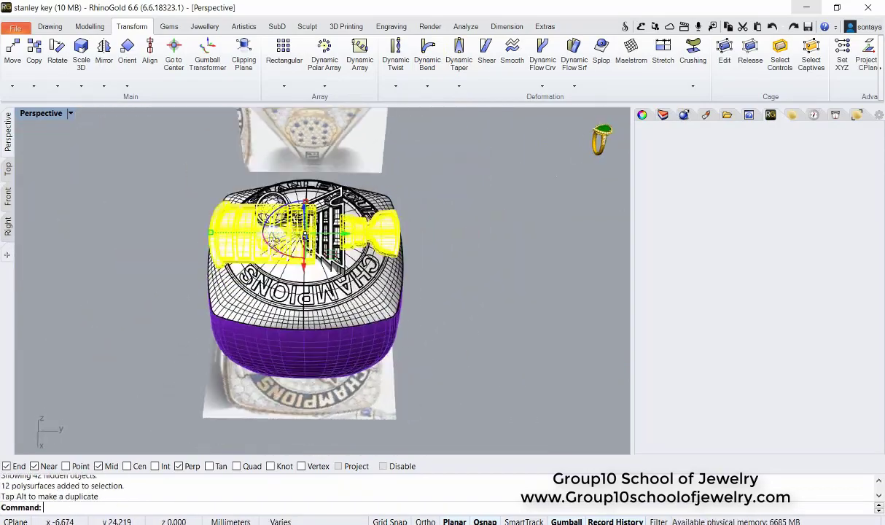
{"action": "key", "text": "ctrl+F2"}
{"action": "scroll", "coordinate": [258, 200], "scroll_direction": "up", "scroll_amount": 2}
{"action": "key", "text": "ctrl+F3"}
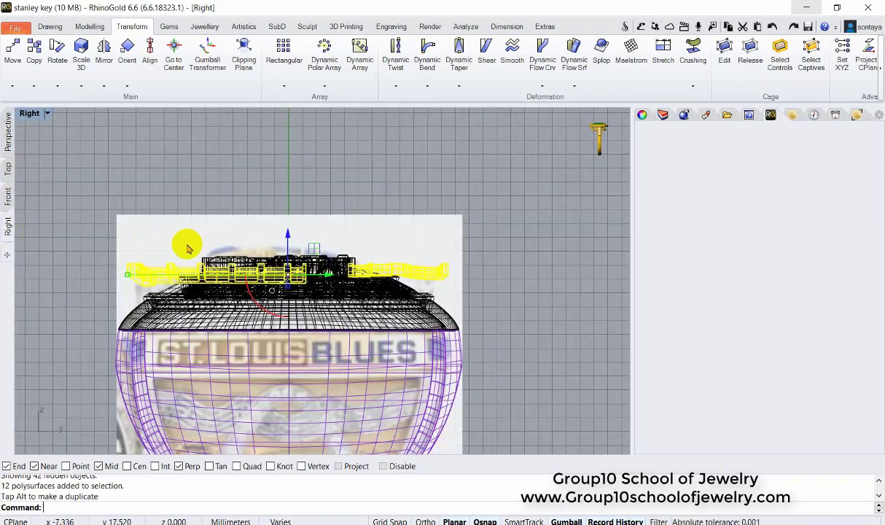
{"action": "key", "text": "ctrl+z"}
{"action": "scroll", "coordinate": [229, 321], "scroll_direction": "down", "scroll_amount": 3}
{"action": "key", "text": "ctrl+z"}
{"action": "key", "text": "ctrl+z"}
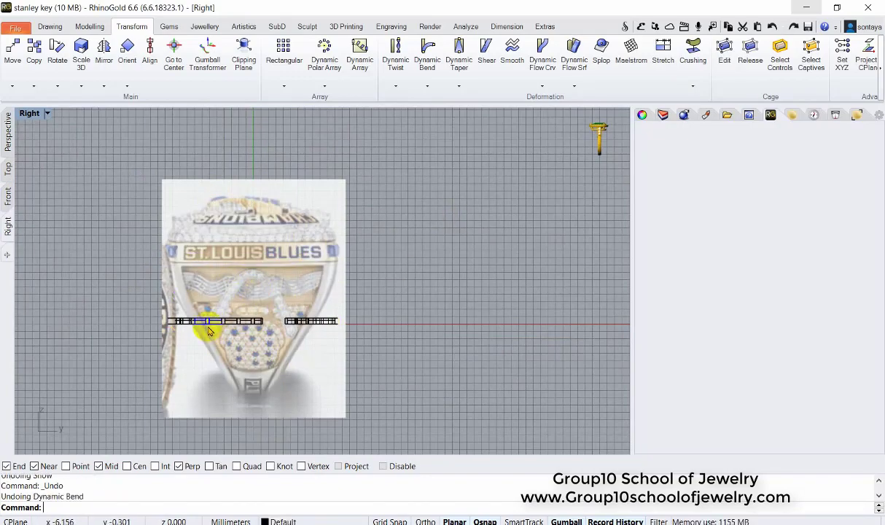
- Bend the pieces over the ring top with a spine and a through point
{"action": "left_click", "coordinate": [554, 149]}
{"action": "scroll", "coordinate": [262, 175], "scroll_direction": "up", "scroll_amount": 5}
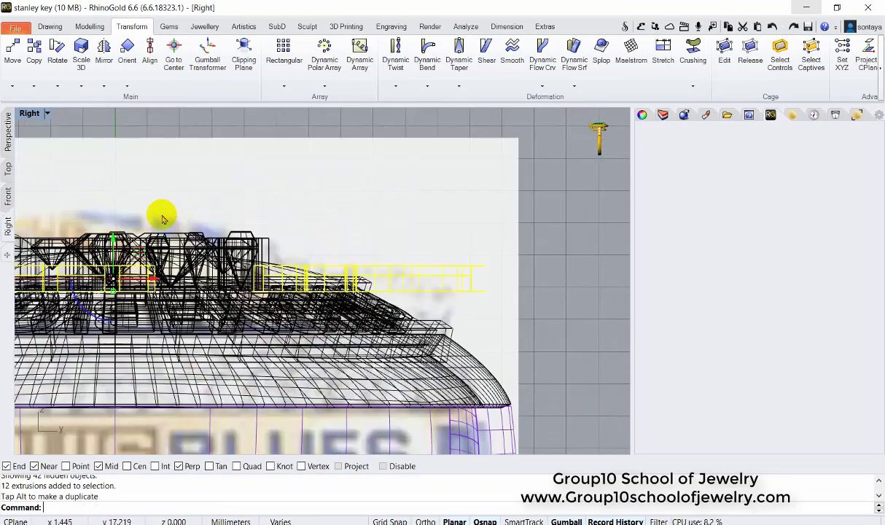
{"action": "scroll", "coordinate": [95, 176], "scroll_direction": "down", "scroll_amount": 3}
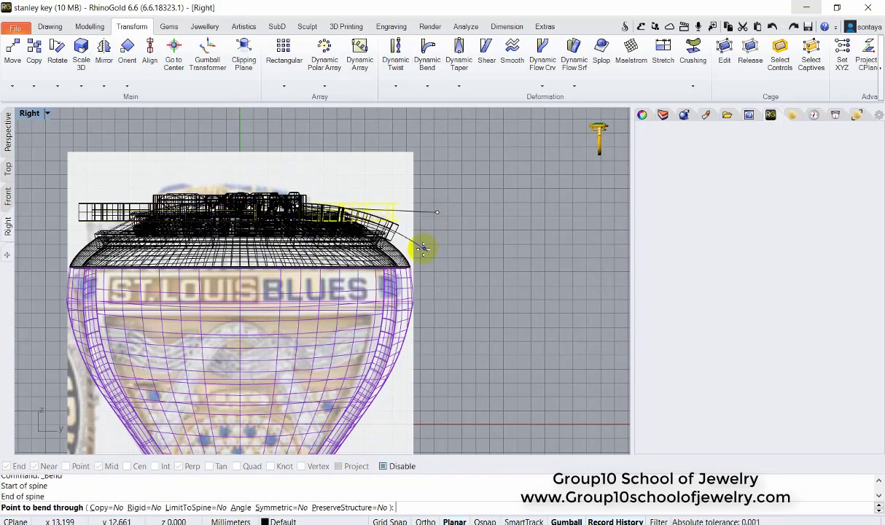
{"action": "left_click", "coordinate": [423, 248]}
{"action": "right_click", "coordinate": [290, 195]}
{"action": "left_click", "coordinate": [200, 228]}
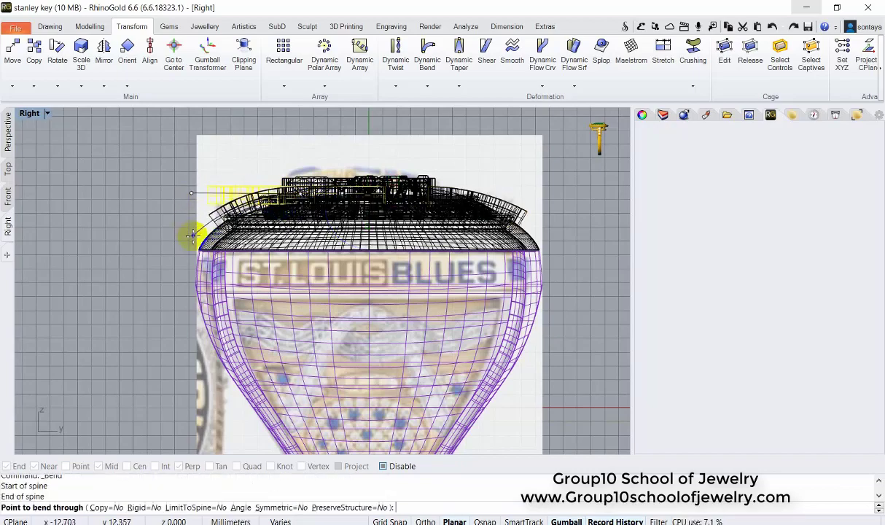
{"action": "left_click", "coordinate": [191, 235]}
- Select the 12 top pieces, undo the bend, and hide everything else
{"action": "left_click", "coordinate": [8, 133]}
{"action": "mouse_move", "coordinate": [142, 158]}
{"action": "right_mouse_down"}
{"action": "mouse_move", "coordinate": [344, 285]}
{"action": "mouse_move", "coordinate": [321, 146]}
{"action": "right_mouse_up"}
{"action": "left_click", "coordinate": [321, 147]}
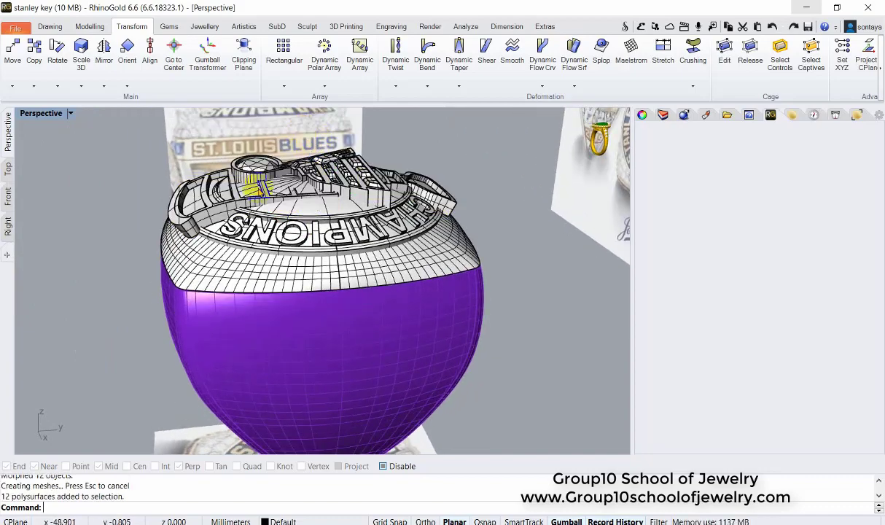
{"action": "key", "text": "ctrl+z"}
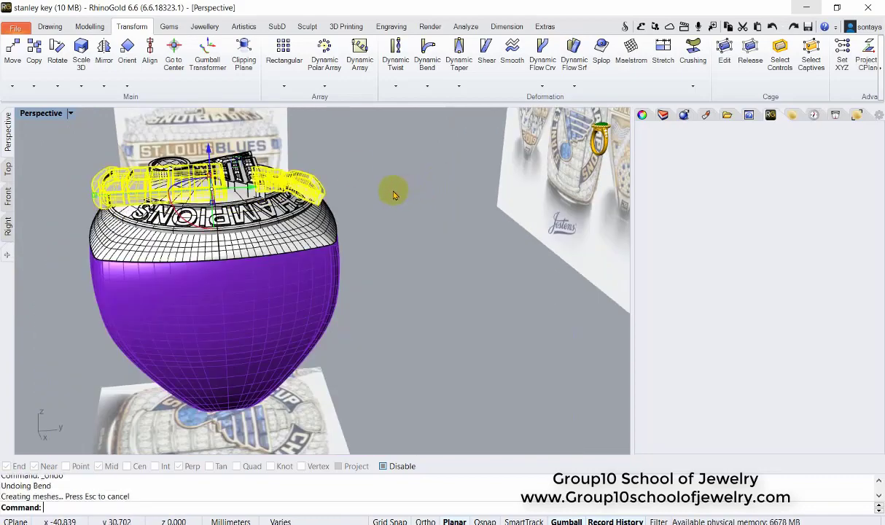
{"action": "scroll", "coordinate": [210, 208], "scroll_direction": "up", "scroll_amount": 5}
{"action": "key", "text": "ctrl+i"}
{"action": "key", "text": "ctrl+h"}
- Select the top panel pieces and view them from above in Perspective
{"action": "left_click", "coordinate": [8, 226]}
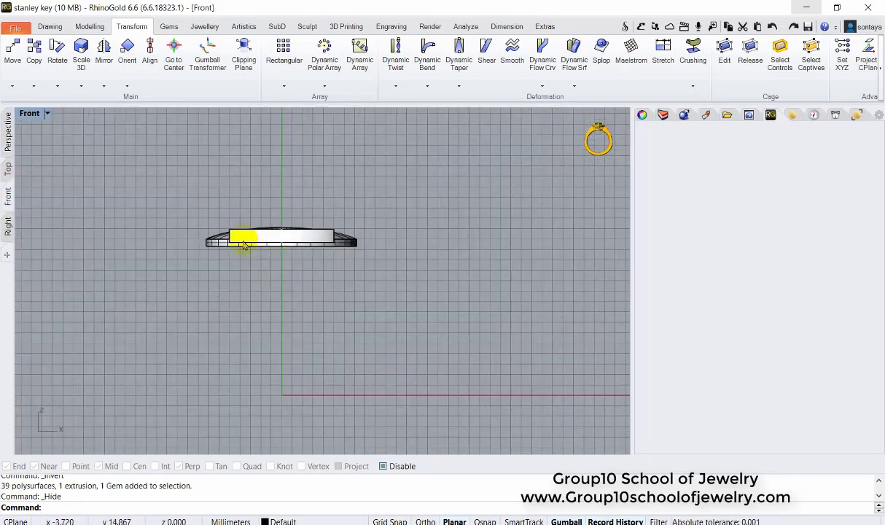
{"action": "scroll", "coordinate": [247, 213], "scroll_direction": "up", "scroll_amount": 4}
{"action": "left_click", "coordinate": [306, 191]}
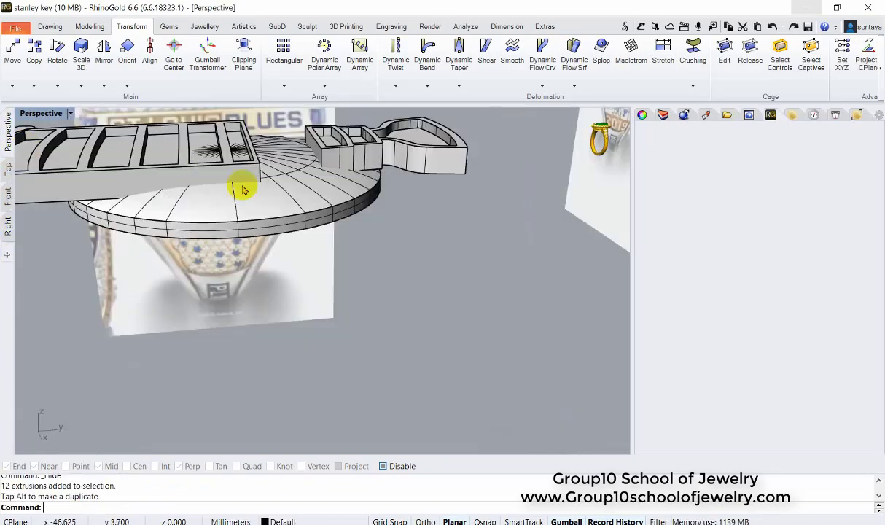
{"action": "left_click", "coordinate": [6, 131]}
{"action": "right_click_drag", "start_coordinate": [277, 241], "coordinate": [337, 209]}
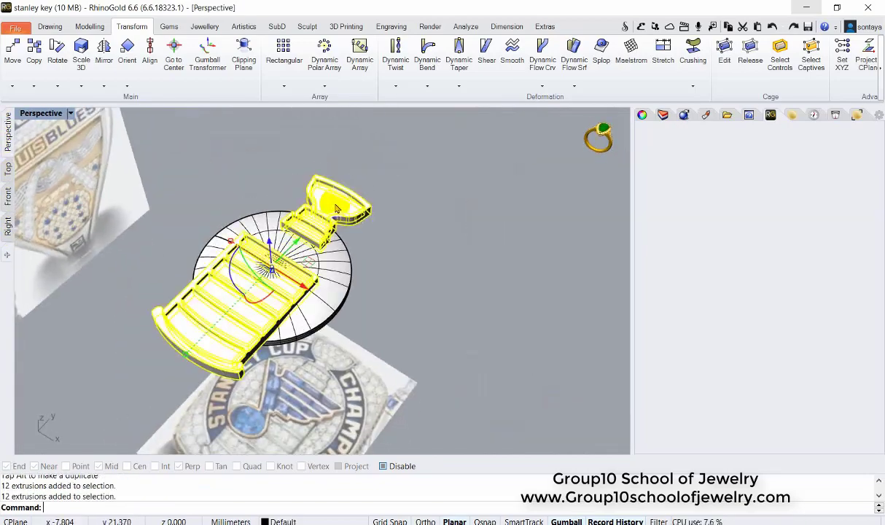
- Select the panel cage's control points, including those at one end
{"action": "left_click_drag", "start_coordinate": [105, 151], "coordinate": [133, 232]}
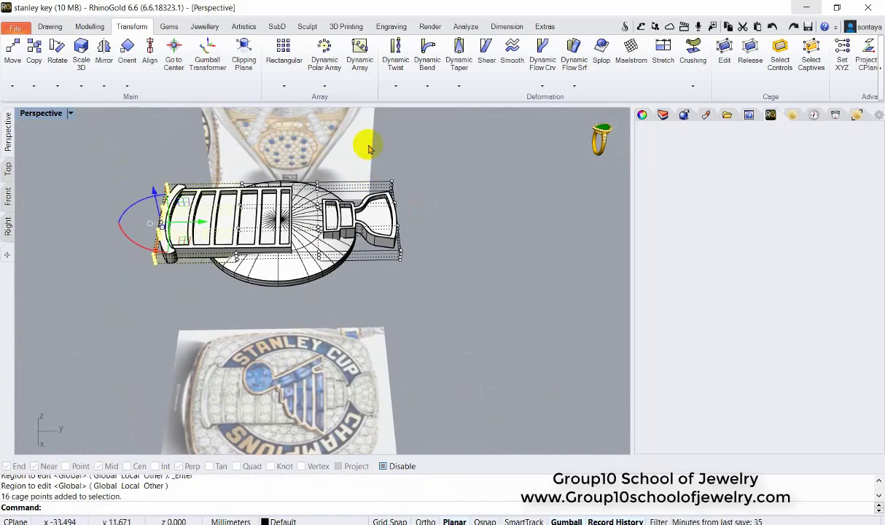
{"action": "right_click_drag", "start_coordinate": [414, 170], "coordinate": [316, 147]}
{"action": "left_click_drag", "start_coordinate": [318, 220], "coordinate": [318, 219]}
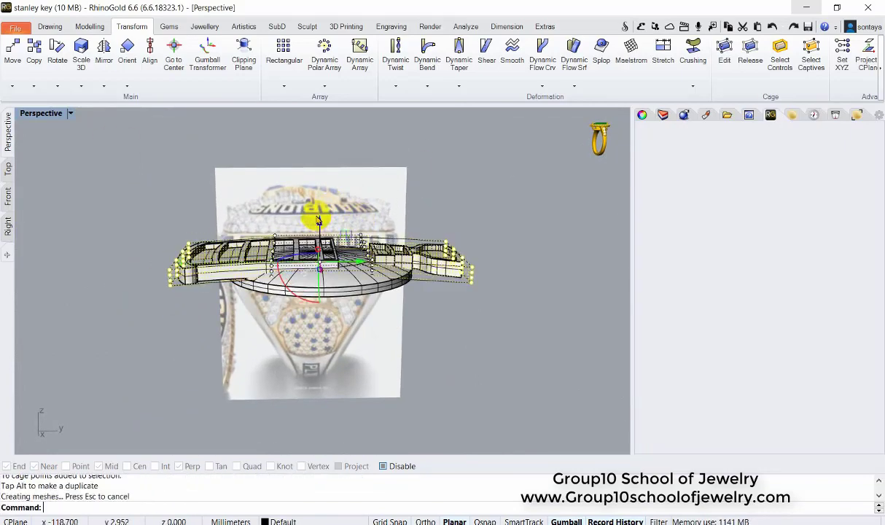
{"action": "mouse_move", "coordinate": [319, 230]}
{"action": "right_mouse_down"}
{"action": "mouse_move", "coordinate": [322, 172]}
{"action": "mouse_move", "coordinate": [355, 223]}
{"action": "mouse_move", "coordinate": [346, 220]}
{"action": "right_mouse_up"}
{"action": "right_click_drag", "start_coordinate": [448, 205], "coordinate": [347, 205]}
{"action": "left_click_drag", "start_coordinate": [347, 205], "coordinate": [373, 211]}
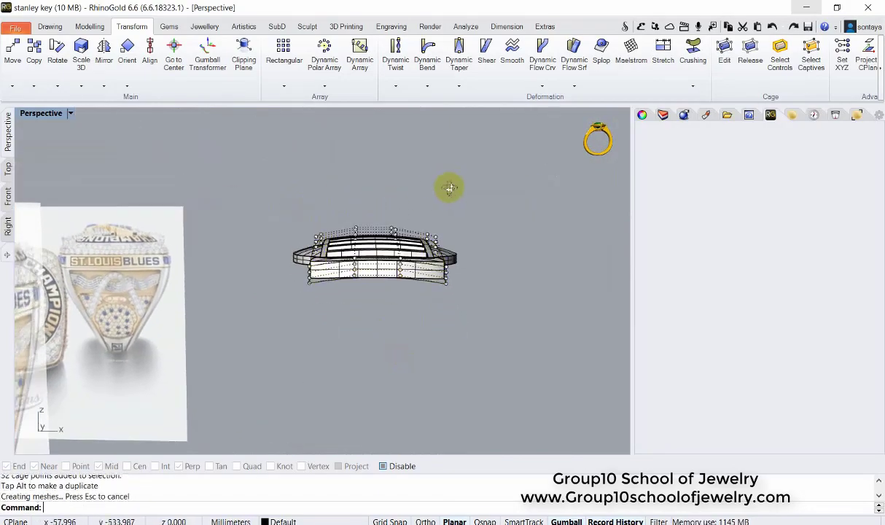
{"action": "right_click_drag", "start_coordinate": [449, 188], "coordinate": [470, 251]}
- Show the ring again and confirm a cage around the side panel pieces in Right view
{"action": "middle_click", "coordinate": [498, 147]}
{"action": "left_click", "coordinate": [509, 150]}
{"action": "right_click_drag", "start_coordinate": [509, 150], "coordinate": [355, 243]}
{"action": "left_click", "coordinate": [355, 243]}
{"action": "left_click", "coordinate": [7, 195]}
{"action": "left_click", "coordinate": [7, 224]}
{"action": "type", "text": "c"}
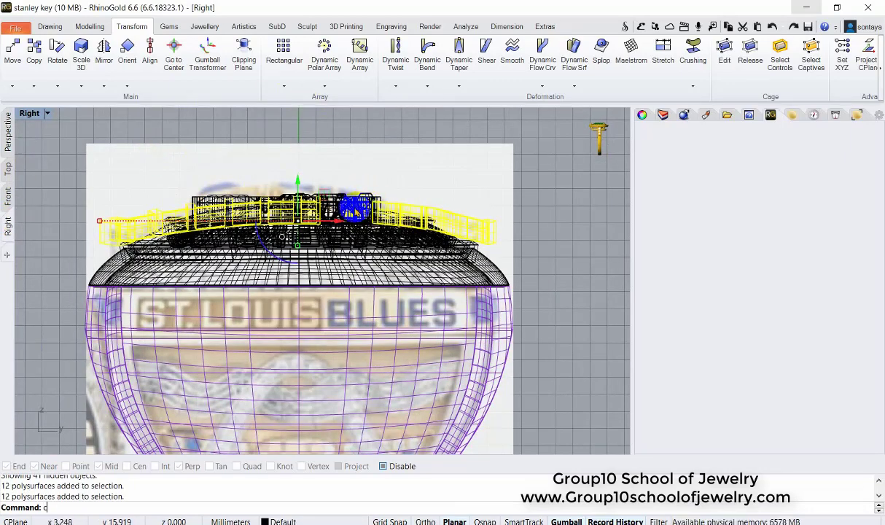
{"action": "key", "text": "Return"}
- Tilt, rotate and push down the cage points so the panel follows the ring curve
{"action": "mouse_move", "coordinate": [537, 262]}
{"action": "left_mouse_down"}
{"action": "mouse_move", "coordinate": [498, 194]}
{"action": "mouse_move", "coordinate": [475, 186]}
{"action": "left_mouse_up"}
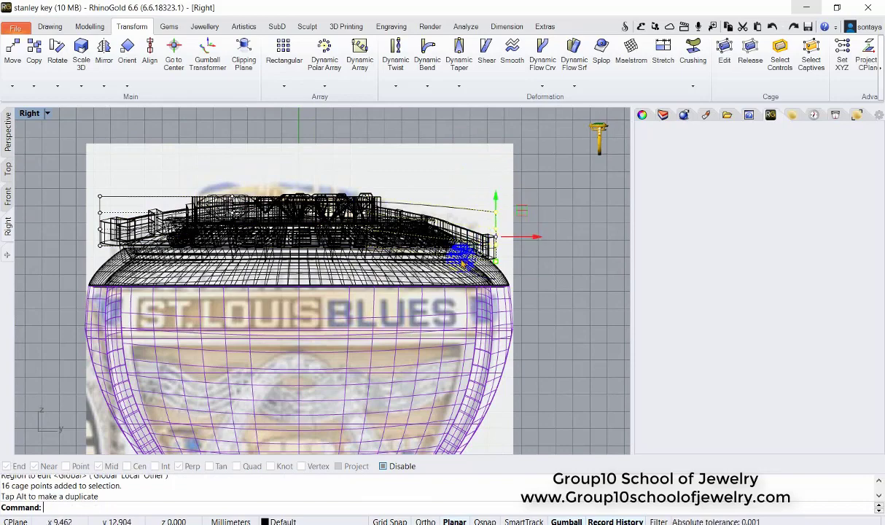
{"action": "left_click_drag", "start_coordinate": [461, 256], "coordinate": [503, 203]}
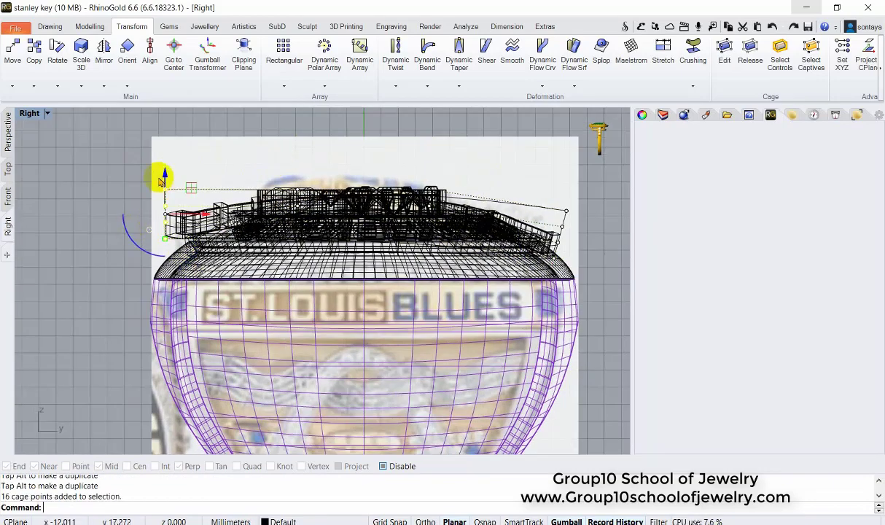
{"action": "left_click_drag", "start_coordinate": [139, 242], "coordinate": [134, 249]}
{"action": "left_click_drag", "start_coordinate": [183, 191], "coordinate": [191, 216]}
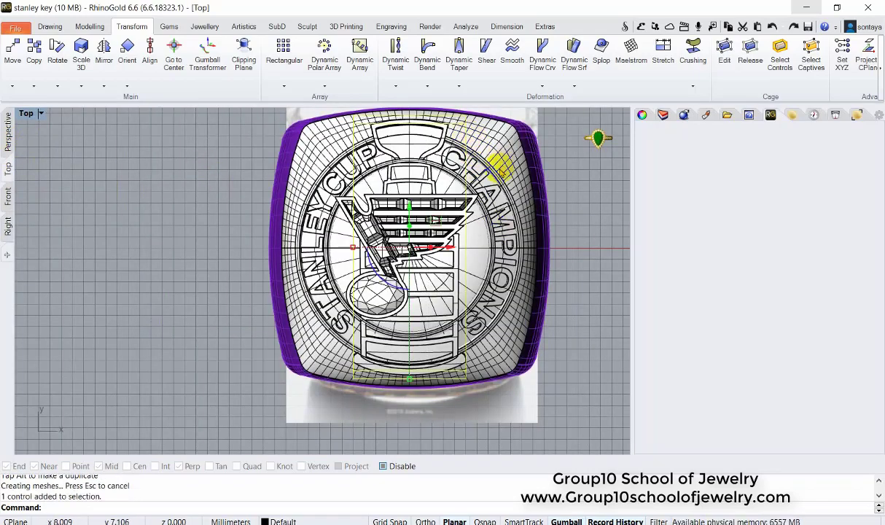
{"action": "left_click", "coordinate": [7, 131]}
{"action": "right_click_drag", "start_coordinate": [233, 248], "coordinate": [266, 253]}
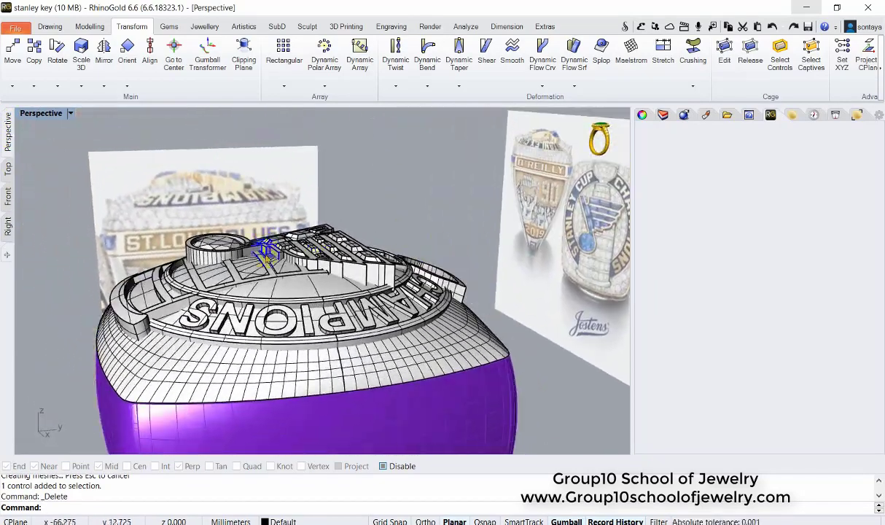
{"action": "mouse_move", "coordinate": [365, 222]}
{"action": "right_mouse_down"}
{"action": "mouse_move", "coordinate": [387, 288]}
{"action": "mouse_move", "coordinate": [421, 216]}
{"action": "mouse_move", "coordinate": [371, 192]}
{"action": "right_mouse_up"}
- Select all the top logo objects and hide the shank and surrounding parts
{"action": "left_click", "coordinate": [386, 288]}
{"action": "type", "text": "ce"}
{"action": "key", "text": "Escape"}
{"action": "key", "text": "Escape"}
{"action": "left_click_drag", "start_coordinate": [255, 176], "coordinate": [578, 342]}
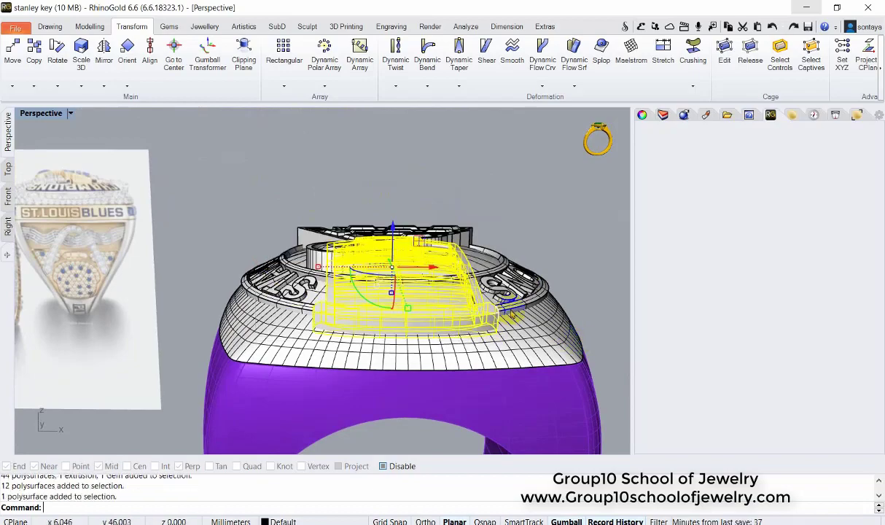
{"action": "key", "text": "ctrl+shift+h"}
- Inspect the logo from front, tilted top and low front angles
{"action": "right_click_drag", "start_coordinate": [450, 203], "coordinate": [492, 355]}
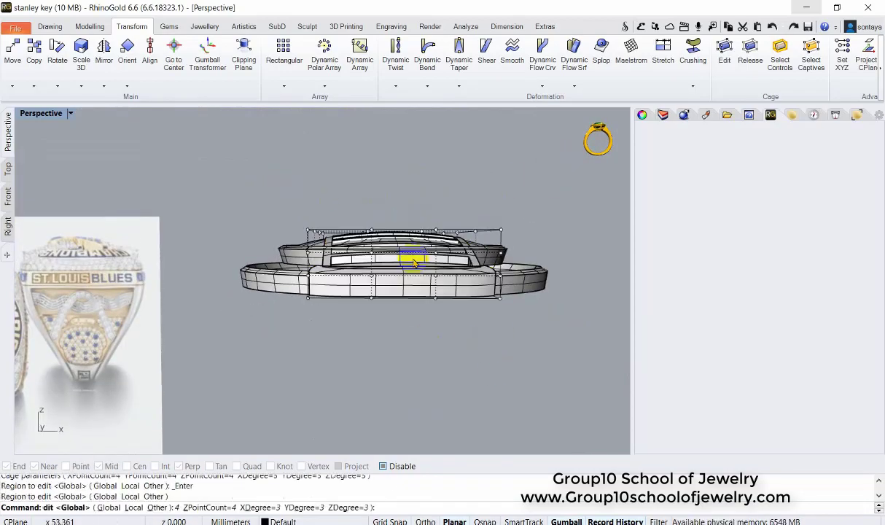
{"action": "mouse_move", "coordinate": [315, 175]}
{"action": "right_mouse_down"}
{"action": "mouse_move", "coordinate": [391, 237]}
{"action": "mouse_move", "coordinate": [326, 187]}
{"action": "mouse_move", "coordinate": [407, 205]}
{"action": "mouse_move", "coordinate": [379, 254]}
{"action": "mouse_move", "coordinate": [287, 214]}
{"action": "mouse_move", "coordinate": [344, 259]}
{"action": "right_mouse_up"}
{"action": "mouse_move", "coordinate": [380, 165]}
{"action": "right_mouse_down"}
{"action": "mouse_move", "coordinate": [518, 158]}
{"action": "mouse_move", "coordinate": [366, 227]}
{"action": "right_mouse_up"}
{"action": "left_click", "coordinate": [366, 227]}
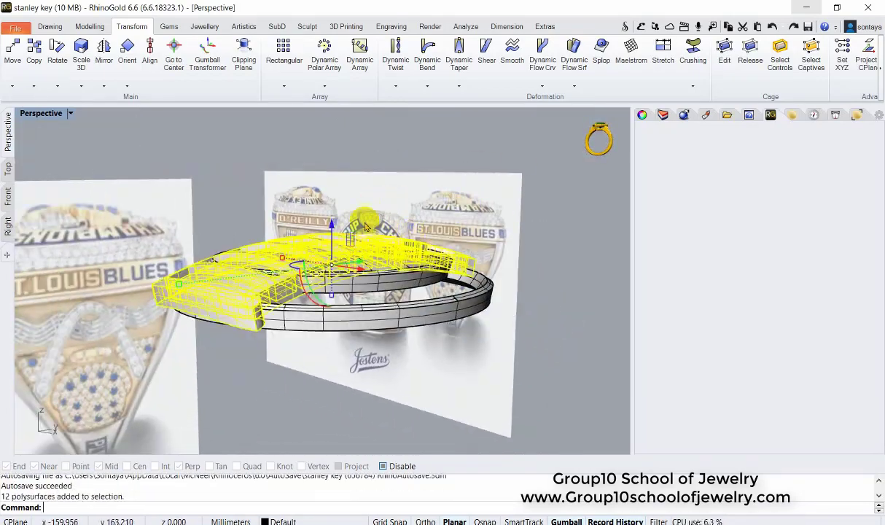
{"action": "key", "text": "Escape"}
- Show the ring head again and hide everything except the panel pieces
{"action": "key", "text": "ctrl+alt+h"}
{"action": "scroll", "coordinate": [474, 251], "scroll_direction": "up", "scroll_amount": 5}
{"action": "scroll", "coordinate": [473, 251], "scroll_direction": "up", "scroll_amount": 3}
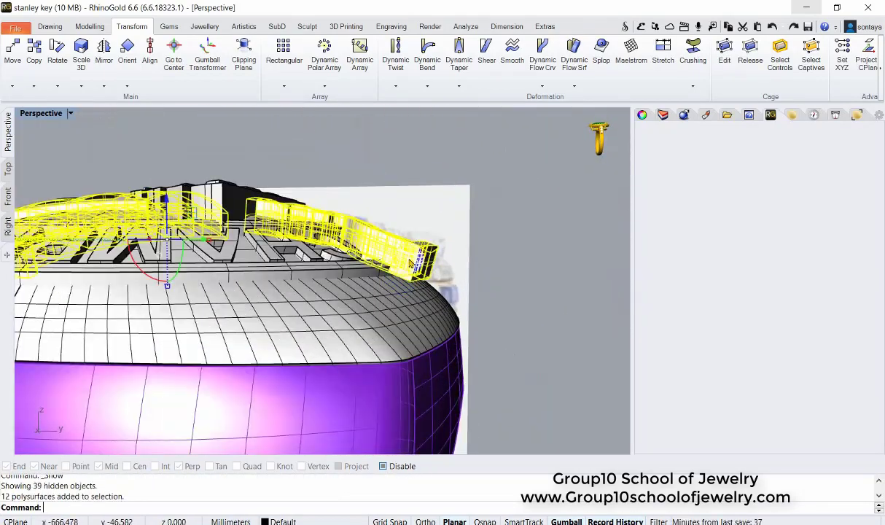
{"action": "right_click_drag", "start_coordinate": [474, 251], "coordinate": [458, 183]}
{"action": "key", "text": "ctrl+i"}
{"action": "key", "text": "ctrl+h"}
- Make a first ExtractSrf attempt on the panel pieces and end it
{"action": "scroll", "coordinate": [445, 276], "scroll_direction": "up", "scroll_amount": 3}
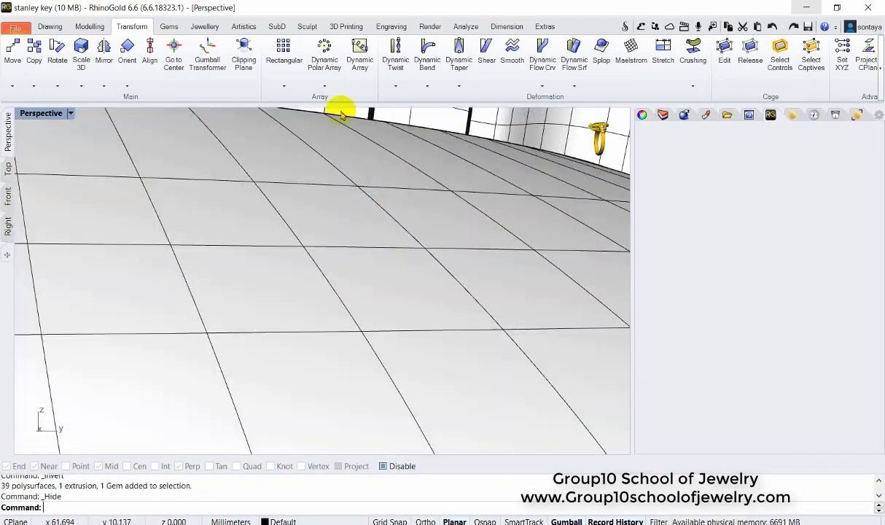
{"action": "left_click", "coordinate": [87, 28]}
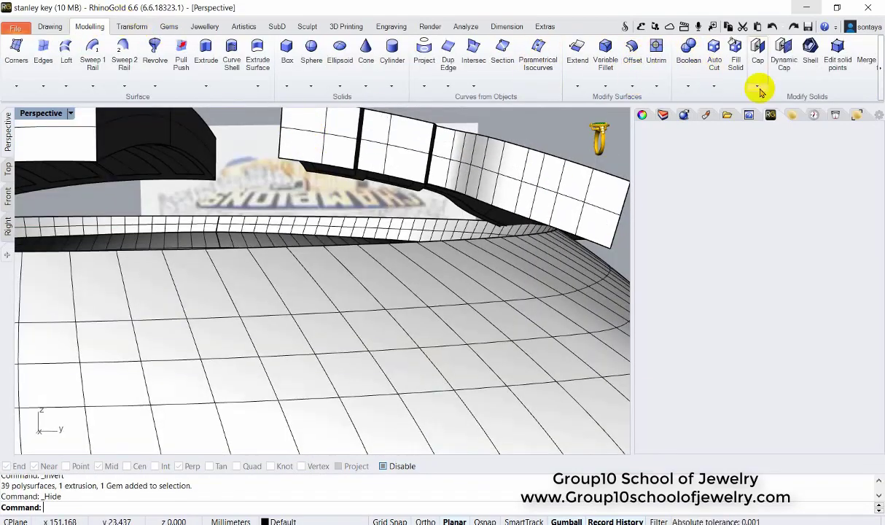
{"action": "left_click", "coordinate": [782, 123]}
{"action": "right_click_drag", "start_coordinate": [423, 204], "coordinate": [404, 164]}
{"action": "key", "text": "Return"}
{"action": "scroll", "coordinate": [346, 152], "scroll_direction": "down", "scroll_amount": 5}
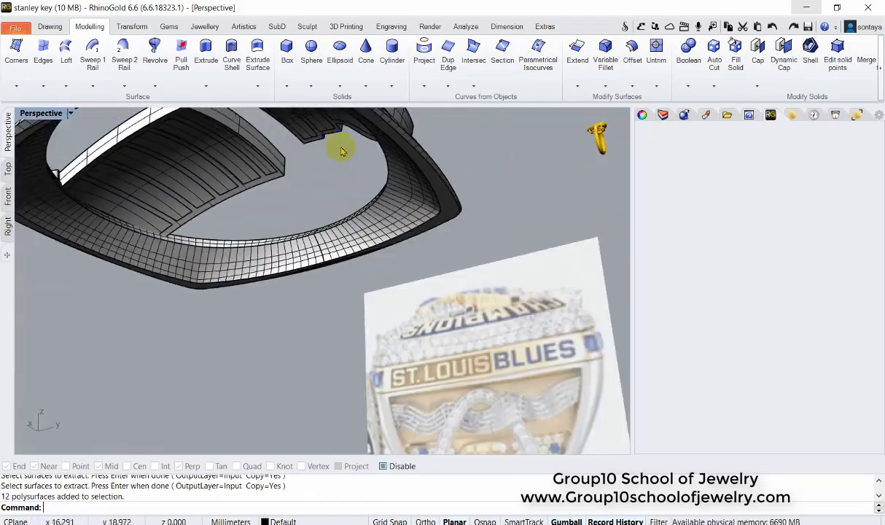
{"action": "right_click_drag", "start_coordinate": [342, 151], "coordinate": [342, 154]}
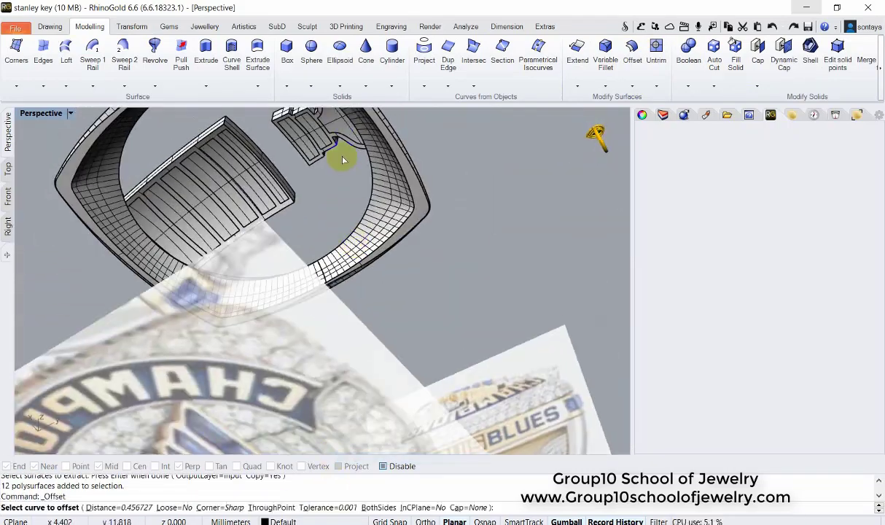
{"action": "scroll", "coordinate": [226, 174], "scroll_direction": "up", "scroll_amount": 3}
- Extract the top faces of the side panel and tab, hiding everything else
{"action": "left_click", "coordinate": [227, 169]}
{"action": "left_click", "coordinate": [243, 210]}
{"action": "scroll", "coordinate": [243, 210], "scroll_direction": "up", "scroll_amount": 2}
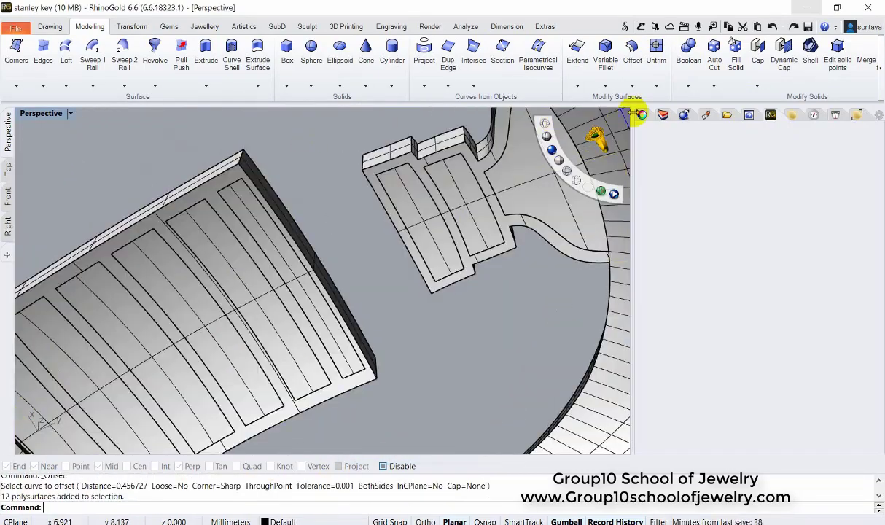
{"action": "left_click", "coordinate": [756, 88]}
{"action": "left_click", "coordinate": [211, 190]}
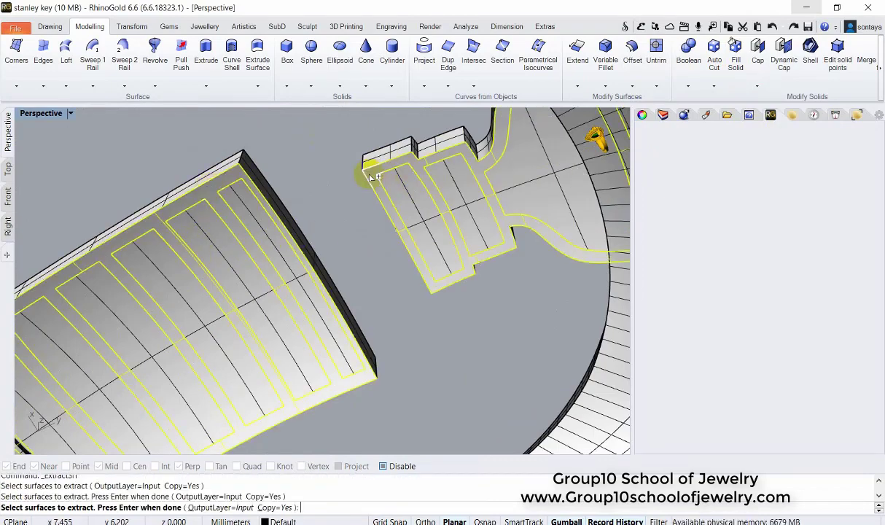
{"action": "key", "text": "Return"}
{"action": "right_click_drag", "start_coordinate": [371, 175], "coordinate": [375, 192]}
{"action": "scroll", "coordinate": [391, 282], "scroll_direction": "down", "scroll_amount": 5}
{"action": "key", "text": "ctrl+i"}
{"action": "key", "text": "ctrl+h"}
- Briefly show the hidden objects around the panel surface, then undo
{"action": "scroll", "coordinate": [680, 81], "scroll_direction": "up", "scroll_amount": 1}
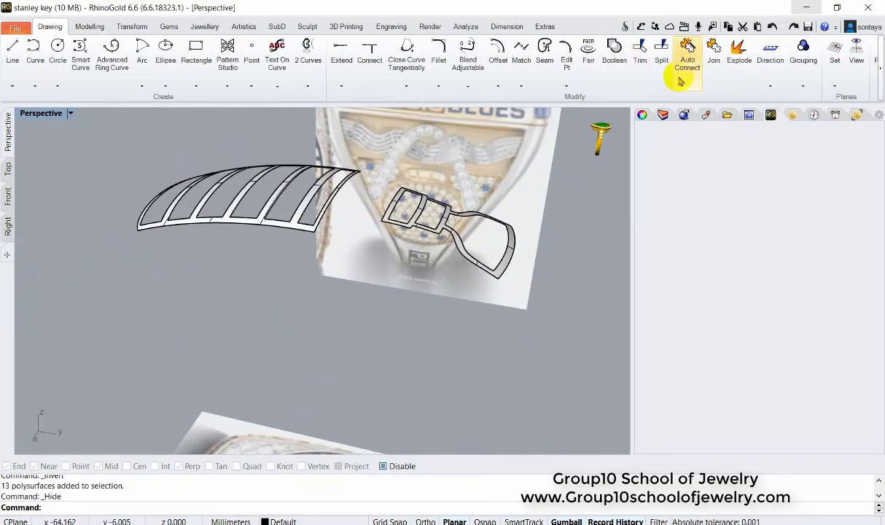
{"action": "left_click", "coordinate": [94, 31]}
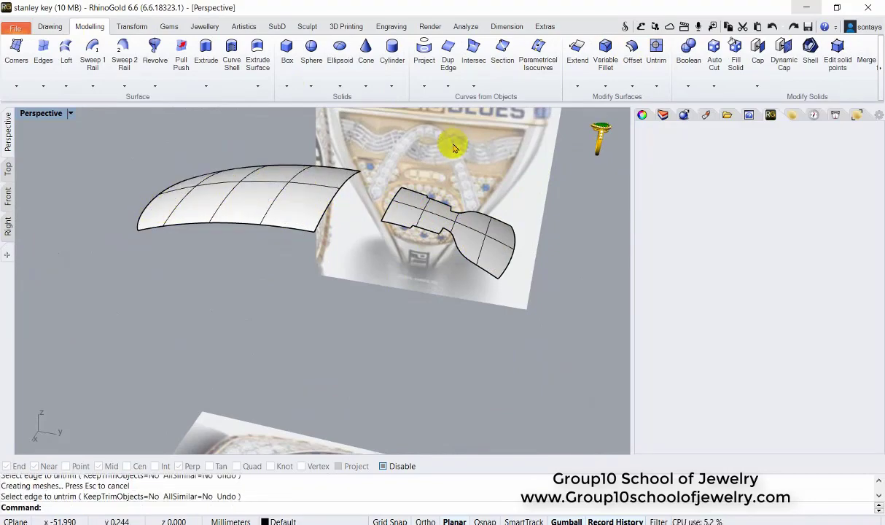
{"action": "key", "text": "ctrl+alt+h"}
{"action": "right_click_drag", "start_coordinate": [544, 135], "coordinate": [326, 192]}
{"action": "key", "text": "ctrl+z"}
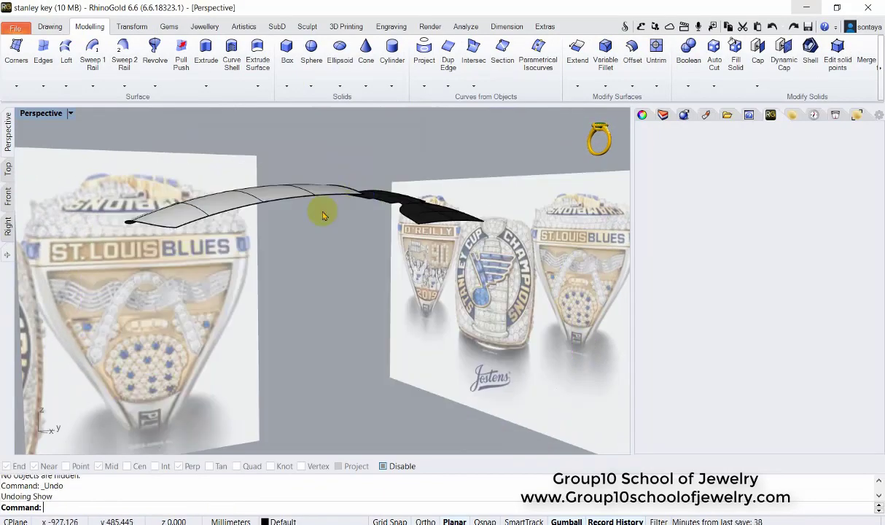
- Offset the panel surface by 0.5 as a solid and check its direction
{"action": "left_click", "coordinate": [632, 50]}
{"action": "key", "text": "Return"}
{"action": "right_click_drag", "start_coordinate": [437, 255], "coordinate": [405, 174]}
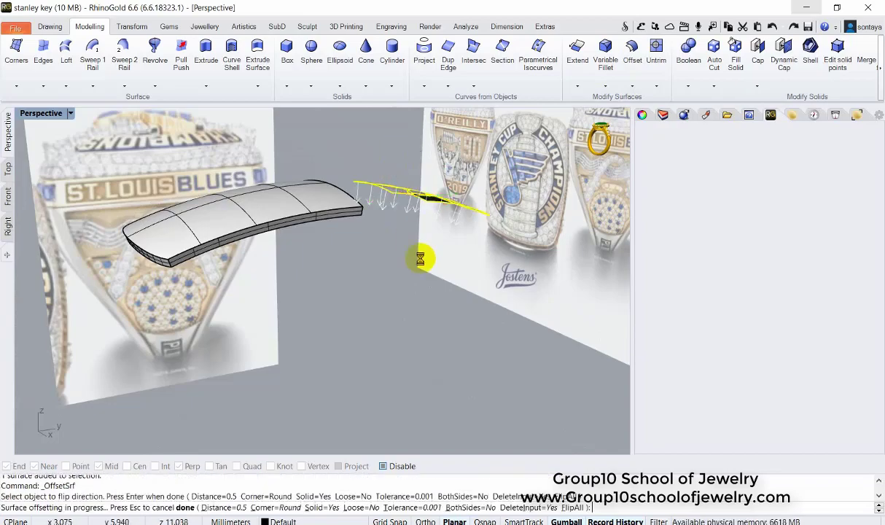
{"action": "right_click_drag", "start_coordinate": [416, 255], "coordinate": [578, 150]}
- Show the ring objects again and drag the panel pieces
{"action": "left_click", "coordinate": [551, 146]}
{"action": "left_click", "coordinate": [198, 232]}
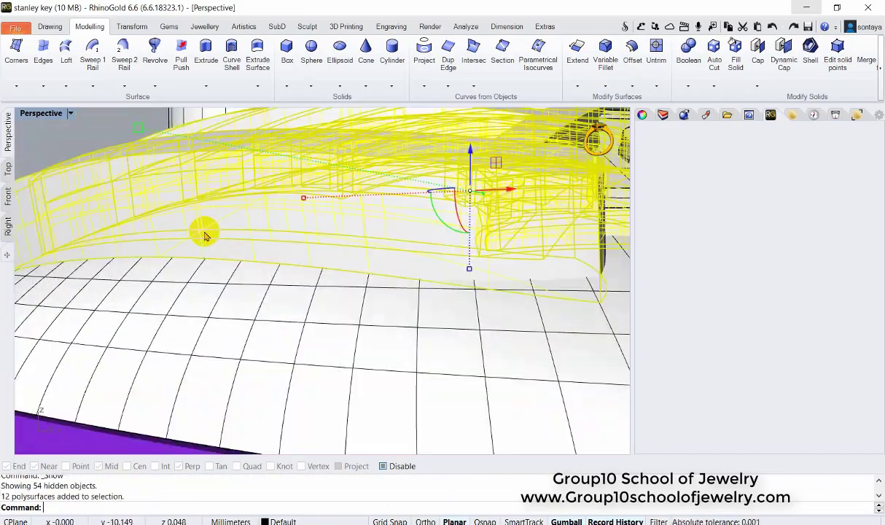
{"action": "left_click", "coordinate": [241, 239]}
{"action": "key", "text": "Escape"}
{"action": "left_click_drag", "start_coordinate": [236, 224], "coordinate": [289, 253]}
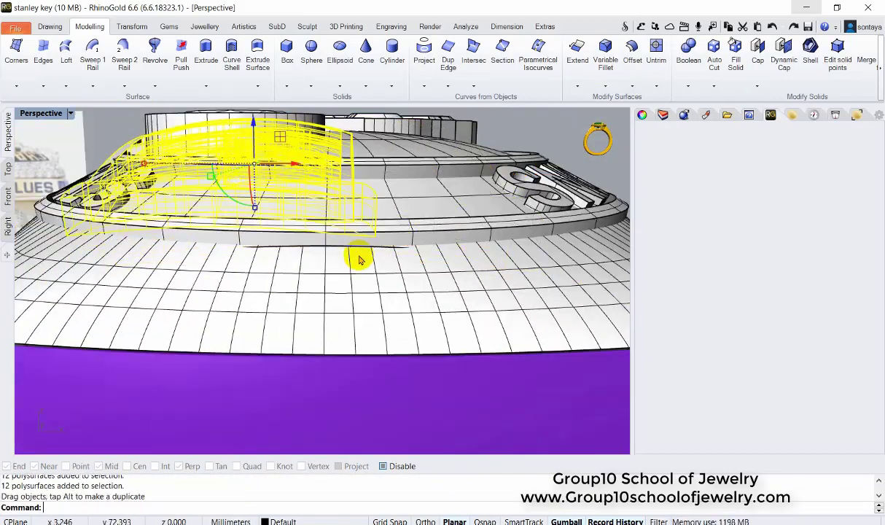
- Undo the accidental panel move and swap hidden and visible objects
{"action": "key", "text": "ctrl+z"}
{"action": "key", "text": "ctrl+z"}
{"action": "left_click", "coordinate": [191, 191]}
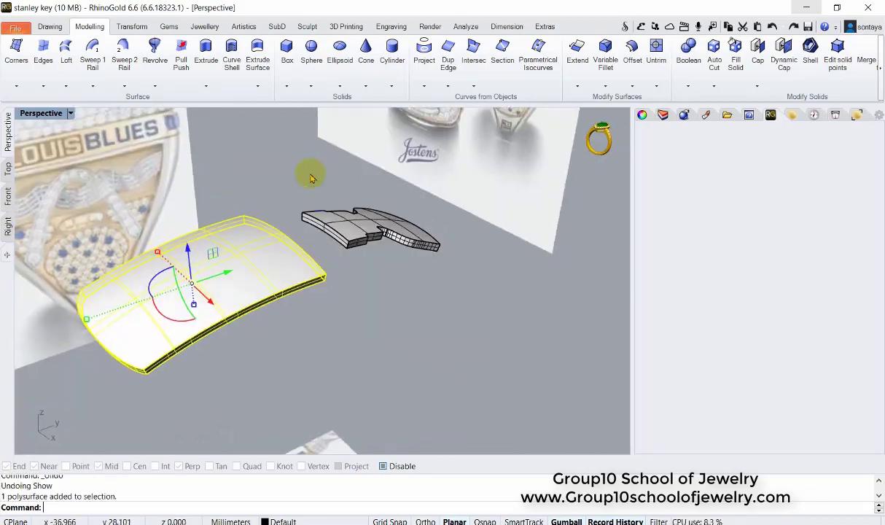
{"action": "key", "text": "ctrl+h"}
- Select the logo pieces and gems, then hide the purple shank
{"action": "left_click", "coordinate": [281, 314]}
{"action": "right_click_drag", "start_coordinate": [379, 240], "coordinate": [381, 340]}
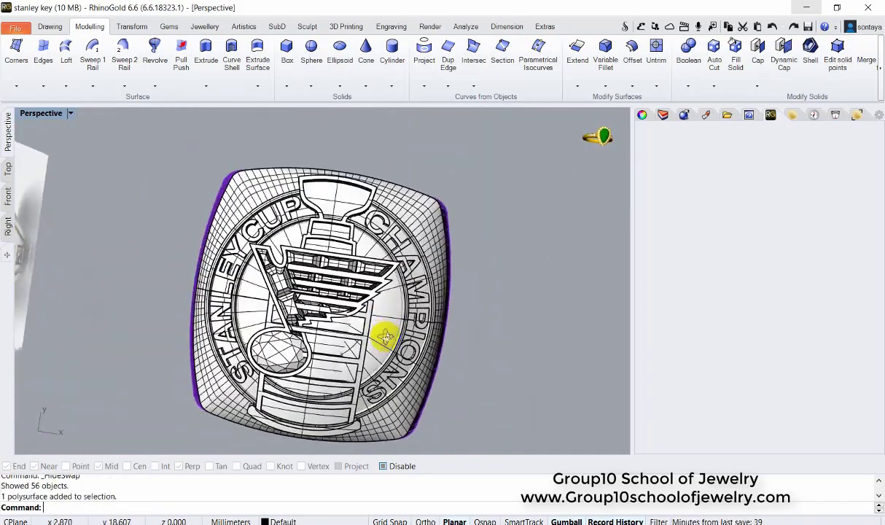
{"action": "left_click", "coordinate": [280, 248], "text": "shift"}
{"action": "middle_click", "coordinate": [457, 324]}
{"action": "left_click", "coordinate": [326, 290]}
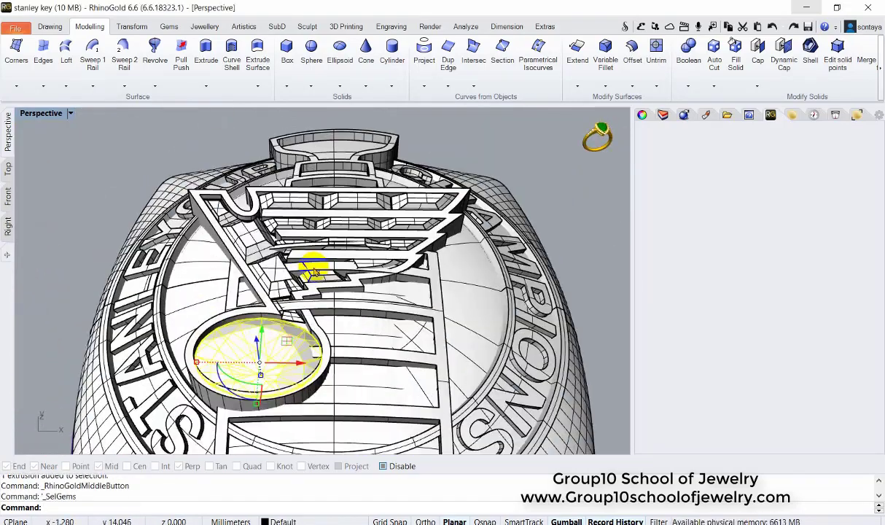
{"action": "right_click_drag", "start_coordinate": [316, 266], "coordinate": [561, 315]}
{"action": "key", "text": "ctrl+h"}
- Group the STANLEY CUP lettering in Top view and hide it
{"action": "left_click", "coordinate": [395, 253]}
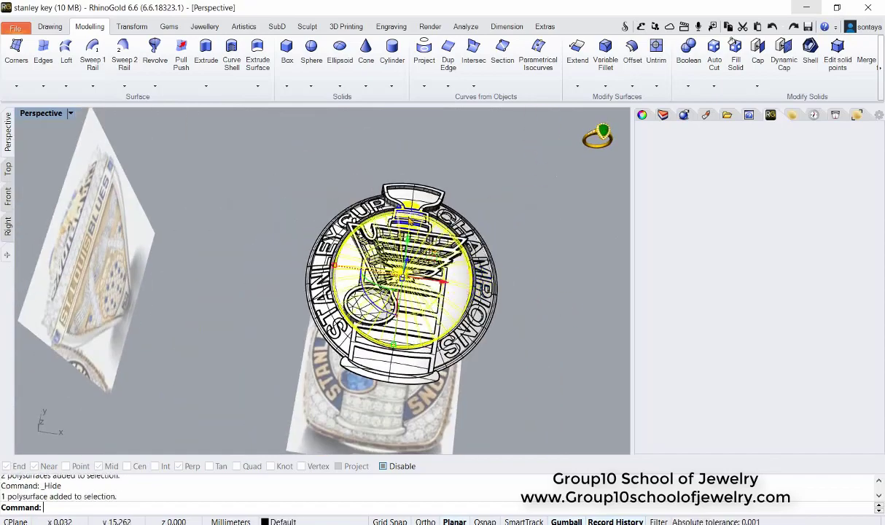
{"action": "scroll", "coordinate": [69, 192], "scroll_direction": "up", "scroll_amount": 3}
{"action": "left_click", "coordinate": [7, 167]}
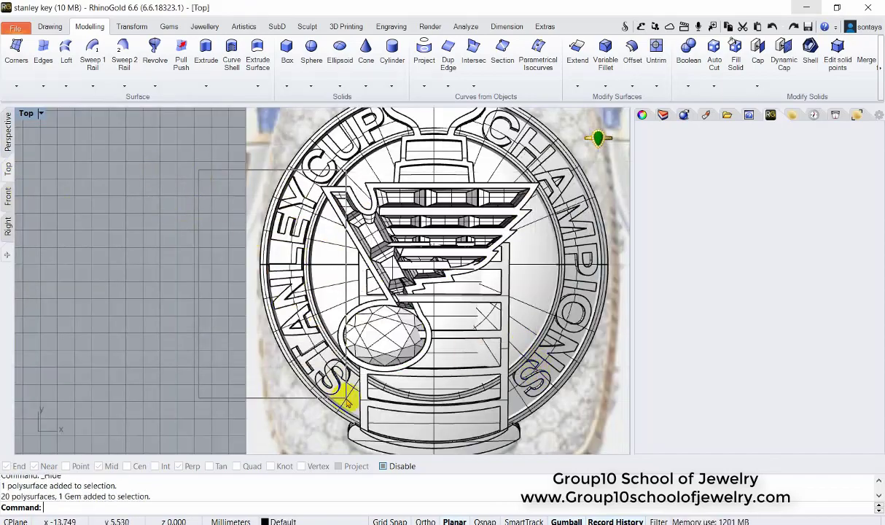
{"action": "scroll", "coordinate": [348, 403], "scroll_direction": "down", "scroll_amount": 2}
{"action": "key", "text": "ctrl+g"}
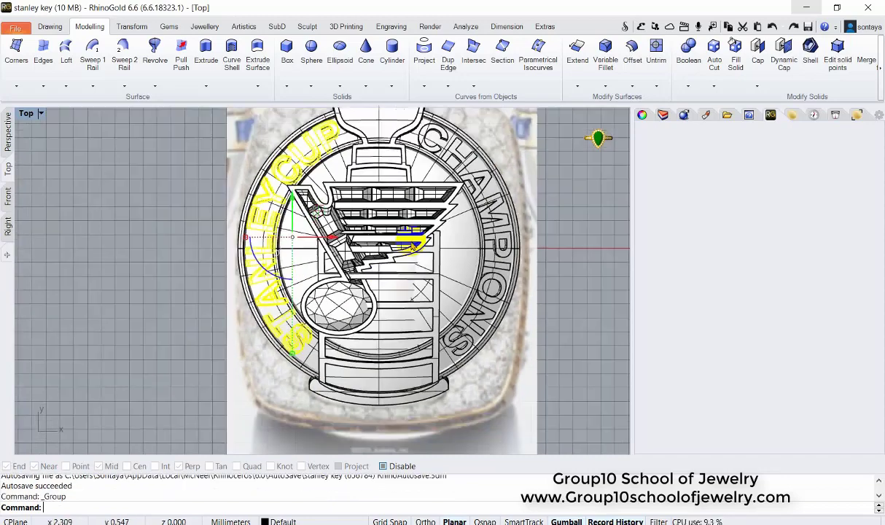
{"action": "scroll", "coordinate": [405, 235], "scroll_direction": "down", "scroll_amount": 1}
{"action": "key", "text": "ctrl+h"}
- Select the CHAMPIONS letters, drop one extra piece, and group them
{"action": "right_click_drag", "start_coordinate": [372, 145], "coordinate": [331, 199]}
{"action": "left_click_drag", "start_coordinate": [297, 159], "coordinate": [412, 320]}
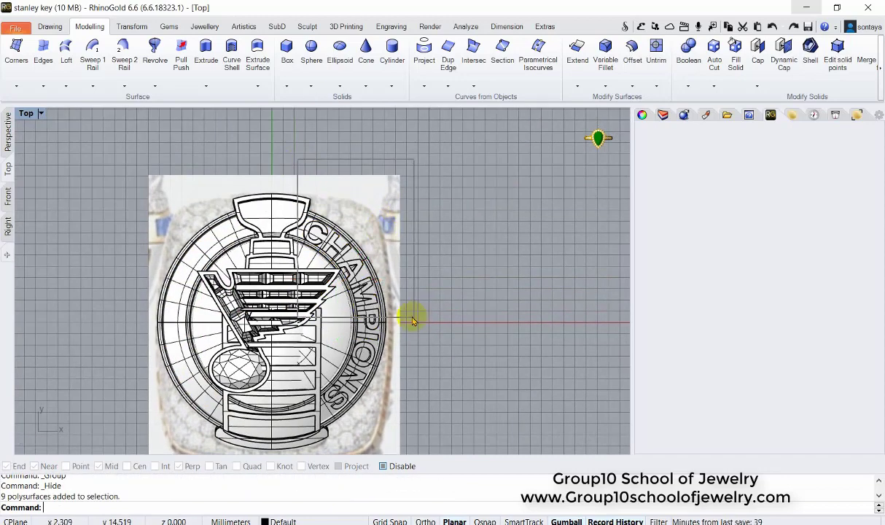
{"action": "left_click_drag", "start_coordinate": [420, 363], "coordinate": [459, 411]}
{"action": "scroll", "coordinate": [438, 306], "scroll_direction": "up", "scroll_amount": 3}
{"action": "left_click", "coordinate": [349, 277], "text": "ctrl"}
{"action": "scroll", "coordinate": [436, 238], "scroll_direction": "down", "scroll_amount": 3}
{"action": "key", "text": "ctrl+g"}
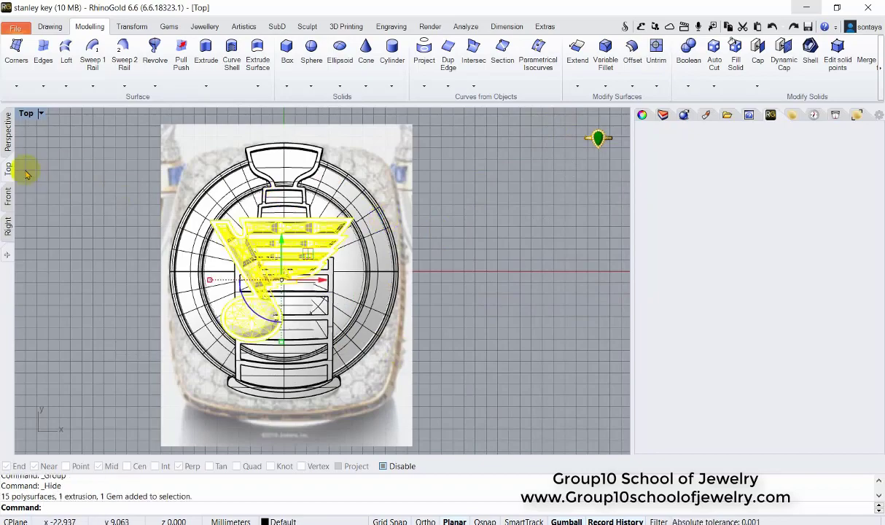
{"action": "left_click", "coordinate": [8, 133]}
{"action": "right_click_drag", "start_coordinate": [292, 291], "coordinate": [385, 228]}
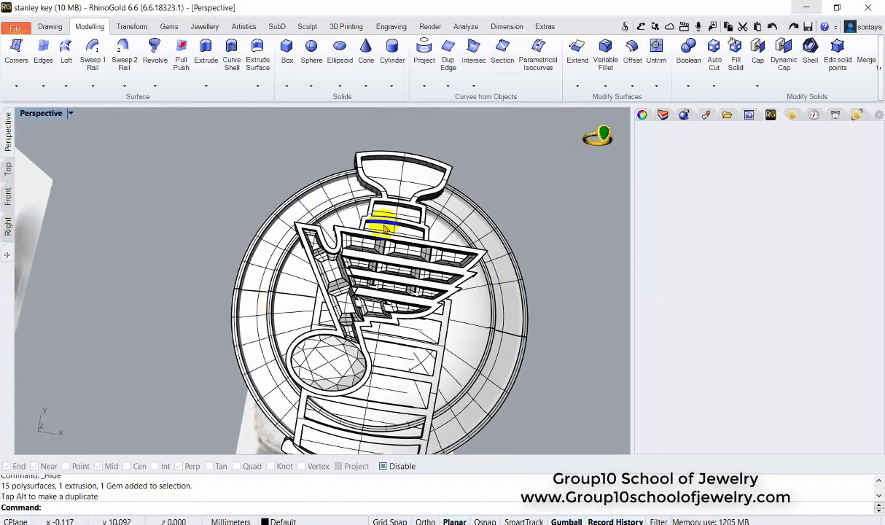
- Extract the rim piece's side surface and offset it into a 0.5-thick solid
{"action": "right_click_drag", "start_coordinate": [267, 178], "coordinate": [248, 219]}
{"action": "scroll", "coordinate": [243, 198], "scroll_direction": "up", "scroll_amount": 3}
{"action": "left_click", "coordinate": [153, 169]}
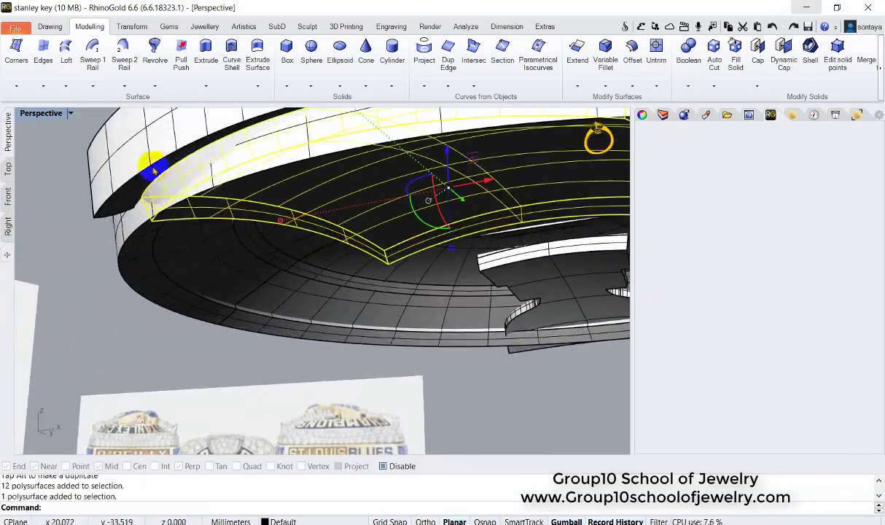
{"action": "mouse_move", "coordinate": [153, 169]}
{"action": "right_mouse_down"}
{"action": "mouse_move", "coordinate": [252, 193]}
{"action": "mouse_move", "coordinate": [128, 206]}
{"action": "mouse_move", "coordinate": [121, 218]}
{"action": "mouse_move", "coordinate": [214, 194]}
{"action": "right_mouse_up"}
{"action": "left_click", "coordinate": [121, 218]}
{"action": "right_click_drag", "start_coordinate": [476, 257], "coordinate": [398, 118]}
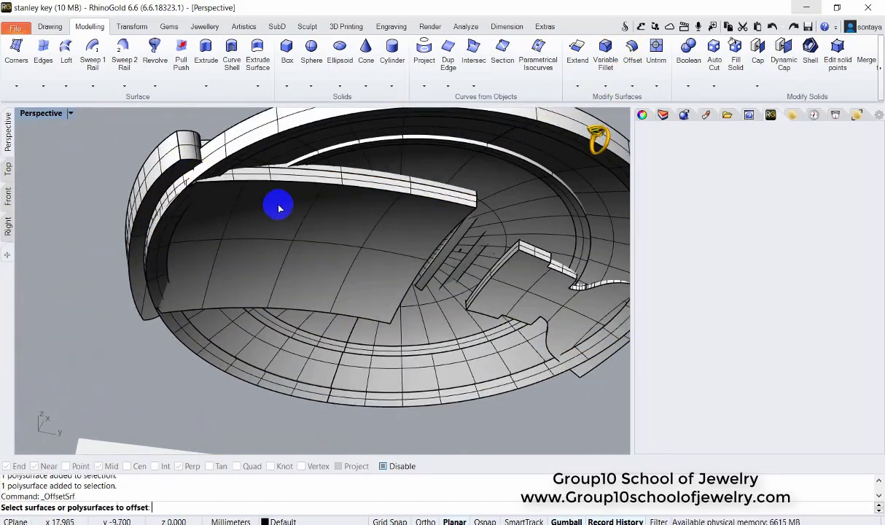
{"action": "right_click_drag", "start_coordinate": [187, 271], "coordinate": [154, 164]}
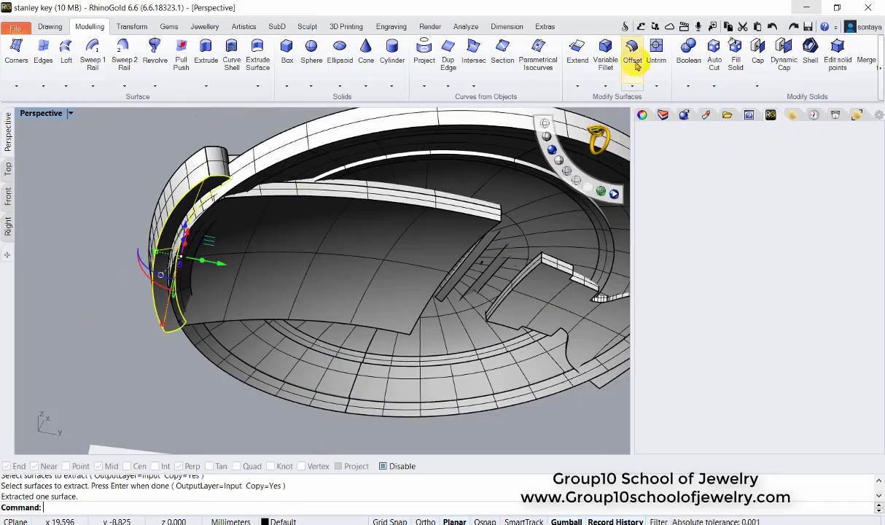
{"action": "left_click", "coordinate": [632, 55]}
{"action": "left_click", "coordinate": [205, 233]}
{"action": "key", "text": "Return"}
- Hide the offset pieces, stones and other parts, leaving only the band panel and end tab
{"action": "mouse_move", "coordinate": [56, 172]}
{"action": "right_mouse_down"}
{"action": "mouse_move", "coordinate": [483, 177]}
{"action": "mouse_move", "coordinate": [361, 332]}
{"action": "right_mouse_up"}
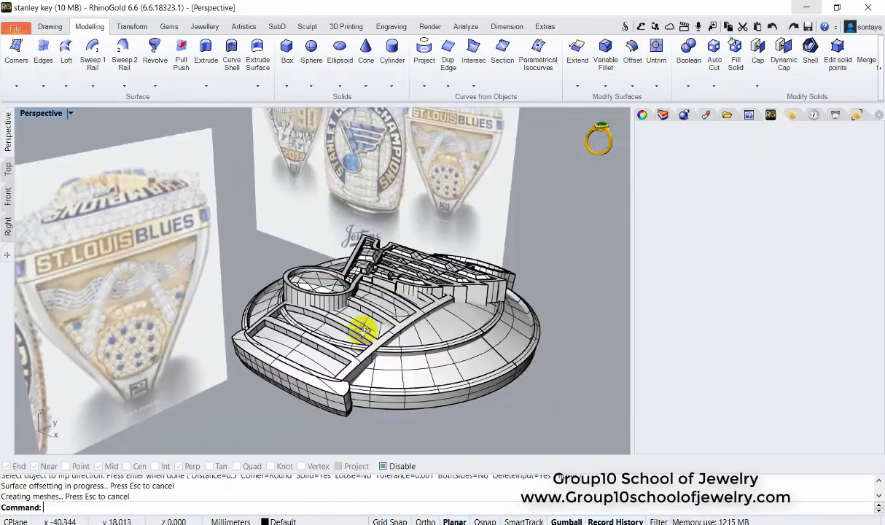
{"action": "left_click", "coordinate": [567, 162]}
{"action": "right_click_drag", "start_coordinate": [567, 162], "coordinate": [316, 317]}
{"action": "left_click", "coordinate": [317, 316]}
{"action": "left_click", "coordinate": [523, 124]}
{"action": "mouse_move", "coordinate": [523, 124]}
{"action": "right_mouse_down"}
{"action": "mouse_move", "coordinate": [292, 197]}
{"action": "mouse_move", "coordinate": [325, 194]}
{"action": "right_mouse_up"}
{"action": "left_click", "coordinate": [397, 270]}
{"action": "key", "text": "ctrl+h"}
{"action": "mouse_move", "coordinate": [397, 299]}
{"action": "right_mouse_down"}
{"action": "mouse_move", "coordinate": [437, 321]}
{"action": "mouse_move", "coordinate": [211, 191]}
{"action": "mouse_move", "coordinate": [443, 291]}
{"action": "mouse_move", "coordinate": [255, 266]}
{"action": "right_mouse_up"}
{"action": "key", "text": "ctrl+a"}
{"action": "left_click", "coordinate": [443, 291]}
- Ungroup the band pieces and try Dynamic Boolean, closing it when it fails
{"action": "right_click_drag", "start_coordinate": [362, 241], "coordinate": [347, 302]}
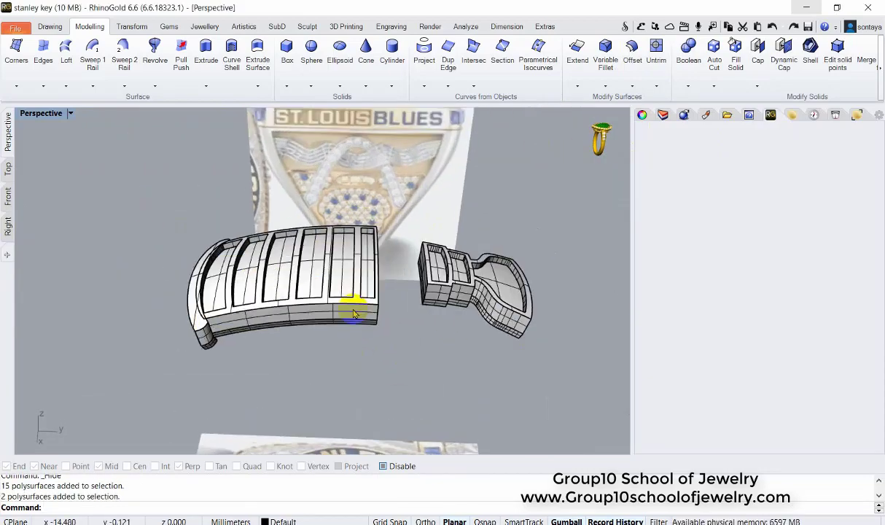
{"action": "key", "text": "ctrl+a"}
{"action": "key", "text": "ctrl+shift+g"}
{"action": "left_click_drag", "start_coordinate": [350, 294], "coordinate": [146, 211]}
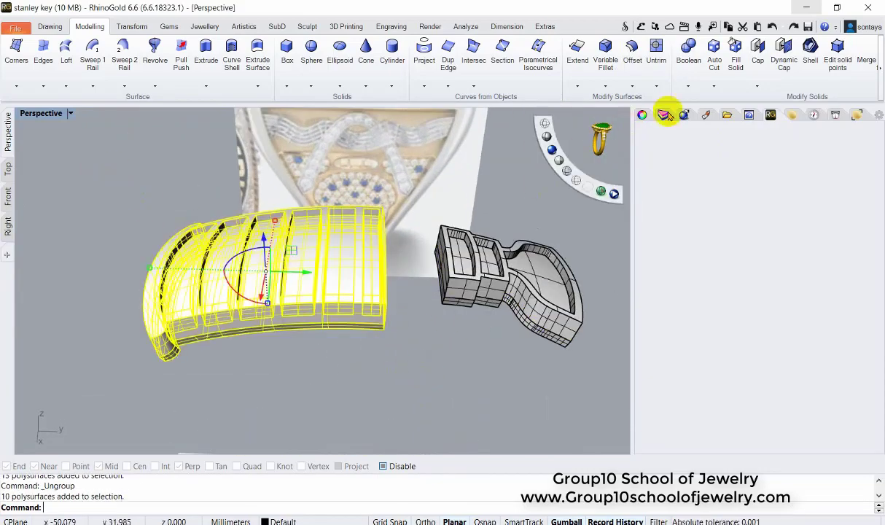
{"action": "left_click", "coordinate": [688, 51]}
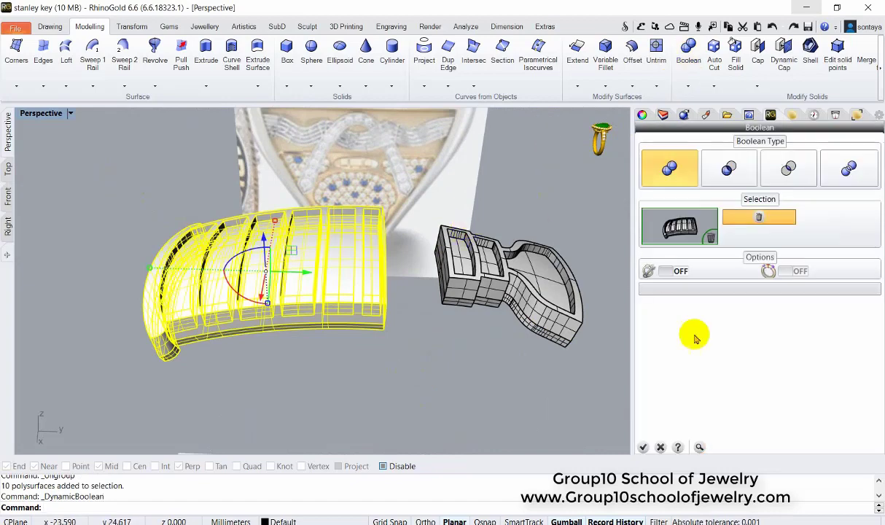
{"action": "left_click", "coordinate": [661, 447]}
- Boolean-union the inner raised panels with the band into one solid
{"action": "right_click_drag", "start_coordinate": [365, 291], "coordinate": [243, 321]}
{"action": "left_click", "coordinate": [233, 310]}
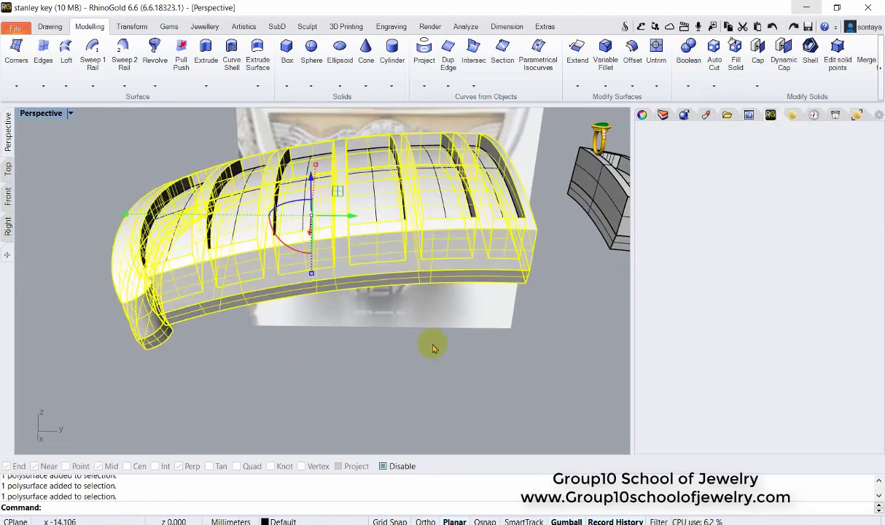
{"action": "left_click", "coordinate": [688, 86]}
{"action": "left_click", "coordinate": [205, 317]}
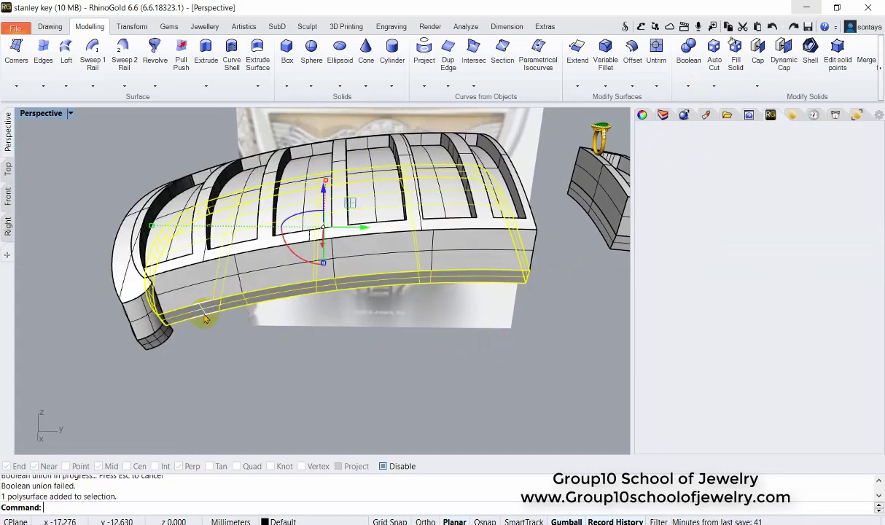
{"action": "left_click", "coordinate": [306, 361]}
{"action": "right_click_drag", "start_coordinate": [306, 362], "coordinate": [240, 291]}
{"action": "key", "text": "Return"}
{"action": "left_click", "coordinate": [233, 283]}
{"action": "left_click", "coordinate": [343, 211]}
{"action": "left_click", "coordinate": [410, 233]}
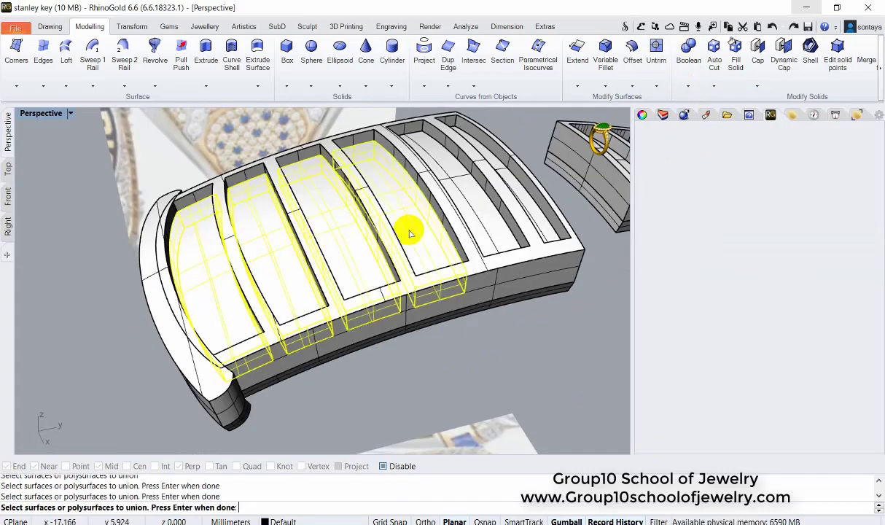
{"action": "left_click", "coordinate": [522, 198]}
{"action": "key", "text": "Return"}
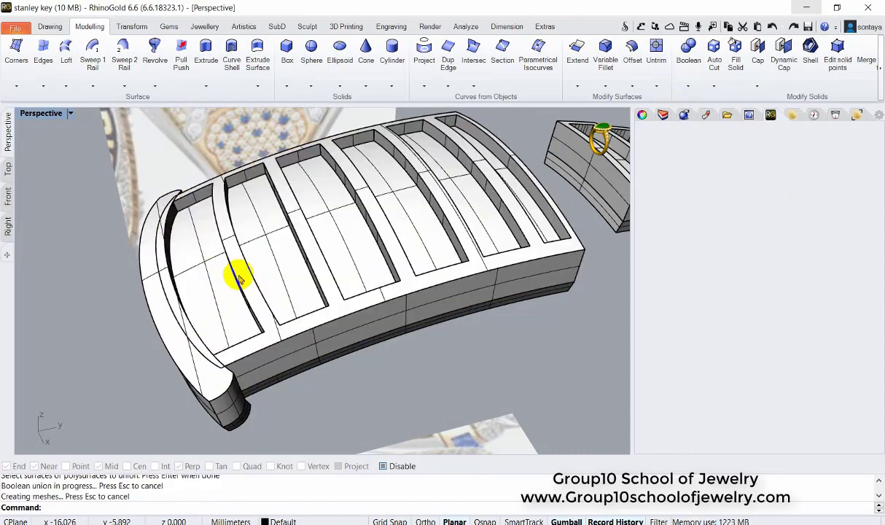
- Window-select the remaining band pieces, union them, and undo an accidental move of the band
{"action": "left_click", "coordinate": [191, 335]}
{"action": "mouse_move", "coordinate": [234, 286]}
{"action": "right_mouse_down"}
{"action": "mouse_move", "coordinate": [192, 335]}
{"action": "mouse_move", "coordinate": [167, 248]}
{"action": "right_mouse_up"}
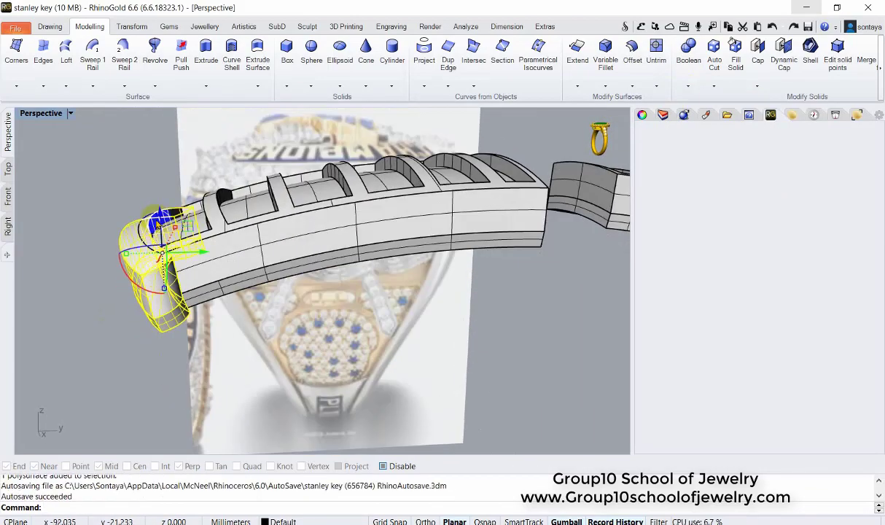
{"action": "mouse_move", "coordinate": [158, 209]}
{"action": "right_mouse_down"}
{"action": "mouse_move", "coordinate": [213, 295]}
{"action": "mouse_move", "coordinate": [89, 201]}
{"action": "right_mouse_up"}
{"action": "left_click_drag", "start_coordinate": [89, 201], "coordinate": [481, 336]}
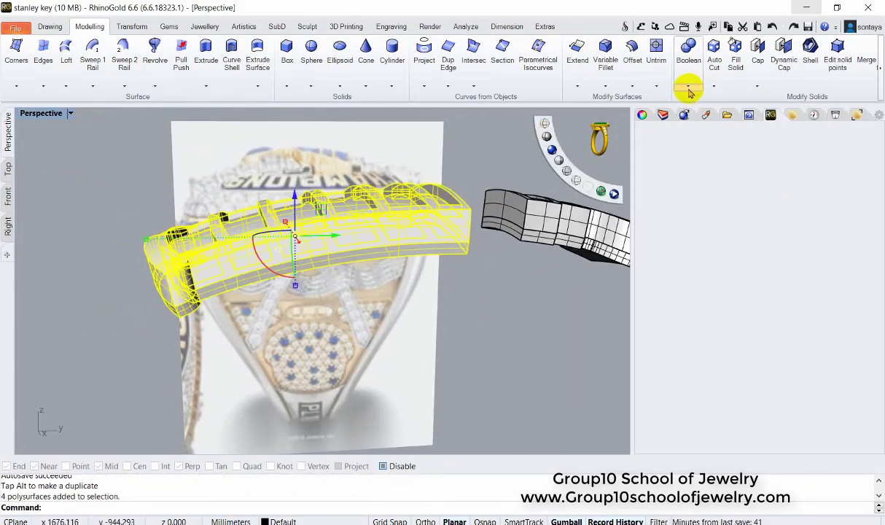
{"action": "left_click", "coordinate": [688, 55]}
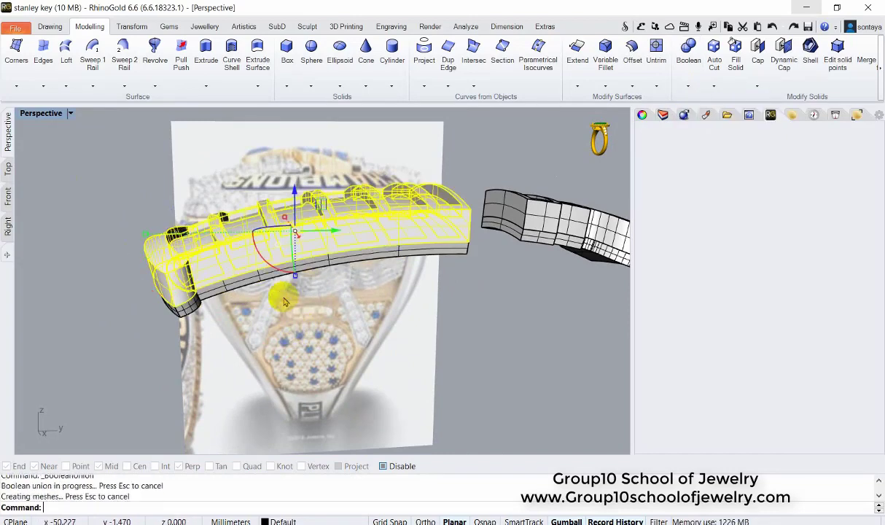
{"action": "left_click", "coordinate": [228, 328]}
{"action": "left_click", "coordinate": [306, 229]}
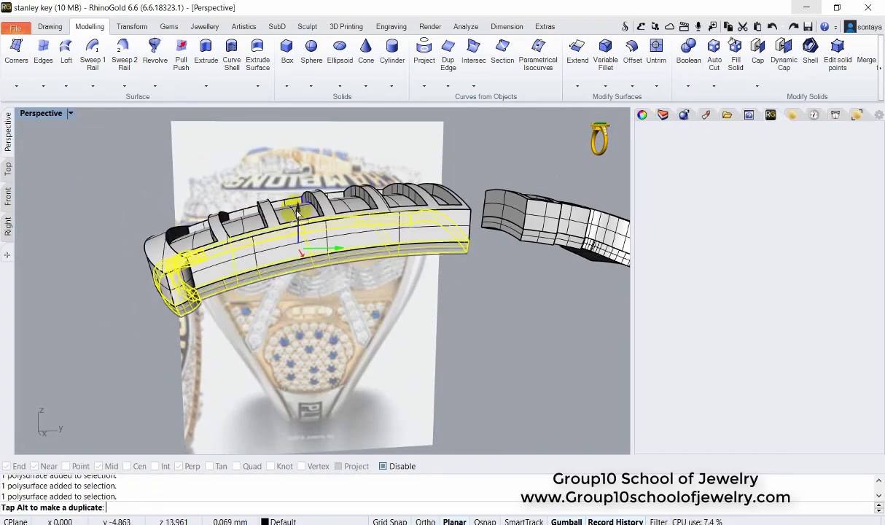
{"action": "key", "text": "ctrl+z"}
{"action": "left_click", "coordinate": [8, 197]}
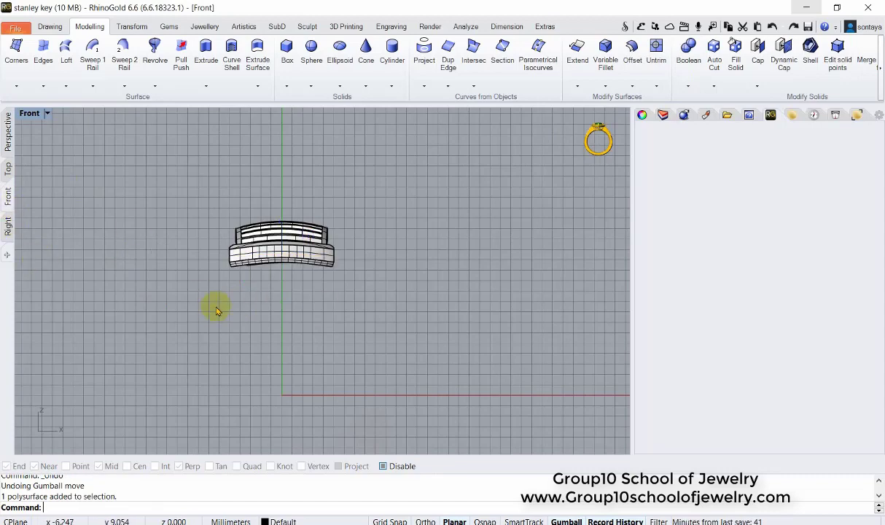
- Nudge the band pieces with ShakeObjects and Boolean-union them
{"action": "left_click", "coordinate": [8, 131]}
{"action": "left_click", "coordinate": [306, 259]}
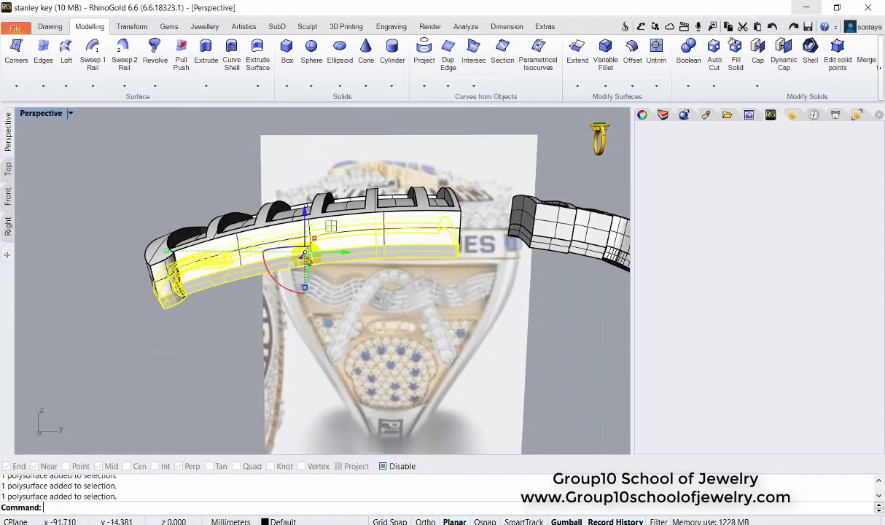
{"action": "left_click", "coordinate": [693, 97]}
{"action": "key", "text": "Return"}
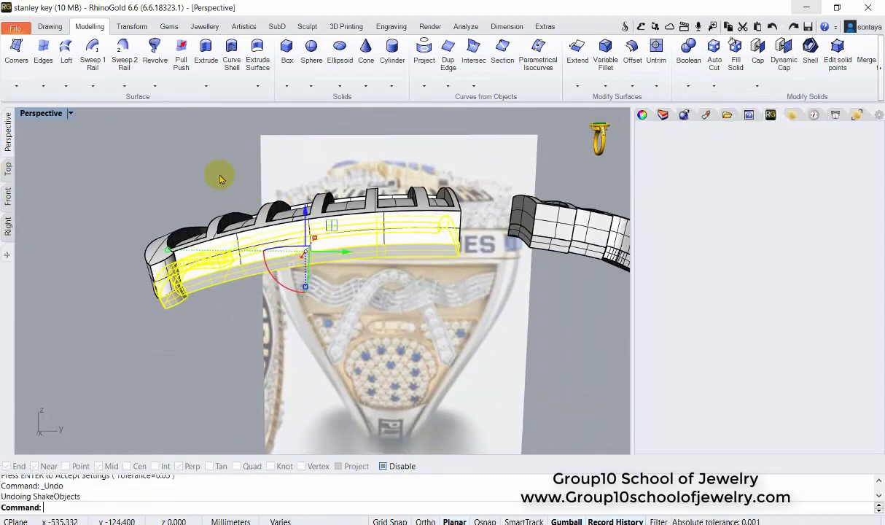
{"action": "left_click", "coordinate": [687, 86]}
{"action": "left_click", "coordinate": [689, 103]}
- Select the end tab pieces and nudge them slightly with ShakeObjects
{"action": "right_click_drag", "start_coordinate": [413, 264], "coordinate": [361, 306]}
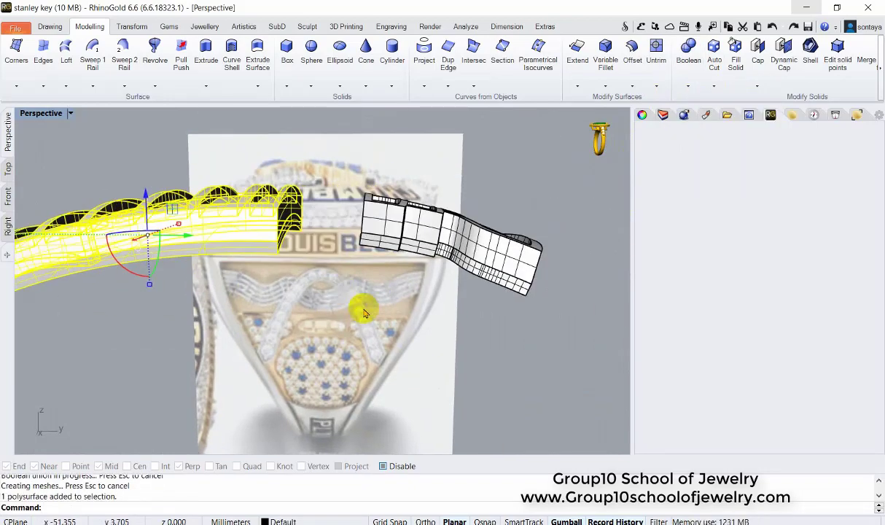
{"action": "scroll", "coordinate": [384, 237], "scroll_direction": "up", "scroll_amount": 3}
{"action": "left_click", "coordinate": [454, 296]}
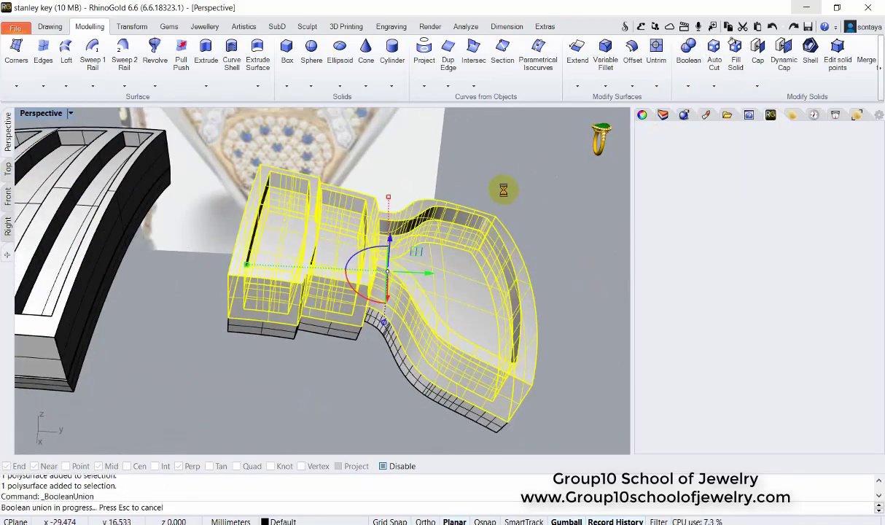
{"action": "right_click_drag", "start_coordinate": [422, 348], "coordinate": [356, 247]}
{"action": "left_click", "coordinate": [355, 247]}
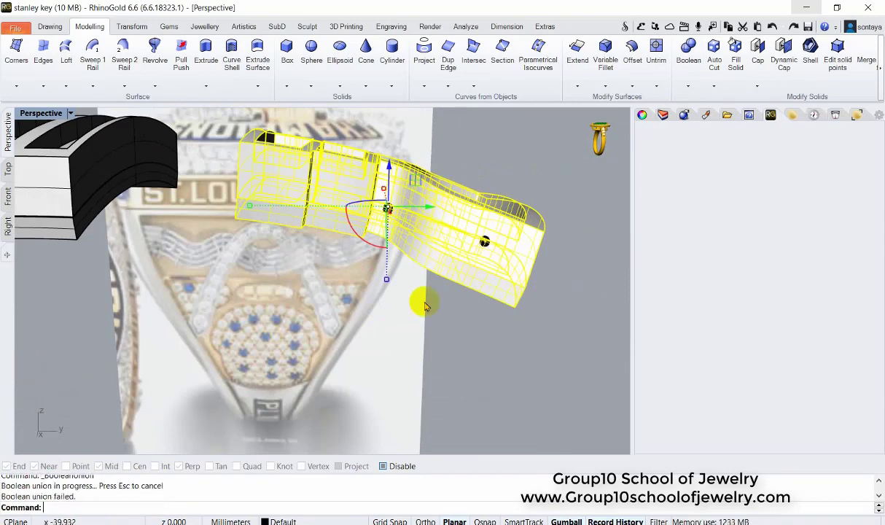
{"action": "left_click", "coordinate": [687, 86]}
{"action": "left_click", "coordinate": [700, 183]}
- Raise the lower part of the end tab with the gumball and reselect both tab parts
{"action": "left_click_drag", "start_coordinate": [560, 320], "coordinate": [516, 277]}
{"action": "left_click", "coordinate": [502, 296]}
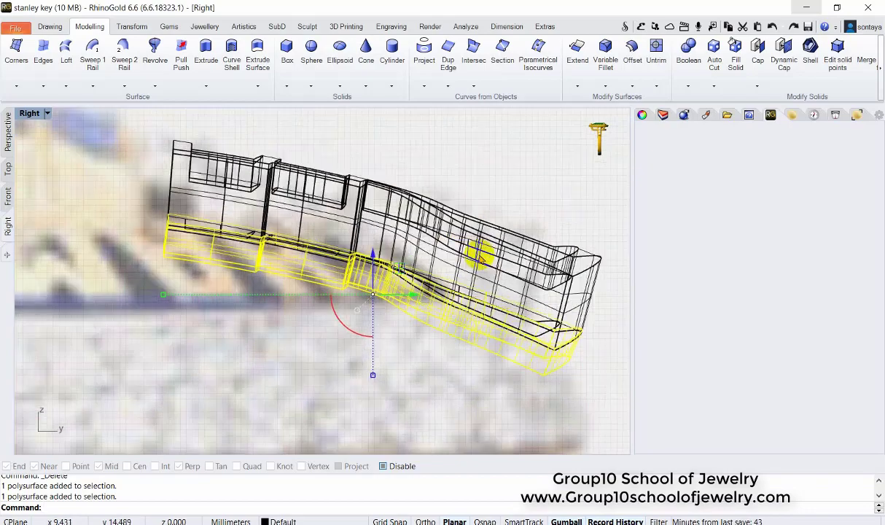
{"action": "left_click_drag", "start_coordinate": [372, 375], "coordinate": [399, 266]}
{"action": "left_click", "coordinate": [503, 164]}
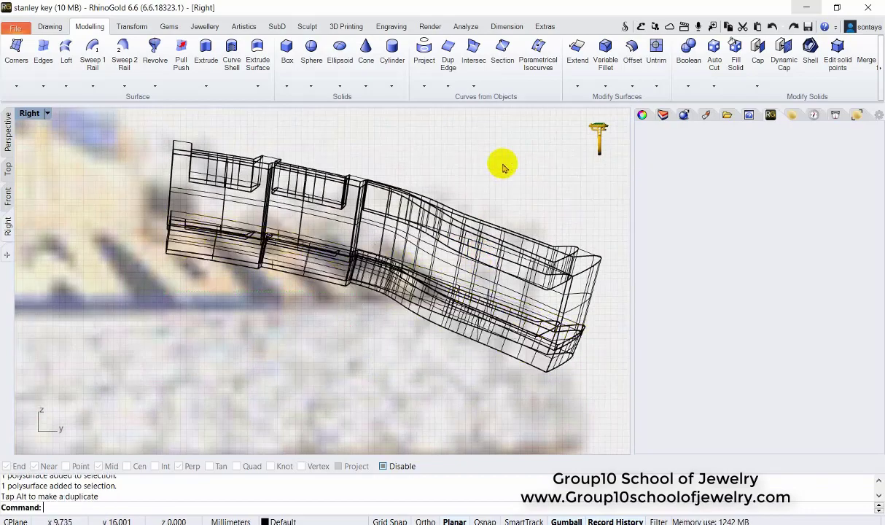
{"action": "left_click", "coordinate": [503, 251]}
{"action": "left_click", "coordinate": [427, 228]}
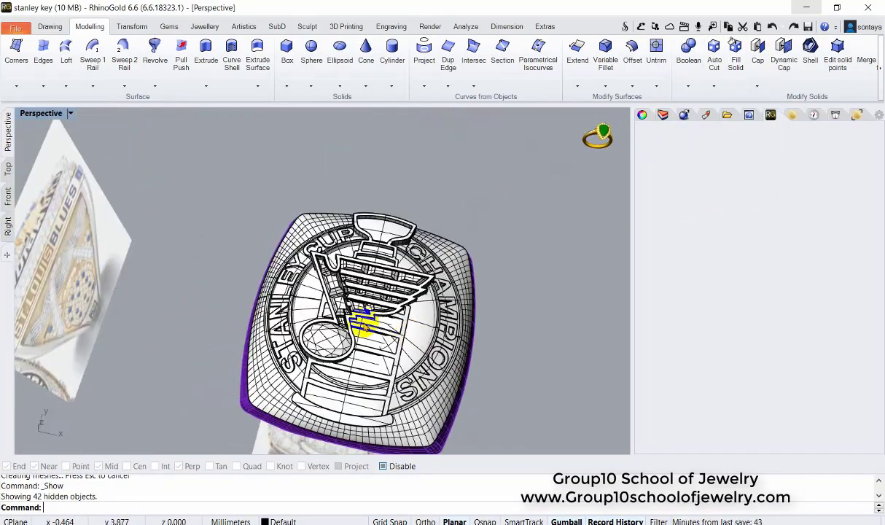
- Switch the top-down ring display from rendered to wireframe and zoom in on the ring
{"action": "left_click", "coordinate": [532, 173]}
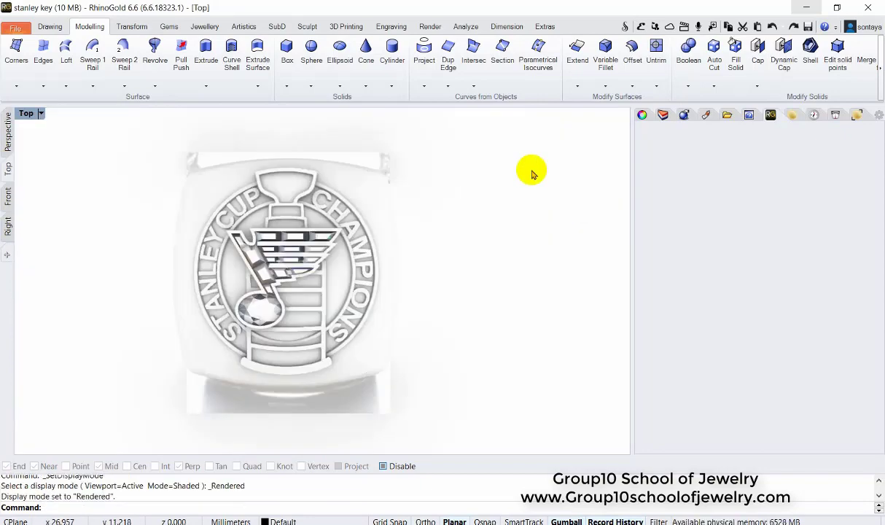
{"action": "scroll", "coordinate": [333, 237], "scroll_direction": "up", "scroll_amount": 3}
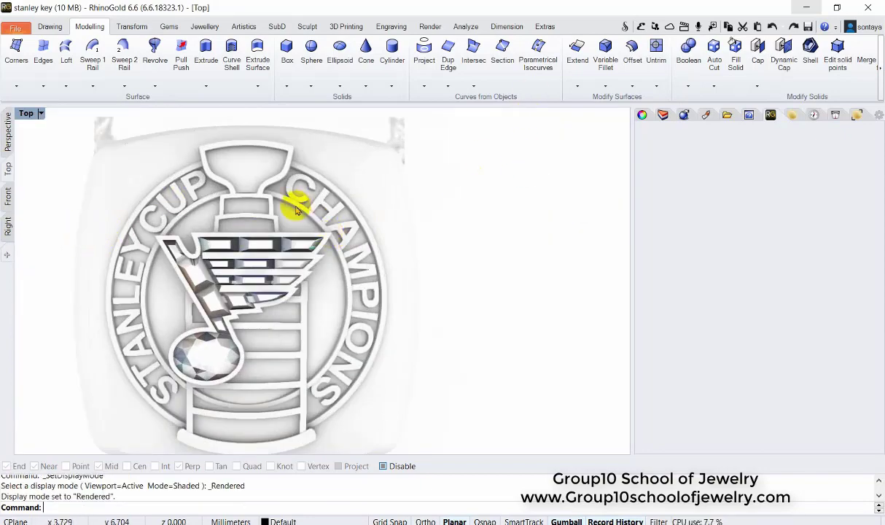
{"action": "left_click", "coordinate": [612, 138]}
{"action": "scroll", "coordinate": [597, 138], "scroll_direction": "up", "scroll_amount": 3}
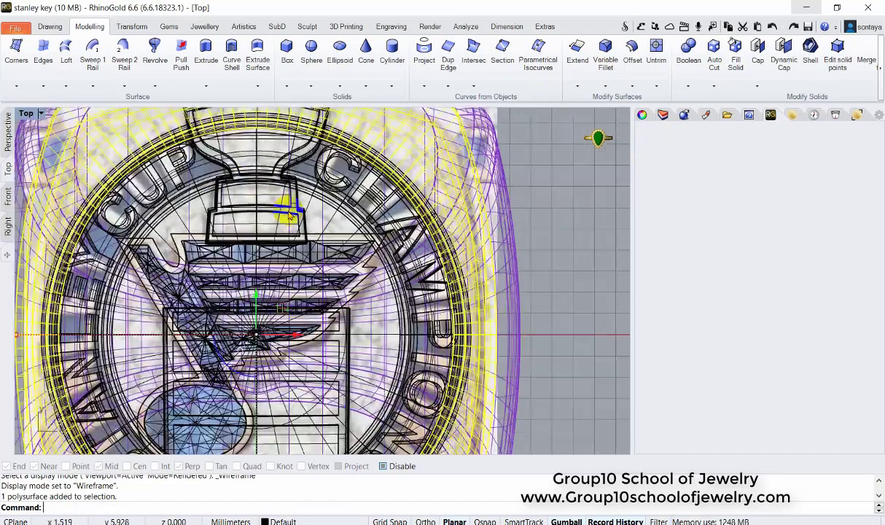
{"action": "scroll", "coordinate": [598, 138], "scroll_direction": "up", "scroll_amount": 2}
{"action": "scroll", "coordinate": [291, 278], "scroll_direction": "down", "scroll_amount": 5}
{"action": "left_click", "coordinate": [313, 241]}
- Hide the other objects, swap hidden and shown objects and back, returning to wireframe
{"action": "left_click", "coordinate": [326, 259]}
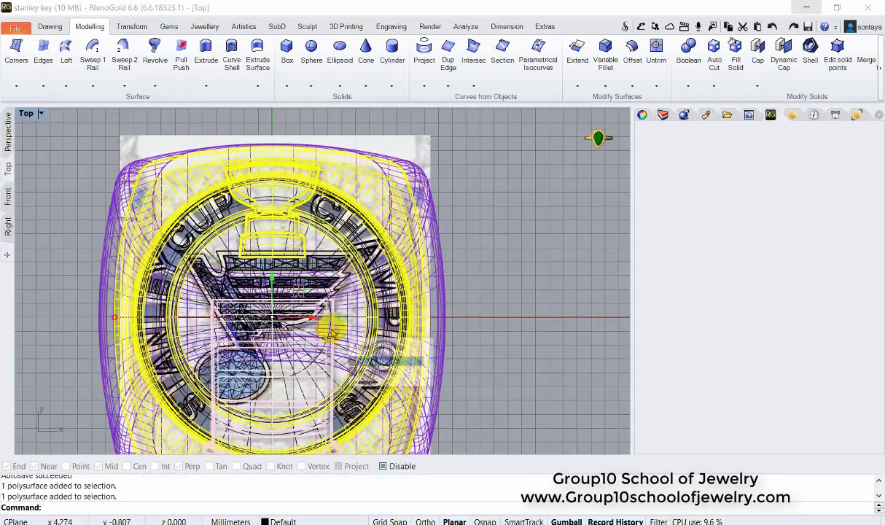
{"action": "left_click", "coordinate": [561, 164]}
{"action": "left_click", "coordinate": [598, 138]}
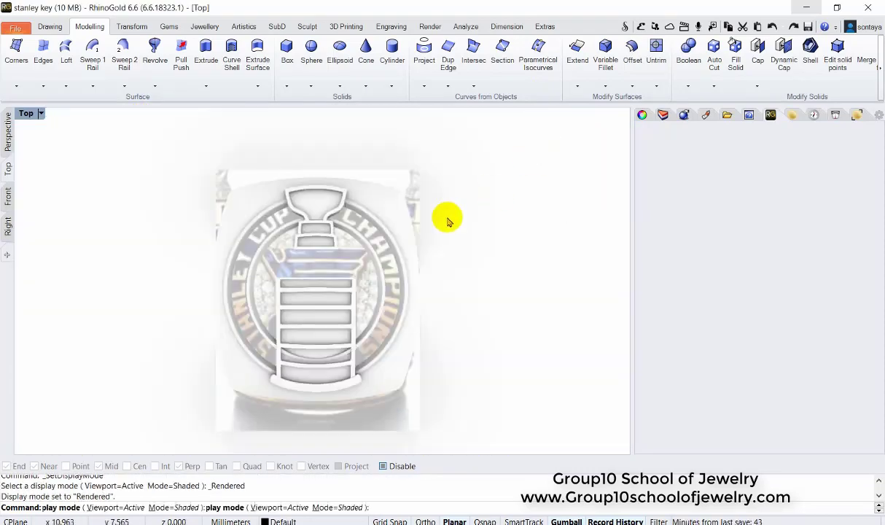
{"action": "left_click", "coordinate": [575, 178]}
{"action": "left_click", "coordinate": [597, 138]}
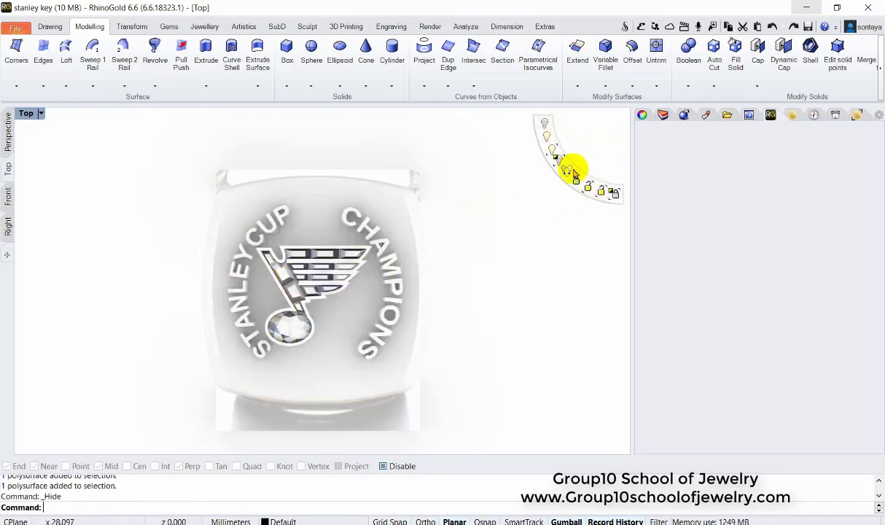
{"action": "left_click", "coordinate": [573, 167]}
{"action": "left_click", "coordinate": [597, 139]}
{"action": "left_click", "coordinate": [513, 156]}
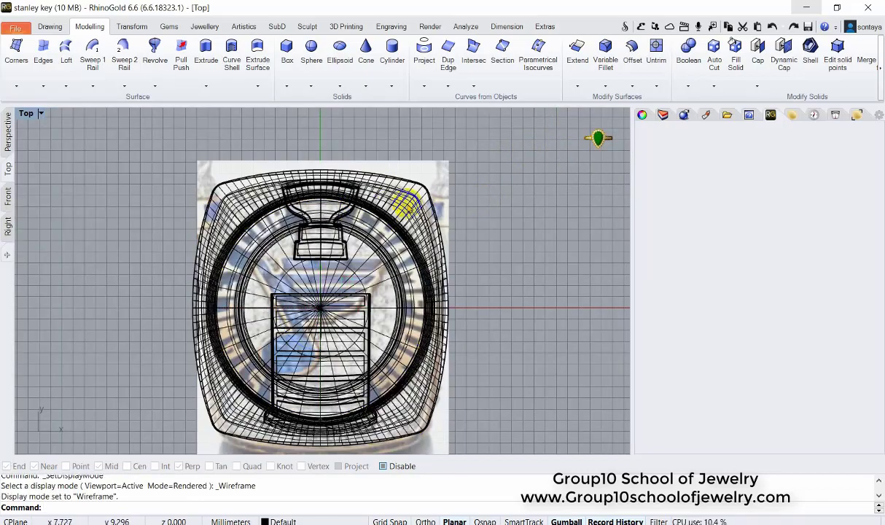
- Maximize the perspective view, then switch to the Top view looking straight down on the cup
{"action": "key", "text": "ctrl+F4"}
{"action": "mouse_move", "coordinate": [221, 233]}
{"action": "right_mouse_down"}
{"action": "mouse_move", "coordinate": [295, 247]}
{"action": "mouse_move", "coordinate": [85, 181]}
{"action": "right_mouse_up"}
{"action": "left_click", "coordinate": [8, 168]}
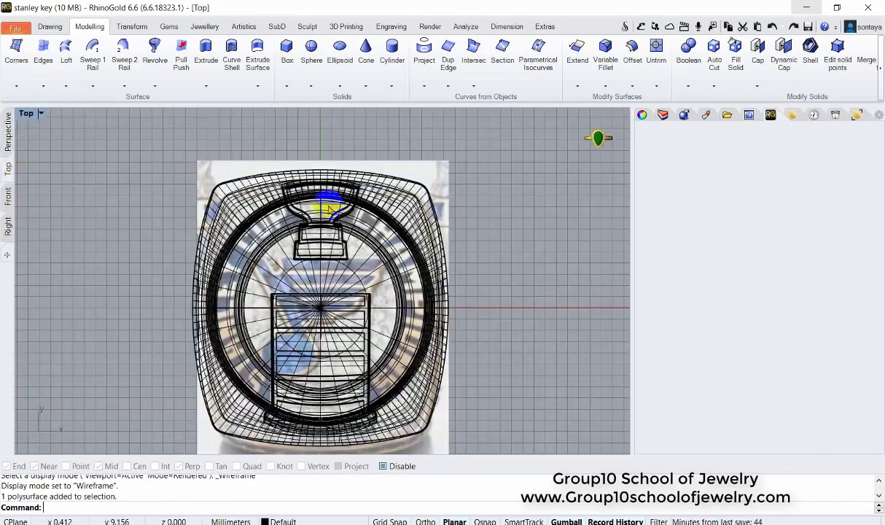
{"action": "scroll", "coordinate": [306, 134], "scroll_direction": "up", "scroll_amount": 5}
{"action": "left_click", "coordinate": [49, 26]}
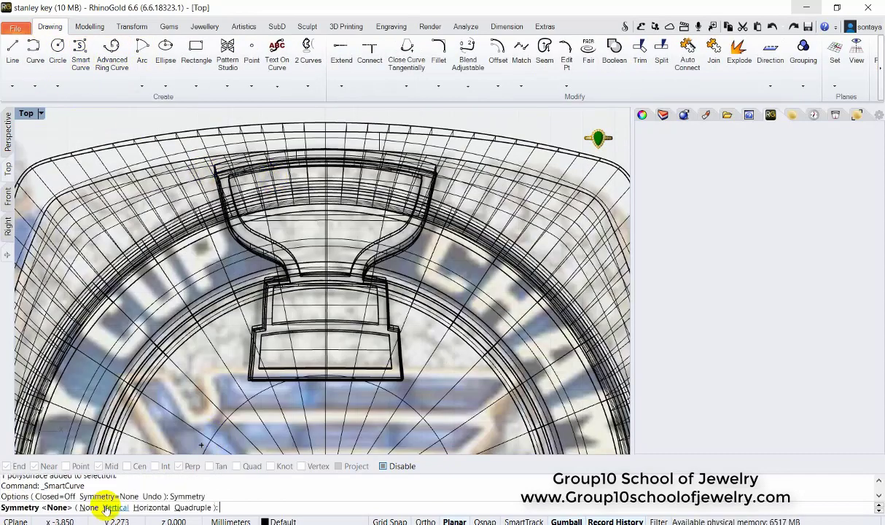
{"action": "scroll", "coordinate": [226, 215], "scroll_direction": "up", "scroll_amount": 2}
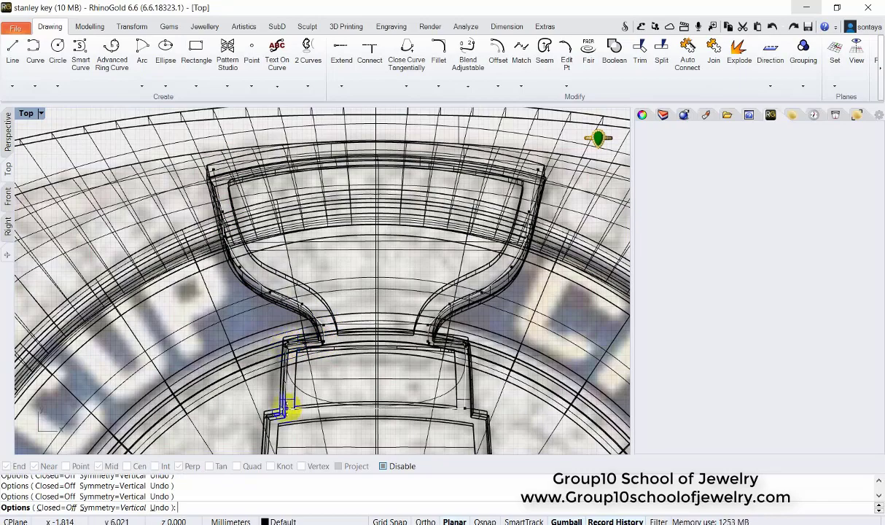
- Place mirrored points of a vertically symmetric curve along the cup's bowl and finish it
{"action": "right_click_drag", "start_coordinate": [274, 416], "coordinate": [279, 299]}
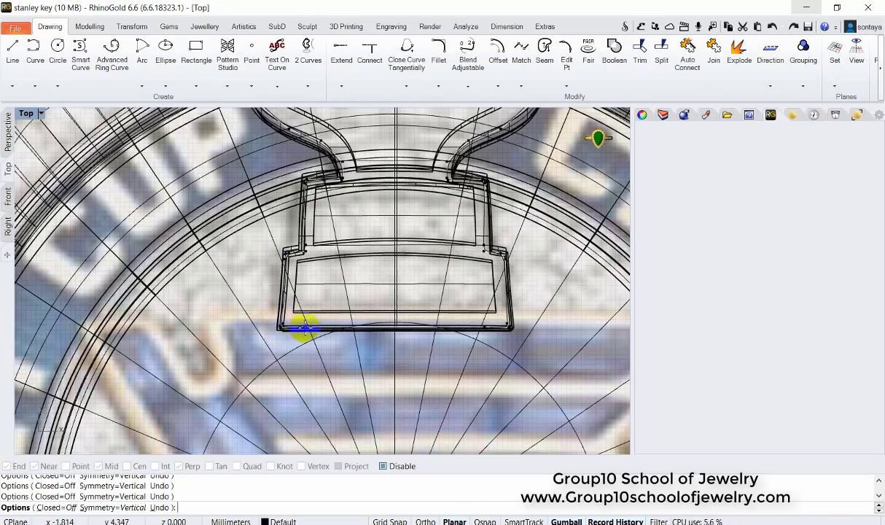
{"action": "scroll", "coordinate": [305, 328], "scroll_direction": "down", "scroll_amount": 2}
{"action": "scroll", "coordinate": [222, 145], "scroll_direction": "up", "scroll_amount": 3}
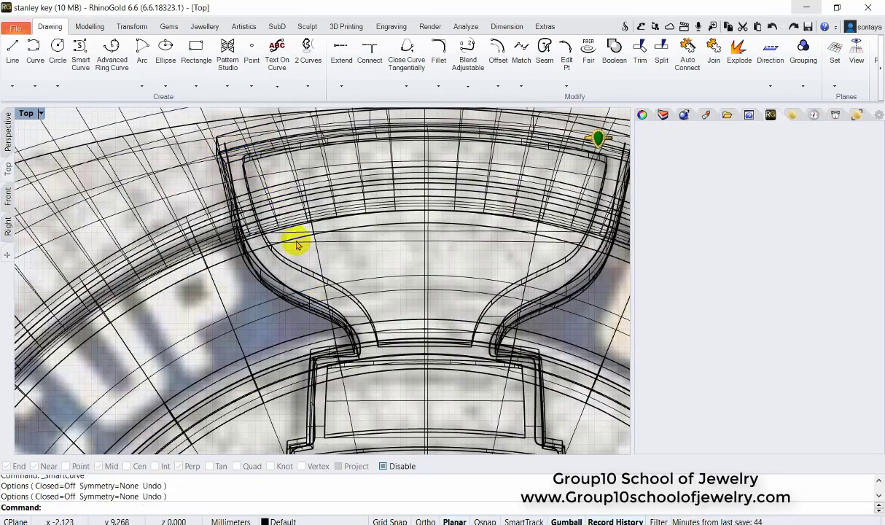
{"action": "right_click_drag", "start_coordinate": [219, 145], "coordinate": [153, 211]}
{"action": "left_click", "coordinate": [262, 157]}
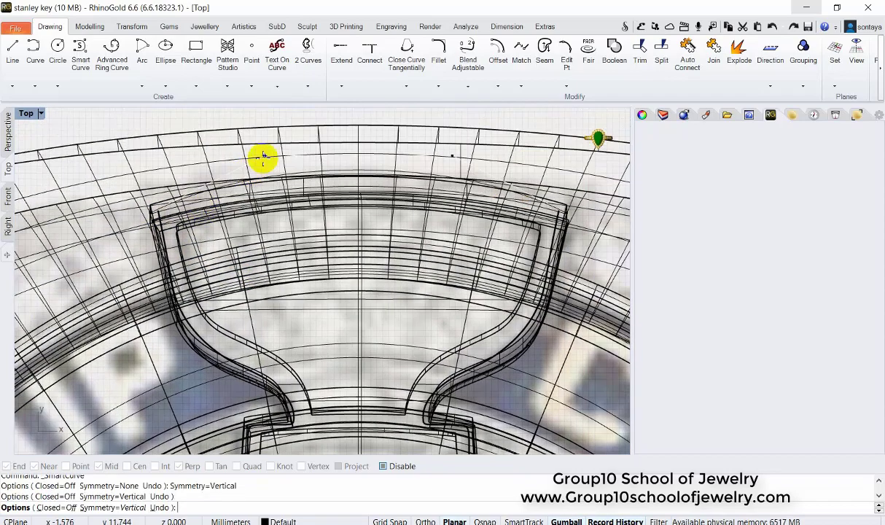
{"action": "key", "text": "Return"}
- Select all curves in the model with SelCrv from the middle-button popup
{"action": "scroll", "coordinate": [249, 169], "scroll_direction": "up", "scroll_amount": 3}
{"action": "scroll", "coordinate": [160, 209], "scroll_direction": "up", "scroll_amount": 2}
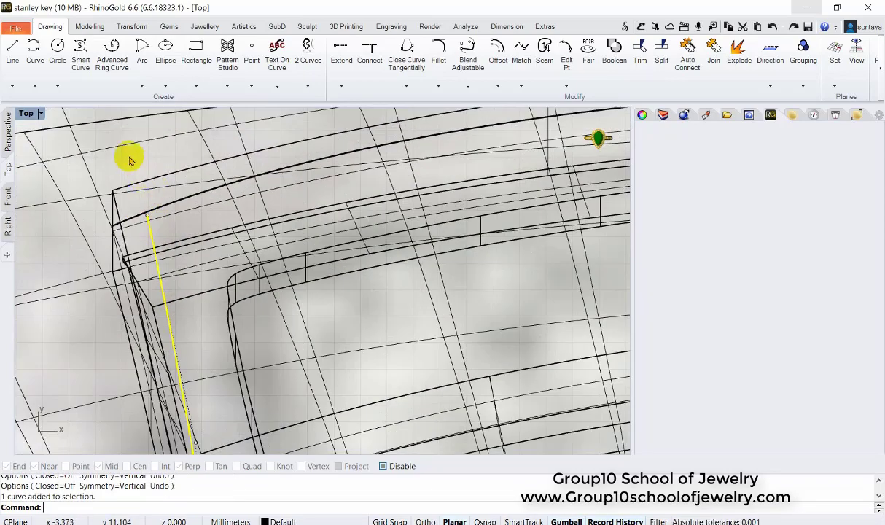
{"action": "scroll", "coordinate": [219, 182], "scroll_direction": "down", "scroll_amount": 3}
{"action": "scroll", "coordinate": [445, 187], "scroll_direction": "down", "scroll_amount": 2}
{"action": "scroll", "coordinate": [271, 198], "scroll_direction": "down", "scroll_amount": 2}
{"action": "left_click", "coordinate": [259, 189]}
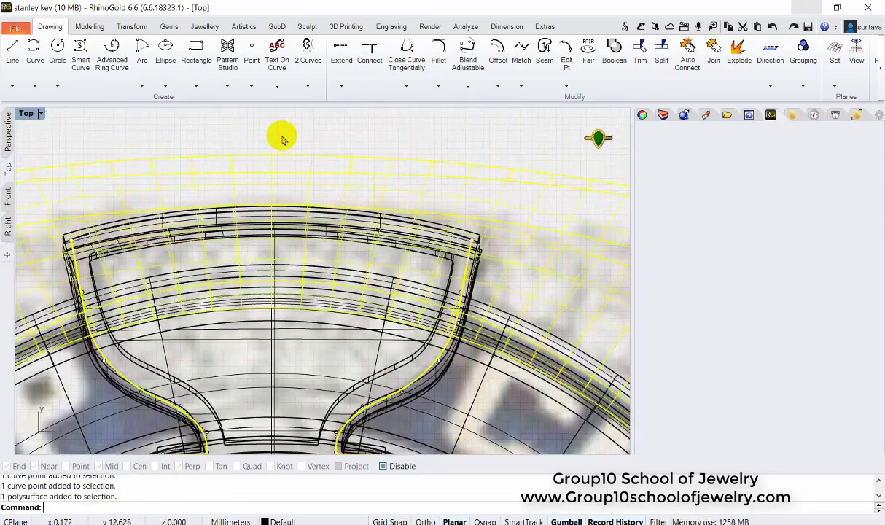
{"action": "left_click", "coordinate": [267, 192], "text": "ctrl"}
{"action": "scroll", "coordinate": [219, 174], "scroll_direction": "down", "scroll_amount": 3}
{"action": "middle_click", "coordinate": [178, 162]}
{"action": "left_click", "coordinate": [181, 170]}
- Boolean-subtract the cutter from the ring parts, then undo it to restore the cutter
{"action": "key", "text": "ctrl+Tab"}
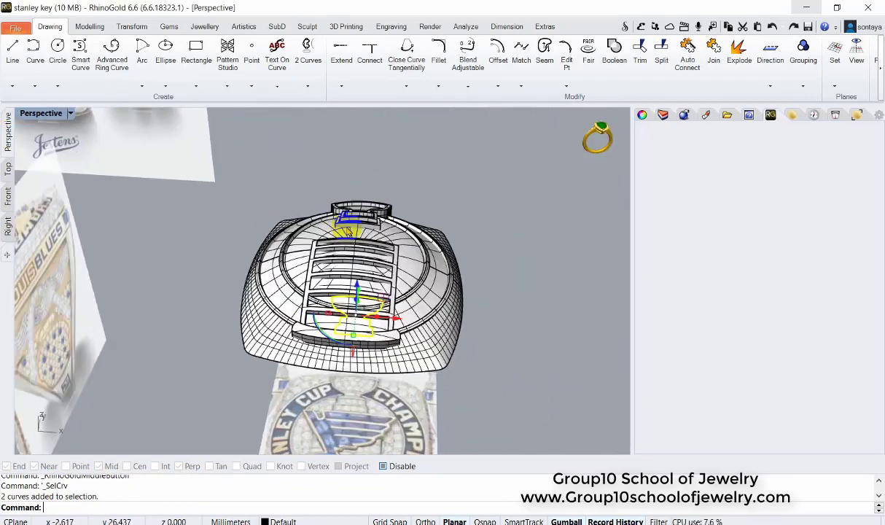
{"action": "right_click_drag", "start_coordinate": [349, 232], "coordinate": [365, 339]}
{"action": "mouse_move", "coordinate": [381, 375]}
{"action": "right_mouse_down"}
{"action": "mouse_move", "coordinate": [333, 336]}
{"action": "mouse_move", "coordinate": [406, 338]}
{"action": "mouse_move", "coordinate": [316, 255]}
{"action": "right_mouse_up"}
{"action": "key", "text": "Return"}
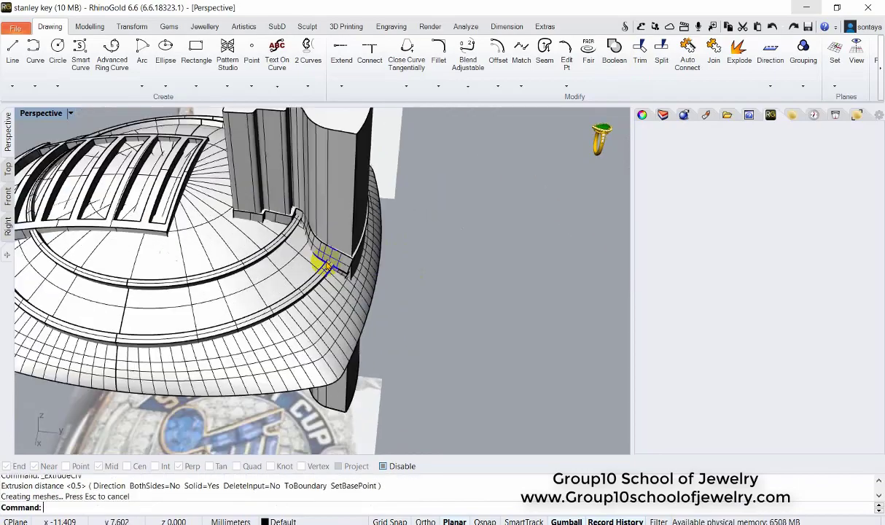
{"action": "left_click", "coordinate": [317, 255]}
{"action": "left_click", "coordinate": [233, 291]}
{"action": "mouse_move", "coordinate": [234, 291]}
{"action": "right_mouse_down"}
{"action": "mouse_move", "coordinate": [433, 208]}
{"action": "mouse_move", "coordinate": [408, 212]}
{"action": "right_mouse_up"}
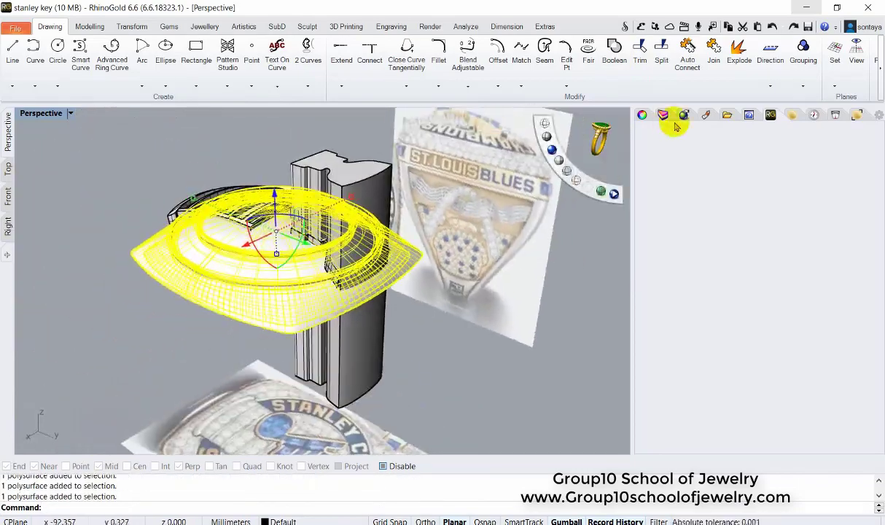
{"action": "left_click", "coordinate": [90, 27]}
{"action": "left_click", "coordinate": [688, 51]}
{"action": "mouse_move", "coordinate": [355, 182]}
{"action": "right_mouse_down"}
{"action": "mouse_move", "coordinate": [379, 218]}
{"action": "mouse_move", "coordinate": [405, 213]}
{"action": "right_mouse_up"}
{"action": "scroll", "coordinate": [425, 183], "scroll_direction": "up", "scroll_amount": 5}
{"action": "right_click_drag", "start_coordinate": [424, 183], "coordinate": [420, 328]}
{"action": "key", "text": "ctrl+z"}
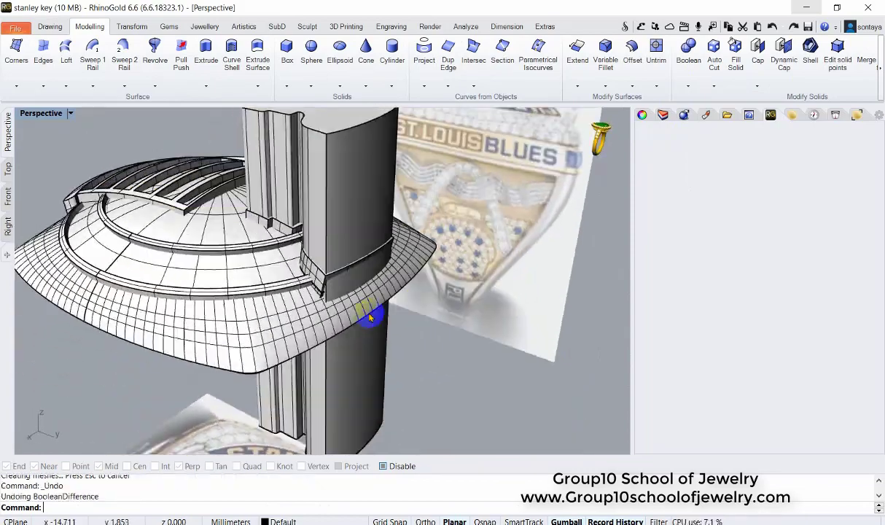
- In the Right view, bend the cutter along the shank's curve
{"action": "left_click", "coordinate": [8, 195]}
{"action": "left_click", "coordinate": [8, 226]}
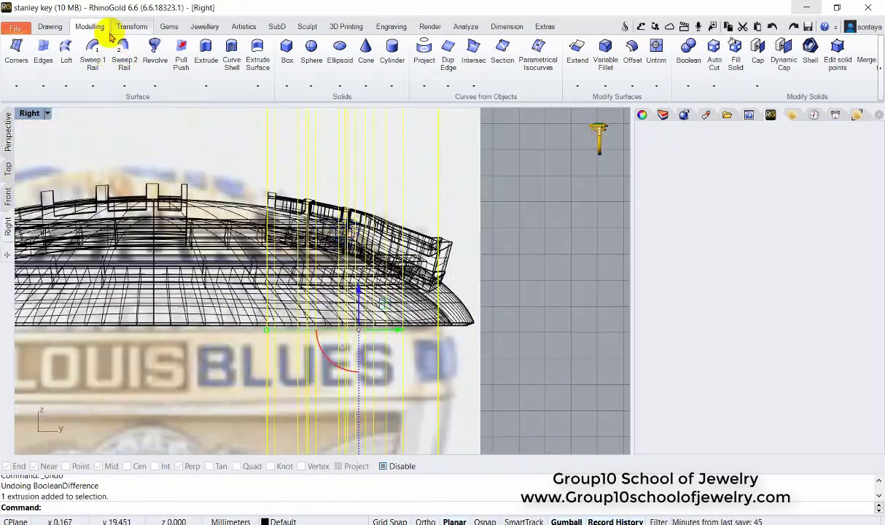
{"action": "left_click", "coordinate": [131, 26]}
{"action": "left_click", "coordinate": [57, 51]}
{"action": "scroll", "coordinate": [450, 247], "scroll_direction": "down", "scroll_amount": 3}
{"action": "scroll", "coordinate": [452, 170], "scroll_direction": "down", "scroll_amount": 2}
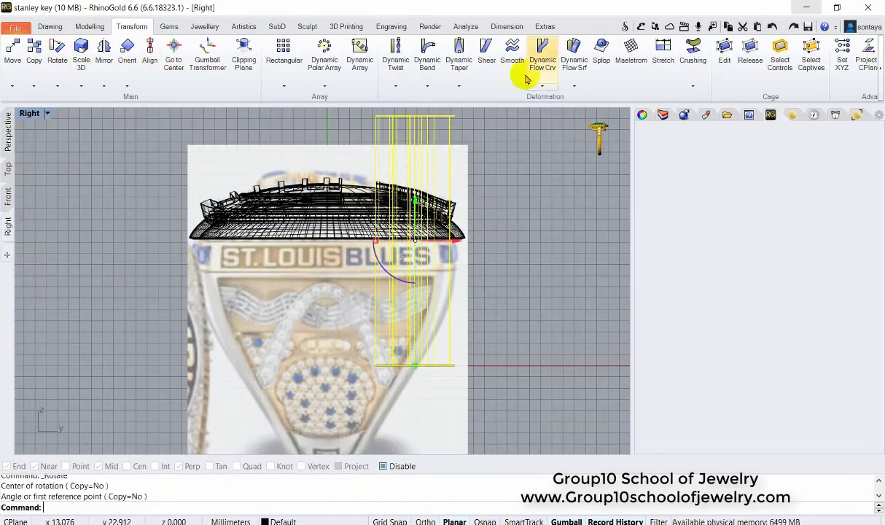
{"action": "left_click", "coordinate": [375, 375]}
{"action": "scroll", "coordinate": [376, 375], "scroll_direction": "up", "scroll_amount": 2}
{"action": "key", "text": "Return"}
{"action": "left_click", "coordinate": [497, 184]}
{"action": "left_click", "coordinate": [460, 349]}
{"action": "left_click", "coordinate": [460, 370]}
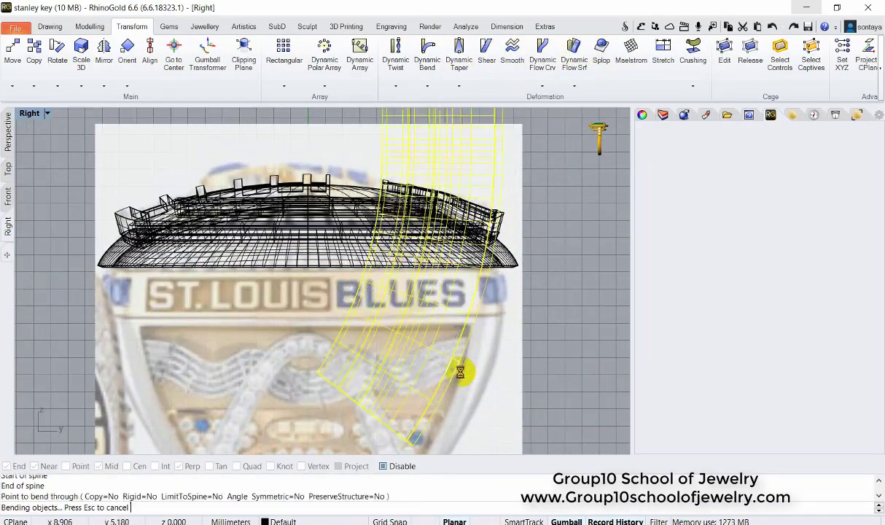
{"action": "scroll", "coordinate": [543, 207], "scroll_direction": "down", "scroll_amount": 2}
{"action": "scroll", "coordinate": [392, 233], "scroll_direction": "up", "scroll_amount": 3}
{"action": "scroll", "coordinate": [381, 194], "scroll_direction": "down", "scroll_amount": 2}
{"action": "scroll", "coordinate": [381, 194], "scroll_direction": "up", "scroll_amount": 1}
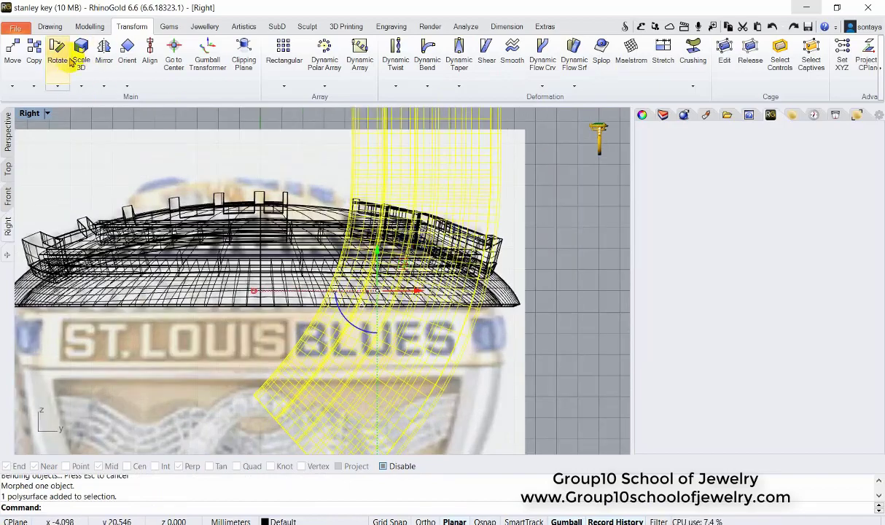
- Scale the bent cutter from a chosen base point
{"action": "left_click", "coordinate": [81, 52]}
{"action": "left_click", "coordinate": [119, 143]}
{"action": "key", "text": "Return"}
{"action": "left_click", "coordinate": [267, 174]}
- Subtract the bent cutter from the ring body with Boolean Difference
{"action": "left_click", "coordinate": [8, 131]}
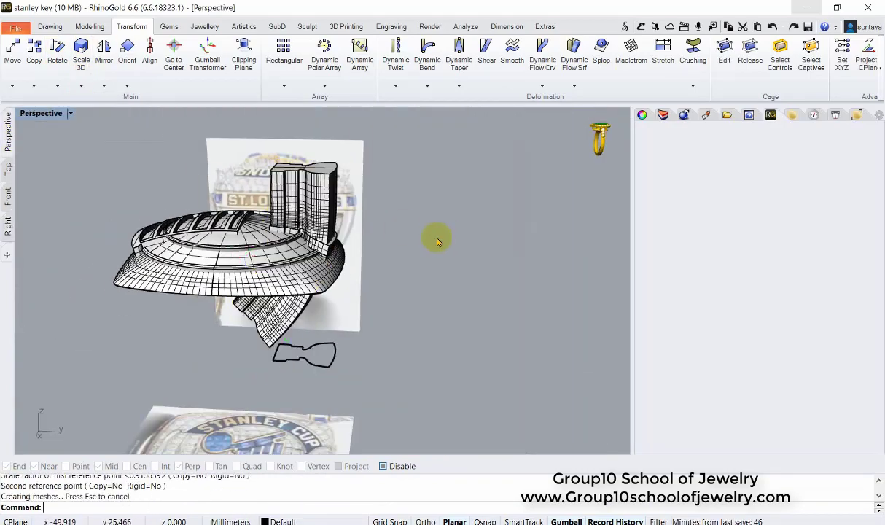
{"action": "right_click_drag", "start_coordinate": [434, 237], "coordinate": [316, 272]}
{"action": "left_click", "coordinate": [292, 334]}
{"action": "left_click", "coordinate": [331, 352]}
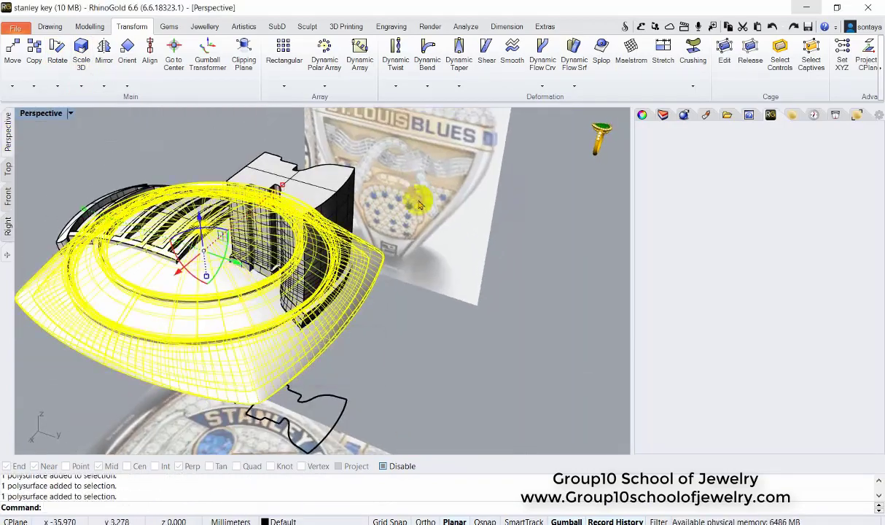
{"action": "left_click", "coordinate": [90, 26]}
{"action": "left_click", "coordinate": [687, 86]}
{"action": "left_click", "coordinate": [720, 139]}
{"action": "left_click", "coordinate": [380, 192]}
{"action": "key", "text": "Return"}
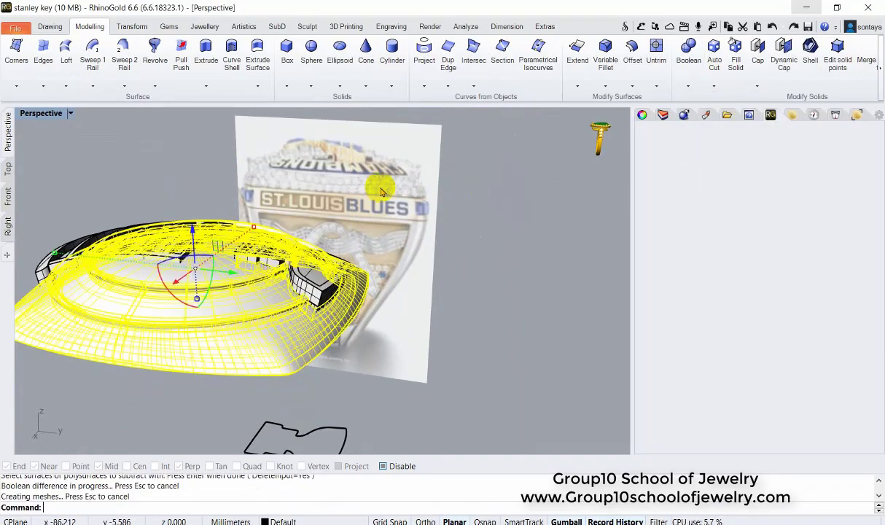
{"action": "mouse_move", "coordinate": [381, 191]}
{"action": "right_mouse_down"}
{"action": "mouse_move", "coordinate": [369, 227]}
{"action": "mouse_move", "coordinate": [375, 272]}
{"action": "mouse_move", "coordinate": [361, 242]}
{"action": "mouse_move", "coordinate": [454, 285]}
{"action": "mouse_move", "coordinate": [67, 231]}
{"action": "right_mouse_up"}
{"action": "left_click", "coordinate": [8, 168]}
- In the Top view, draw a line from left of the panel across the ring centre
{"action": "scroll", "coordinate": [188, 116], "scroll_direction": "up", "scroll_amount": 3}
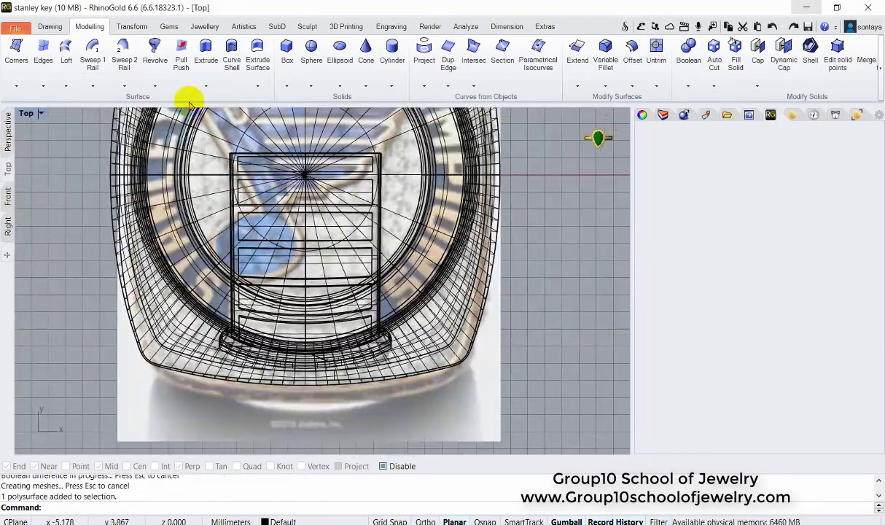
{"action": "left_click", "coordinate": [50, 26]}
{"action": "left_click", "coordinate": [115, 508]}
{"action": "scroll", "coordinate": [211, 137], "scroll_direction": "up", "scroll_amount": 3}
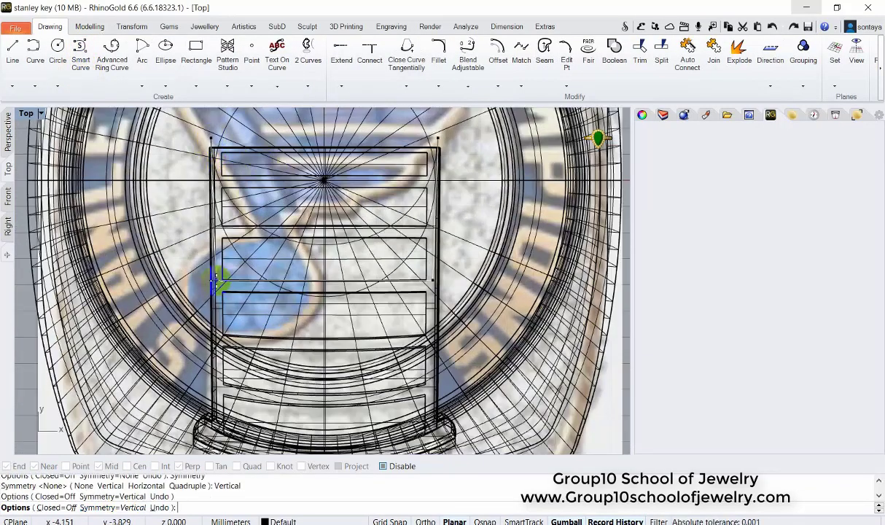
{"action": "right_click_drag", "start_coordinate": [216, 279], "coordinate": [251, 275]}
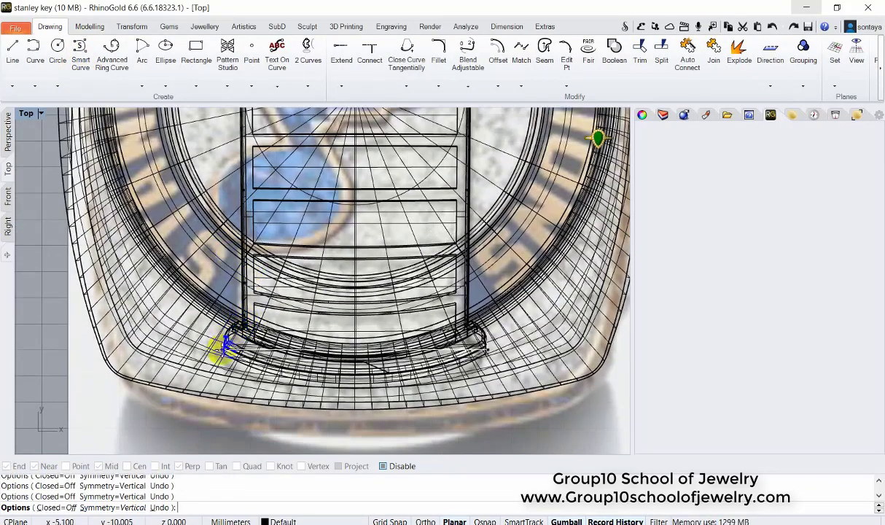
{"action": "right_click_drag", "start_coordinate": [301, 368], "coordinate": [304, 507]}
{"action": "left_click", "coordinate": [13, 51]}
{"action": "left_click", "coordinate": [364, 208]}
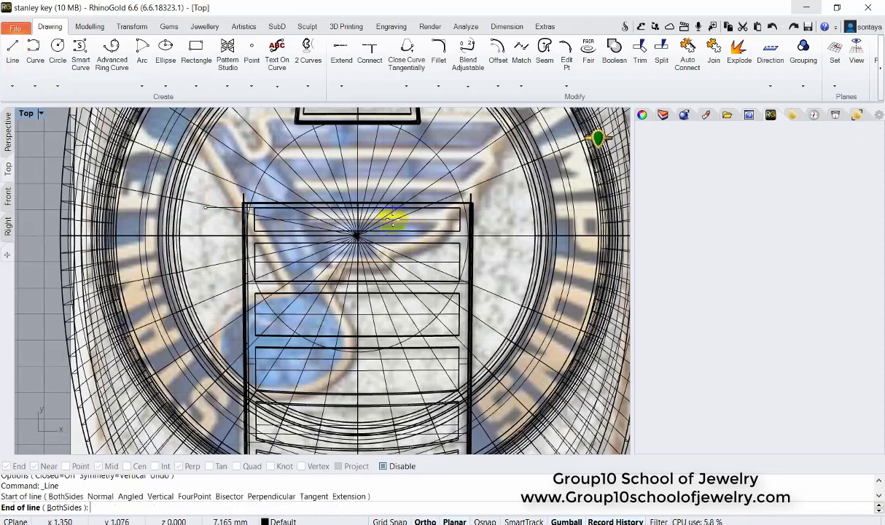
{"action": "left_click", "coordinate": [501, 217]}
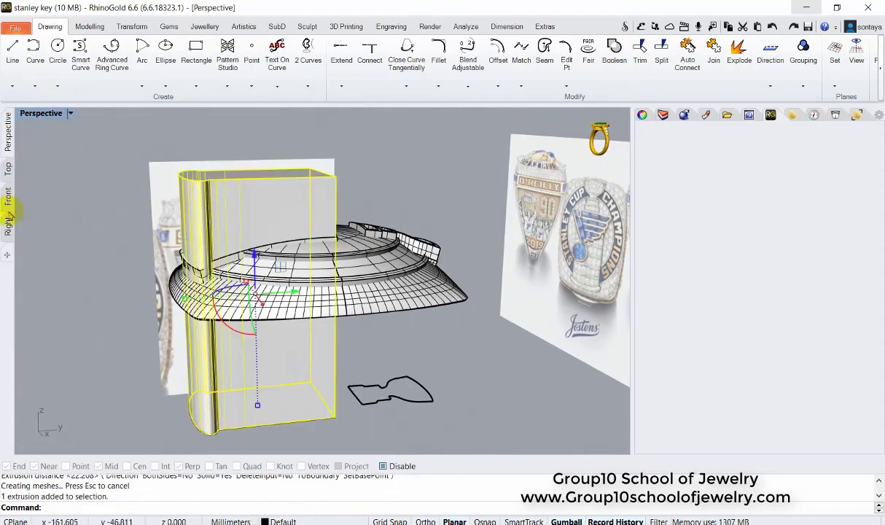
- Taper the extruded panel block in Right view by narrowing and shifting its bottom cage points
{"action": "left_click", "coordinate": [9, 219]}
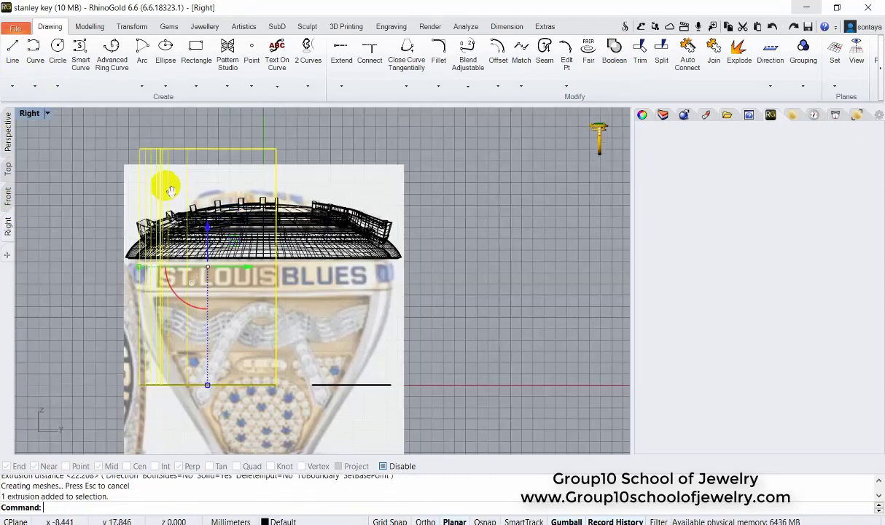
{"action": "left_click", "coordinate": [148, 172]}
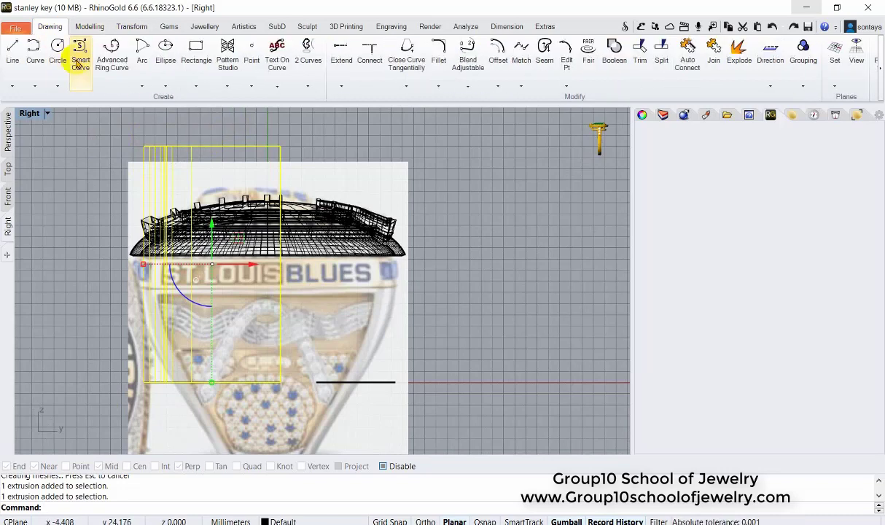
{"action": "left_click", "coordinate": [90, 26]}
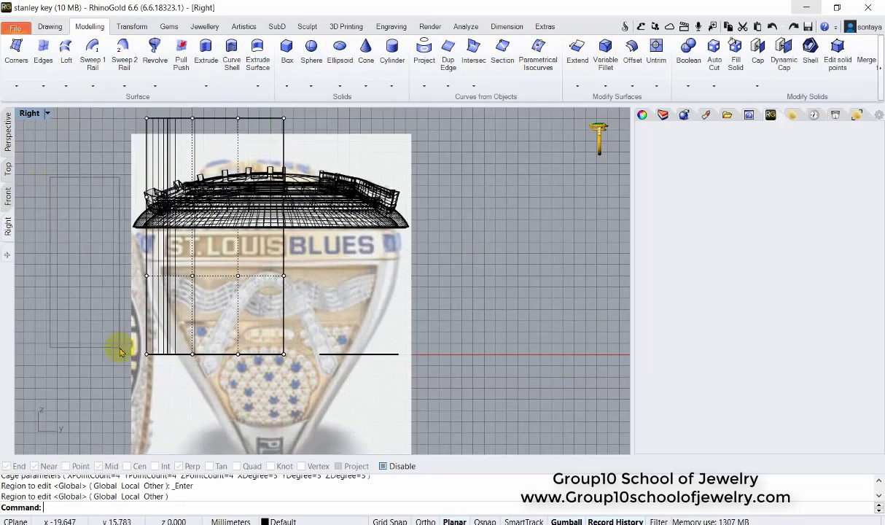
{"action": "mouse_move", "coordinate": [146, 315]}
{"action": "left_mouse_down"}
{"action": "mouse_move", "coordinate": [294, 313]}
{"action": "mouse_move", "coordinate": [154, 336]}
{"action": "left_mouse_up"}
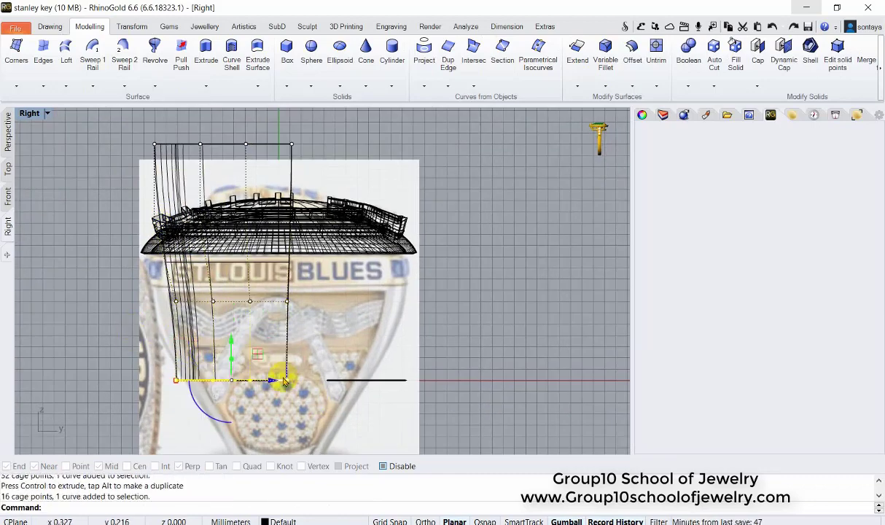
{"action": "left_click_drag", "start_coordinate": [284, 381], "coordinate": [298, 380]}
{"action": "left_click", "coordinate": [327, 289]}
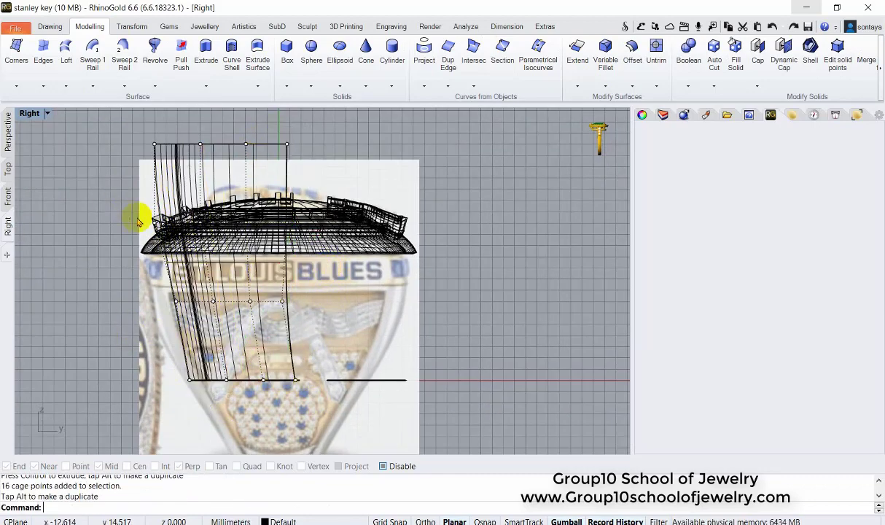
{"action": "key", "text": "ctrl+F4"}
{"action": "key", "text": "Delete"}
{"action": "mouse_move", "coordinate": [174, 174]}
{"action": "right_mouse_down"}
{"action": "mouse_move", "coordinate": [335, 313]}
{"action": "mouse_move", "coordinate": [315, 365]}
{"action": "right_mouse_up"}
{"action": "left_click", "coordinate": [336, 313]}
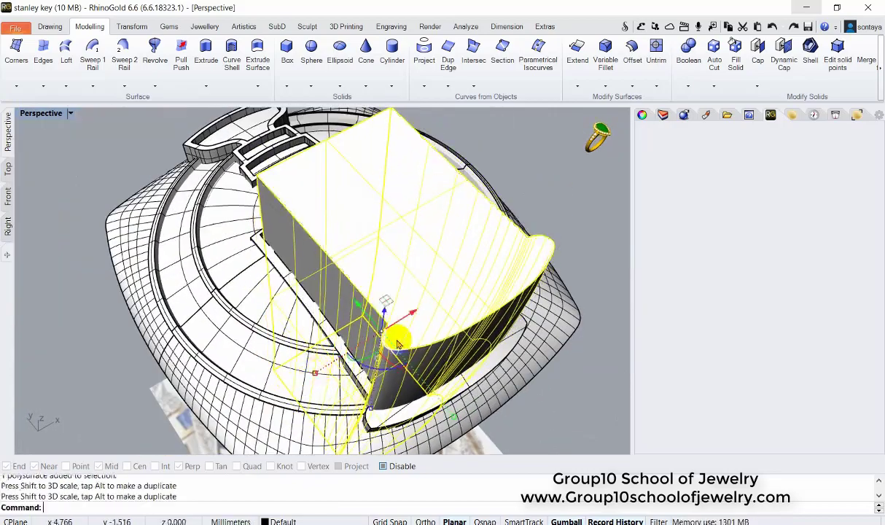
- Reposition the block over the ring's side and select its cage points
{"action": "left_click_drag", "start_coordinate": [395, 335], "coordinate": [385, 319]}
{"action": "right_click_drag", "start_coordinate": [369, 316], "coordinate": [348, 153]}
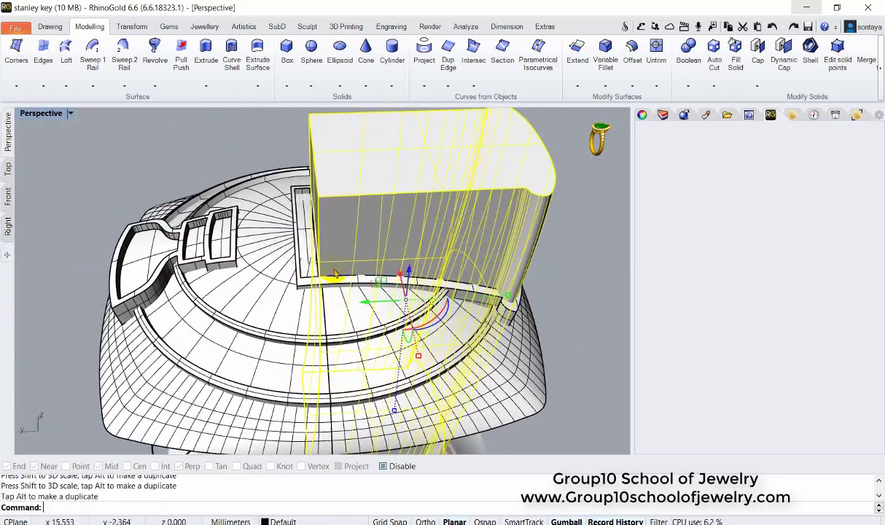
{"action": "type", "text": "cw"}
{"action": "key", "text": "Return"}
{"action": "scroll", "coordinate": [332, 166], "scroll_direction": "down", "scroll_amount": 4}
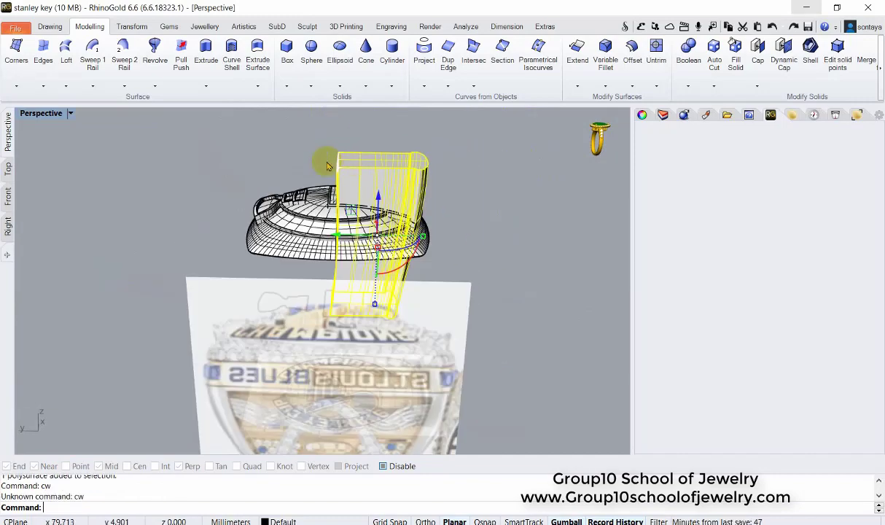
{"action": "type", "text": "ce"}
{"action": "scroll", "coordinate": [326, 167], "scroll_direction": "up", "scroll_amount": 5}
{"action": "left_click_drag", "start_coordinate": [233, 132], "coordinate": [346, 365]}
{"action": "left_click_drag", "start_coordinate": [158, 138], "coordinate": [247, 266], "text": "ctrl"}
{"action": "scroll", "coordinate": [282, 257], "scroll_direction": "up", "scroll_amount": 5}
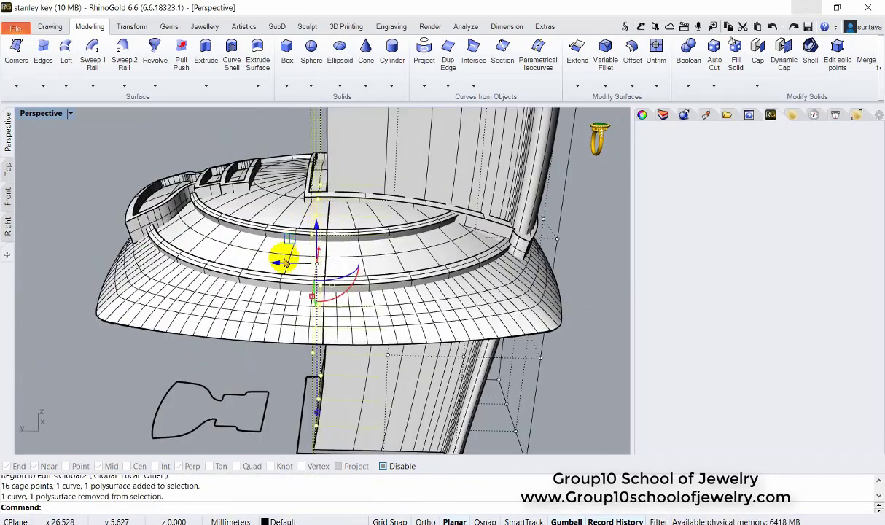
{"action": "scroll", "coordinate": [266, 266], "scroll_direction": "down", "scroll_amount": 3}
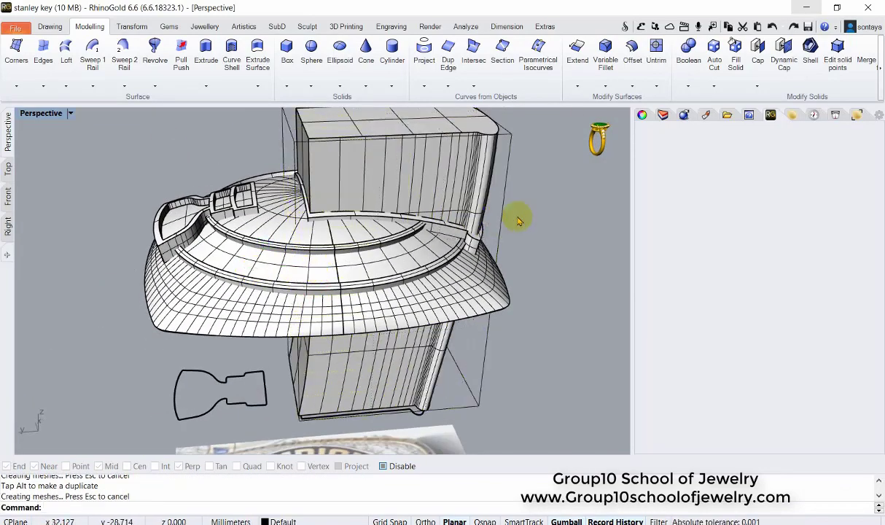
- Boolean-subtract the tapered box from the ring body
{"action": "left_click", "coordinate": [223, 315], "text": "shift"}
{"action": "left_click", "coordinate": [687, 51]}
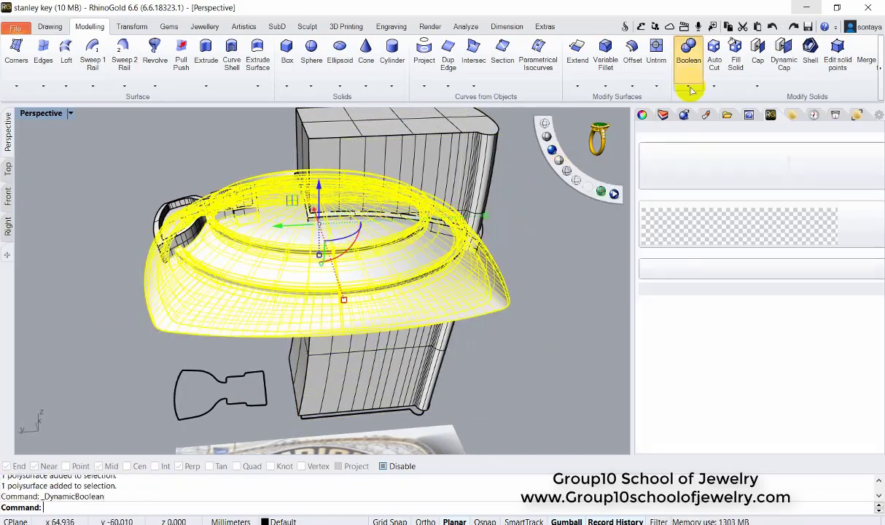
{"action": "left_click", "coordinate": [427, 142]}
{"action": "key", "text": "Return"}
{"action": "mouse_move", "coordinate": [593, 371]}
{"action": "right_mouse_down"}
{"action": "mouse_move", "coordinate": [430, 259]}
{"action": "mouse_move", "coordinate": [395, 197]}
{"action": "right_mouse_up"}
- Bring back the hidden logo objects by swapping hidden and visible objects
{"action": "key", "text": "ctrl+alt+h"}
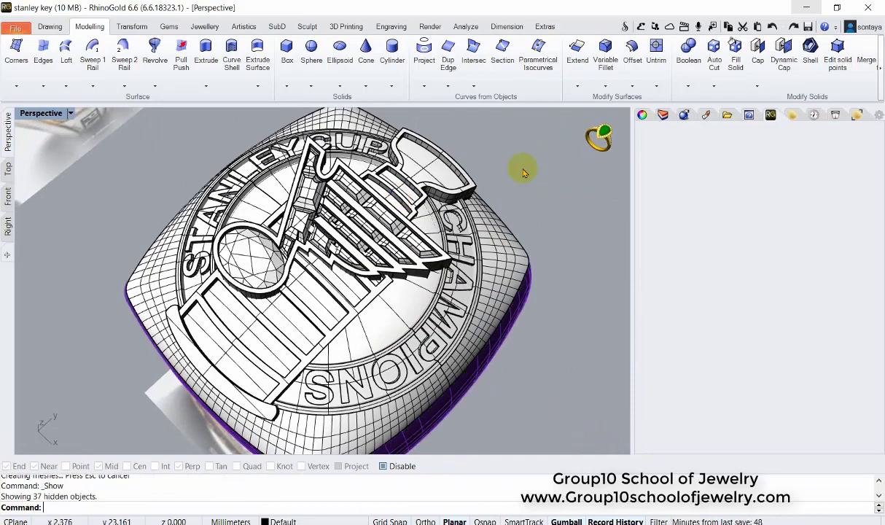
{"action": "mouse_move", "coordinate": [520, 170]}
{"action": "right_mouse_down"}
{"action": "mouse_move", "coordinate": [277, 217]}
{"action": "mouse_move", "coordinate": [454, 247]}
{"action": "right_mouse_up"}
{"action": "left_click", "coordinate": [548, 177]}
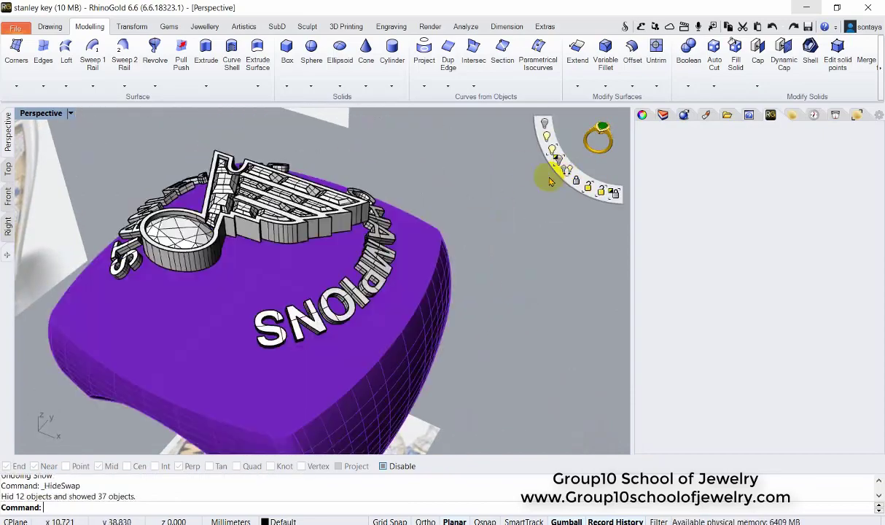
{"action": "scroll", "coordinate": [295, 212], "scroll_direction": "up", "scroll_amount": 5}
{"action": "left_click", "coordinate": [305, 179]}
{"action": "right_click_drag", "start_coordinate": [305, 179], "coordinate": [434, 114]}
{"action": "key", "text": "Escape"}
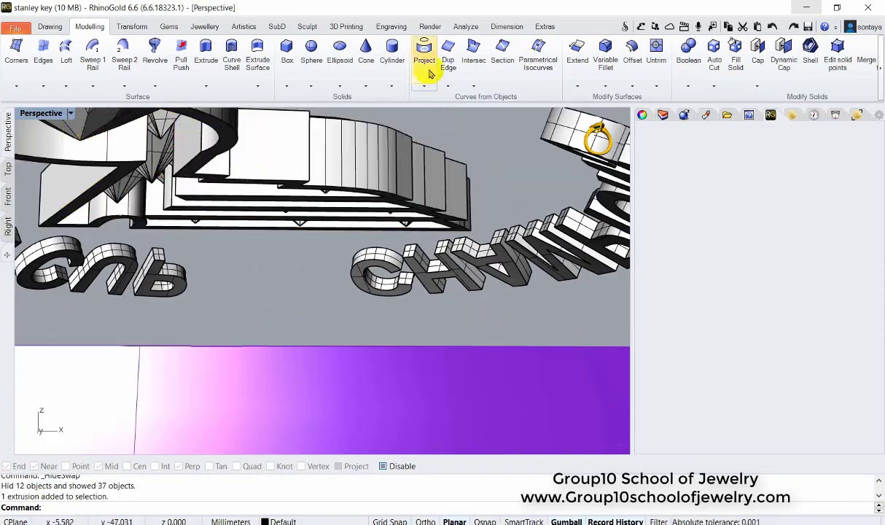
- Duplicate the panel face's border as curves and extrude the selected curve
{"action": "left_click", "coordinate": [447, 86]}
{"action": "left_click", "coordinate": [494, 180]}
{"action": "right_click_drag", "start_coordinate": [473, 197], "coordinate": [440, 212]}
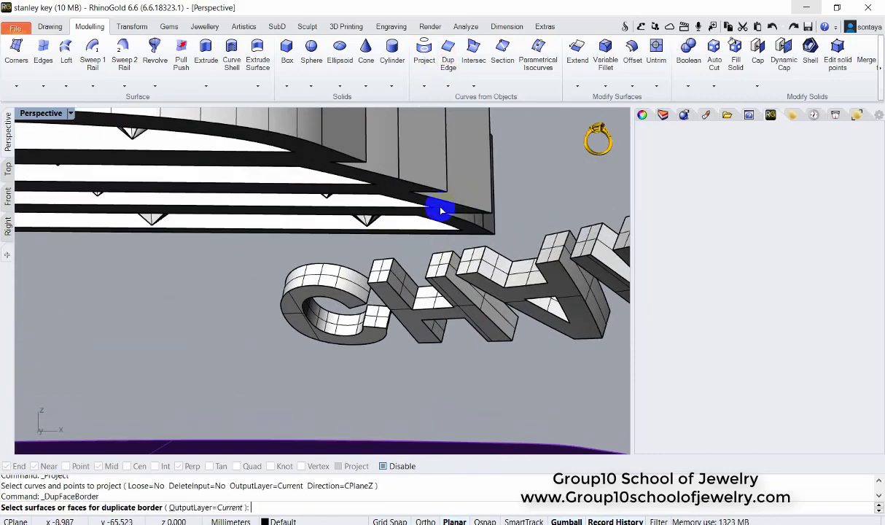
{"action": "left_click", "coordinate": [472, 260]}
{"action": "key", "text": "Return"}
{"action": "left_click", "coordinate": [484, 223]}
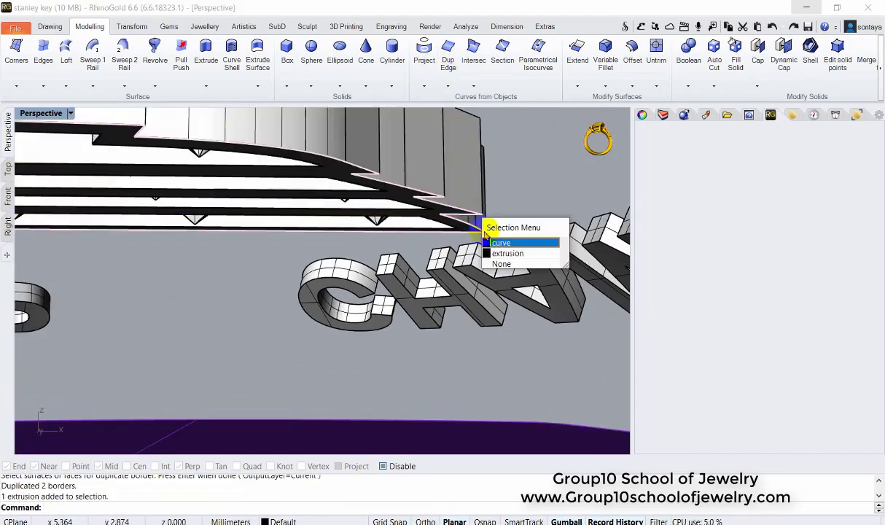
{"action": "left_click", "coordinate": [495, 239]}
{"action": "scroll", "coordinate": [355, 180], "scroll_direction": "down", "scroll_amount": 5}
{"action": "left_click", "coordinate": [211, 66]}
- Subtract the logo block from the ring top with Boolean Difference
{"action": "key", "text": "ctrl+h"}
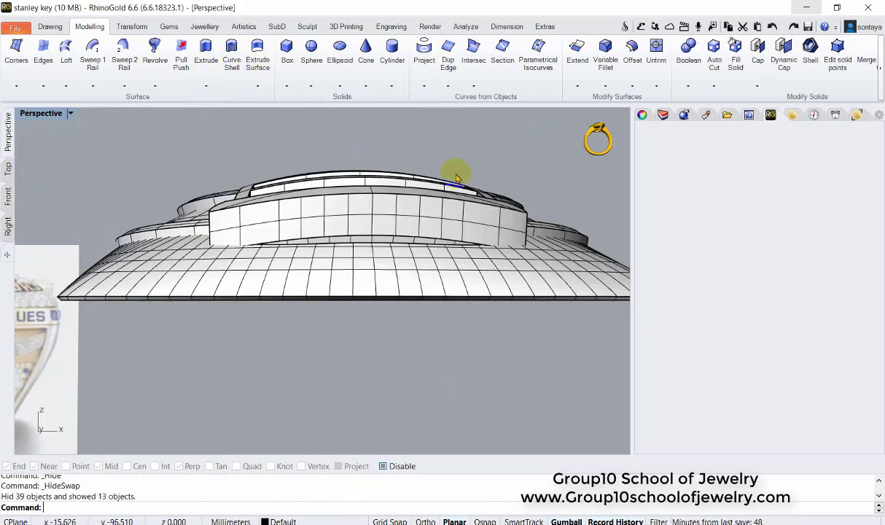
{"action": "right_click_drag", "start_coordinate": [454, 167], "coordinate": [464, 246]}
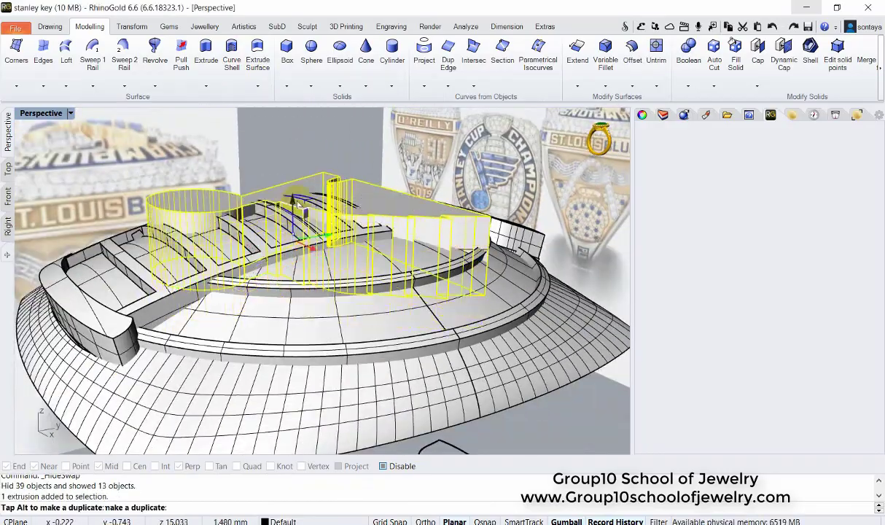
{"action": "key", "text": "Escape"}
{"action": "mouse_move", "coordinate": [293, 297]}
{"action": "right_mouse_down"}
{"action": "mouse_move", "coordinate": [356, 290]}
{"action": "mouse_move", "coordinate": [395, 211]}
{"action": "mouse_move", "coordinate": [345, 239]}
{"action": "mouse_move", "coordinate": [348, 330]}
{"action": "mouse_move", "coordinate": [316, 198]}
{"action": "mouse_move", "coordinate": [529, 156]}
{"action": "right_mouse_up"}
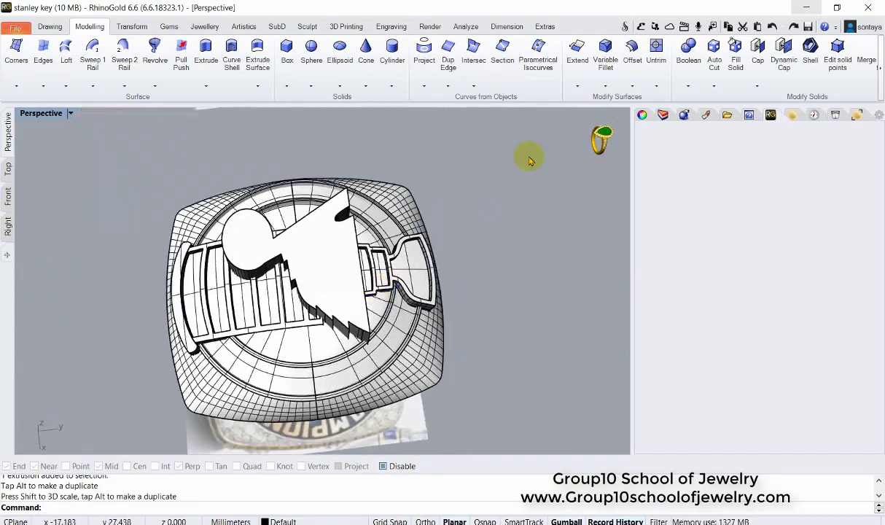
{"action": "left_click", "coordinate": [688, 86]}
{"action": "left_click", "coordinate": [688, 123]}
{"action": "left_click", "coordinate": [383, 295]}
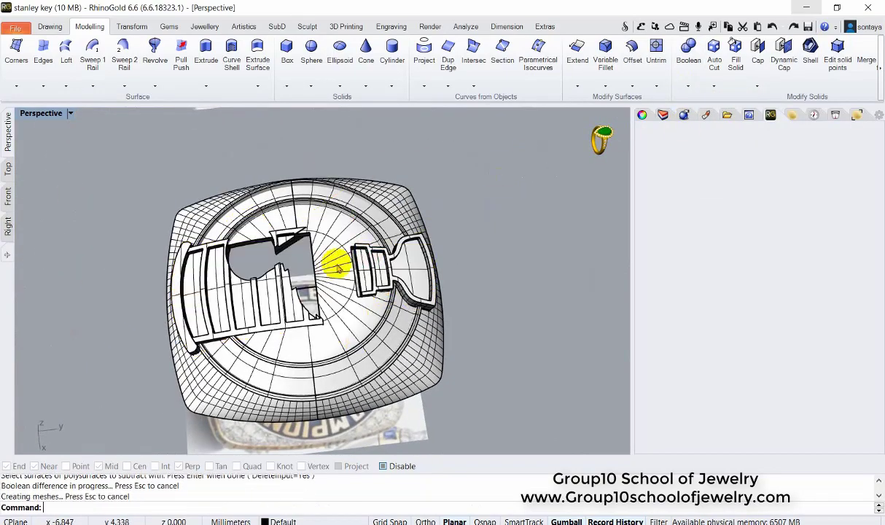
{"action": "mouse_move", "coordinate": [338, 268]}
{"action": "right_mouse_down"}
{"action": "mouse_move", "coordinate": [296, 247]}
{"action": "mouse_move", "coordinate": [345, 256]}
{"action": "mouse_move", "coordinate": [414, 213]}
{"action": "right_mouse_up"}
- Hide the small leftover pieces left by the cut
{"action": "left_click", "coordinate": [301, 287]}
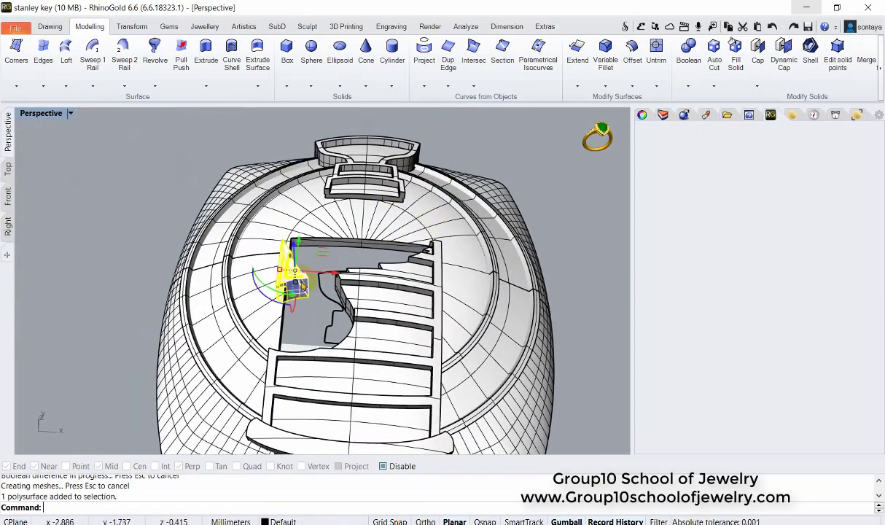
{"action": "key", "text": "ctrl+alt+h"}
{"action": "mouse_move", "coordinate": [551, 181]}
{"action": "right_mouse_down"}
{"action": "mouse_move", "coordinate": [450, 253]}
{"action": "mouse_move", "coordinate": [405, 270]}
{"action": "mouse_move", "coordinate": [308, 248]}
{"action": "mouse_move", "coordinate": [466, 222]}
{"action": "mouse_move", "coordinate": [438, 328]}
{"action": "mouse_move", "coordinate": [408, 277]}
{"action": "right_mouse_up"}
{"action": "left_click", "coordinate": [401, 241]}
{"action": "key", "text": "ctrl+h"}
{"action": "left_click", "coordinate": [308, 248]}
- Inspect the ring's hollow interior and select the inner domed polysurface
{"action": "left_click", "coordinate": [8, 196]}
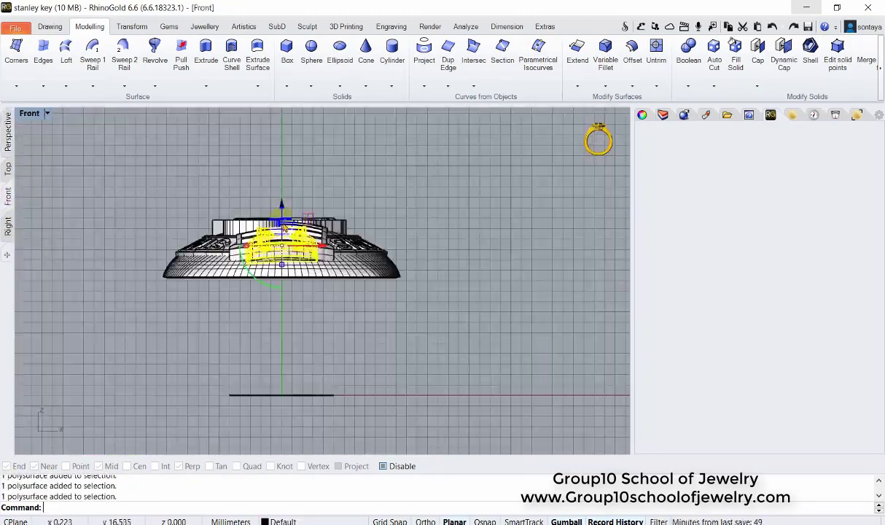
{"action": "left_click", "coordinate": [8, 226]}
{"action": "scroll", "coordinate": [394, 215], "scroll_direction": "up", "scroll_amount": 5}
{"action": "left_click", "coordinate": [8, 131]}
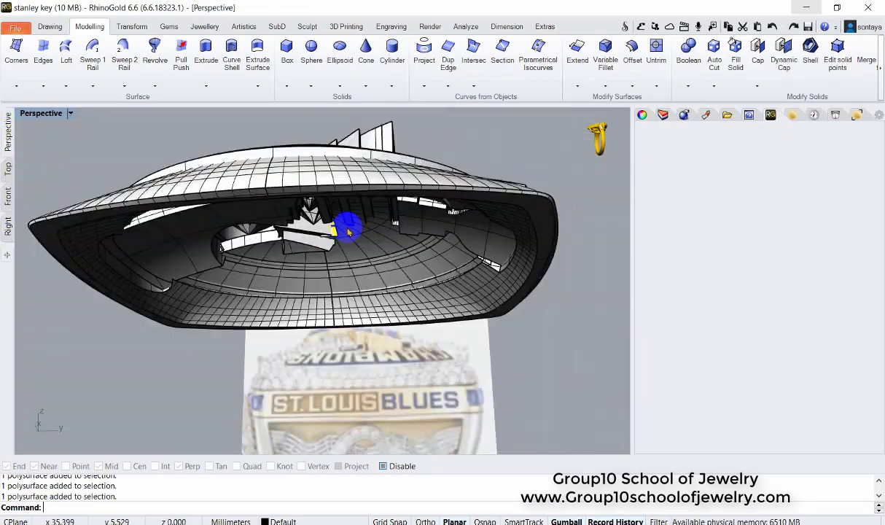
{"action": "mouse_move", "coordinate": [349, 226]}
{"action": "right_mouse_down"}
{"action": "mouse_move", "coordinate": [459, 257]}
{"action": "mouse_move", "coordinate": [379, 240]}
{"action": "mouse_move", "coordinate": [305, 205]}
{"action": "mouse_move", "coordinate": [474, 207]}
{"action": "mouse_move", "coordinate": [499, 332]}
{"action": "right_mouse_up"}
{"action": "left_click", "coordinate": [392, 264]}
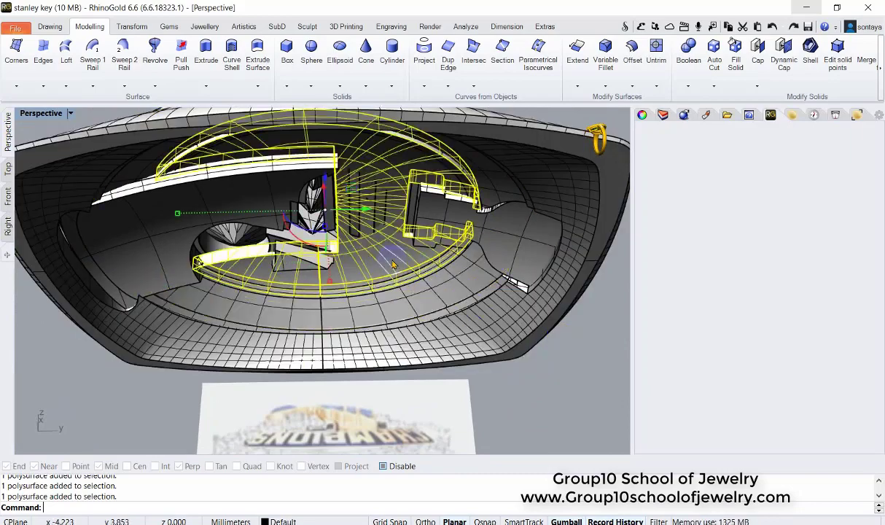
{"action": "mouse_move", "coordinate": [443, 287]}
{"action": "right_mouse_down"}
{"action": "mouse_move", "coordinate": [484, 275]}
{"action": "mouse_move", "coordinate": [563, 100]}
{"action": "right_mouse_up"}
{"action": "left_click", "coordinate": [495, 271]}
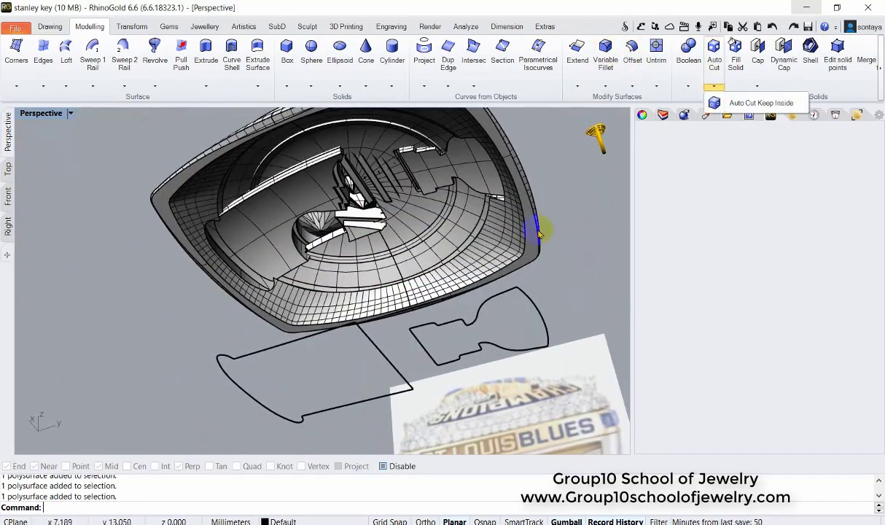
- Try extracting the rim surface and hiding the rest, then undo both
{"action": "left_click", "coordinate": [775, 125]}
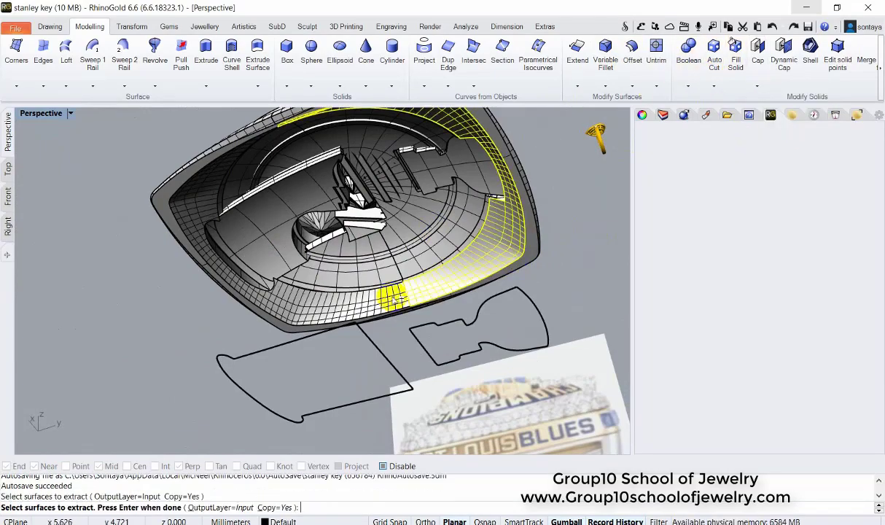
{"action": "left_click", "coordinate": [393, 299]}
{"action": "right_click_drag", "start_coordinate": [394, 299], "coordinate": [245, 218]}
{"action": "left_click", "coordinate": [450, 167]}
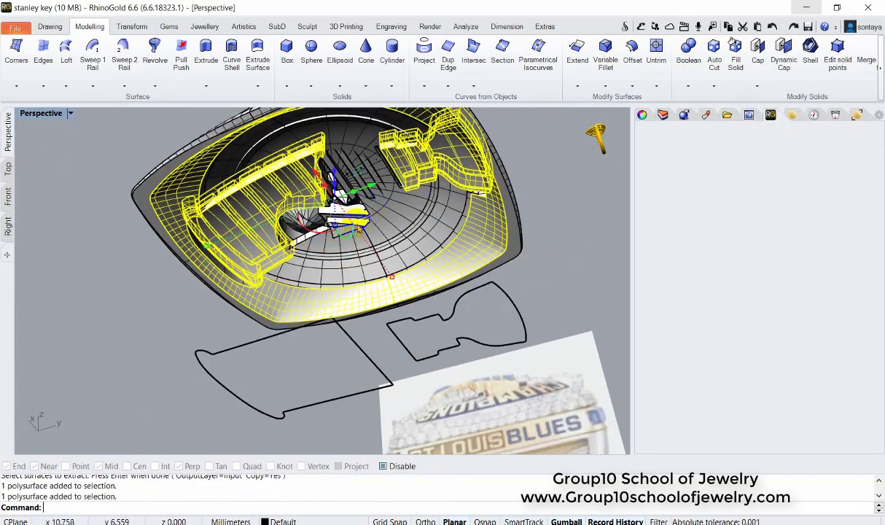
{"action": "left_click", "coordinate": [573, 157]}
{"action": "mouse_move", "coordinate": [405, 259]}
{"action": "right_mouse_down"}
{"action": "mouse_move", "coordinate": [405, 233]}
{"action": "mouse_move", "coordinate": [316, 253]}
{"action": "mouse_move", "coordinate": [223, 246]}
{"action": "mouse_move", "coordinate": [405, 262]}
{"action": "mouse_move", "coordinate": [375, 286]}
{"action": "mouse_move", "coordinate": [470, 231]}
{"action": "right_mouse_up"}
{"action": "key", "text": "ctrl+z"}
{"action": "key", "text": "ctrl+z"}
{"action": "scroll", "coordinate": [387, 253], "scroll_direction": "up", "scroll_amount": 3}
{"action": "left_click", "coordinate": [387, 253]}
{"action": "left_click", "coordinate": [408, 219]}
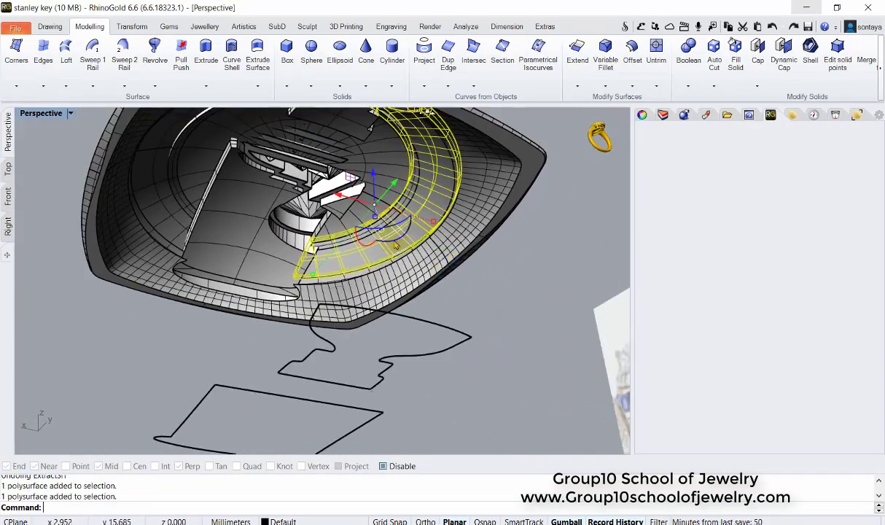
- Extract the rim band's arc surfaces and hide every other part
{"action": "left_click", "coordinate": [758, 122]}
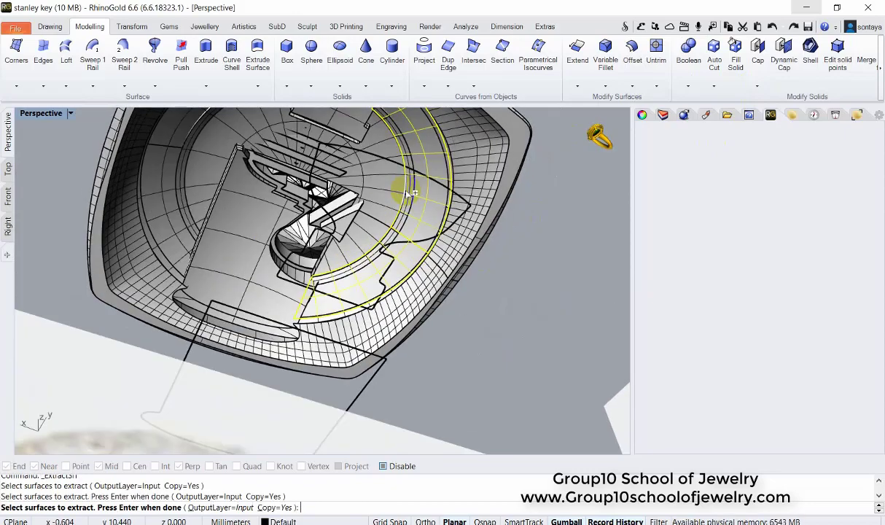
{"action": "mouse_move", "coordinate": [424, 213]}
{"action": "right_mouse_down"}
{"action": "mouse_move", "coordinate": [364, 211]}
{"action": "mouse_move", "coordinate": [334, 195]}
{"action": "mouse_move", "coordinate": [443, 219]}
{"action": "mouse_move", "coordinate": [369, 259]}
{"action": "right_mouse_up"}
{"action": "key", "text": "Return"}
{"action": "key", "text": "ctrl+i"}
{"action": "key", "text": "ctrl+h"}
- Group the left end piece, middle block and arc piece, then hide them
{"action": "left_click", "coordinate": [434, 218]}
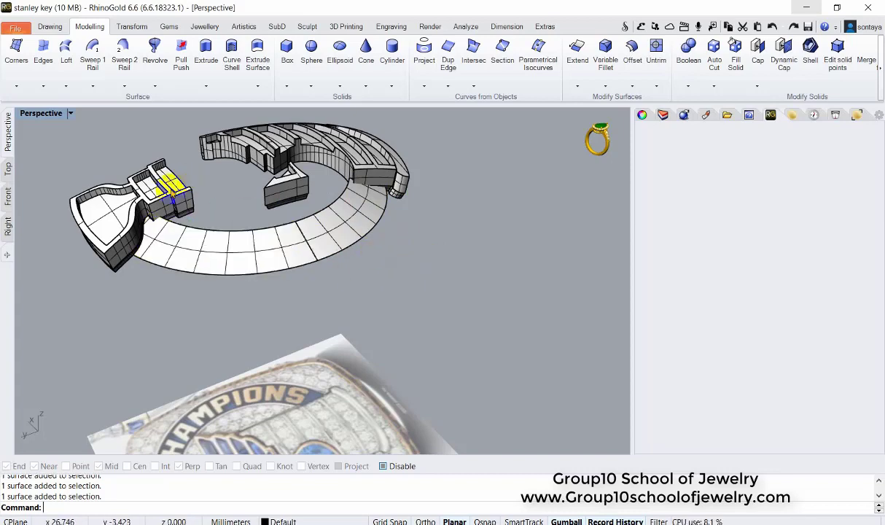
{"action": "left_click", "coordinate": [172, 191], "text": "shift"}
{"action": "left_click", "coordinate": [287, 186], "text": "shift"}
{"action": "left_click", "coordinate": [399, 182], "text": "shift"}
{"action": "key", "text": "ctrl+g"}
{"action": "left_click", "coordinate": [379, 157]}
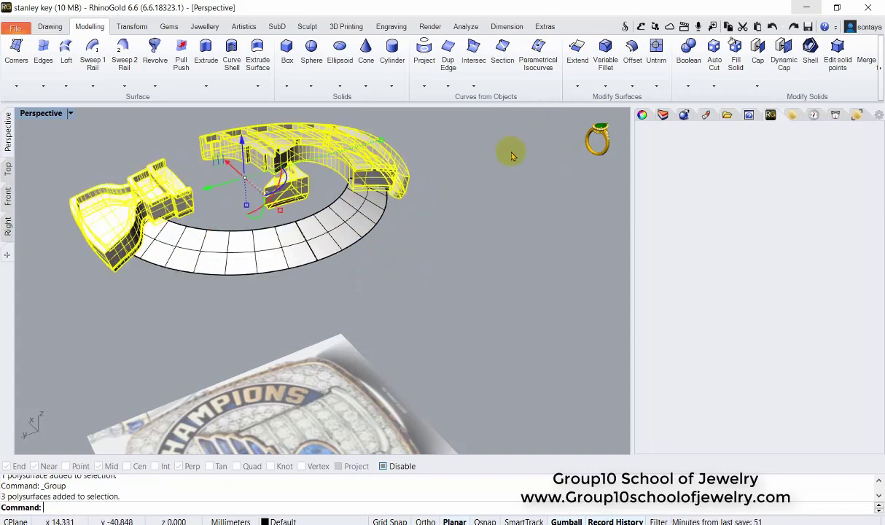
{"action": "key", "text": "ctrl+h"}
- Attempt to extend the band's right edge, which fails
{"action": "left_click", "coordinate": [399, 208]}
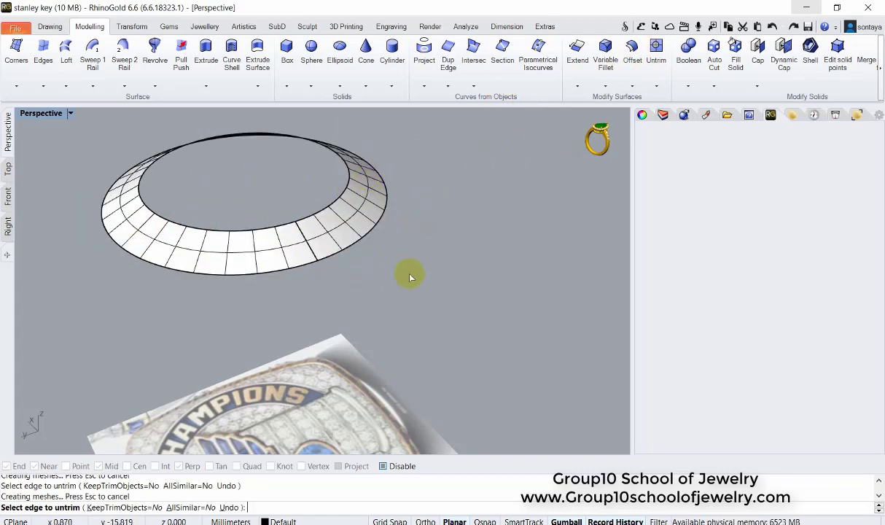
{"action": "left_click", "coordinate": [577, 51]}
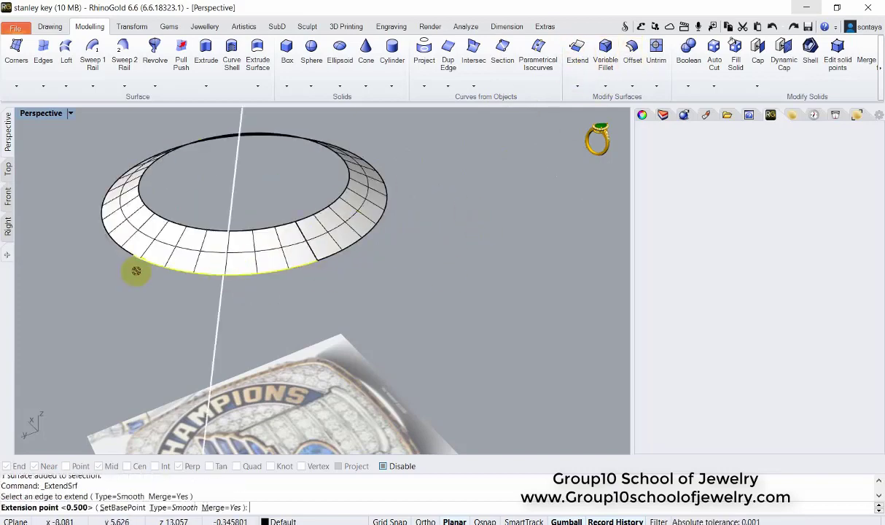
{"action": "key", "text": "Return"}
{"action": "key", "text": "Return"}
{"action": "left_click", "coordinate": [351, 244]}
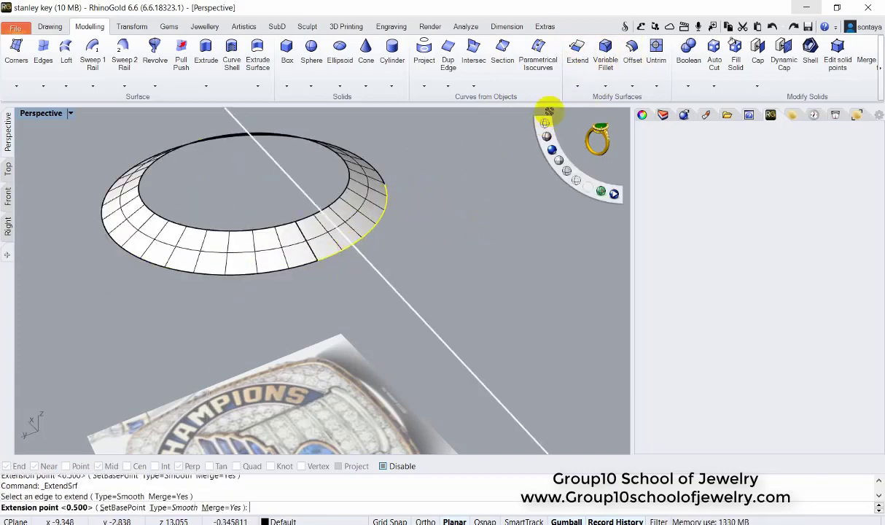
{"action": "type", "text": "1"}
{"action": "key", "text": "Return"}
{"action": "left_click", "coordinate": [386, 210]}
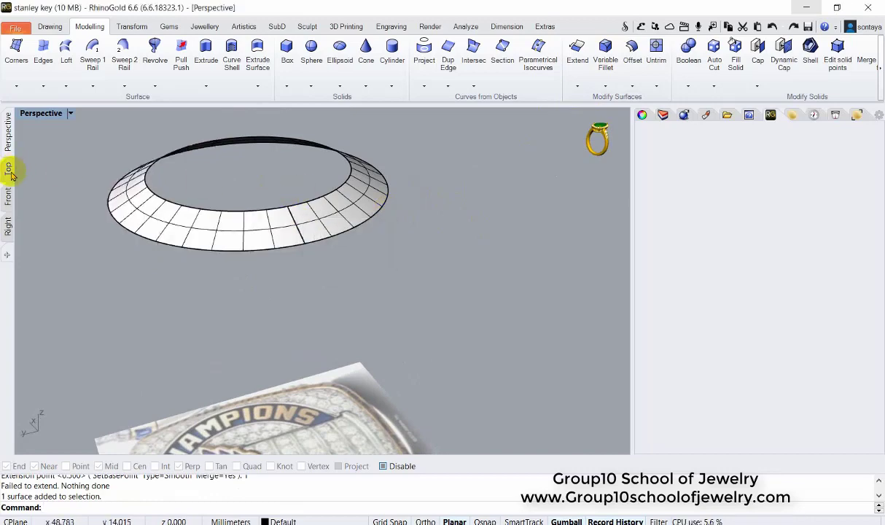
{"action": "left_click", "coordinate": [7, 196]}
{"action": "left_click", "coordinate": [8, 131]}
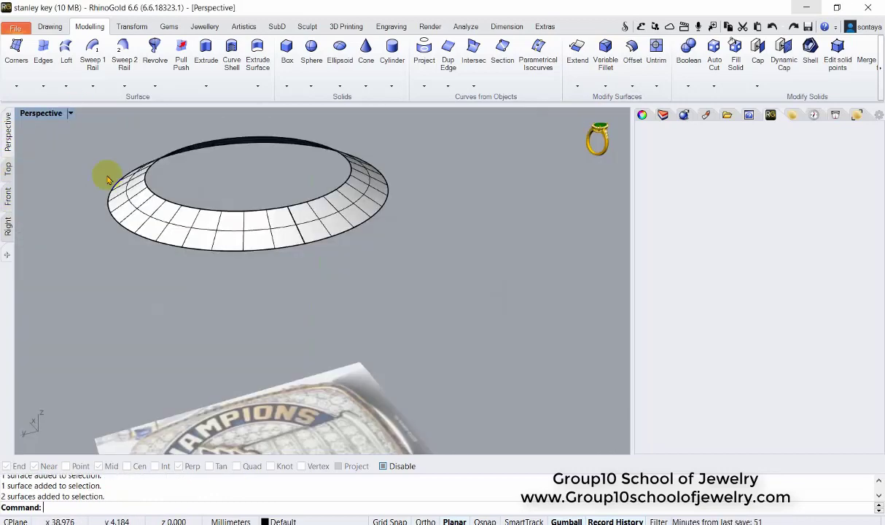
- Join the two band surfaces into one polysurface and duplicate its two border curves
{"action": "key", "text": "ctrl+j"}
{"action": "left_click", "coordinate": [371, 222]}
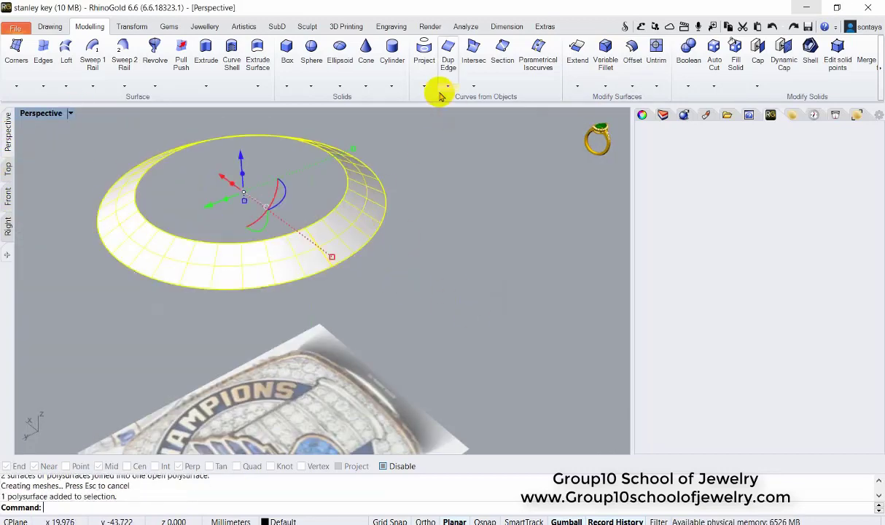
{"action": "right_click", "coordinate": [444, 44]}
{"action": "left_click", "coordinate": [296, 211]}
{"action": "left_click", "coordinate": [7, 195]}
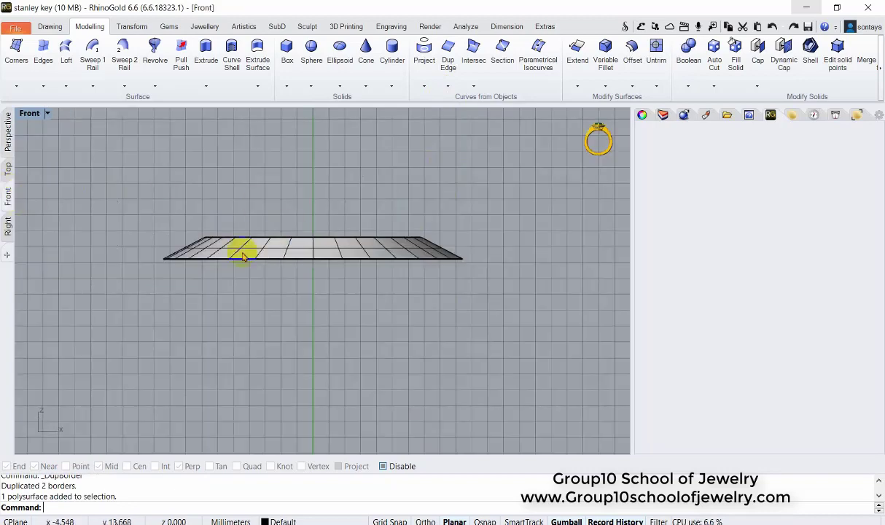
- Draw a vertical axis line and a freeform profile curve ending on the centre line
{"action": "left_click", "coordinate": [48, 28]}
{"action": "left_click", "coordinate": [13, 49]}
{"action": "left_click", "coordinate": [313, 176]}
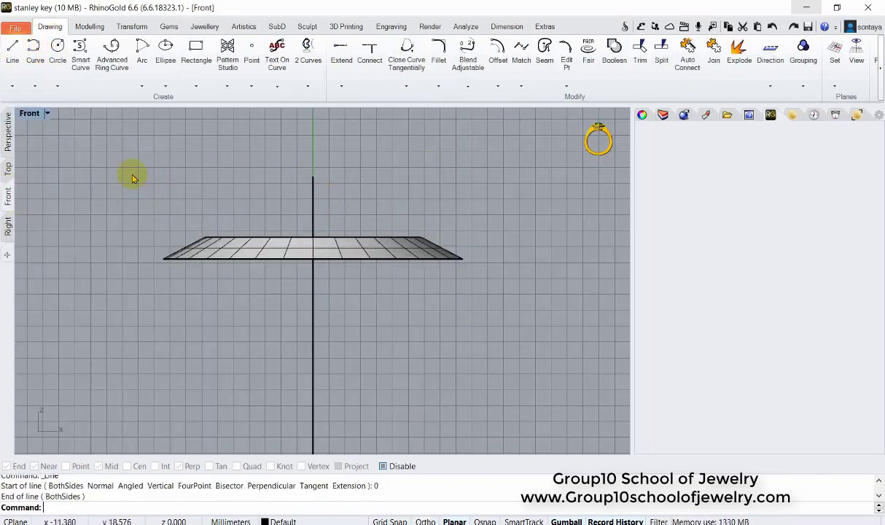
{"action": "left_click", "coordinate": [35, 88]}
{"action": "left_click", "coordinate": [173, 256]}
{"action": "scroll", "coordinate": [173, 255], "scroll_direction": "up", "scroll_amount": 2}
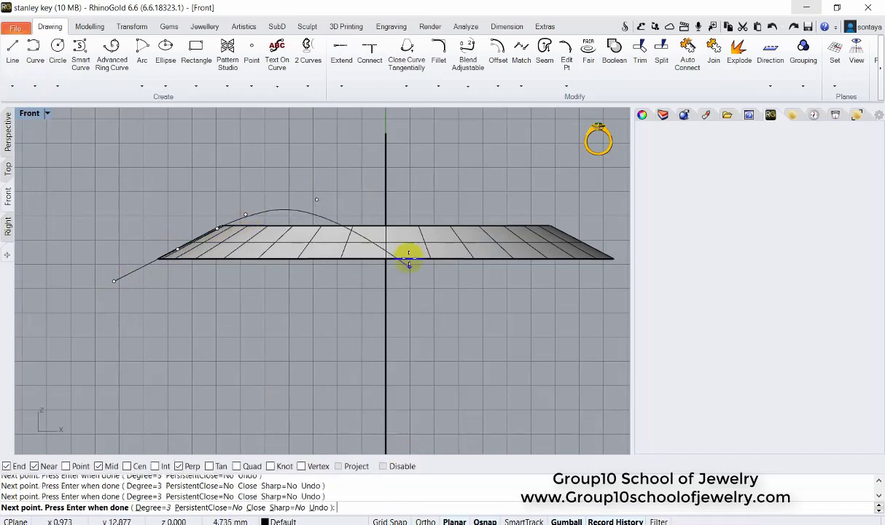
{"action": "scroll", "coordinate": [382, 196], "scroll_direction": "up", "scroll_amount": 3}
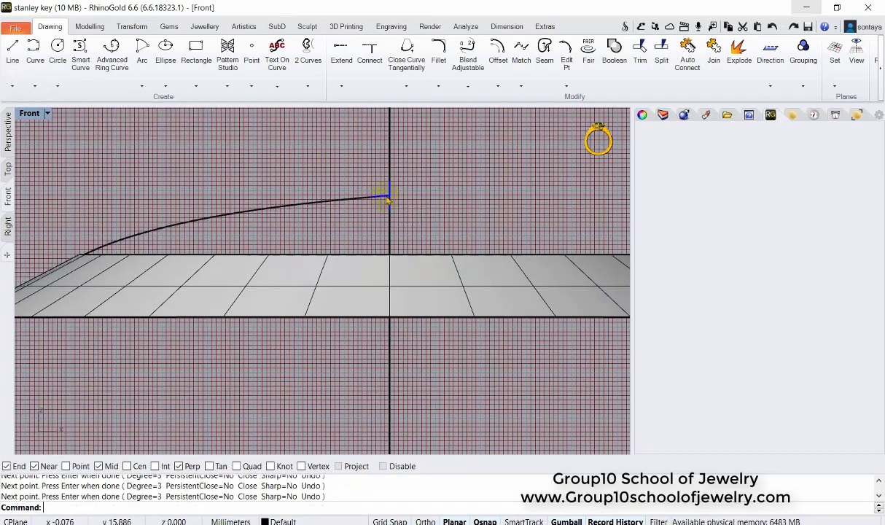
{"action": "left_click", "coordinate": [386, 198]}
{"action": "key", "text": "Return"}
{"action": "scroll", "coordinate": [226, 192], "scroll_direction": "down", "scroll_amount": 2}
{"action": "left_click", "coordinate": [223, 315]}
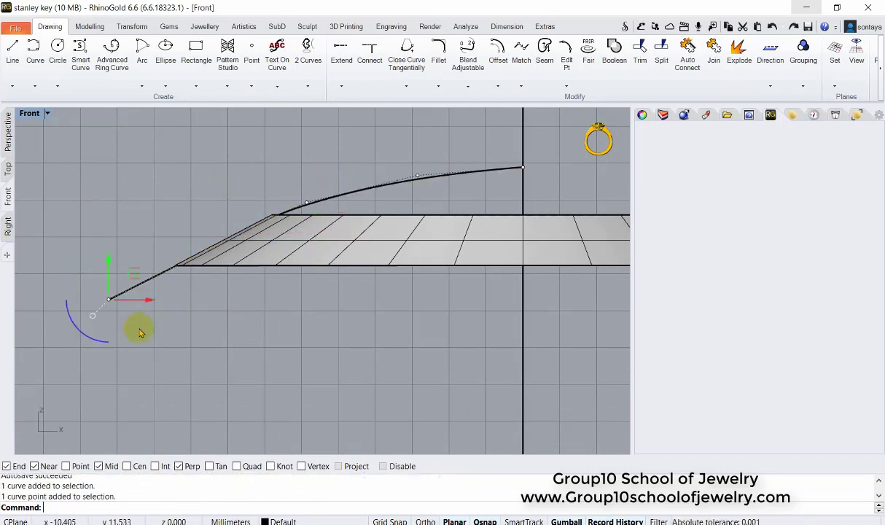
{"action": "scroll", "coordinate": [311, 275], "scroll_direction": "down", "scroll_amount": 2}
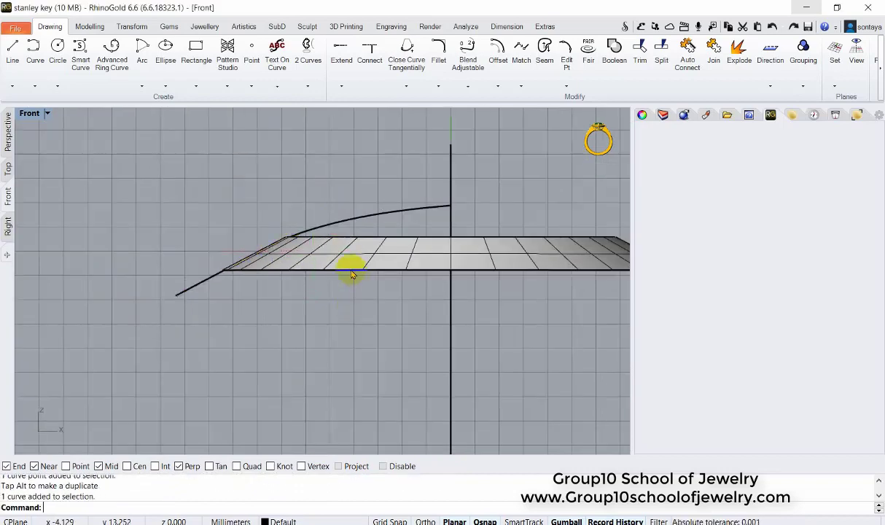
- Delete the flat band and rail-revolve the profile along the ellipse about the vertical axis
{"action": "left_click", "coordinate": [8, 133]}
{"action": "left_click", "coordinate": [351, 259]}
{"action": "key", "text": "Delete"}
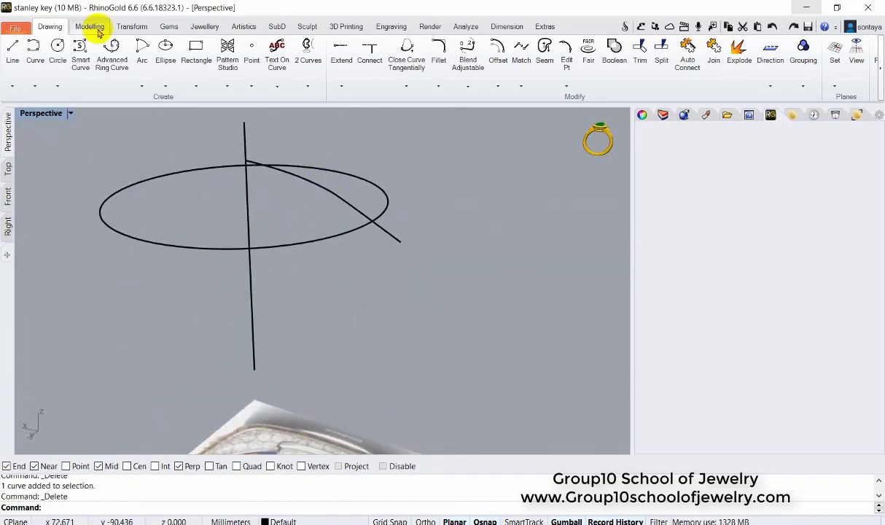
{"action": "left_click", "coordinate": [90, 27]}
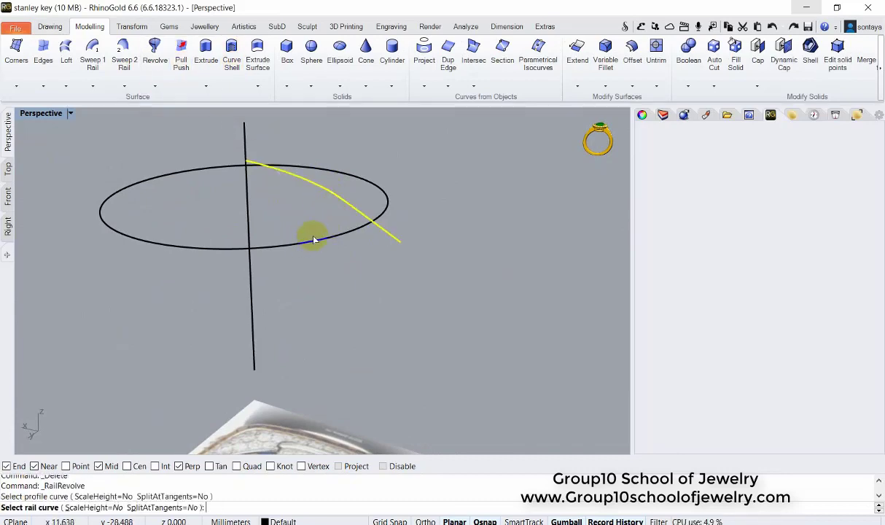
{"action": "left_click", "coordinate": [313, 239]}
{"action": "left_click", "coordinate": [249, 328]}
{"action": "key", "text": "Return"}
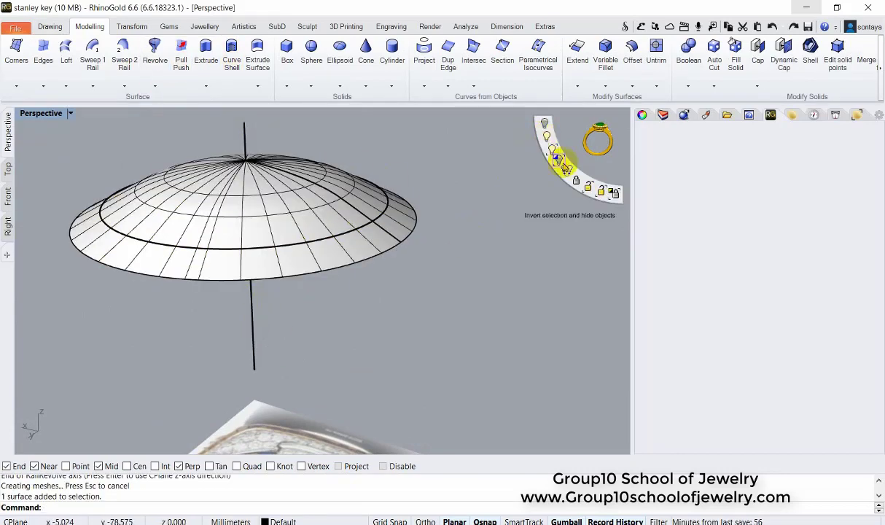
{"action": "left_click", "coordinate": [565, 168]}
{"action": "key", "text": "ctrl+h"}
- Select the dome surface among the overlapping objects and run Dir on it
{"action": "left_click", "coordinate": [184, 195]}
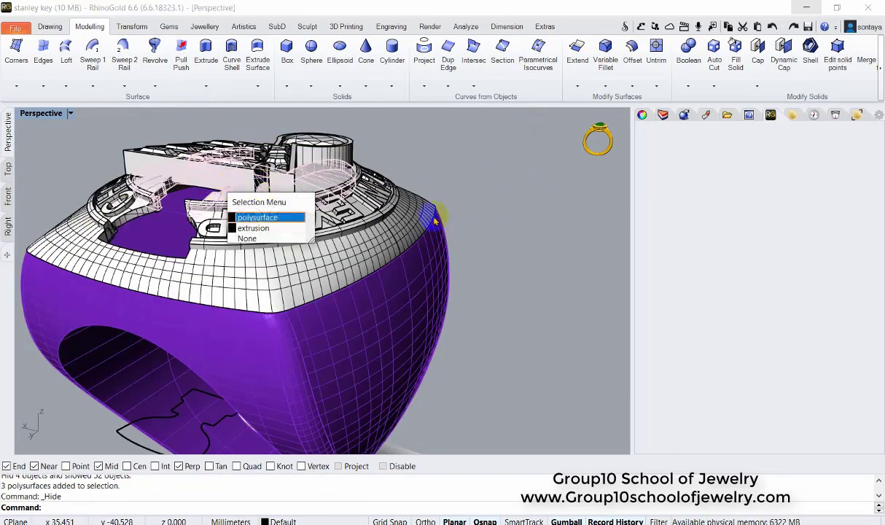
{"action": "mouse_move", "coordinate": [184, 195]}
{"action": "right_mouse_down"}
{"action": "mouse_move", "coordinate": [312, 257]}
{"action": "mouse_move", "coordinate": [375, 266]}
{"action": "mouse_move", "coordinate": [287, 162]}
{"action": "right_mouse_up"}
{"action": "left_click", "coordinate": [495, 161]}
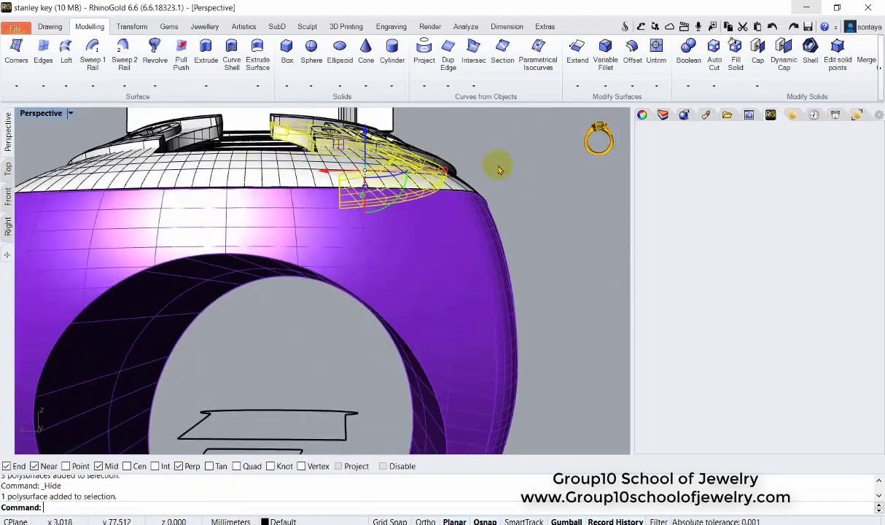
{"action": "mouse_move", "coordinate": [451, 198]}
{"action": "right_mouse_down"}
{"action": "mouse_move", "coordinate": [358, 194]}
{"action": "mouse_move", "coordinate": [375, 179]}
{"action": "right_mouse_up"}
{"action": "left_click", "coordinate": [394, 253]}
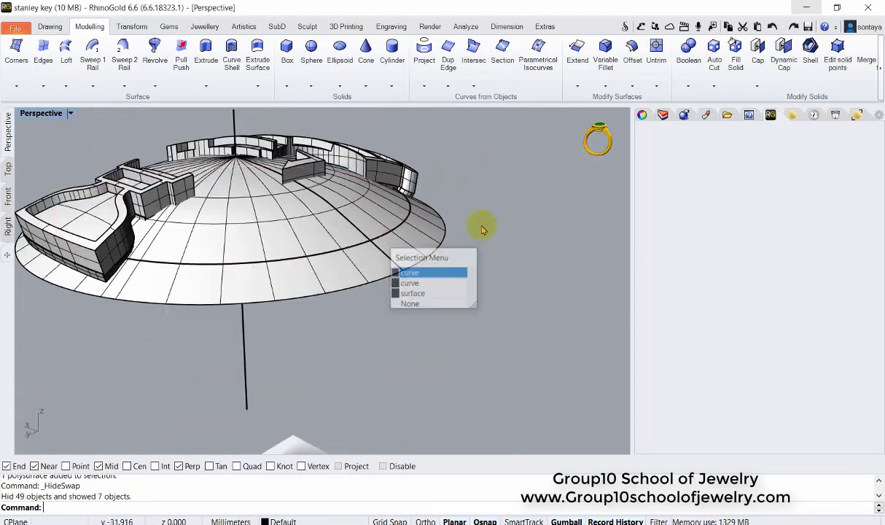
{"action": "left_click", "coordinate": [429, 239]}
{"action": "key", "text": "BackSpace"}
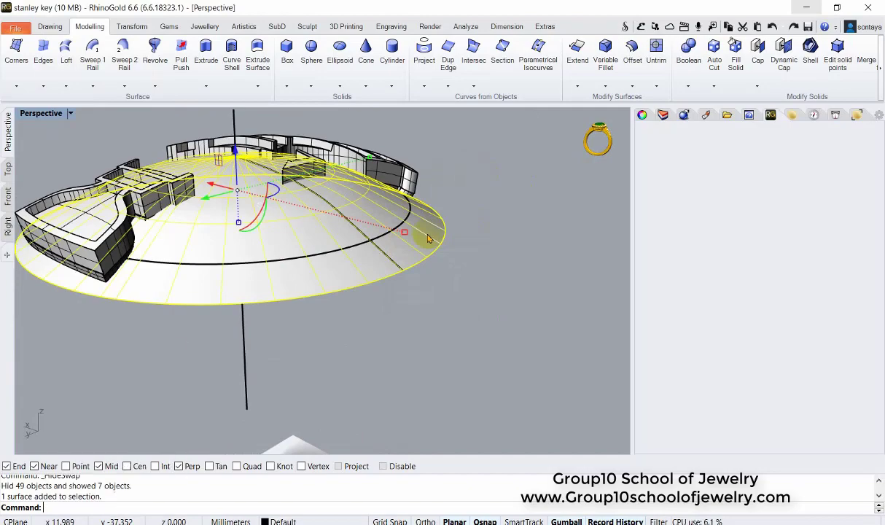
{"action": "type", "text": "Dir"}
{"action": "key", "text": "Return"}
- Flip the dome, Boolean-subtract it from the raised wall pieces, and show all objects
{"action": "key", "text": "Return"}
{"action": "left_click", "coordinate": [687, 86]}
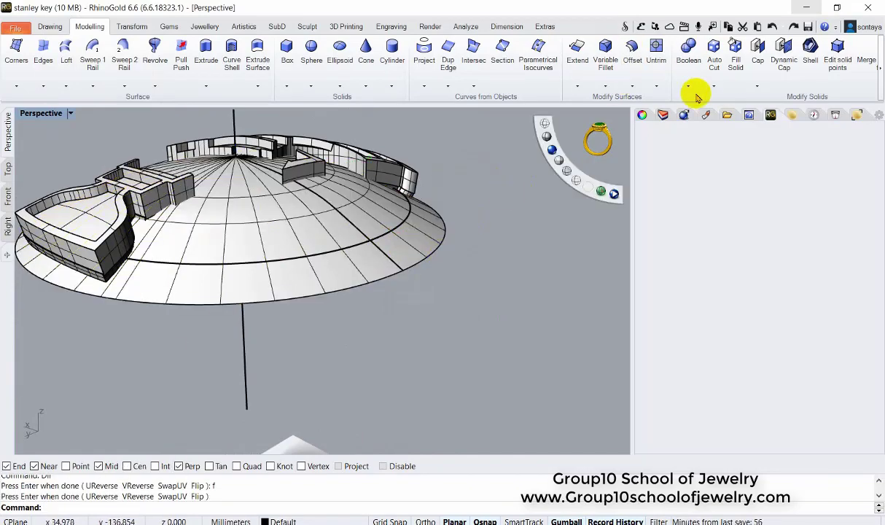
{"action": "left_click", "coordinate": [663, 65]}
{"action": "left_click", "coordinate": [237, 174]}
{"action": "key", "text": "Return"}
{"action": "key", "text": "Return"}
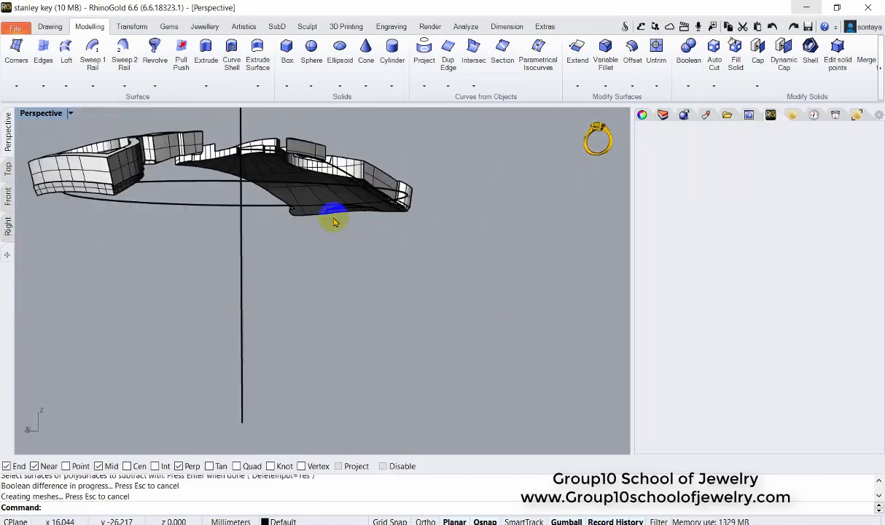
{"action": "left_click", "coordinate": [545, 136]}
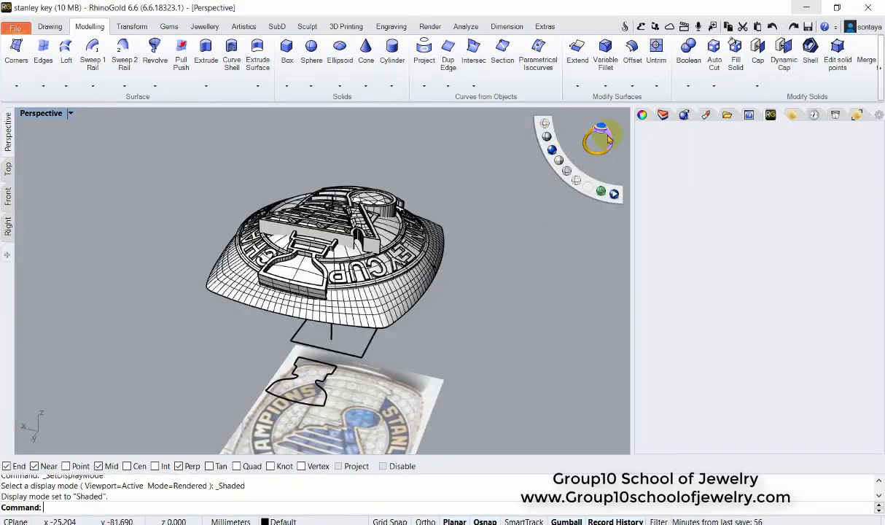
{"action": "left_click", "coordinate": [495, 222]}
- Move the selected curves to Layer 06, show the purple shank, and use Rendered display
{"action": "right_click", "coordinate": [683, 259]}
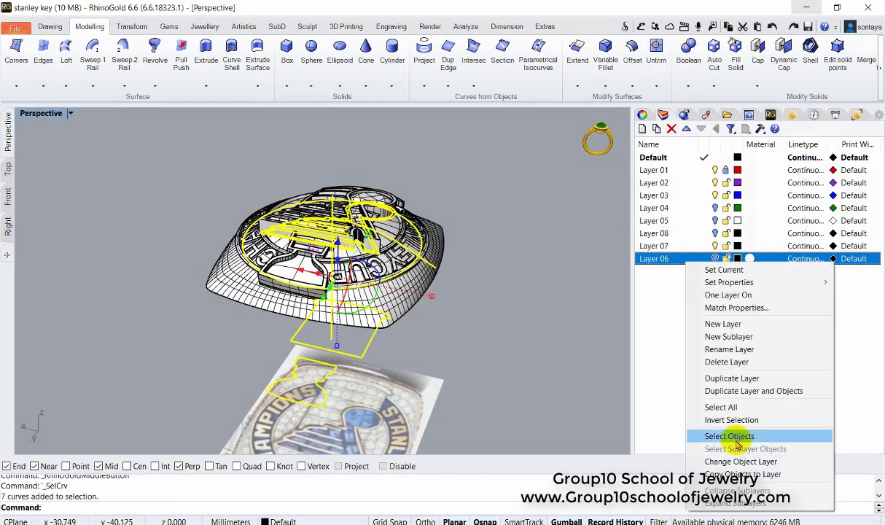
{"action": "left_click", "coordinate": [725, 437]}
{"action": "left_click", "coordinate": [534, 148]}
{"action": "mouse_move", "coordinate": [534, 148]}
{"action": "right_mouse_down"}
{"action": "mouse_move", "coordinate": [292, 256]}
{"action": "mouse_move", "coordinate": [257, 286]}
{"action": "mouse_move", "coordinate": [239, 267]}
{"action": "mouse_move", "coordinate": [421, 261]}
{"action": "right_mouse_up"}
{"action": "middle_click", "coordinate": [533, 138]}
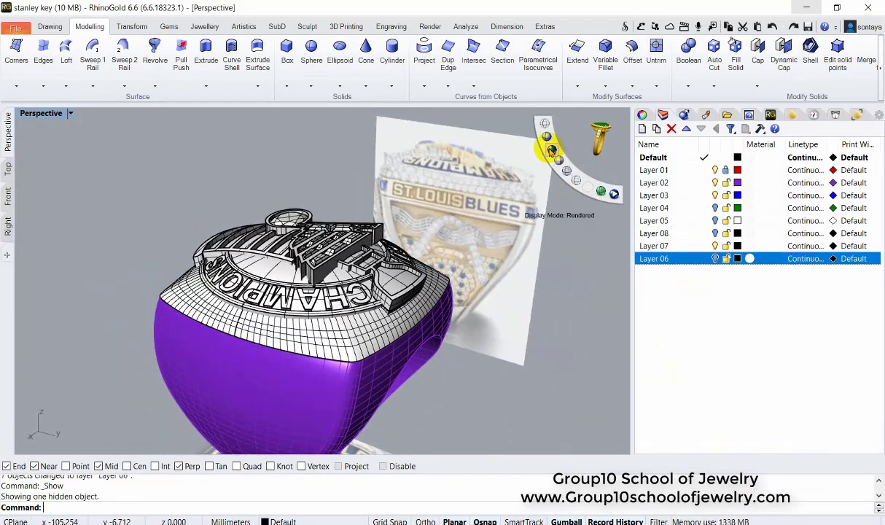
{"action": "left_click", "coordinate": [532, 191]}
- Orbit toward the ST. LOUIS BLUES reference images and switch to the Right view
{"action": "mouse_move", "coordinate": [513, 217]}
{"action": "right_mouse_down"}
{"action": "mouse_move", "coordinate": [421, 235]}
{"action": "mouse_move", "coordinate": [458, 263]}
{"action": "right_mouse_up"}
{"action": "mouse_move", "coordinate": [508, 212]}
{"action": "right_mouse_down"}
{"action": "mouse_move", "coordinate": [385, 183]}
{"action": "mouse_move", "coordinate": [144, 241]}
{"action": "right_mouse_up"}
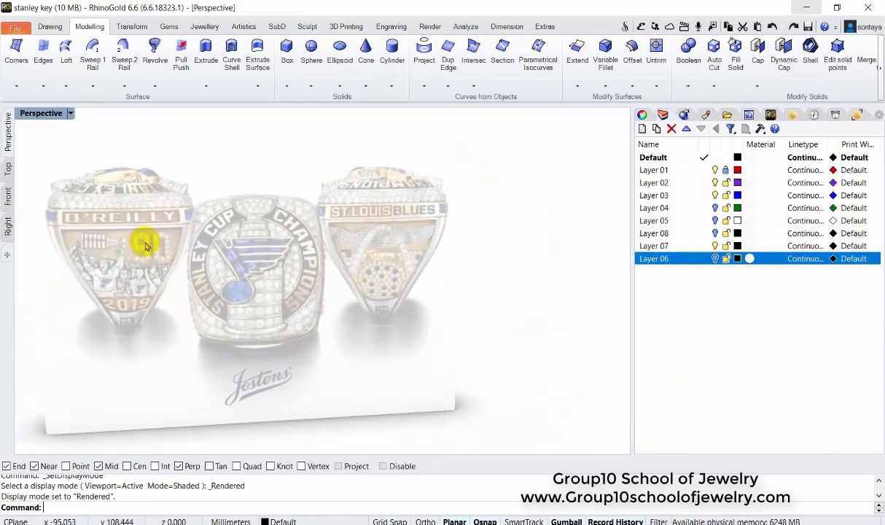
{"action": "mouse_move", "coordinate": [102, 319]}
{"action": "right_mouse_down"}
{"action": "mouse_move", "coordinate": [275, 116]}
{"action": "mouse_move", "coordinate": [426, 279]}
{"action": "mouse_move", "coordinate": [229, 203]}
{"action": "mouse_move", "coordinate": [187, 252]}
{"action": "right_mouse_up"}
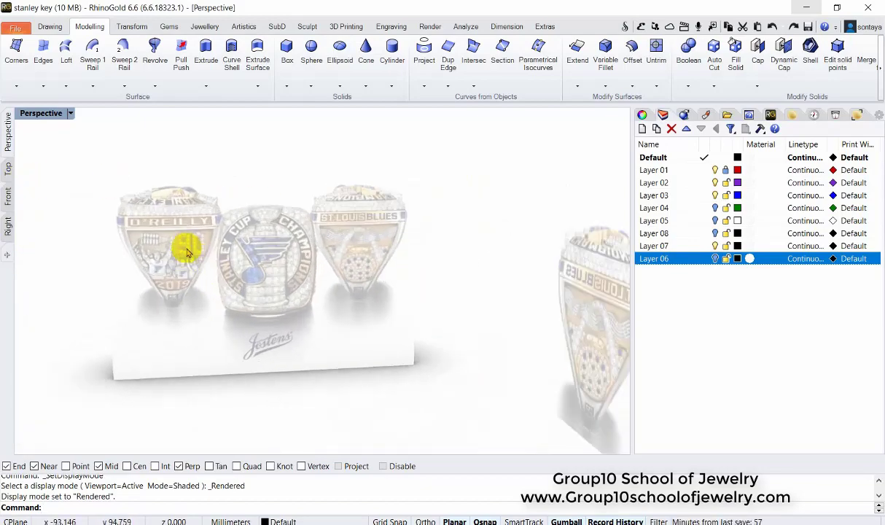
{"action": "left_click", "coordinate": [7, 196]}
{"action": "left_click", "coordinate": [253, 300]}
{"action": "left_click", "coordinate": [5, 221]}
- Draw a rectangle in the Right view framing the ST. LOUIS BLUES lettering
{"action": "left_click", "coordinate": [192, 272]}
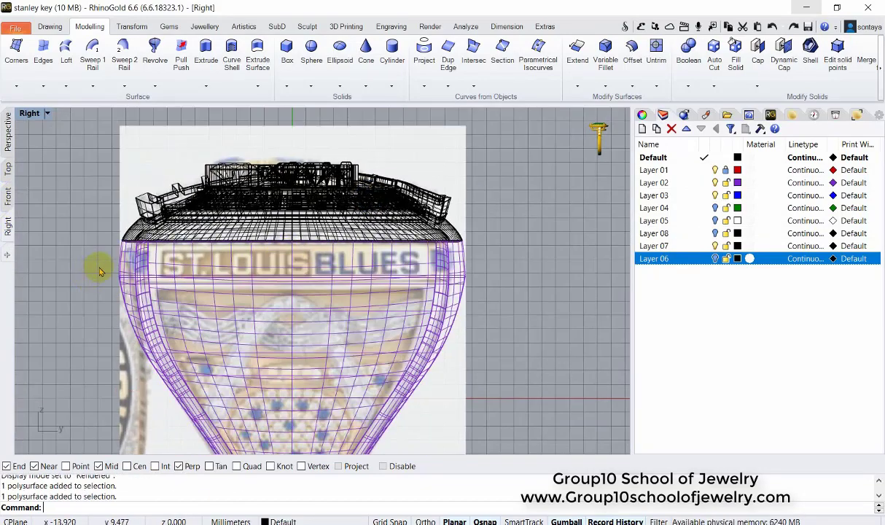
{"action": "left_click", "coordinate": [50, 27]}
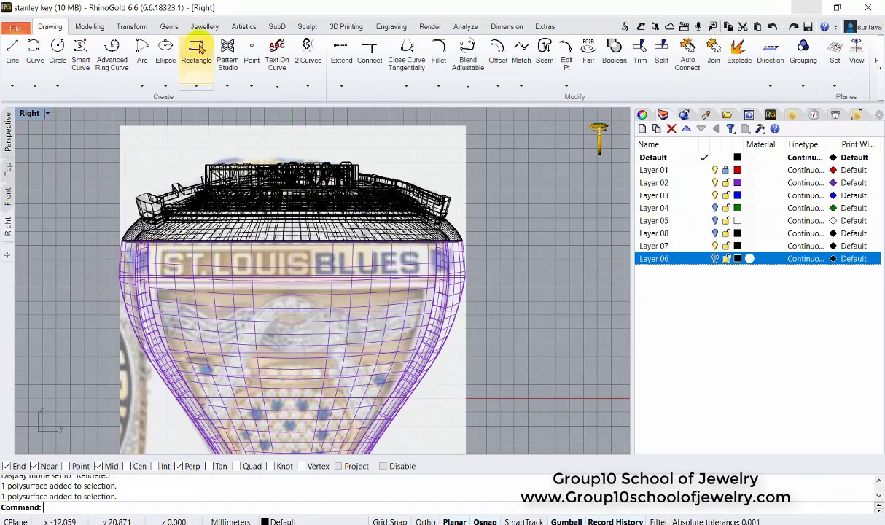
{"action": "left_click", "coordinate": [196, 50]}
{"action": "scroll", "coordinate": [142, 256], "scroll_direction": "up", "scroll_amount": 3}
{"action": "left_click", "coordinate": [170, 266]}
{"action": "scroll", "coordinate": [169, 267], "scroll_direction": "down", "scroll_amount": 2}
{"action": "left_click", "coordinate": [495, 297]}
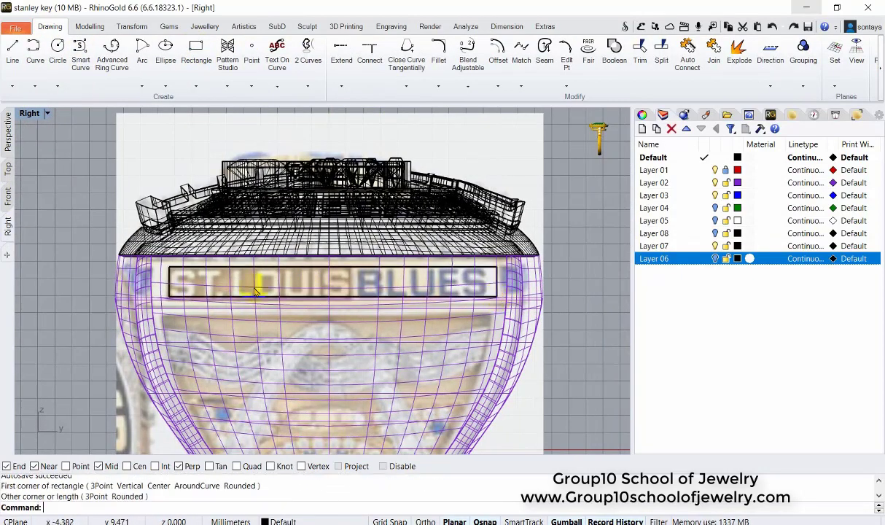
{"action": "scroll", "coordinate": [188, 275], "scroll_direction": "up", "scroll_amount": 2}
{"action": "left_click", "coordinate": [408, 313]}
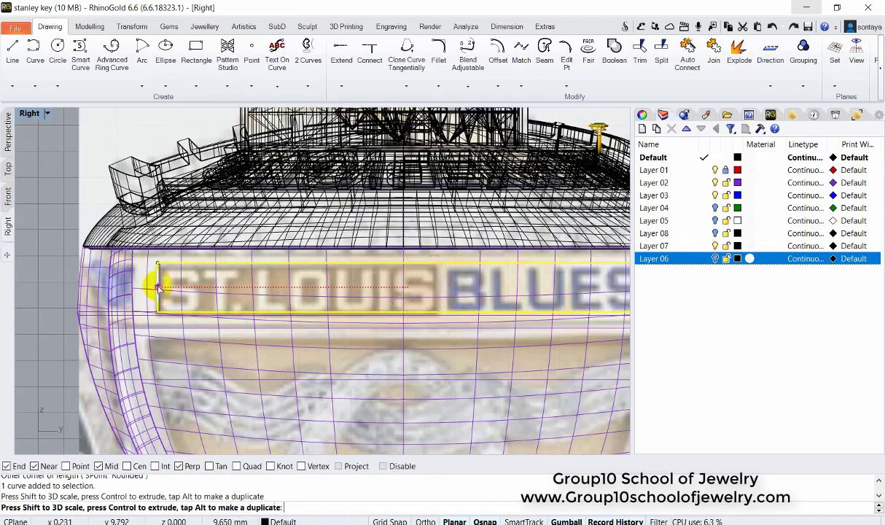
{"action": "scroll", "coordinate": [231, 286], "scroll_direction": "down", "scroll_amount": 3}
- Check the lettering rectangle from the Perspective and Front views, then return to Right
{"action": "left_click", "coordinate": [8, 132]}
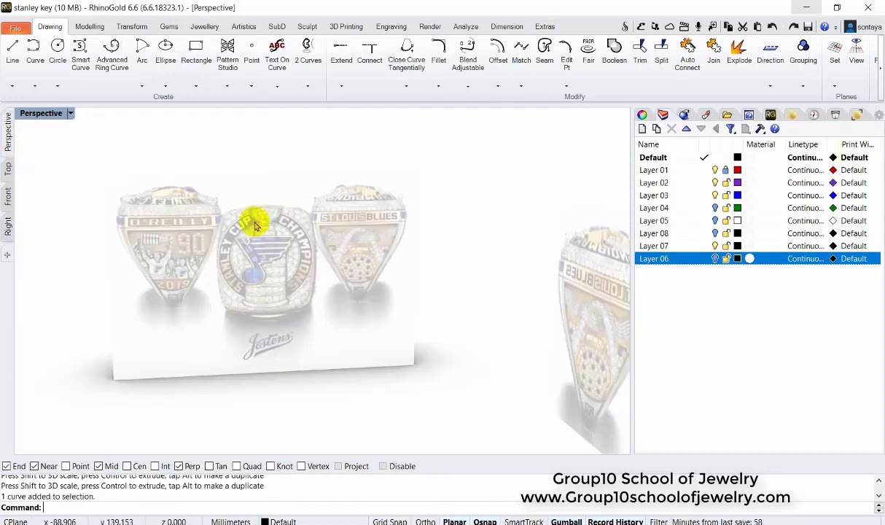
{"action": "left_click", "coordinate": [7, 195]}
{"action": "left_click", "coordinate": [7, 225]}
{"action": "scroll", "coordinate": [241, 273], "scroll_direction": "up", "scroll_amount": 2}
{"action": "left_click", "coordinate": [179, 290]}
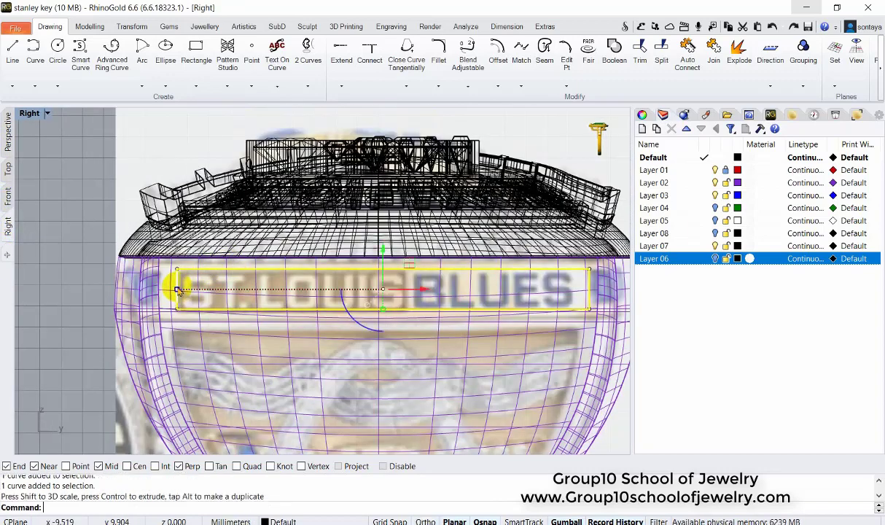
{"action": "key", "text": "Escape"}
{"action": "scroll", "coordinate": [381, 313], "scroll_direction": "down", "scroll_amount": 3}
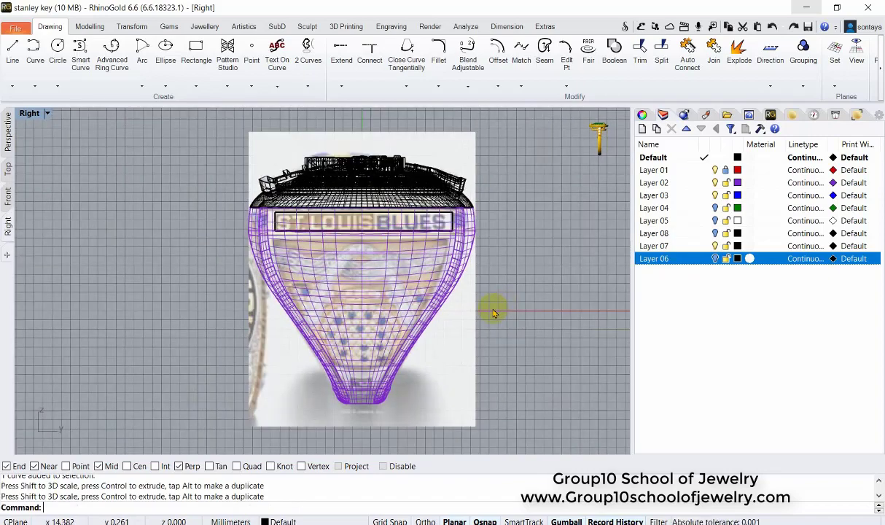
{"action": "scroll", "coordinate": [365, 213], "scroll_direction": "up", "scroll_amount": 2}
- Project the lettering rectangle onto the shank
{"action": "left_click", "coordinate": [443, 249]}
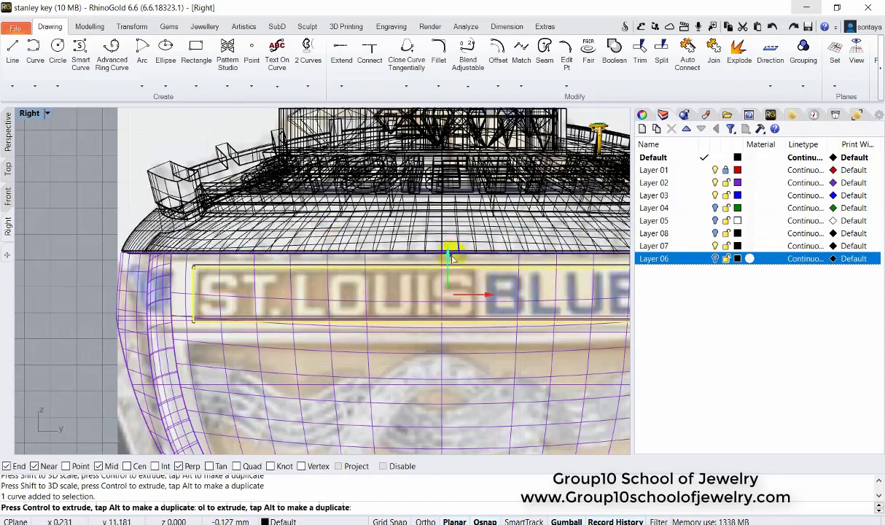
{"action": "scroll", "coordinate": [451, 251], "scroll_direction": "down", "scroll_amount": 2}
{"action": "left_click", "coordinate": [90, 26]}
{"action": "left_click", "coordinate": [423, 51]}
{"action": "left_click", "coordinate": [408, 342]}
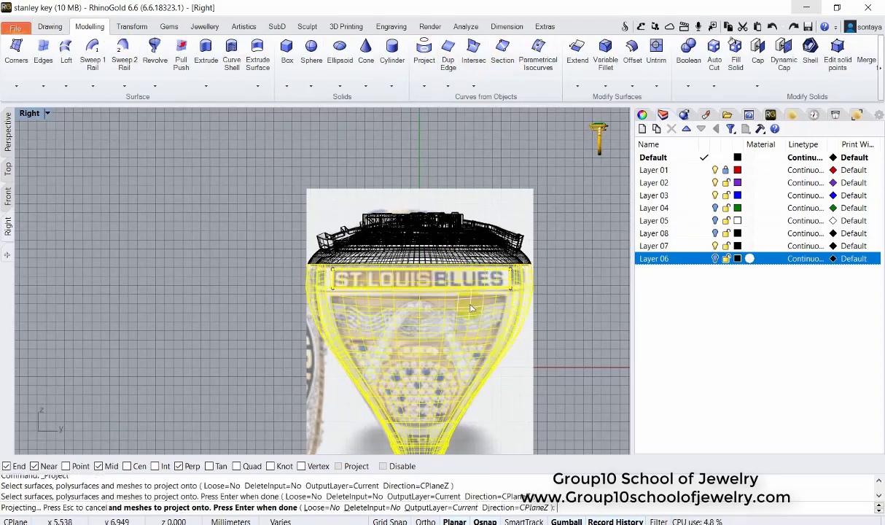
{"action": "key", "text": "Return"}
{"action": "scroll", "coordinate": [330, 281], "scroll_direction": "up", "scroll_amount": 3}
{"action": "left_click", "coordinate": [8, 125]}
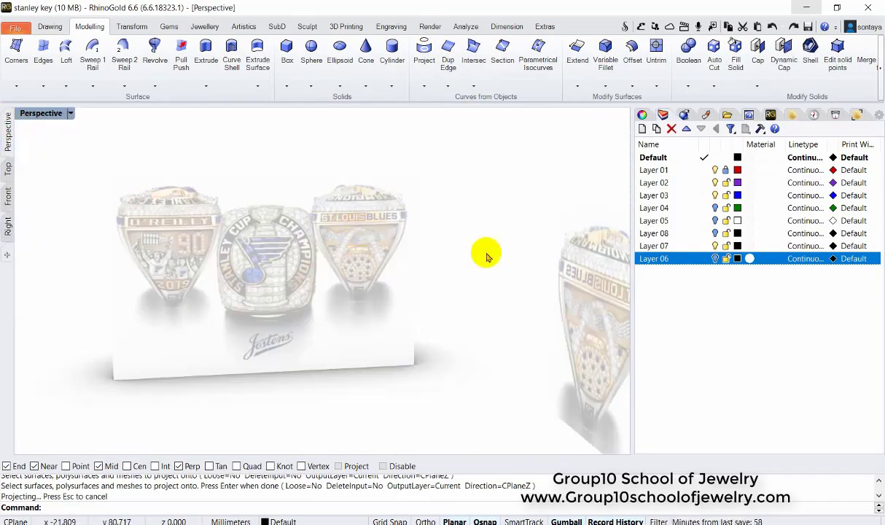
{"action": "left_click", "coordinate": [7, 224]}
- Draw horizontal guide lines from the rectangle's top and bottom edges
{"action": "left_click", "coordinate": [50, 26]}
{"action": "left_click", "coordinate": [12, 51]}
{"action": "left_click", "coordinate": [179, 270]}
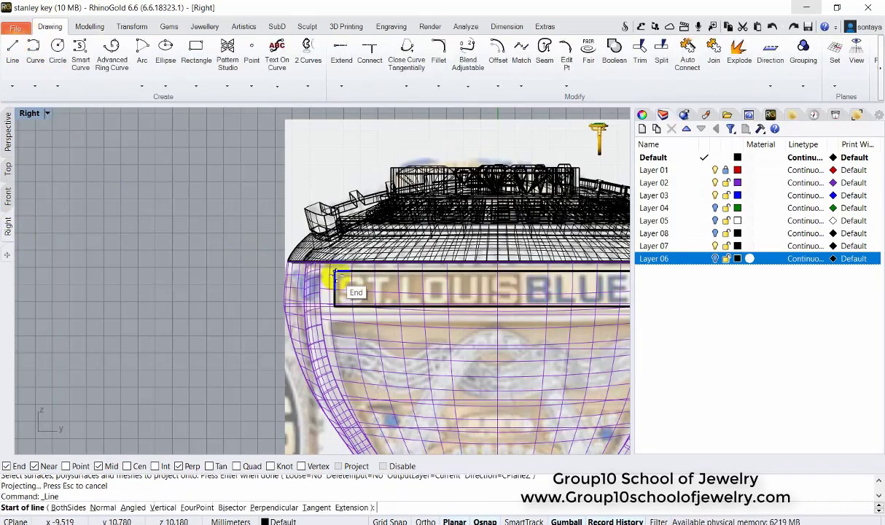
{"action": "left_click", "coordinate": [336, 270]}
{"action": "left_click", "coordinate": [337, 465]}
{"action": "key", "text": "Return"}
{"action": "left_click", "coordinate": [336, 271]}
{"action": "left_click", "coordinate": [219, 271]}
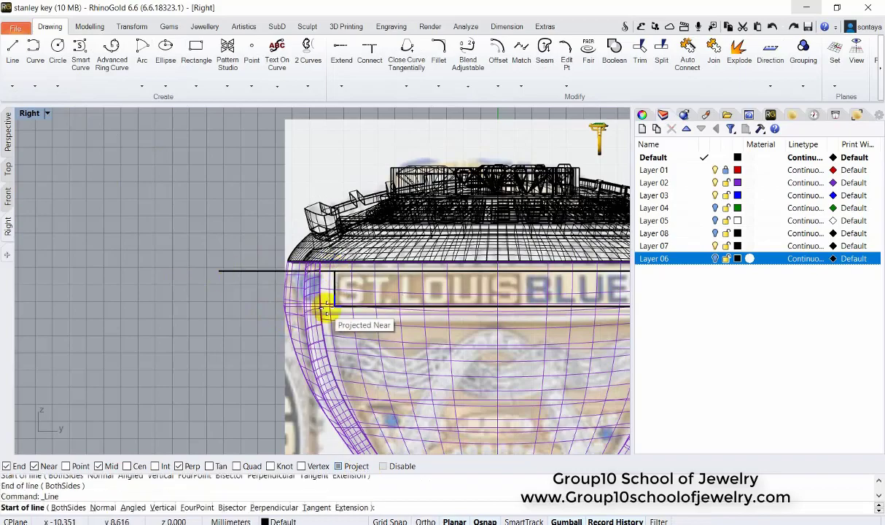
{"action": "left_click", "coordinate": [334, 305]}
{"action": "left_click", "coordinate": [212, 305]}
{"action": "scroll", "coordinate": [275, 261], "scroll_direction": "down", "scroll_amount": 2}
{"action": "scroll", "coordinate": [148, 132], "scroll_direction": "up", "scroll_amount": 4}
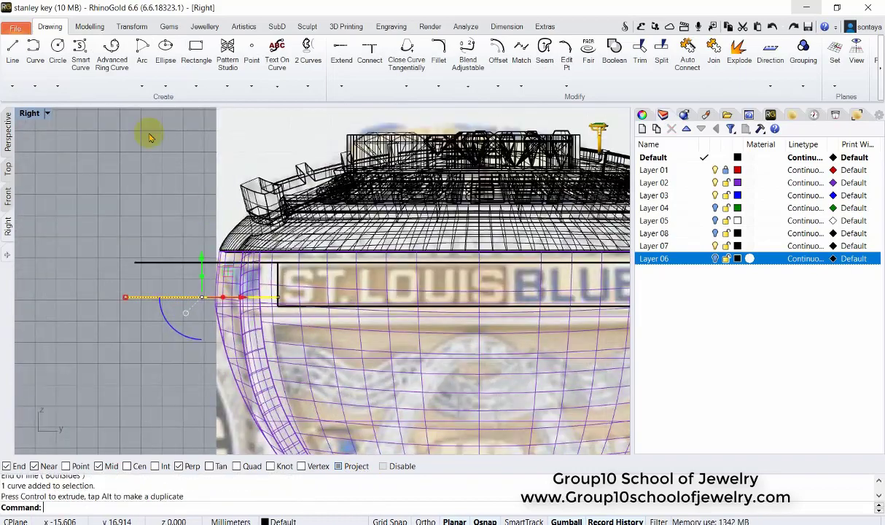
{"action": "key", "text": "Return"}
{"action": "scroll", "coordinate": [273, 270], "scroll_direction": "up", "scroll_amount": 1}
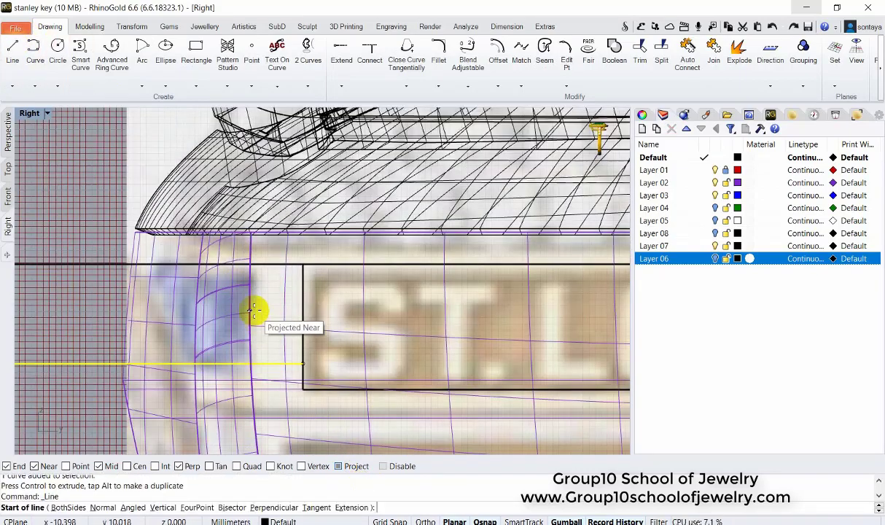
- Add a short vertical line, then trim and join the three lines into one end tab
{"action": "left_click", "coordinate": [237, 258]}
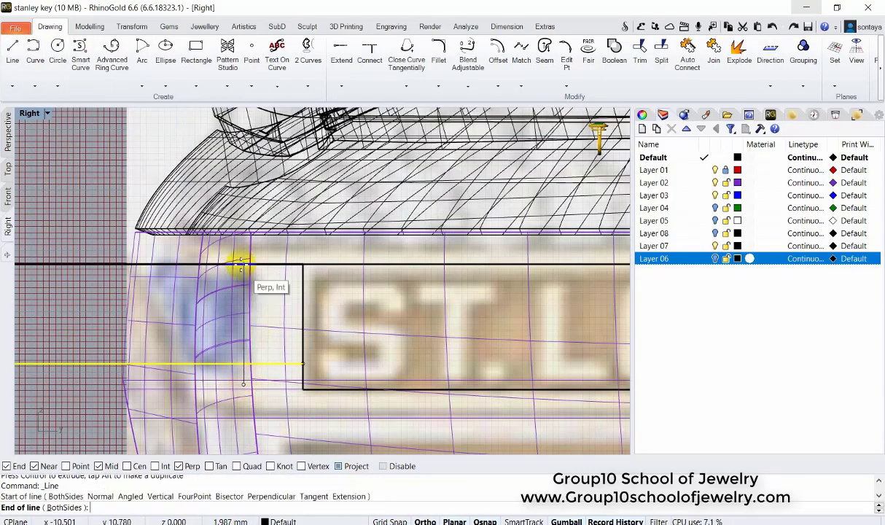
{"action": "scroll", "coordinate": [251, 283], "scroll_direction": "up", "scroll_amount": 1}
{"action": "left_click", "coordinate": [250, 283]}
{"action": "scroll", "coordinate": [102, 271], "scroll_direction": "down", "scroll_amount": 2}
{"action": "scroll", "coordinate": [102, 271], "scroll_direction": "up", "scroll_amount": 2}
{"action": "left_click_drag", "start_coordinate": [102, 271], "coordinate": [218, 300]}
{"action": "left_click", "coordinate": [640, 51]}
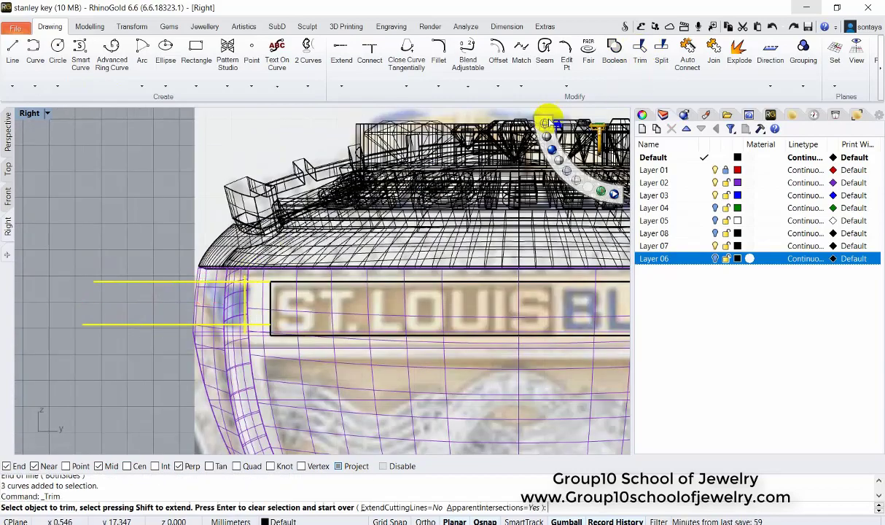
{"action": "scroll", "coordinate": [240, 350], "scroll_direction": "up", "scroll_amount": 2}
{"action": "scroll", "coordinate": [247, 370], "scroll_direction": "down", "scroll_amount": 2}
{"action": "left_click", "coordinate": [713, 51]}
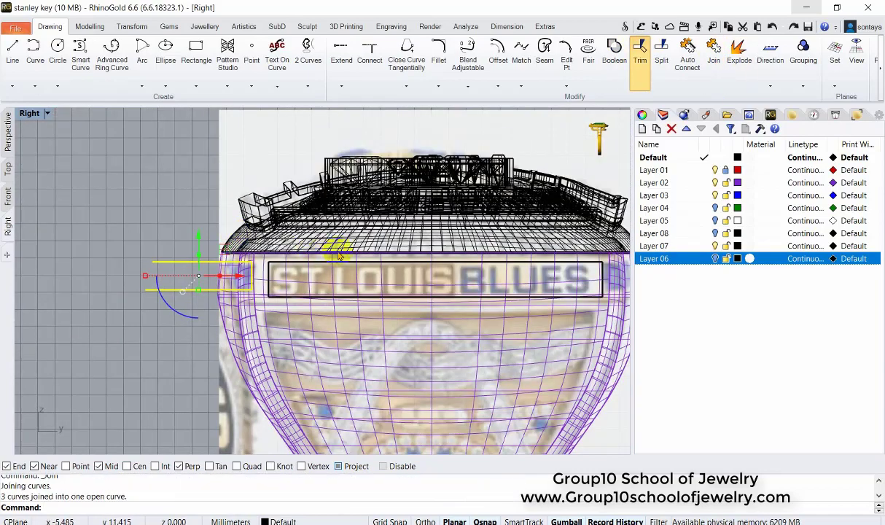
{"action": "scroll", "coordinate": [415, 219], "scroll_direction": "down", "scroll_amount": 2}
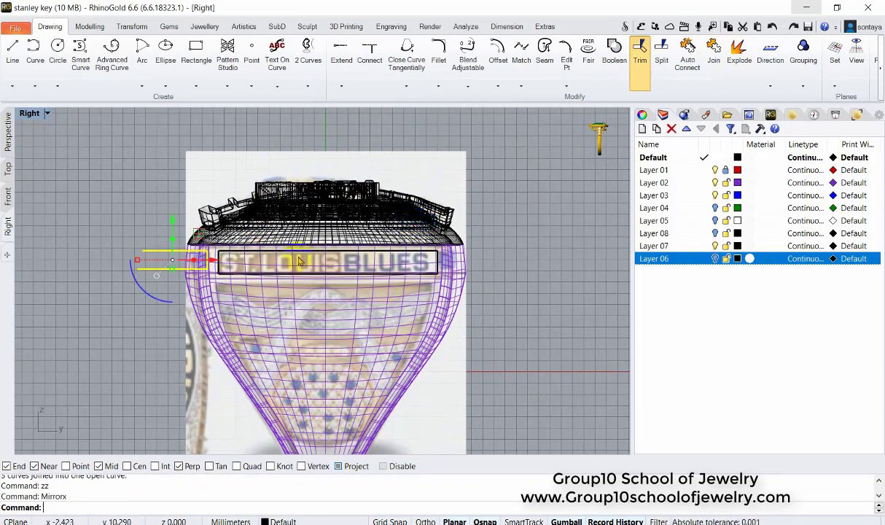
- Start Project on the Modelling tab and show the ring in a shaded, zoomed perspective view
{"action": "left_click", "coordinate": [90, 26]}
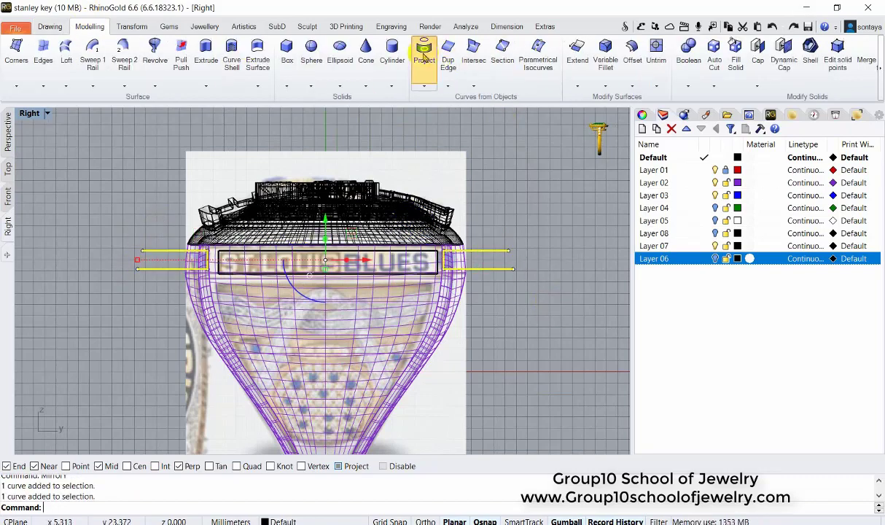
{"action": "left_click", "coordinate": [423, 51]}
{"action": "left_click", "coordinate": [8, 131]}
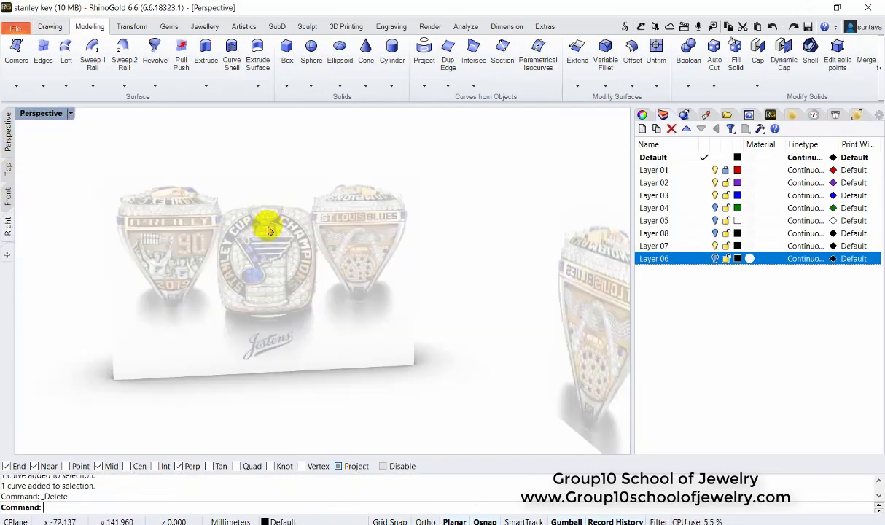
{"action": "scroll", "coordinate": [221, 251], "scroll_direction": "up", "scroll_amount": 3}
{"action": "scroll", "coordinate": [218, 285], "scroll_direction": "up", "scroll_amount": 3}
{"action": "scroll", "coordinate": [228, 265], "scroll_direction": "up", "scroll_amount": 2}
{"action": "scroll", "coordinate": [228, 265], "scroll_direction": "down", "scroll_amount": 3}
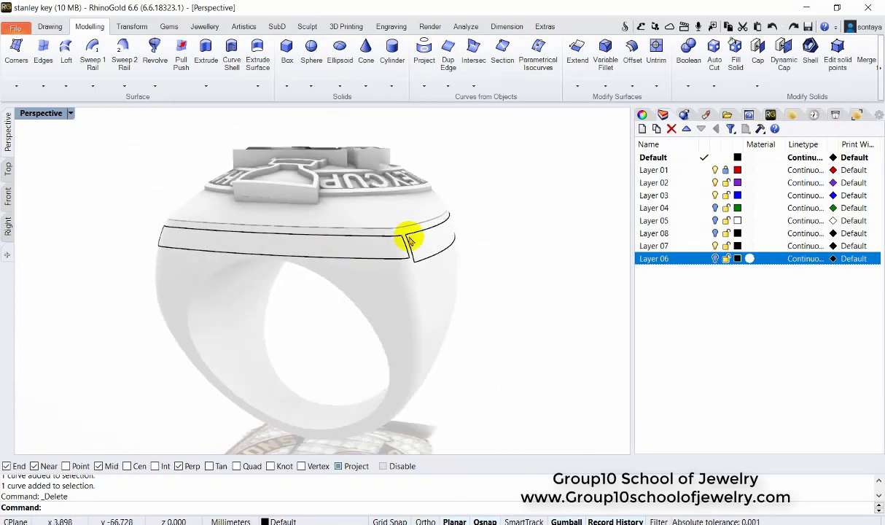
{"action": "scroll", "coordinate": [295, 247], "scroll_direction": "up", "scroll_amount": 2}
{"action": "key", "text": "ctrl+alt+s"}
- Check the band curves from several views and delete an unwanted overlapping band curve
{"action": "left_click", "coordinate": [315, 247]}
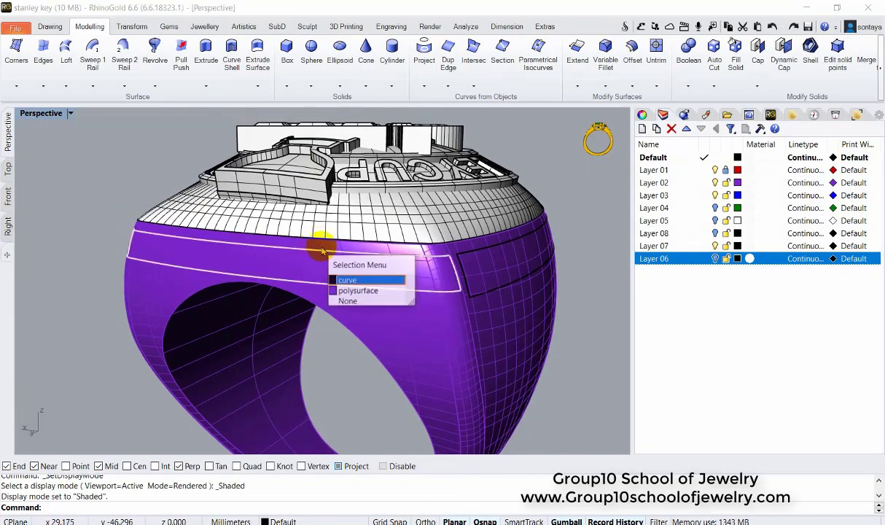
{"action": "mouse_move", "coordinate": [316, 246]}
{"action": "right_mouse_down"}
{"action": "mouse_move", "coordinate": [340, 207]}
{"action": "mouse_move", "coordinate": [121, 193]}
{"action": "right_mouse_up"}
{"action": "left_click", "coordinate": [7, 219]}
{"action": "key", "text": "ctrl+z"}
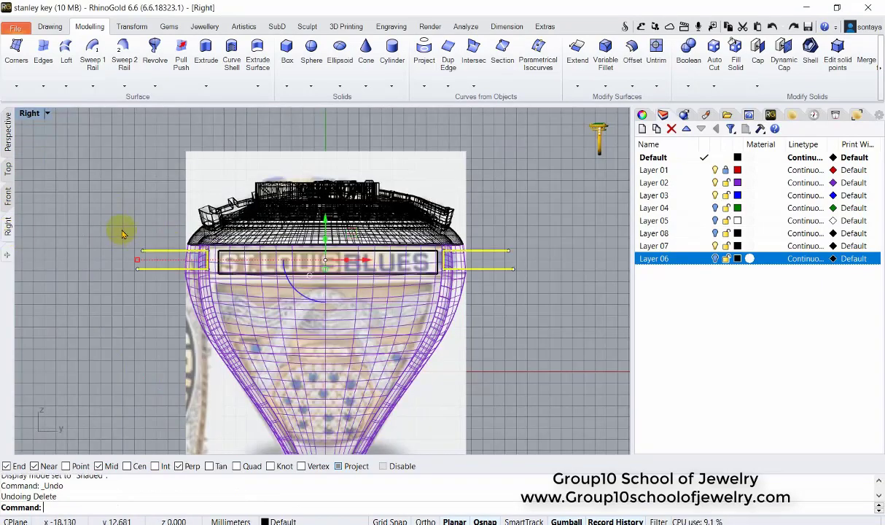
{"action": "left_click", "coordinate": [8, 128]}
{"action": "mouse_move", "coordinate": [208, 296]}
{"action": "right_mouse_down"}
{"action": "mouse_move", "coordinate": [204, 251]}
{"action": "mouse_move", "coordinate": [261, 283]}
{"action": "mouse_move", "coordinate": [109, 217]}
{"action": "right_mouse_up"}
{"action": "left_click", "coordinate": [109, 217]}
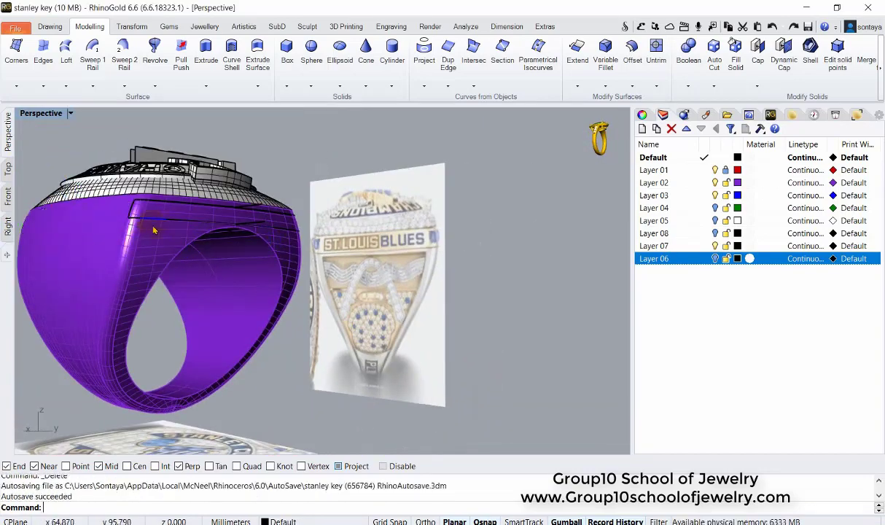
{"action": "left_click", "coordinate": [7, 196]}
{"action": "left_click", "coordinate": [340, 249]}
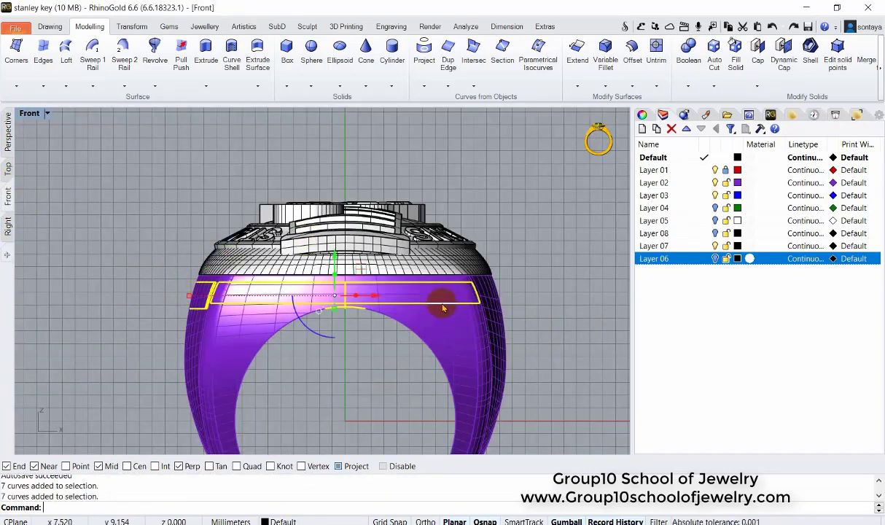
{"action": "left_click", "coordinate": [437, 291]}
{"action": "left_click", "coordinate": [474, 329]}
{"action": "key", "text": "Delete"}
- Select the band edge curve in the front and right views, undoing an accidental panel-curve move
{"action": "right_click_drag", "start_coordinate": [339, 240], "coordinate": [281, 258]}
{"action": "left_click", "coordinate": [281, 259]}
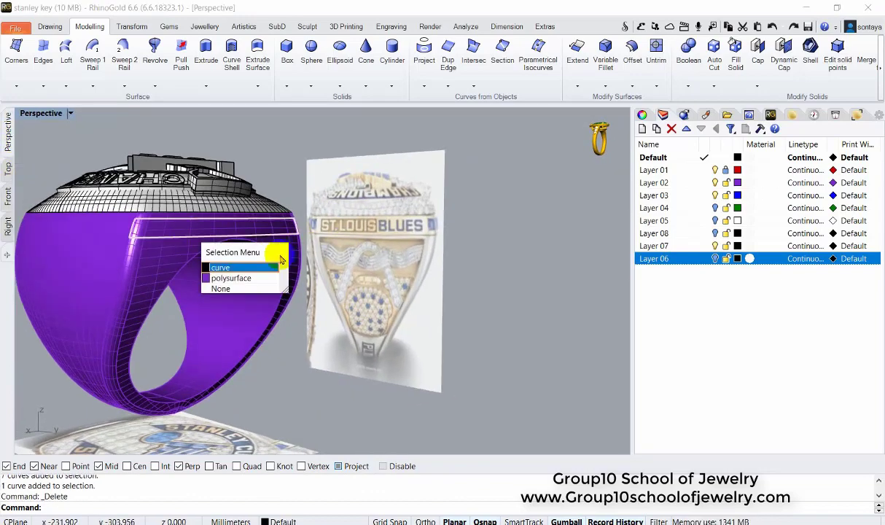
{"action": "left_click", "coordinate": [7, 203]}
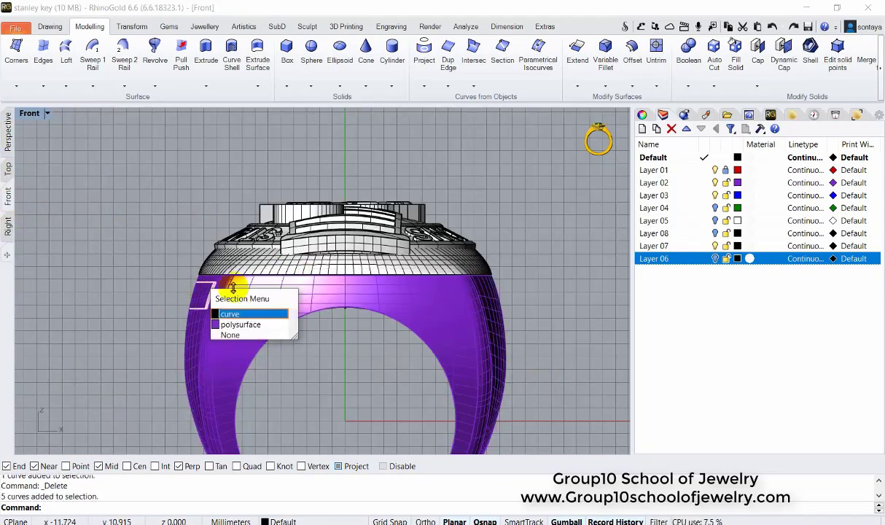
{"action": "left_click", "coordinate": [230, 313]}
{"action": "scroll", "coordinate": [193, 279], "scroll_direction": "up", "scroll_amount": 2}
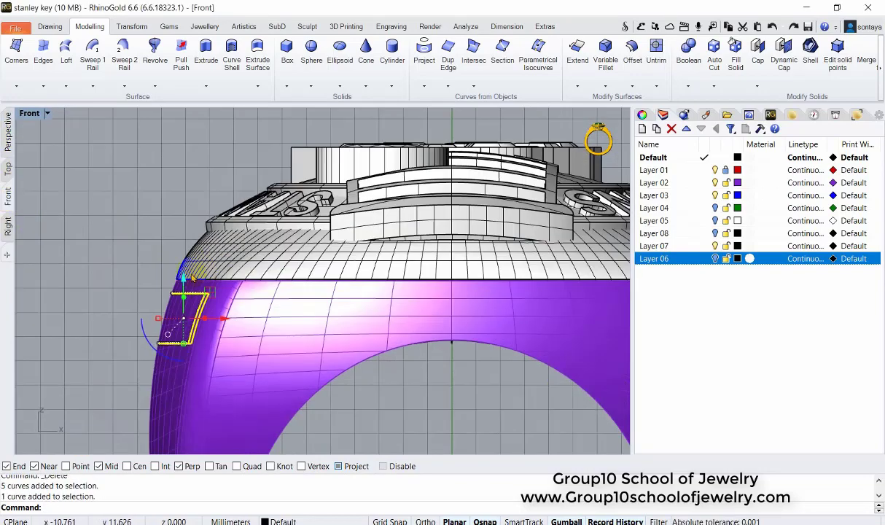
{"action": "left_click", "coordinate": [8, 224]}
{"action": "scroll", "coordinate": [434, 286], "scroll_direction": "up", "scroll_amount": 2}
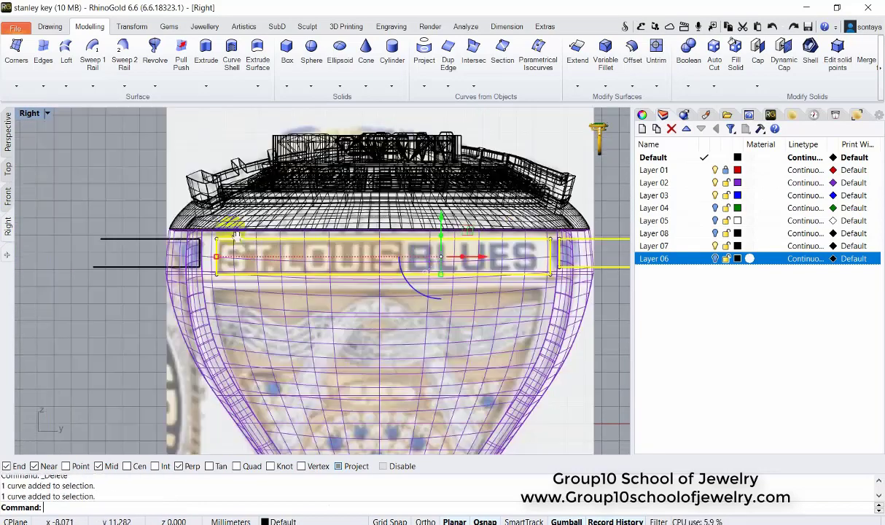
{"action": "key", "text": "Left"}
{"action": "key", "text": "Left"}
{"action": "key", "text": "Left"}
{"action": "left_click_drag", "start_coordinate": [234, 253], "coordinate": [117, 253]}
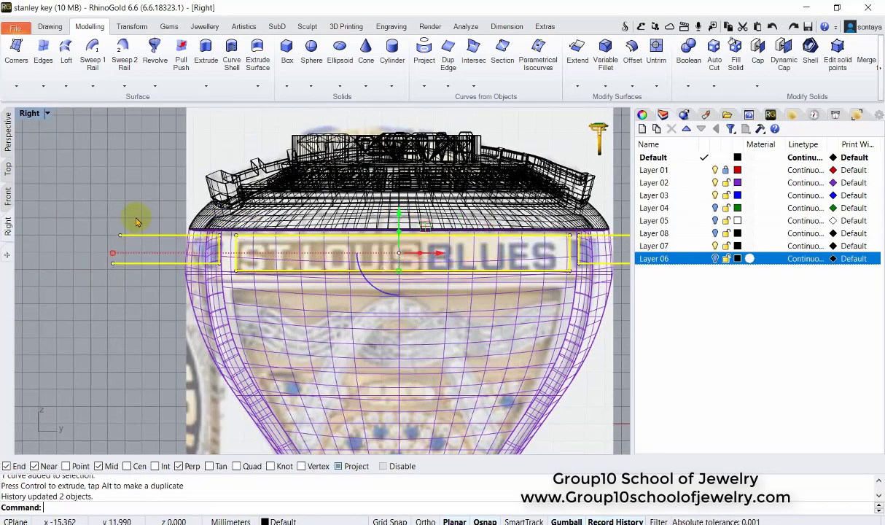
{"action": "key", "text": "ctrl+z"}
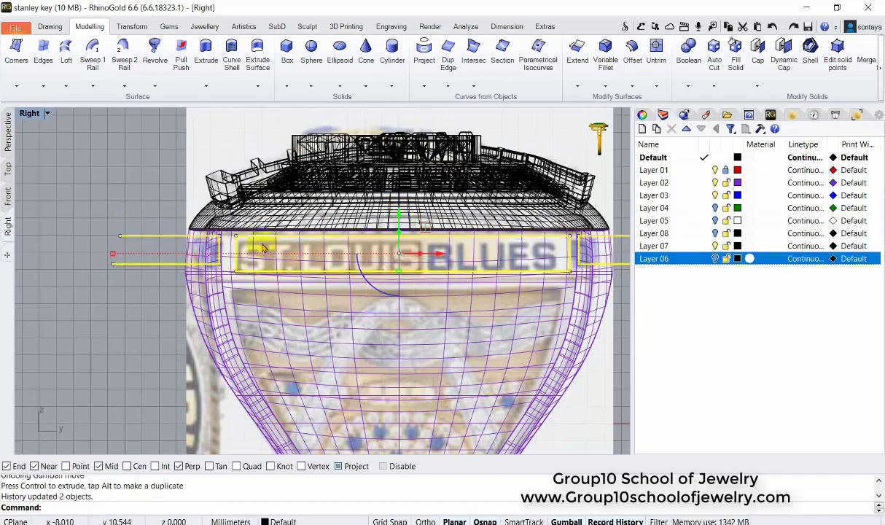
{"action": "scroll", "coordinate": [151, 304], "scroll_direction": "up", "scroll_amount": 1}
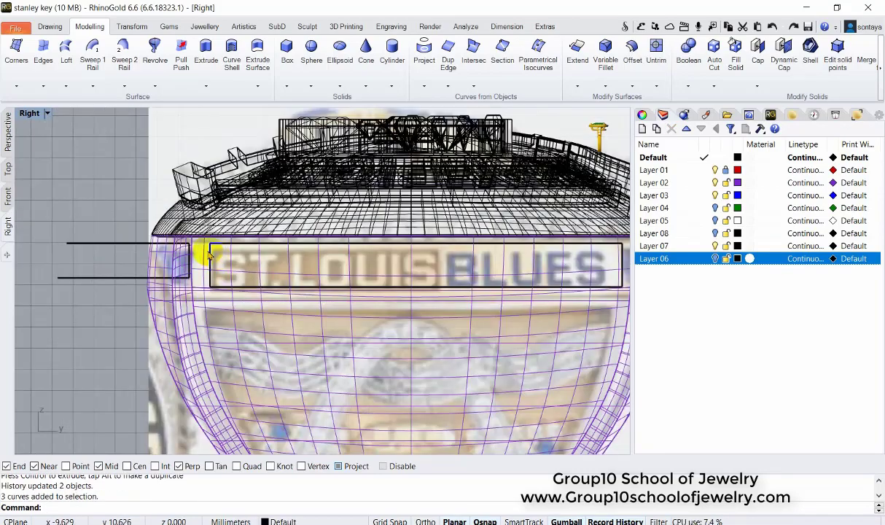
- Delete an unwanted projected curve near the lettering-panel outline
{"action": "left_click", "coordinate": [211, 255]}
{"action": "left_click", "coordinate": [8, 128]}
{"action": "right_click_drag", "start_coordinate": [292, 277], "coordinate": [355, 268]}
{"action": "left_click", "coordinate": [354, 268]}
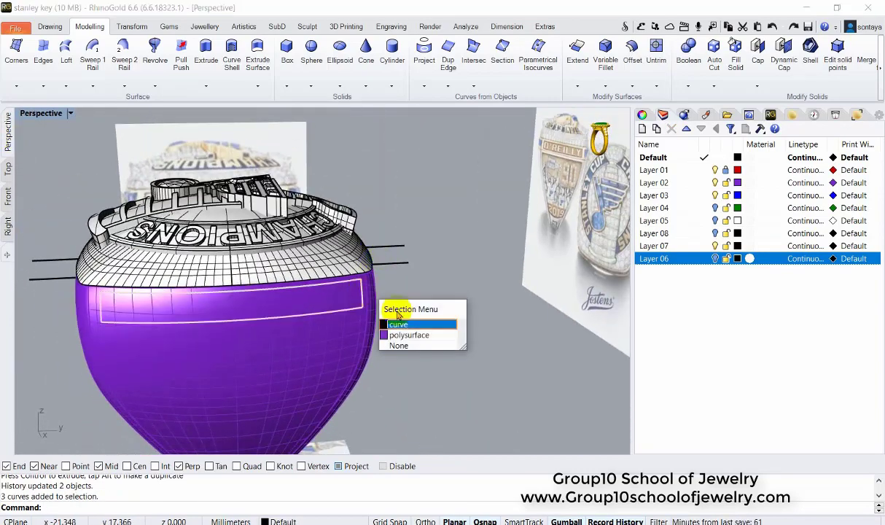
{"action": "left_click", "coordinate": [389, 323]}
{"action": "right_click_drag", "start_coordinate": [390, 322], "coordinate": [301, 300]}
{"action": "key", "text": "Delete"}
- Project the lettering-panel curve onto the purple shank from the right view
{"action": "key", "text": "ctrl+Tab"}
{"action": "key", "text": "ctrl+Tab"}
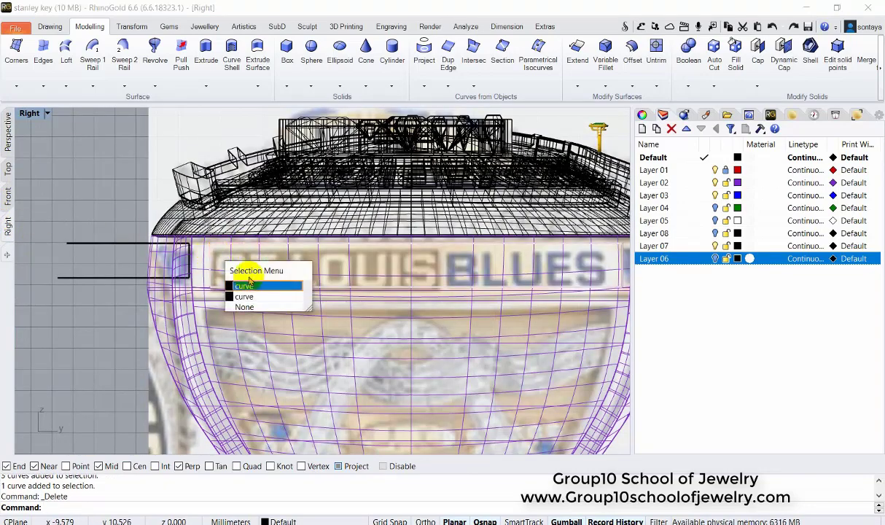
{"action": "left_click", "coordinate": [248, 285]}
{"action": "scroll", "coordinate": [218, 248], "scroll_direction": "down", "scroll_amount": 3}
{"action": "left_click", "coordinate": [424, 49]}
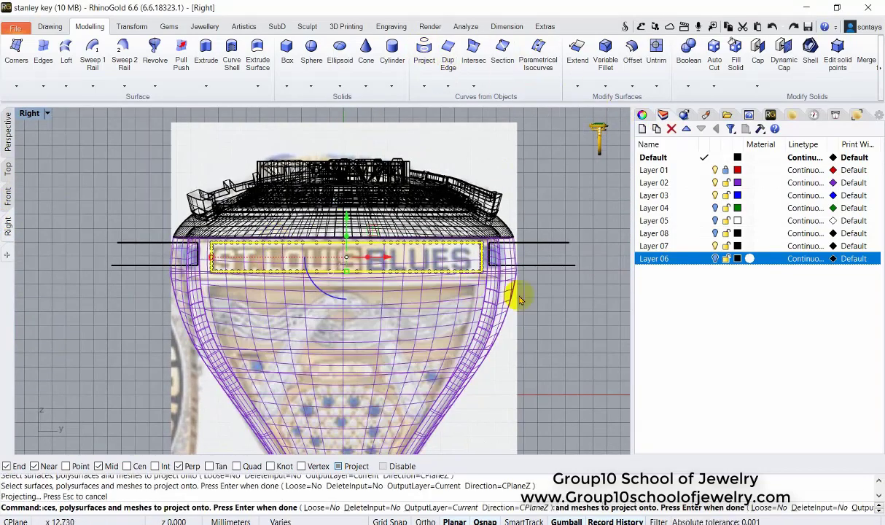
{"action": "left_click", "coordinate": [519, 298]}
{"action": "key", "text": "Return"}
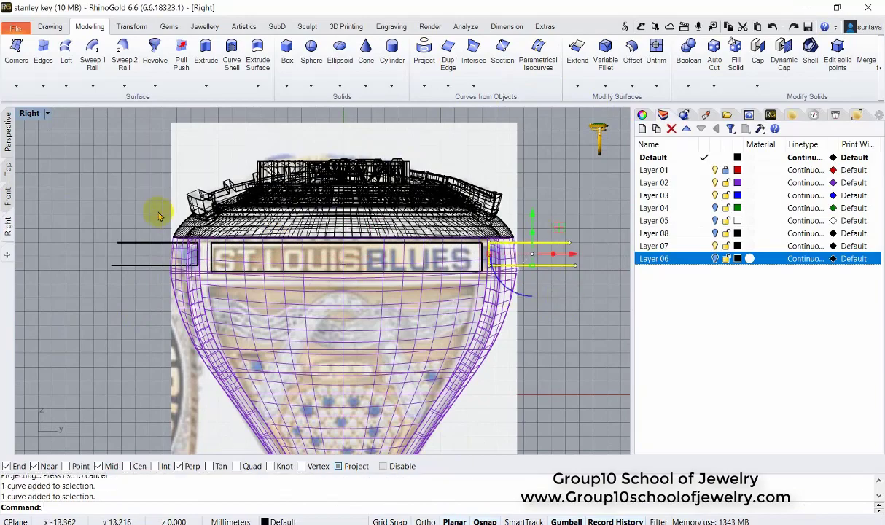
- Project the end-tab curve onto the shank and delete the leftover flat curve
{"action": "right_click", "coordinate": [445, 207]}
{"action": "left_click", "coordinate": [510, 277]}
{"action": "key", "text": "Return"}
{"action": "key", "text": "Delete"}
{"action": "key", "text": "ctrl+Tab"}
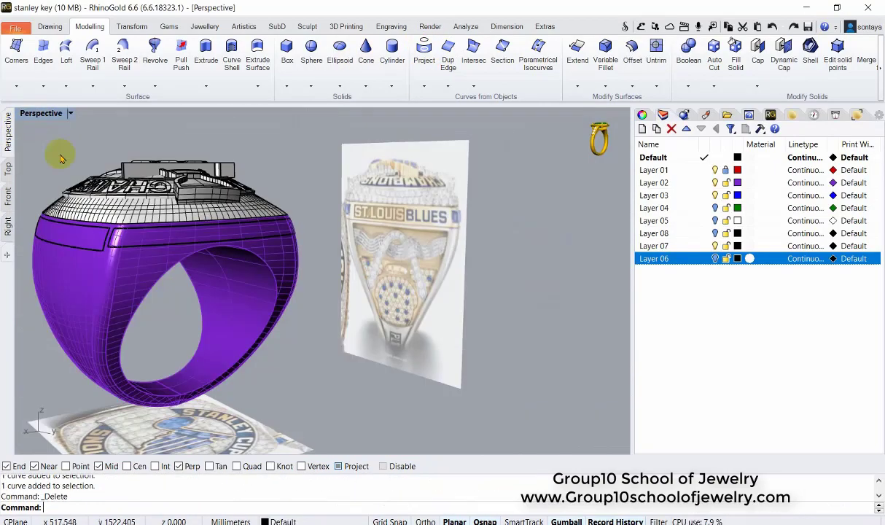
{"action": "right_click_drag", "start_coordinate": [62, 158], "coordinate": [306, 243]}
{"action": "scroll", "coordinate": [292, 281], "scroll_direction": "up", "scroll_amount": 3}
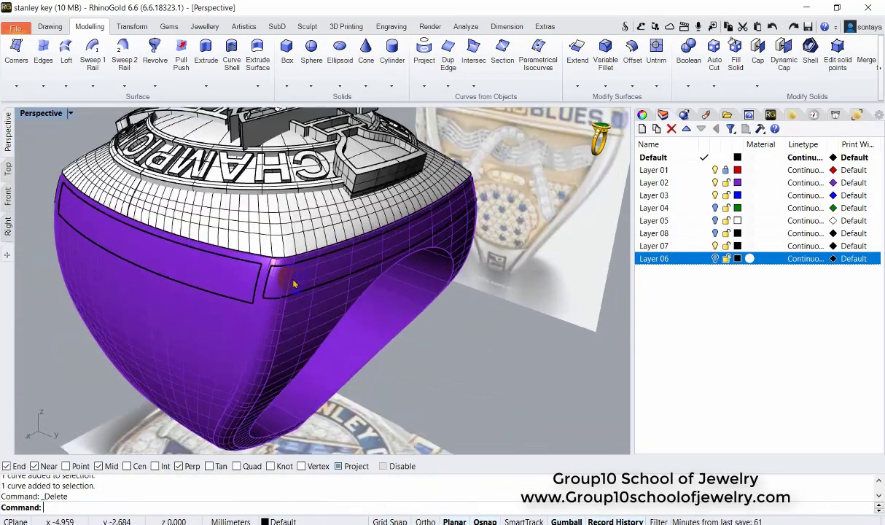
{"action": "scroll", "coordinate": [190, 198], "scroll_direction": "up", "scroll_amount": 2}
- Select the projected panel outline and apply a pull/push to the ring band
{"action": "left_click", "coordinate": [189, 197]}
{"action": "scroll", "coordinate": [297, 334], "scroll_direction": "down", "scroll_amount": 2}
{"action": "key", "text": "Escape"}
{"action": "scroll", "coordinate": [233, 193], "scroll_direction": "up", "scroll_amount": 2}
{"action": "scroll", "coordinate": [267, 214], "scroll_direction": "up", "scroll_amount": 2}
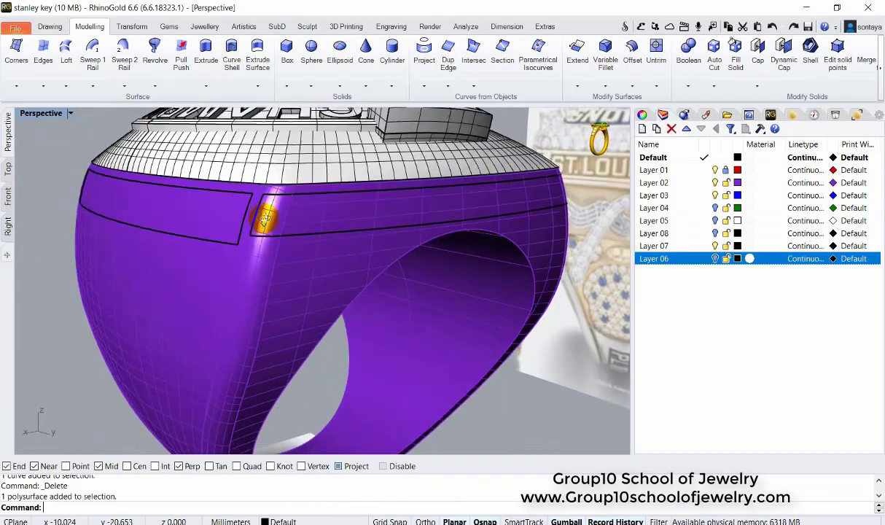
{"action": "left_click", "coordinate": [287, 185]}
{"action": "left_click", "coordinate": [342, 226]}
{"action": "left_click", "coordinate": [181, 59]}
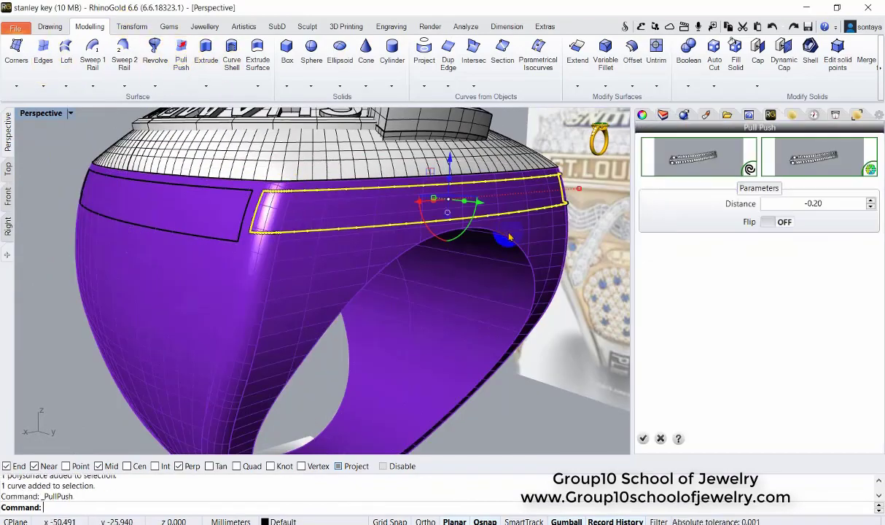
{"action": "left_click", "coordinate": [512, 334]}
{"action": "scroll", "coordinate": [389, 275], "scroll_direction": "down", "scroll_amount": 3}
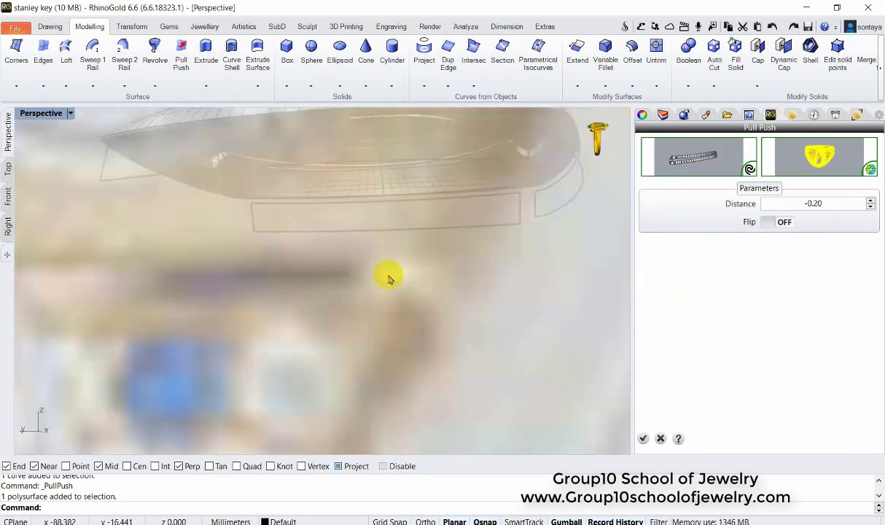
{"action": "left_click", "coordinate": [642, 438]}
{"action": "right_click_drag", "start_coordinate": [326, 253], "coordinate": [464, 314]}
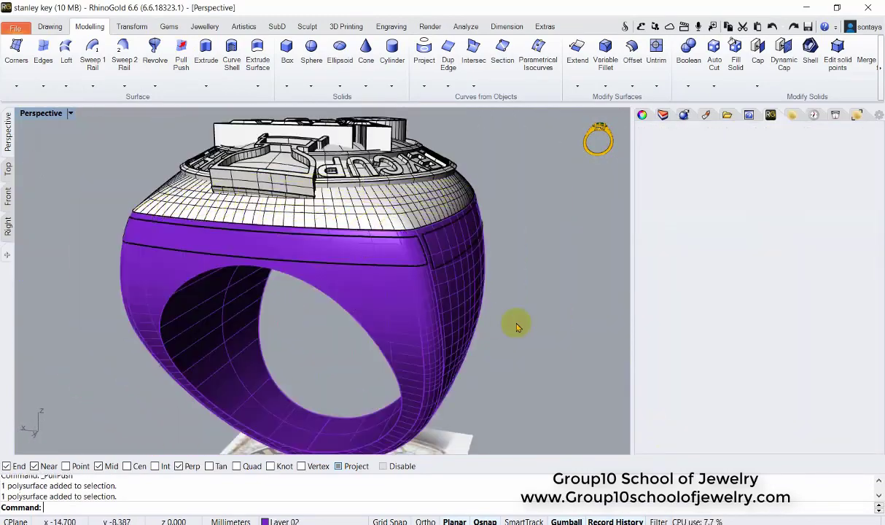
- Split the shank using the projected panel and tab outlines as cutters
{"action": "type", "text": "split"}
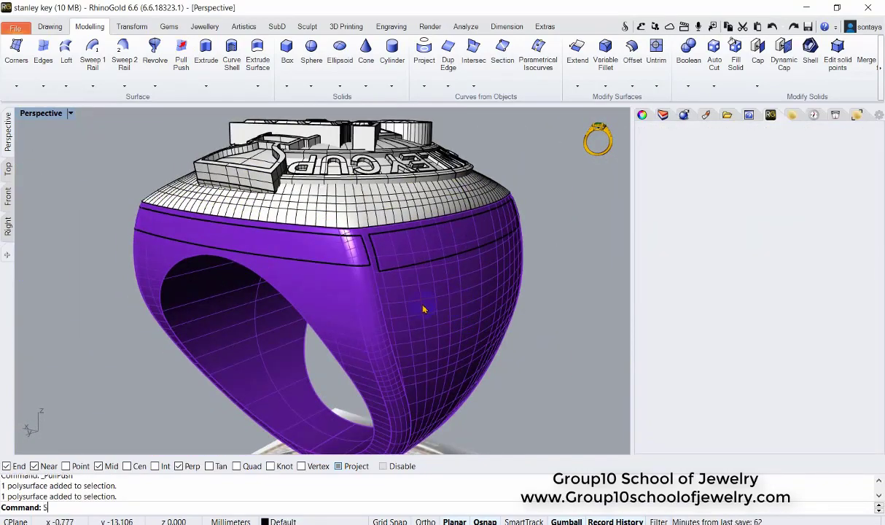
{"action": "key", "text": "Return"}
{"action": "left_click", "coordinate": [447, 303]}
{"action": "left_click", "coordinate": [447, 302]}
{"action": "right_click_drag", "start_coordinate": [447, 302], "coordinate": [511, 291]}
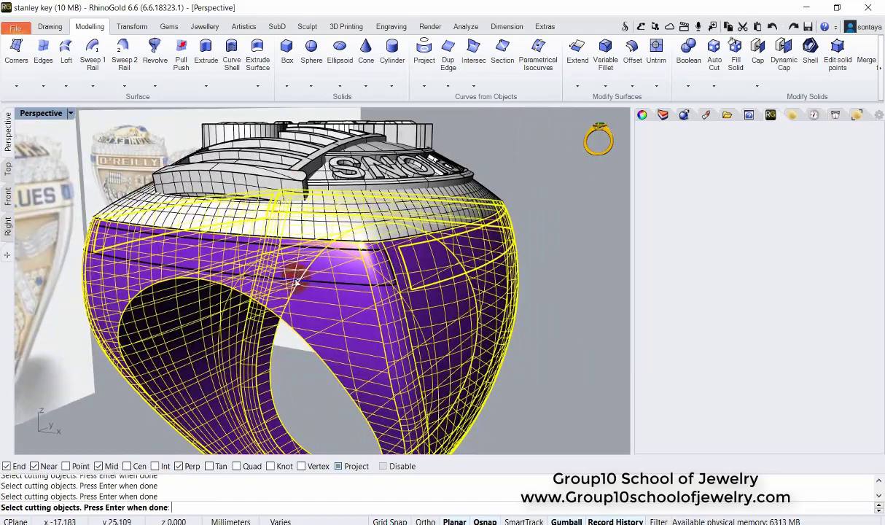
{"action": "key", "text": "Return"}
- Offset the split-off tab pieces into 0.5 mm solids and select the lettering panel piece
{"action": "left_click", "coordinate": [474, 234]}
{"action": "left_click", "coordinate": [632, 49]}
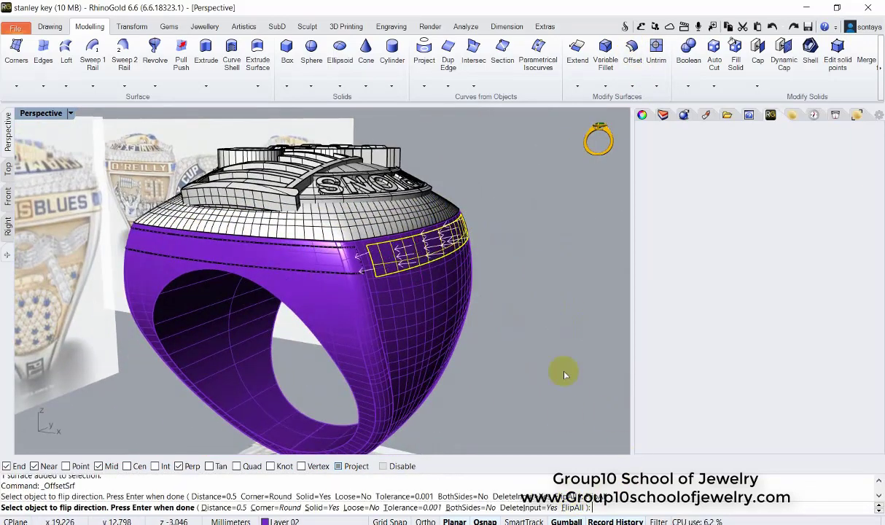
{"action": "key", "text": "Return"}
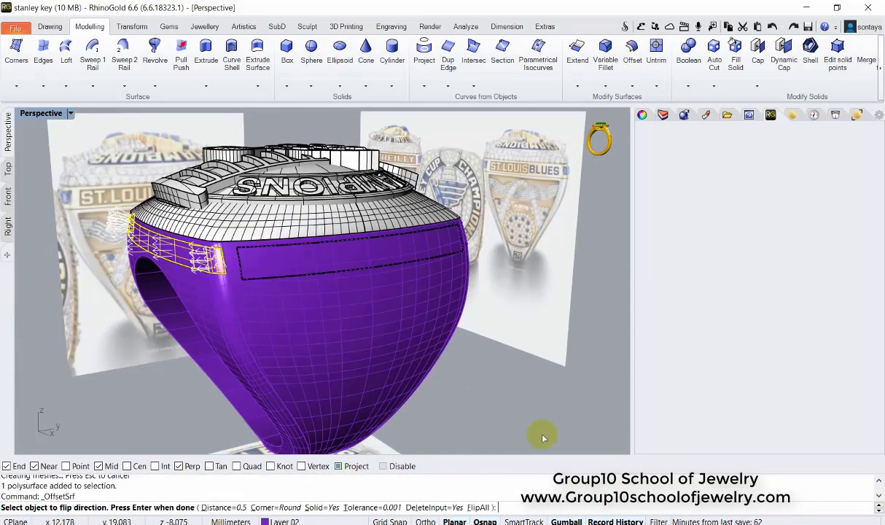
{"action": "right_click_drag", "start_coordinate": [550, 324], "coordinate": [241, 266]}
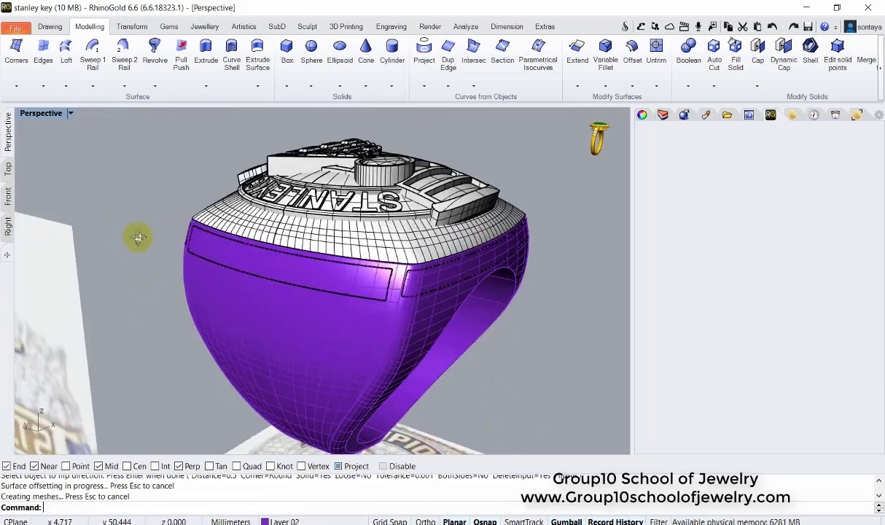
{"action": "key", "text": "Return"}
{"action": "right_click_drag", "start_coordinate": [252, 276], "coordinate": [377, 284]}
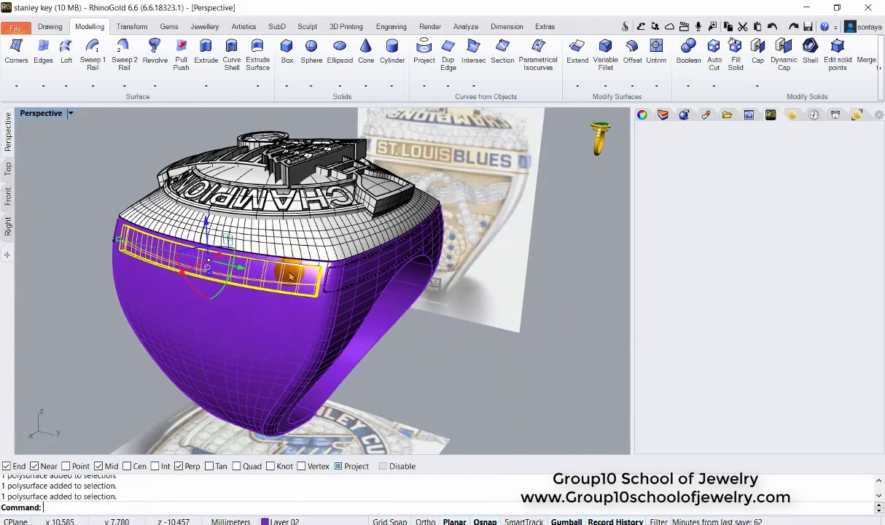
{"action": "right_click_drag", "start_coordinate": [176, 264], "coordinate": [384, 260]}
{"action": "left_click", "coordinate": [385, 261]}
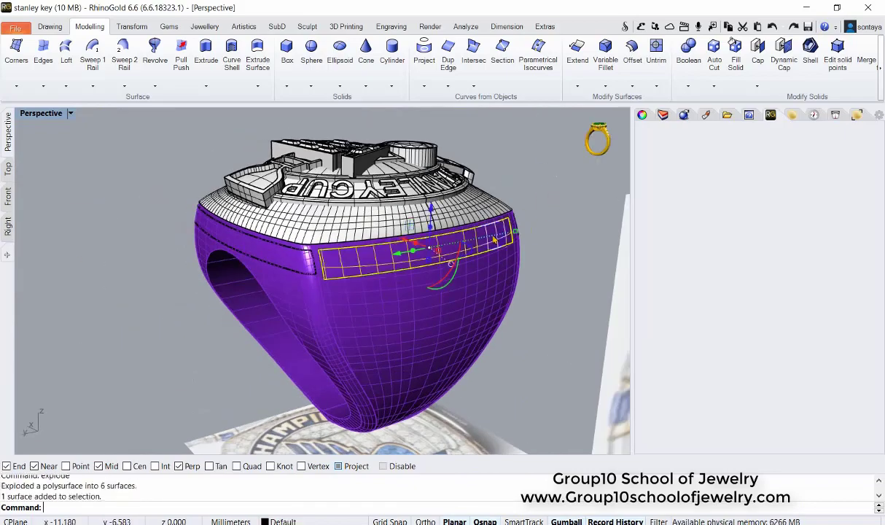
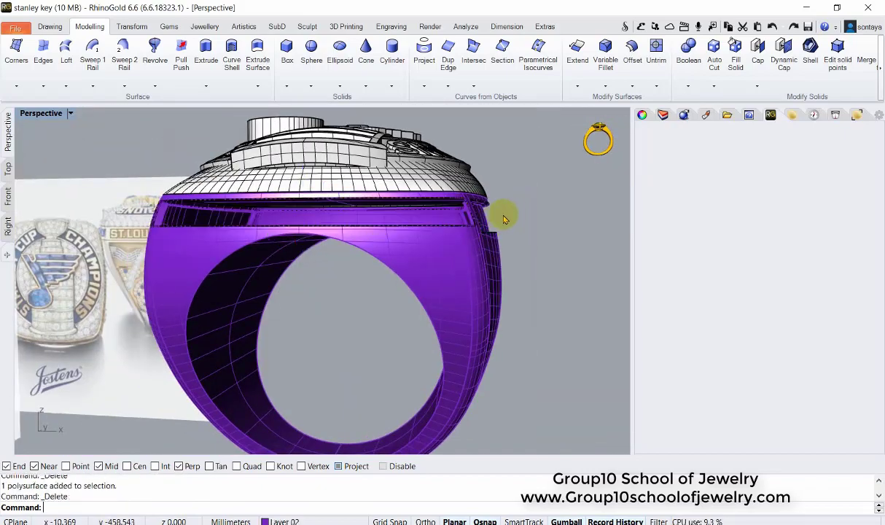
- Select all curves with the SelCrv popup and delete them
{"action": "right_click_drag", "start_coordinate": [443, 220], "coordinate": [434, 248]}
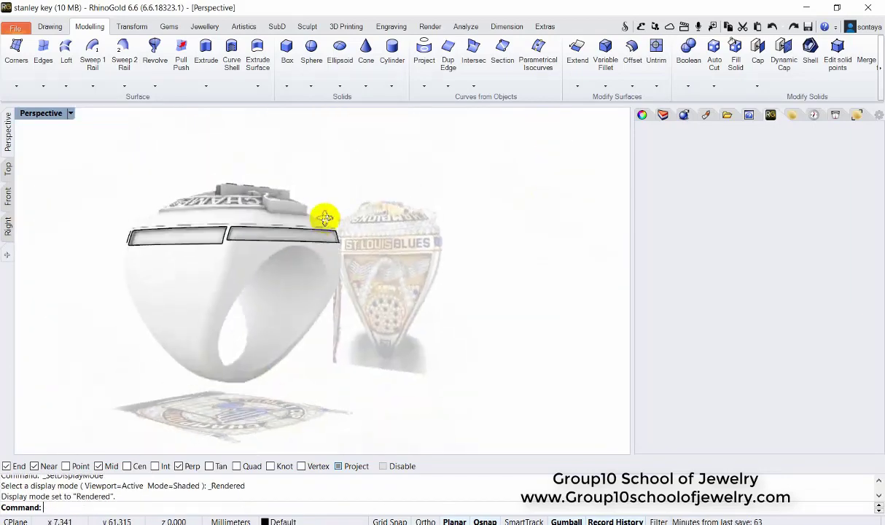
{"action": "middle_click", "coordinate": [502, 226]}
{"action": "left_click", "coordinate": [502, 227]}
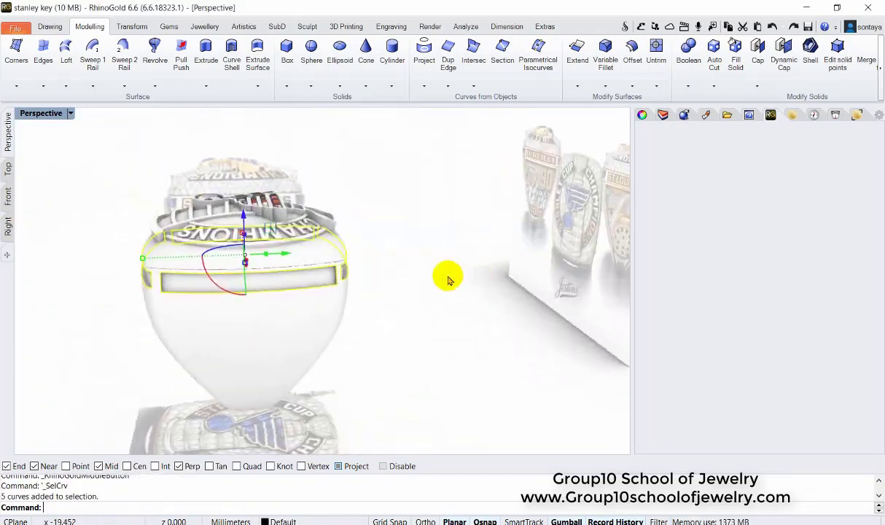
{"action": "key", "text": "Delete"}
- Undo the curve deletion, the join and the band explode
{"action": "right_click_drag", "start_coordinate": [276, 241], "coordinate": [326, 253]}
{"action": "scroll", "coordinate": [410, 240], "scroll_direction": "up", "scroll_amount": 3}
{"action": "scroll", "coordinate": [410, 241], "scroll_direction": "down", "scroll_amount": 3}
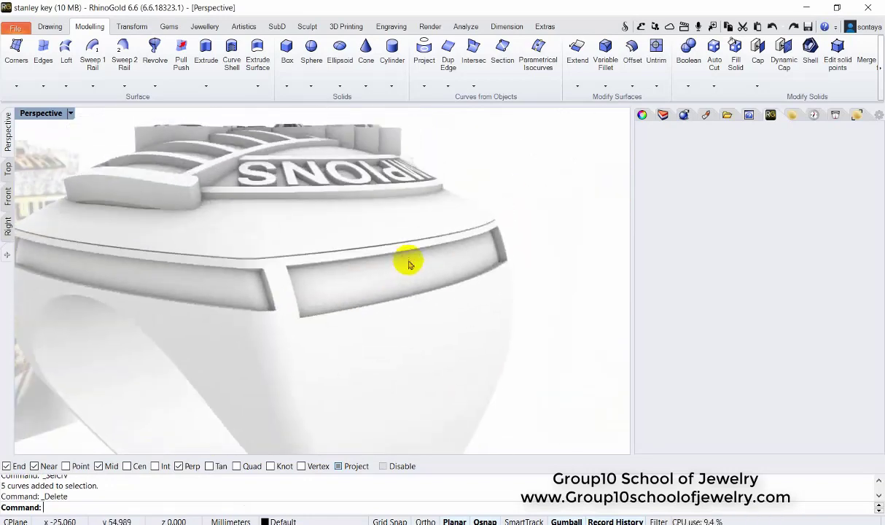
{"action": "scroll", "coordinate": [474, 276], "scroll_direction": "down", "scroll_amount": 2}
{"action": "right_click_drag", "start_coordinate": [473, 276], "coordinate": [464, 300]}
{"action": "key", "text": "ctrl+z"}
{"action": "key", "text": "ctrl+z"}
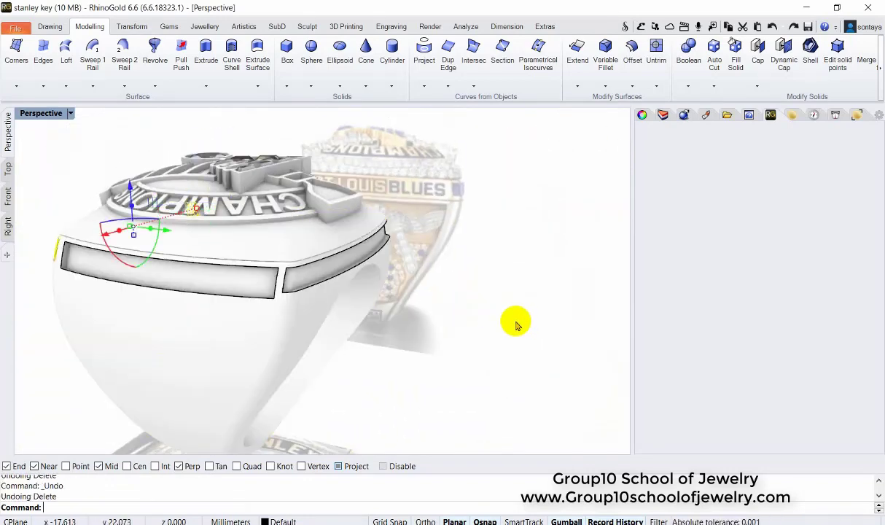
{"action": "key", "text": "ctrl+alt+s"}
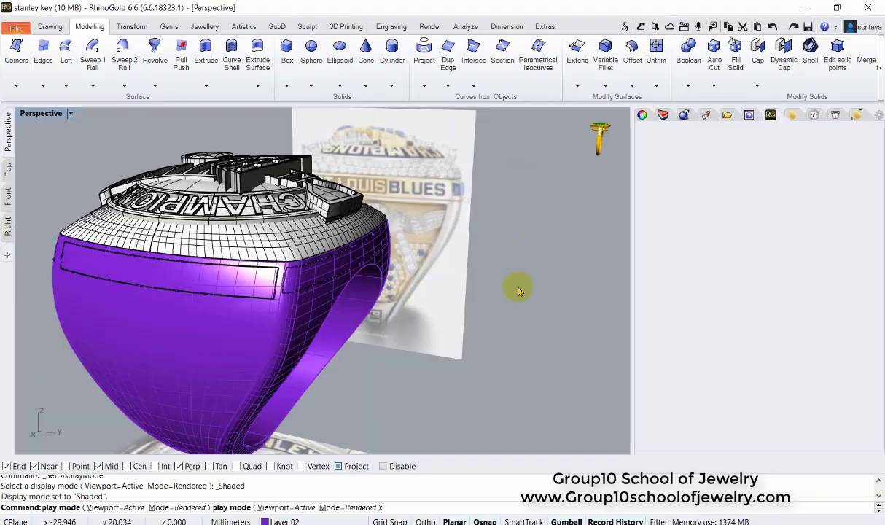
- Switch to Wireframe display and undo the latest OffsetSrf
{"action": "key", "text": "ctrl+alt+w"}
{"action": "mouse_move", "coordinate": [465, 277]}
{"action": "right_mouse_down"}
{"action": "mouse_move", "coordinate": [452, 256]}
{"action": "mouse_move", "coordinate": [368, 282]}
{"action": "mouse_move", "coordinate": [451, 282]}
{"action": "right_mouse_up"}
{"action": "key", "text": "ctrl+z"}
{"action": "scroll", "coordinate": [421, 234], "scroll_direction": "up", "scroll_amount": 3}
{"action": "key", "text": "ctrl+z"}
- Offset the selected band surfaces 0.3 as a solid with OffsetSrf
{"action": "scroll", "coordinate": [368, 282], "scroll_direction": "down", "scroll_amount": 3}
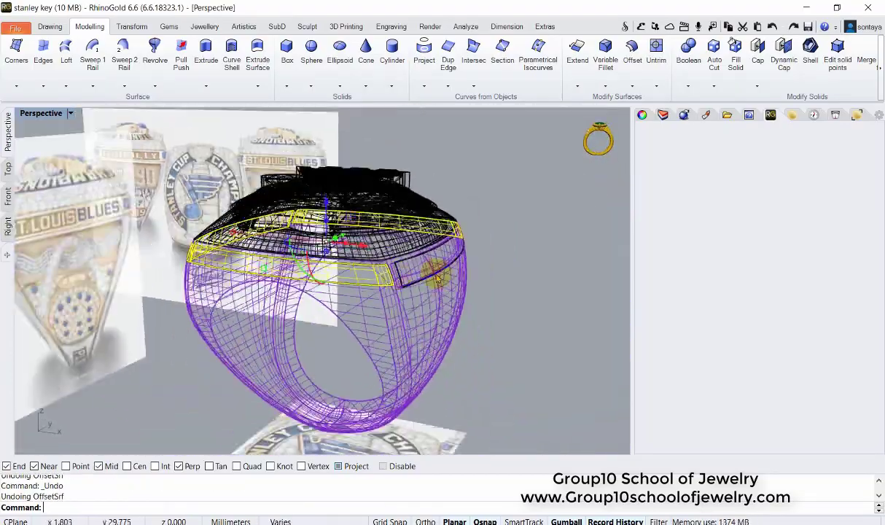
{"action": "scroll", "coordinate": [451, 282], "scroll_direction": "up", "scroll_amount": 3}
{"action": "left_click", "coordinate": [335, 292]}
{"action": "scroll", "coordinate": [335, 292], "scroll_direction": "down", "scroll_amount": 3}
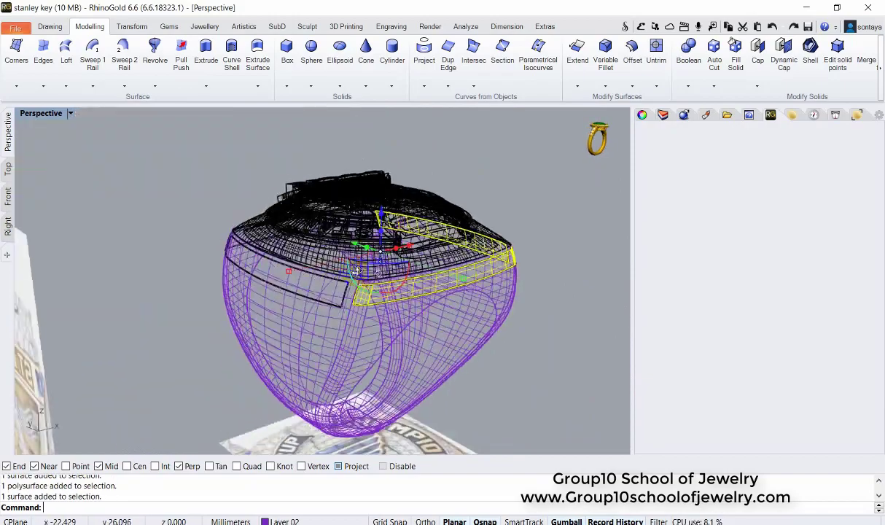
{"action": "mouse_move", "coordinate": [334, 292]}
{"action": "right_mouse_down"}
{"action": "mouse_move", "coordinate": [154, 227]}
{"action": "mouse_move", "coordinate": [475, 271]}
{"action": "right_mouse_up"}
{"action": "scroll", "coordinate": [153, 227], "scroll_direction": "up", "scroll_amount": 3}
{"action": "scroll", "coordinate": [476, 271], "scroll_direction": "down", "scroll_amount": 5}
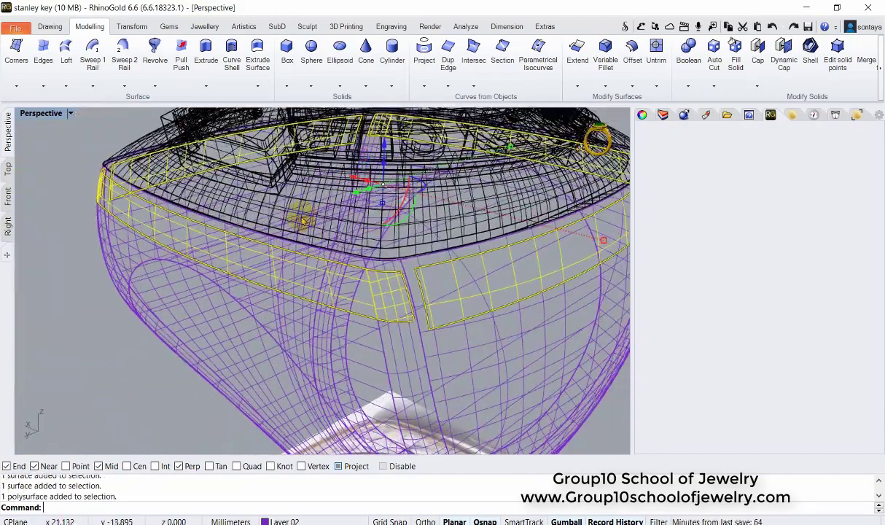
{"action": "left_click", "coordinate": [632, 51]}
{"action": "type", "text": "0.3"}
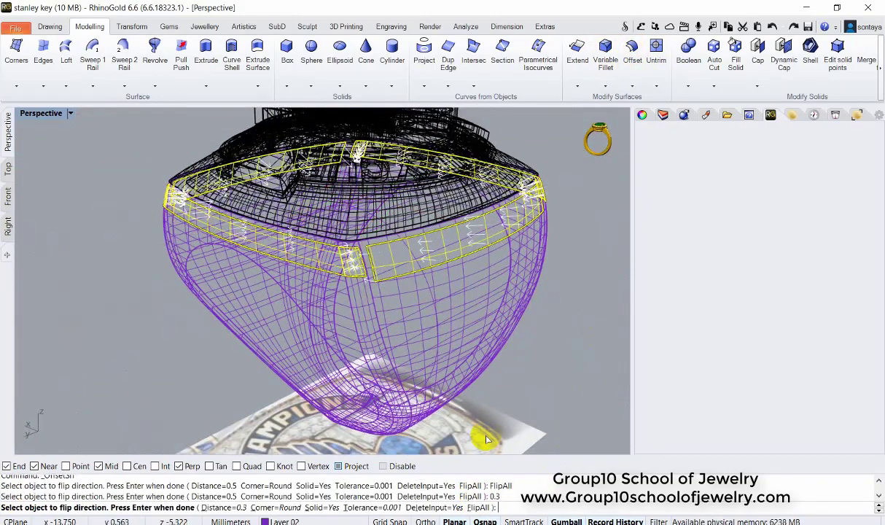
{"action": "key", "text": "Return"}
- Explode the new offset band into its 14 separate surfaces
{"action": "scroll", "coordinate": [287, 259], "scroll_direction": "up", "scroll_amount": 3}
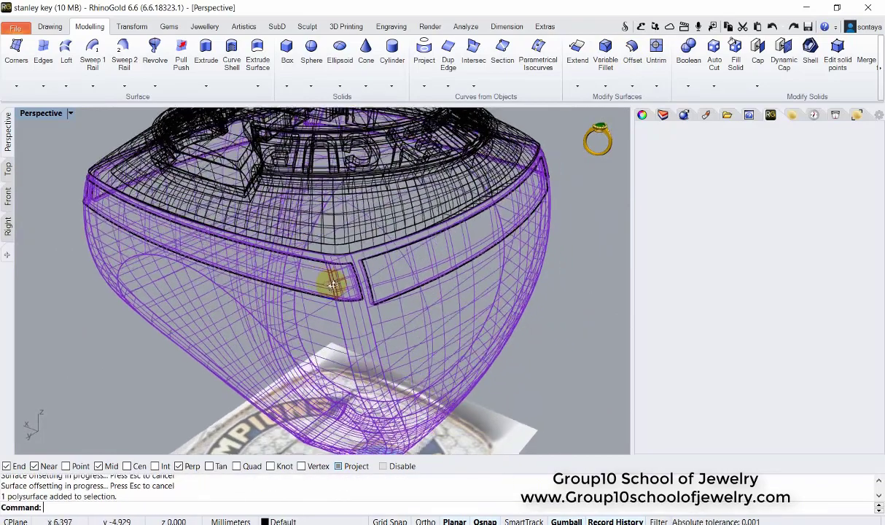
{"action": "right_click_drag", "start_coordinate": [332, 280], "coordinate": [130, 213]}
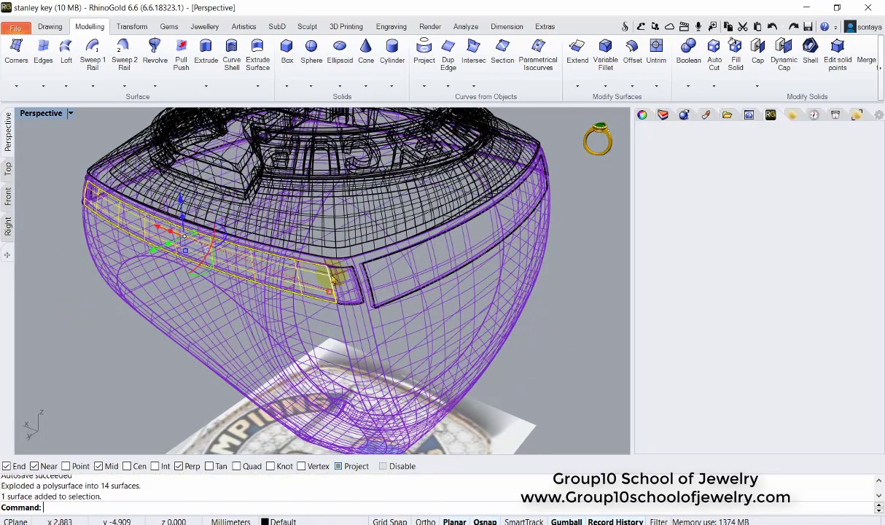
{"action": "key", "text": "ctrl+alt+s"}
{"action": "scroll", "coordinate": [543, 128], "scroll_direction": "up", "scroll_amount": 3}
{"action": "scroll", "coordinate": [543, 128], "scroll_direction": "down", "scroll_amount": 2}
{"action": "scroll", "coordinate": [174, 233], "scroll_direction": "up", "scroll_amount": 3}
- Delete the unwanted face and hide the band panel on one side
{"action": "key", "text": "Delete"}
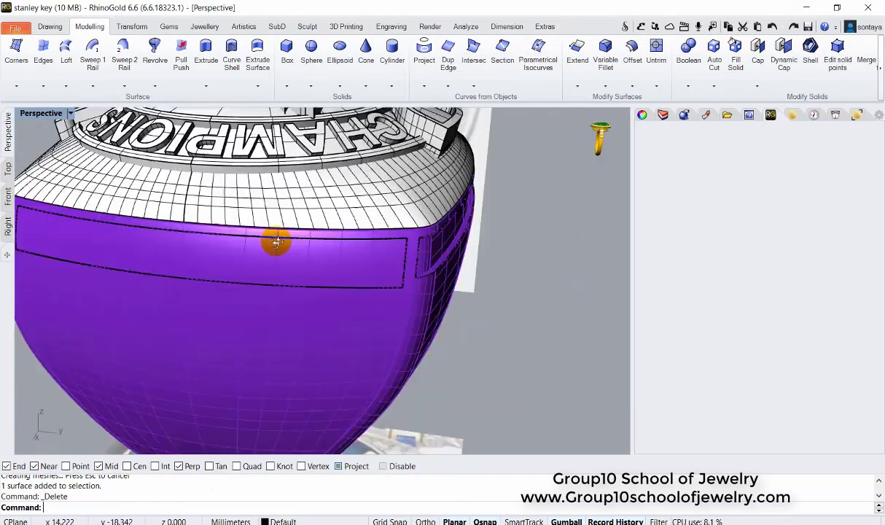
{"action": "left_click", "coordinate": [276, 241]}
{"action": "right_click_drag", "start_coordinate": [277, 241], "coordinate": [291, 248]}
{"action": "left_click", "coordinate": [405, 267]}
{"action": "left_click", "coordinate": [451, 292]}
{"action": "mouse_move", "coordinate": [406, 267]}
{"action": "right_mouse_down"}
{"action": "mouse_move", "coordinate": [451, 292]}
{"action": "mouse_move", "coordinate": [268, 270]}
{"action": "right_mouse_up"}
{"action": "right_click_drag", "start_coordinate": [400, 298], "coordinate": [394, 272]}
{"action": "left_click", "coordinate": [394, 273]}
{"action": "type", "text": "explode"}
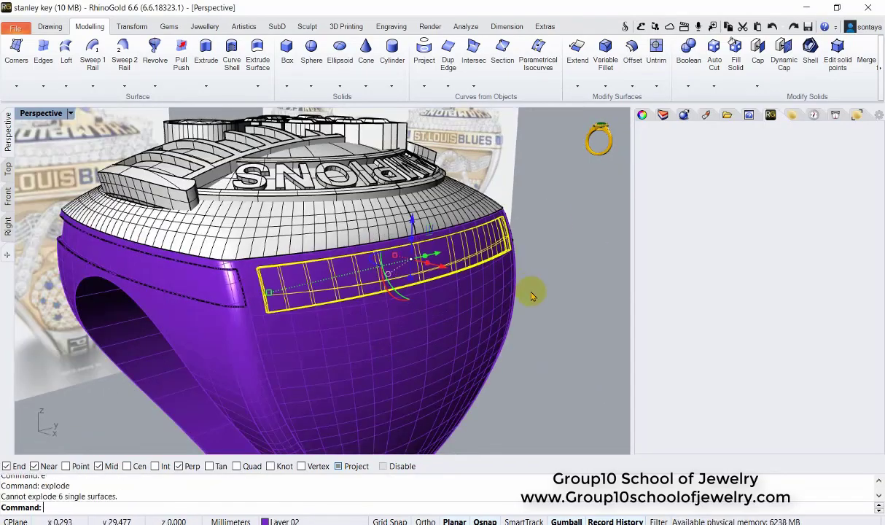
{"action": "left_click", "coordinate": [554, 113]}
- Hide the remaining band panel on the ring's other side
{"action": "right_click_drag", "start_coordinate": [554, 113], "coordinate": [348, 277]}
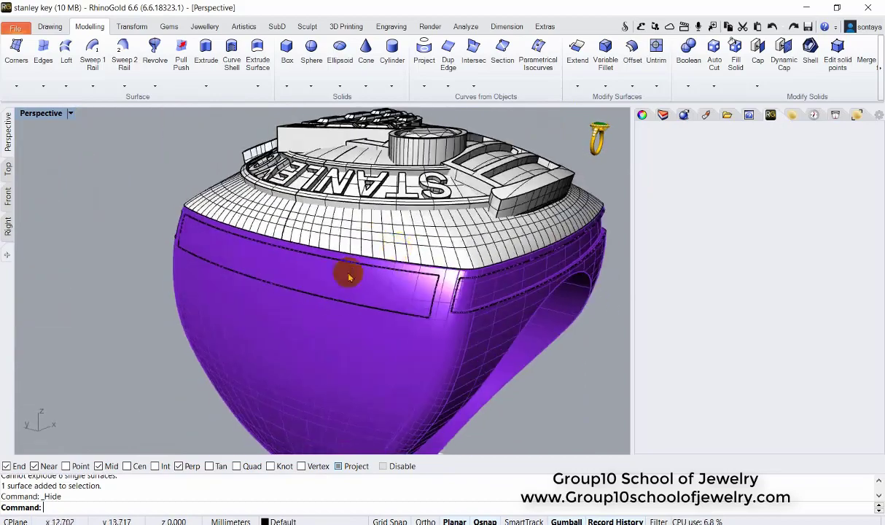
{"action": "left_click", "coordinate": [203, 248]}
{"action": "left_click", "coordinate": [554, 117]}
{"action": "right_click_drag", "start_coordinate": [554, 116], "coordinate": [262, 204]}
{"action": "scroll", "coordinate": [262, 204], "scroll_direction": "down", "scroll_amount": 3}
- Window-select all ring pieces and join them with J into one object
{"action": "mouse_move", "coordinate": [163, 137]}
{"action": "left_mouse_down"}
{"action": "mouse_move", "coordinate": [589, 391]}
{"action": "mouse_move", "coordinate": [587, 379]}
{"action": "left_mouse_up"}
{"action": "type", "text": "j"}
{"action": "left_click", "coordinate": [515, 335]}
{"action": "right_click_drag", "start_coordinate": [515, 335], "coordinate": [343, 227]}
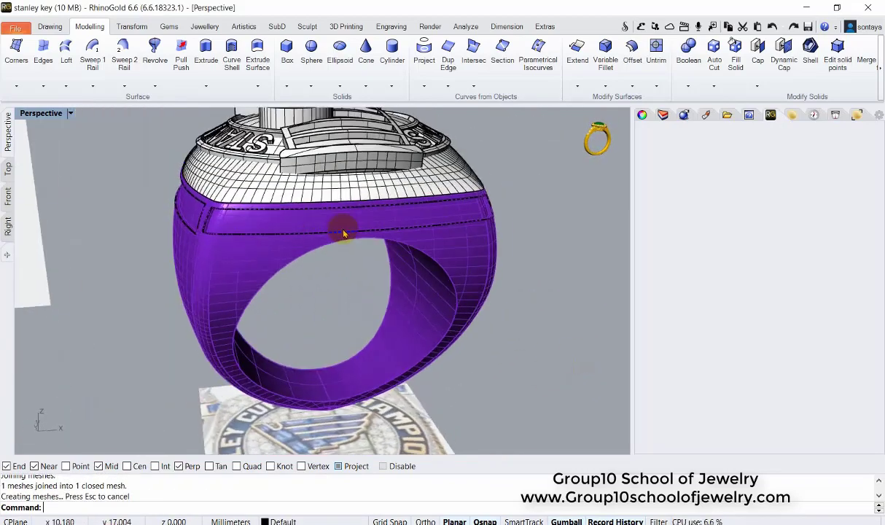
{"action": "scroll", "coordinate": [368, 193], "scroll_direction": "up", "scroll_amount": 3}
{"action": "left_click", "coordinate": [572, 168]}
{"action": "scroll", "coordinate": [452, 207], "scroll_direction": "down", "scroll_amount": 2}
- Select all leftover curves with SelCrv and delete them
{"action": "middle_click", "coordinate": [451, 207]}
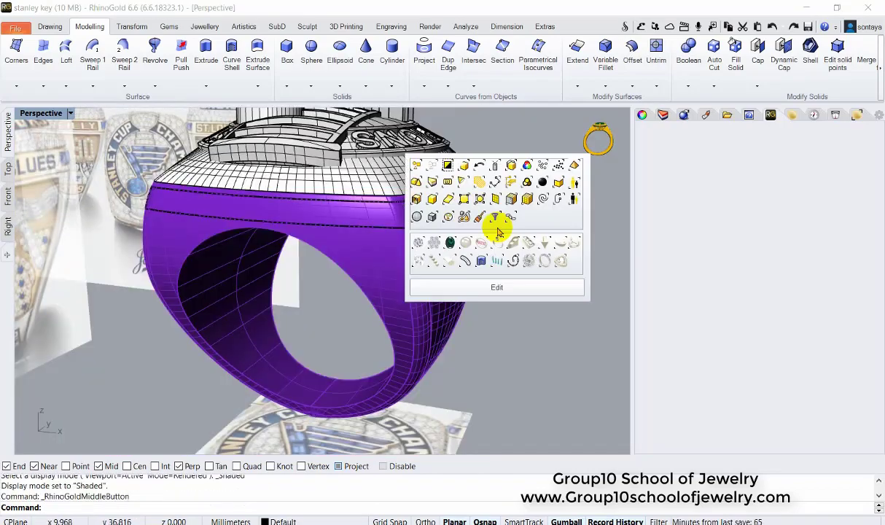
{"action": "left_click", "coordinate": [494, 223]}
{"action": "key", "text": "Delete"}
{"action": "mouse_move", "coordinate": [468, 249]}
{"action": "right_mouse_down"}
{"action": "mouse_move", "coordinate": [296, 237]}
{"action": "mouse_move", "coordinate": [326, 309]}
{"action": "mouse_move", "coordinate": [401, 272]}
{"action": "mouse_move", "coordinate": [375, 237]}
{"action": "right_mouse_up"}
{"action": "left_click", "coordinate": [377, 214]}
{"action": "scroll", "coordinate": [490, 218], "scroll_direction": "up", "scroll_amount": 4}
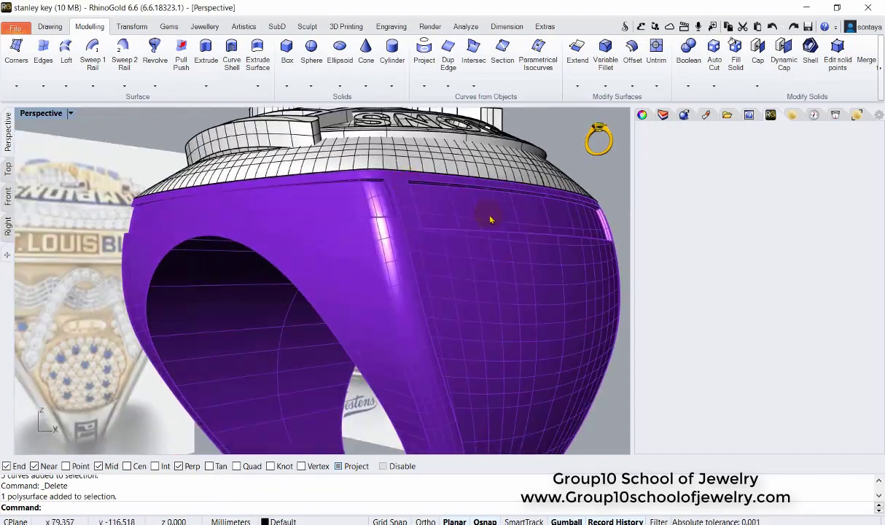
{"action": "scroll", "coordinate": [490, 219], "scroll_direction": "down", "scroll_amount": 5}
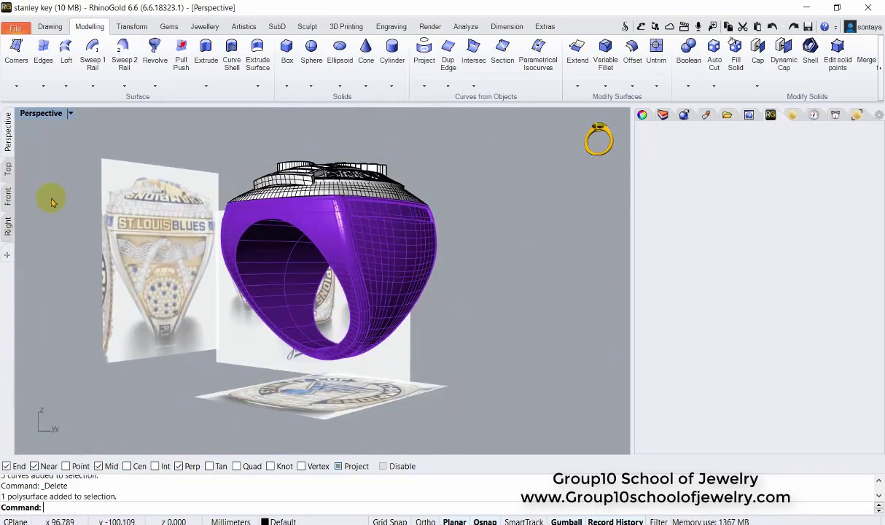
- In Right view with Osnap off, trace a SmartCurve along the shank side
{"action": "left_click", "coordinate": [8, 224]}
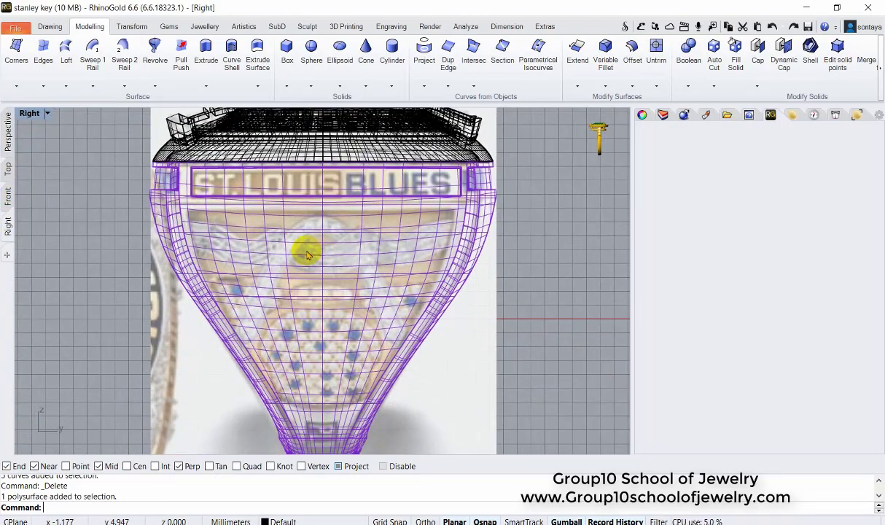
{"action": "scroll", "coordinate": [307, 254], "scroll_direction": "up", "scroll_amount": 2}
{"action": "scroll", "coordinate": [307, 255], "scroll_direction": "up", "scroll_amount": 2}
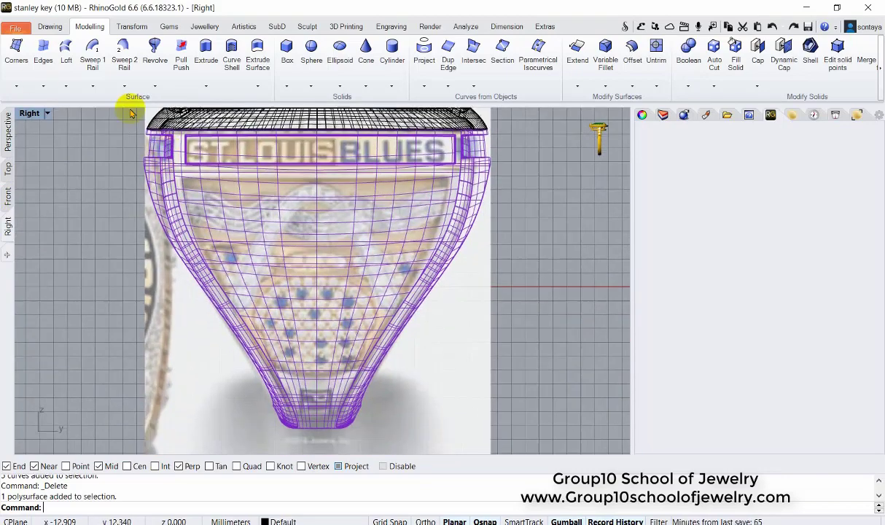
{"action": "left_click", "coordinate": [50, 26]}
{"action": "left_click", "coordinate": [80, 60]}
{"action": "scroll", "coordinate": [172, 172], "scroll_direction": "up", "scroll_amount": 2}
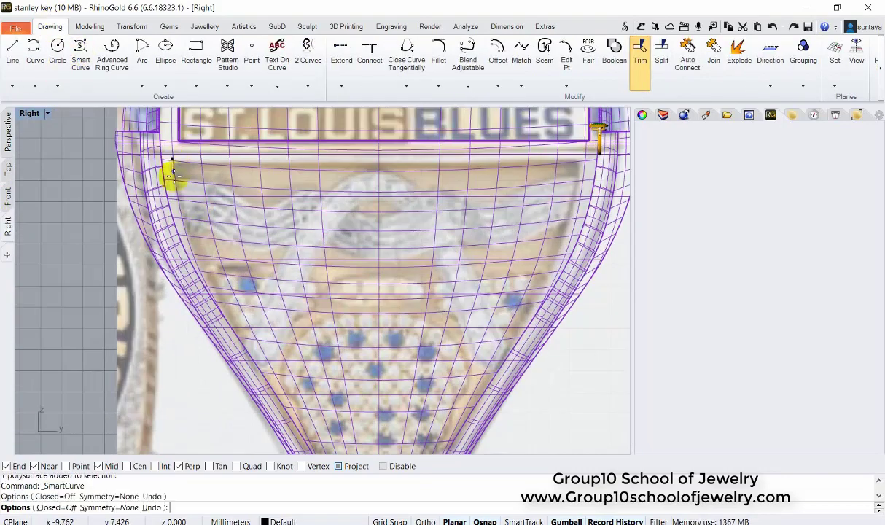
{"action": "left_click", "coordinate": [417, 467]}
{"action": "right_click", "coordinate": [168, 153]}
{"action": "left_click", "coordinate": [230, 315]}
{"action": "right_click_drag", "start_coordinate": [230, 315], "coordinate": [234, 237]}
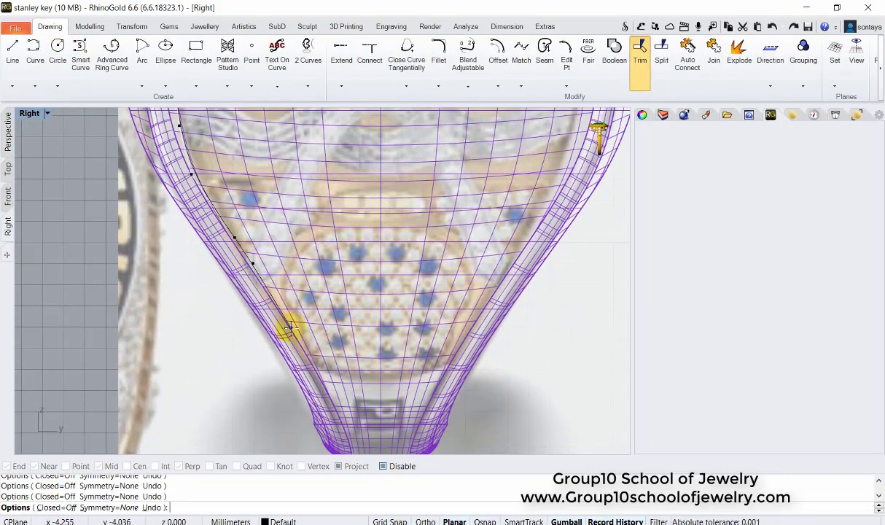
{"action": "right_click_drag", "start_coordinate": [323, 386], "coordinate": [237, 213]}
{"action": "left_click", "coordinate": [128, 148]}
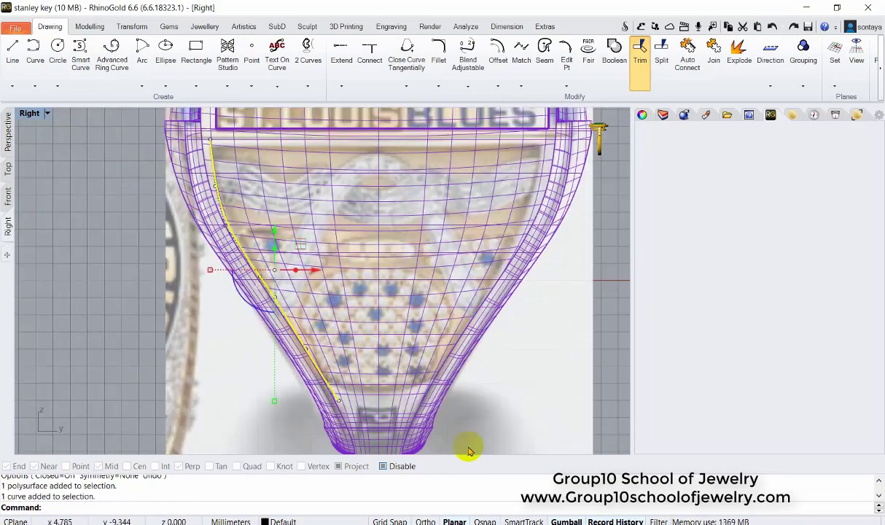
- Draw a straight line across the top of the outline
{"action": "left_click", "coordinate": [13, 51]}
{"action": "left_click", "coordinate": [253, 128]}
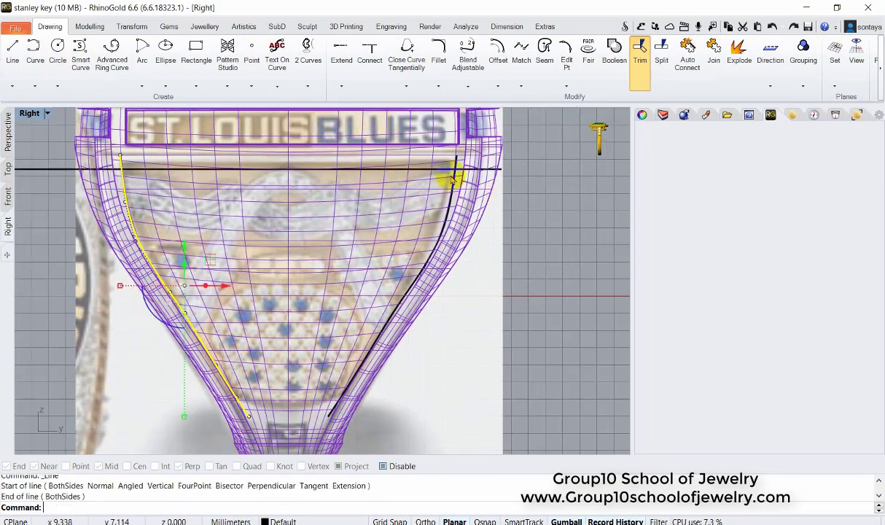
{"action": "left_click", "coordinate": [512, 128]}
- Start a vertically symmetric SmartCurve for the opposite side of the outline
{"action": "left_click", "coordinate": [93, 64]}
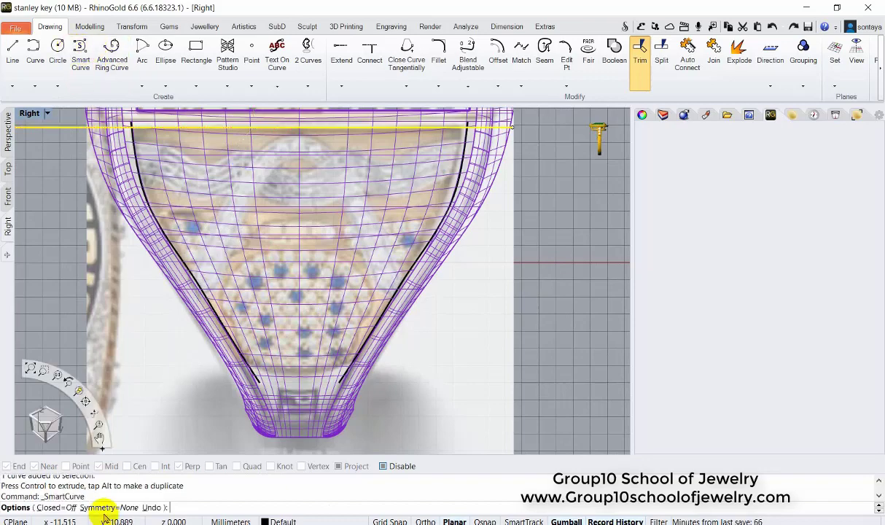
{"action": "left_click", "coordinate": [95, 507]}
{"action": "left_click", "coordinate": [112, 507]}
{"action": "scroll", "coordinate": [276, 379], "scroll_direction": "up", "scroll_amount": 3}
{"action": "left_click", "coordinate": [209, 356]}
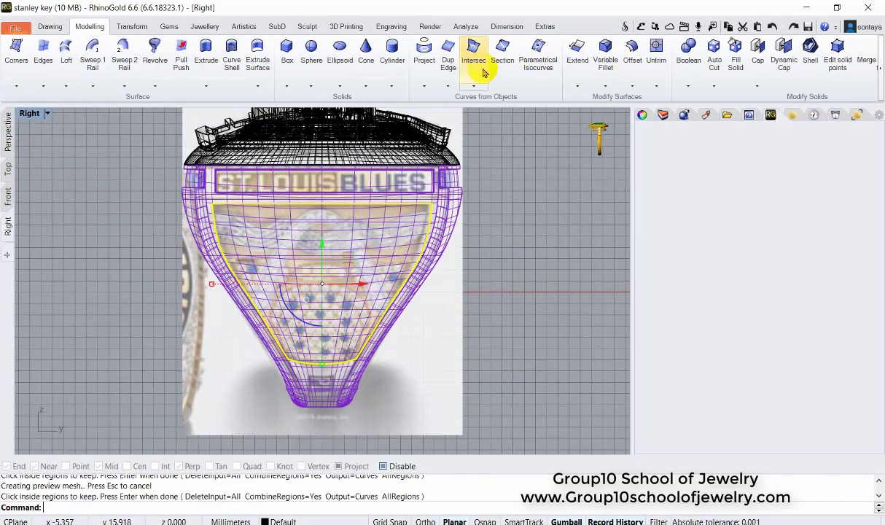
- Pull Push the first side outline into the ring at -0.40 distance
{"action": "mouse_move", "coordinate": [342, 204]}
{"action": "right_mouse_down"}
{"action": "mouse_move", "coordinate": [309, 223]}
{"action": "mouse_move", "coordinate": [296, 255]}
{"action": "mouse_move", "coordinate": [278, 241]}
{"action": "mouse_move", "coordinate": [365, 270]}
{"action": "right_mouse_up"}
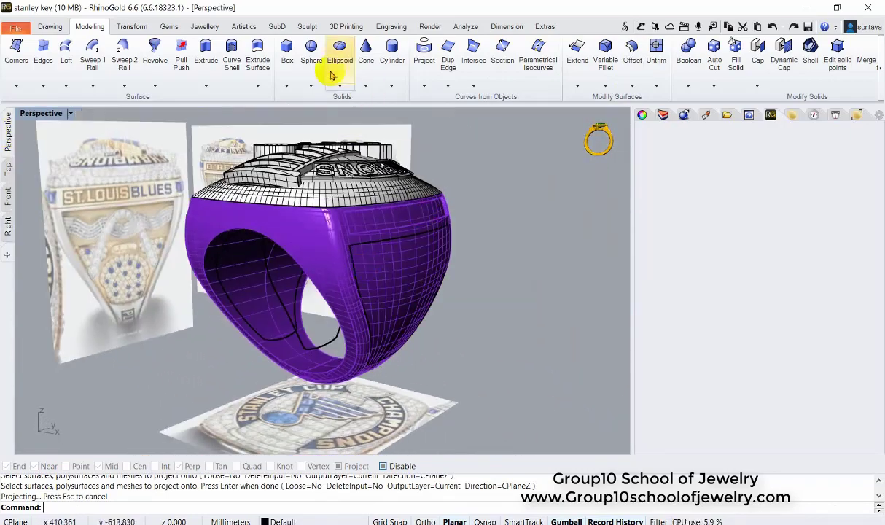
{"action": "left_click", "coordinate": [183, 58]}
{"action": "left_click", "coordinate": [387, 247]}
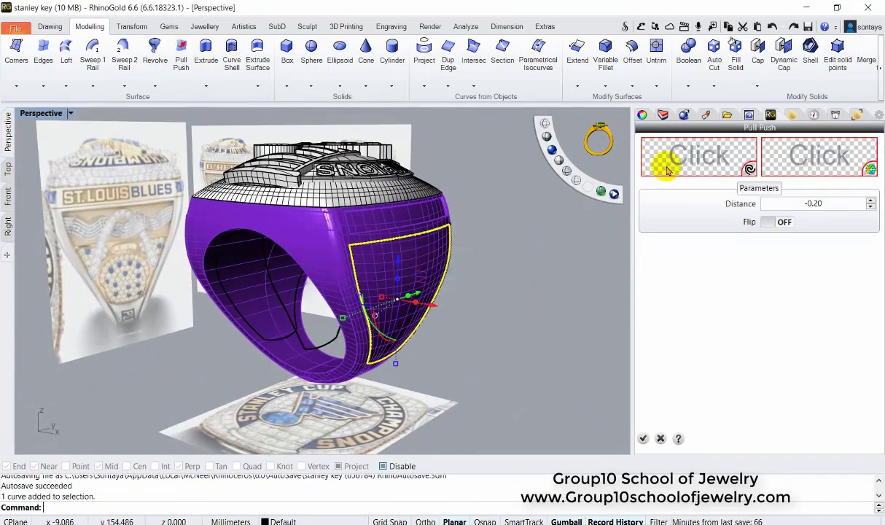
{"action": "right_click", "coordinate": [548, 301]}
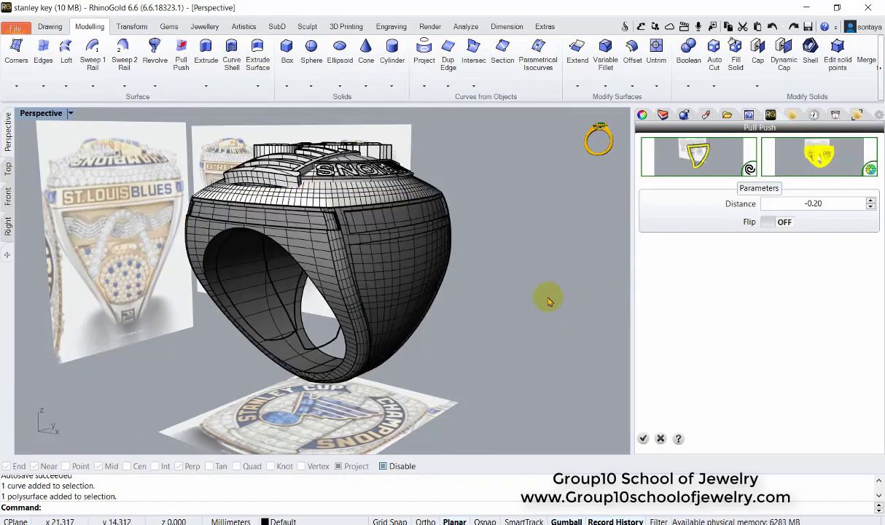
{"action": "right_click_drag", "start_coordinate": [547, 296], "coordinate": [231, 234]}
{"action": "scroll", "coordinate": [377, 224], "scroll_direction": "up", "scroll_amount": 5}
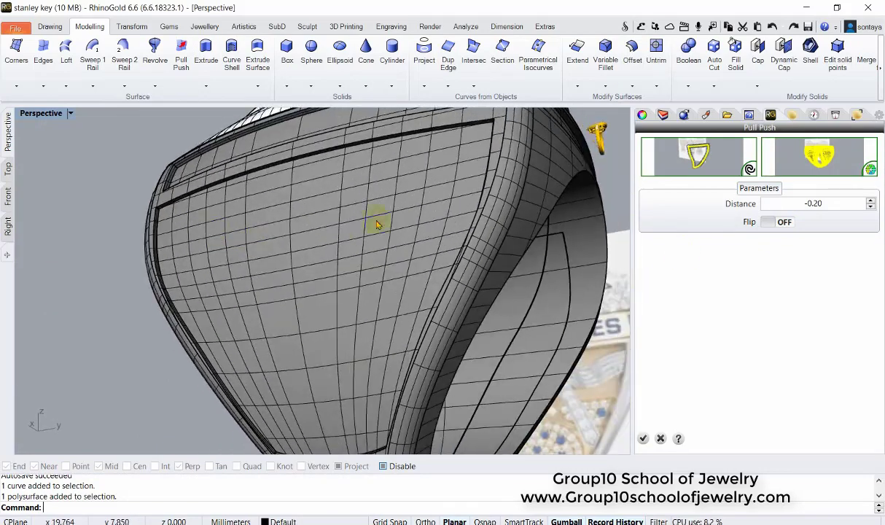
{"action": "left_click", "coordinate": [870, 203]}
{"action": "left_click", "coordinate": [871, 209]}
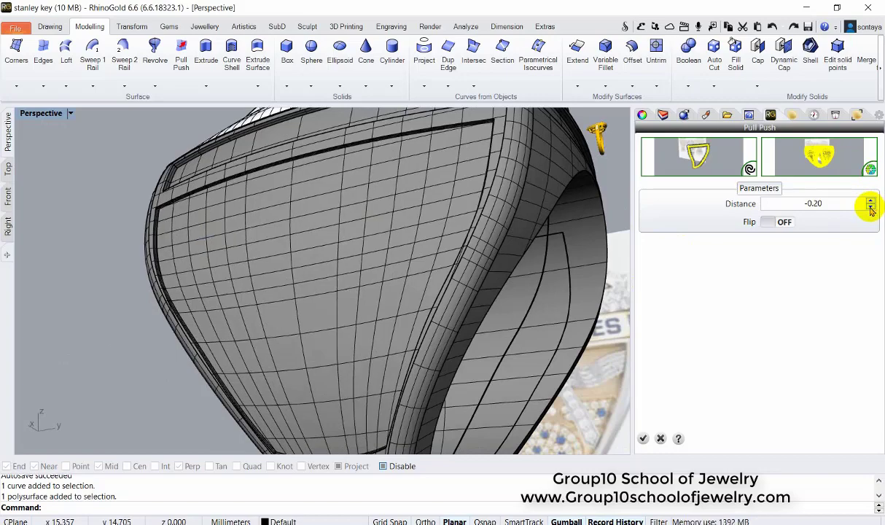
{"action": "left_click", "coordinate": [871, 209]}
{"action": "left_click", "coordinate": [871, 209]}
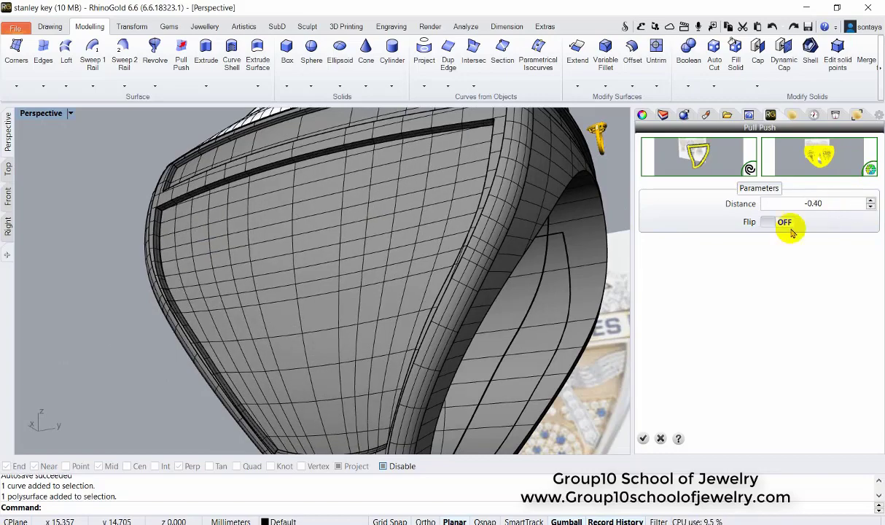
{"action": "left_click", "coordinate": [643, 438]}
{"action": "scroll", "coordinate": [493, 351], "scroll_direction": "down", "scroll_amount": 3}
{"action": "mouse_move", "coordinate": [324, 253]}
{"action": "right_mouse_down"}
{"action": "mouse_move", "coordinate": [395, 248]}
{"action": "mouse_move", "coordinate": [323, 156]}
{"action": "right_mouse_up"}
- Pull Push the other side panel outline into the ring at -0.30
{"action": "left_click", "coordinate": [181, 52]}
{"action": "left_click", "coordinate": [329, 159]}
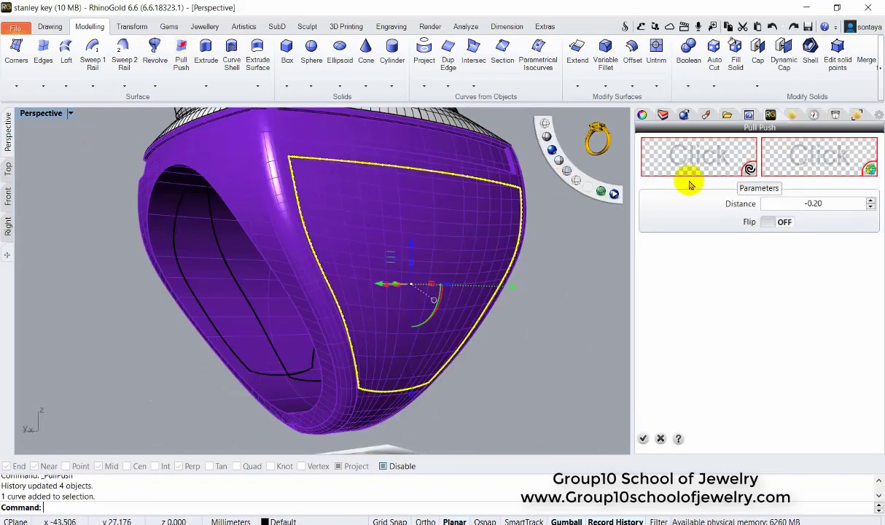
{"action": "left_click", "coordinate": [819, 159]}
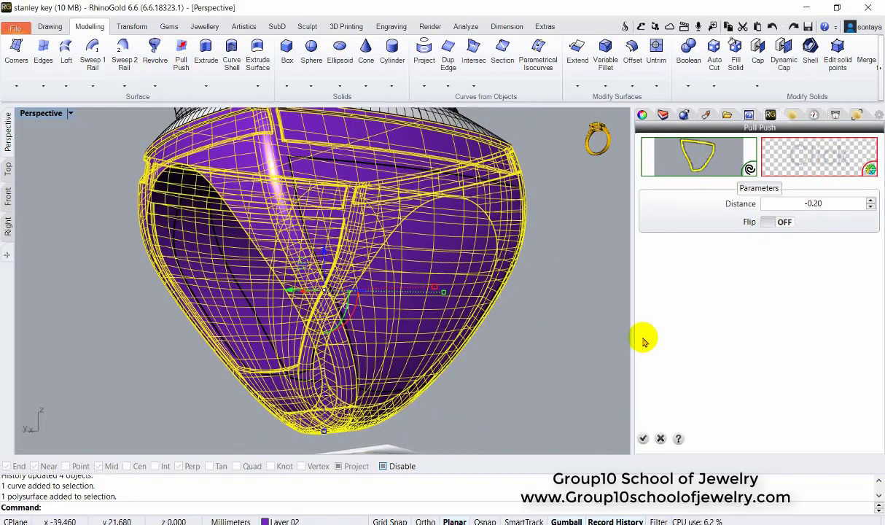
{"action": "left_click", "coordinate": [870, 207]}
{"action": "left_click", "coordinate": [643, 438]}
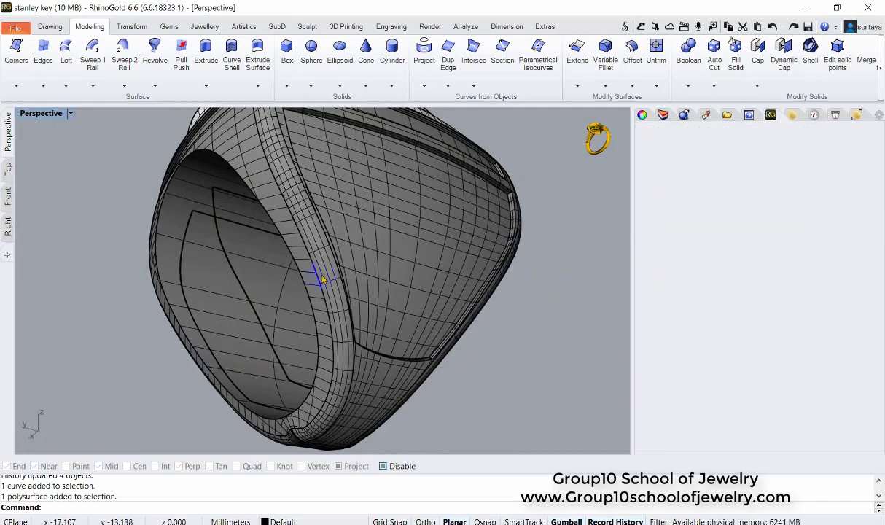
{"action": "middle_click", "coordinate": [411, 292]}
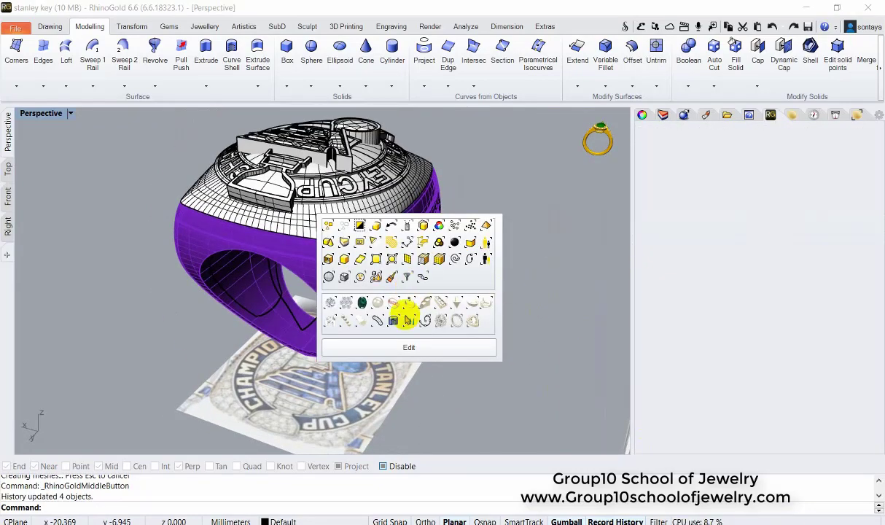
- Preview the ring in Rendered display, orbit around it, then return to shaded
{"action": "left_click", "coordinate": [409, 319]}
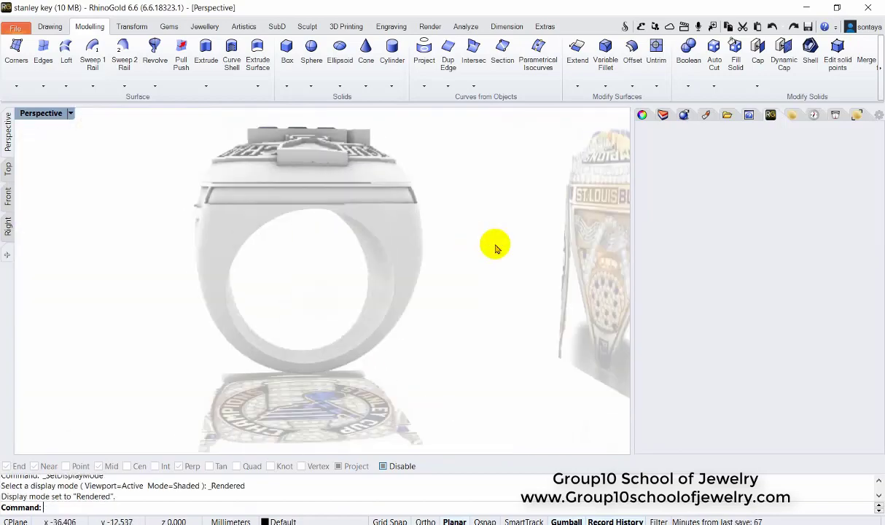
{"action": "mouse_move", "coordinate": [495, 249]}
{"action": "right_mouse_down"}
{"action": "mouse_move", "coordinate": [411, 253]}
{"action": "mouse_move", "coordinate": [411, 228]}
{"action": "mouse_move", "coordinate": [292, 243]}
{"action": "mouse_move", "coordinate": [313, 254]}
{"action": "mouse_move", "coordinate": [421, 247]}
{"action": "mouse_move", "coordinate": [328, 241]}
{"action": "mouse_move", "coordinate": [106, 193]}
{"action": "mouse_move", "coordinate": [337, 231]}
{"action": "right_mouse_up"}
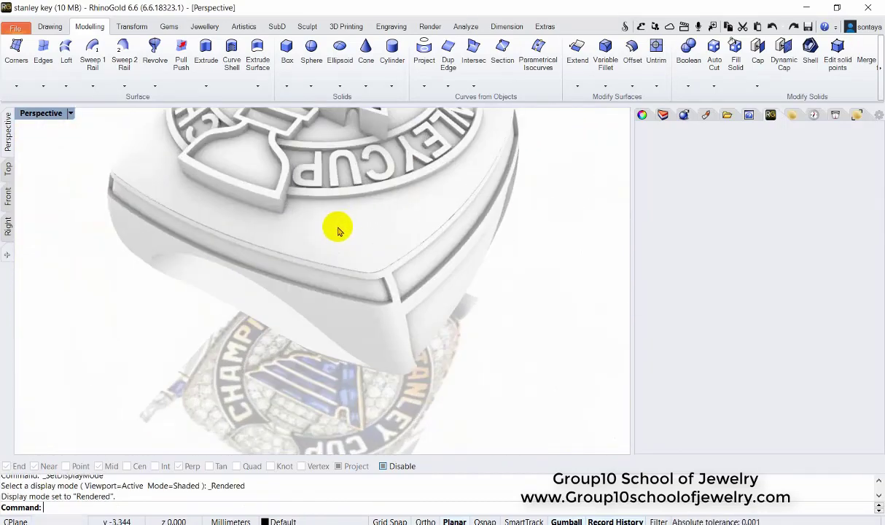
{"action": "scroll", "coordinate": [338, 230], "scroll_direction": "down", "scroll_amount": 3}
{"action": "key", "text": "ctrl+alt+s"}
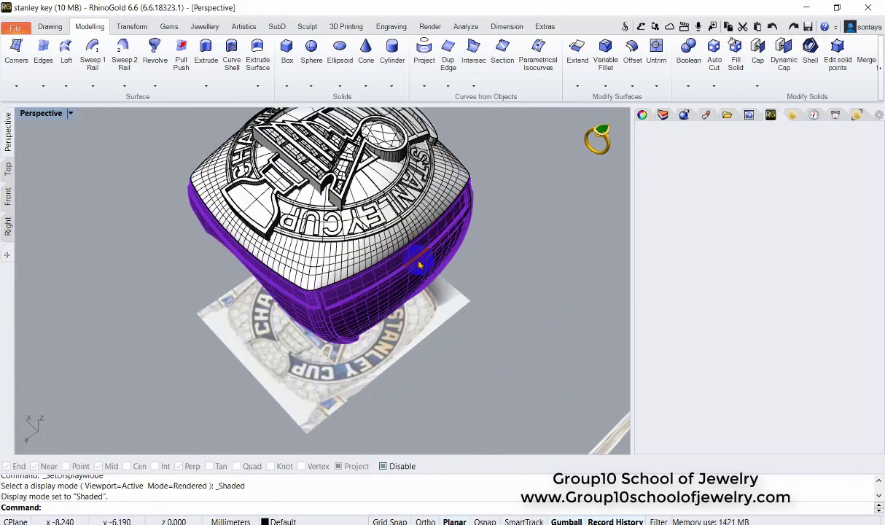
{"action": "mouse_move", "coordinate": [419, 265]}
{"action": "right_mouse_down"}
{"action": "mouse_move", "coordinate": [421, 273]}
{"action": "mouse_move", "coordinate": [510, 255]}
{"action": "right_mouse_up"}
- Save incrementally as stanley key 001 and switch to the Right view
{"action": "right_click", "coordinate": [808, 26]}
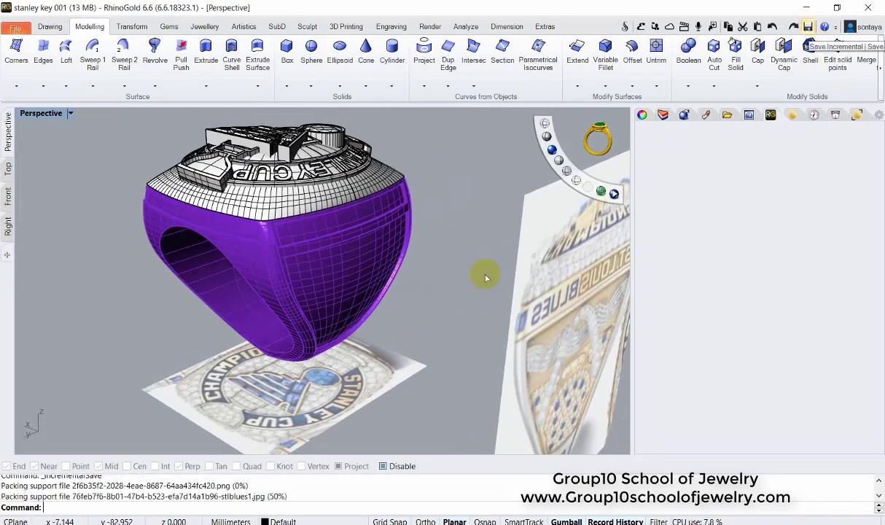
{"action": "key", "text": "ctrl+Tab"}
{"action": "key", "text": "ctrl+Tab"}
{"action": "key", "text": "ctrl+Tab"}
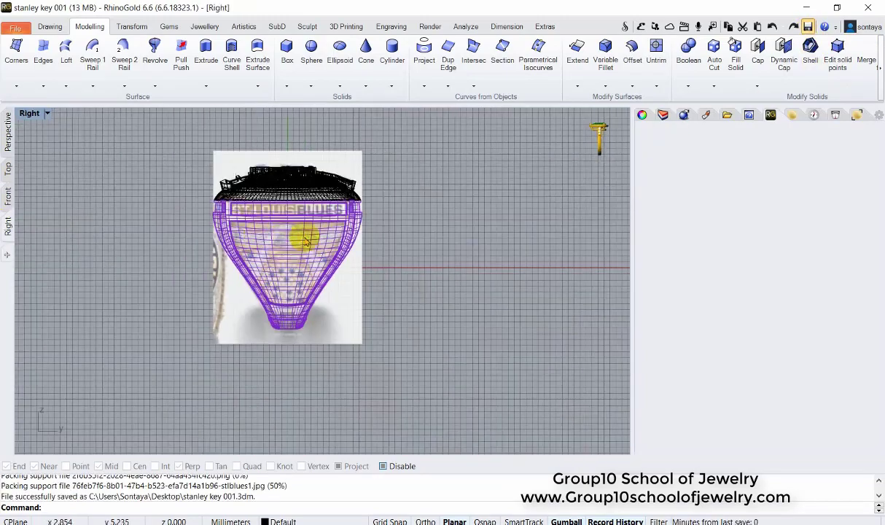
{"action": "scroll", "coordinate": [146, 232], "scroll_direction": "up", "scroll_amount": 2}
{"action": "scroll", "coordinate": [167, 239], "scroll_direction": "up", "scroll_amount": 2}
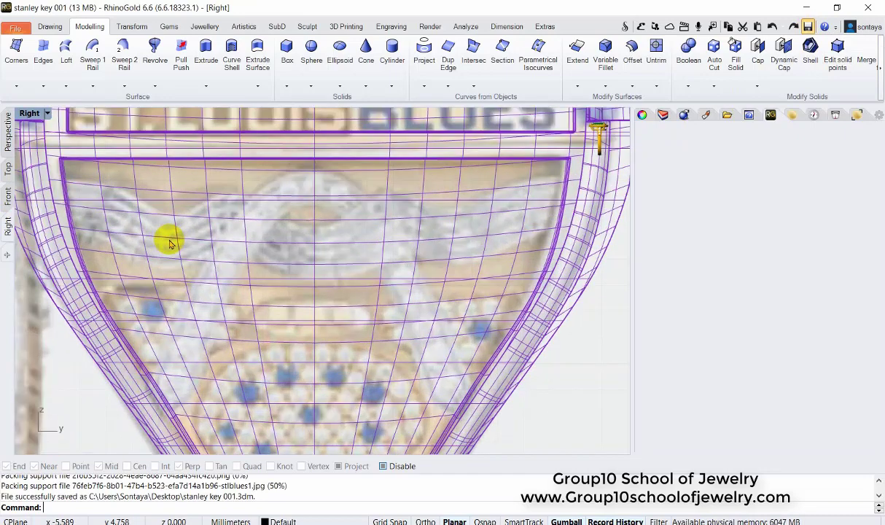
{"action": "scroll", "coordinate": [208, 256], "scroll_direction": "down", "scroll_amount": 3}
{"action": "scroll", "coordinate": [246, 284], "scroll_direction": "up", "scroll_amount": 2}
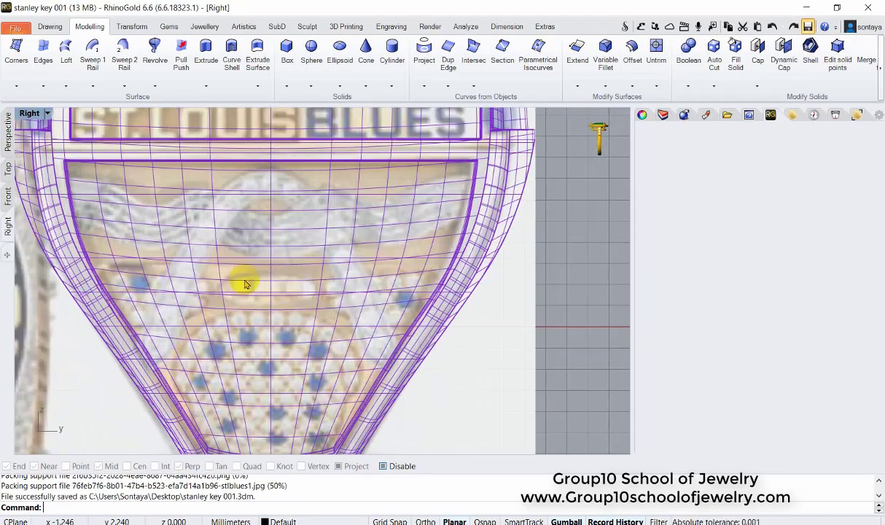
- Trace the upper wavy curve with Smart Curve using vertical symmetry
{"action": "left_click", "coordinate": [51, 27]}
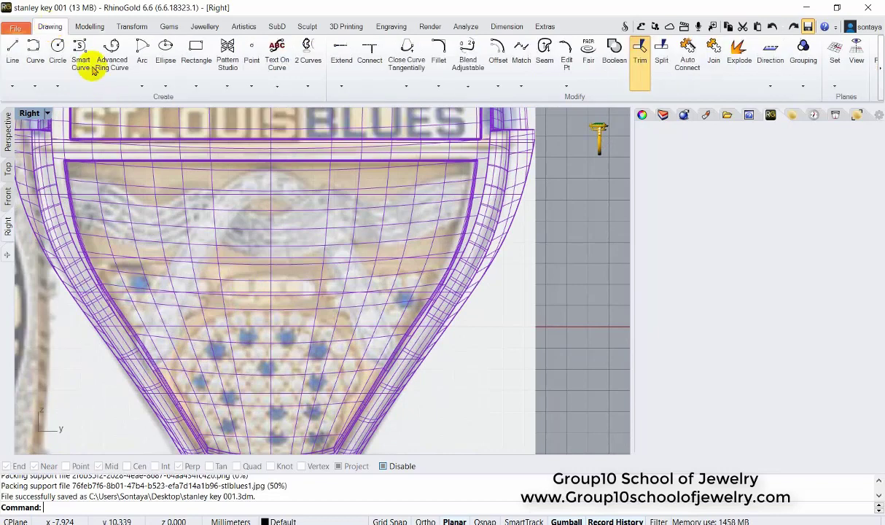
{"action": "left_click", "coordinate": [80, 52]}
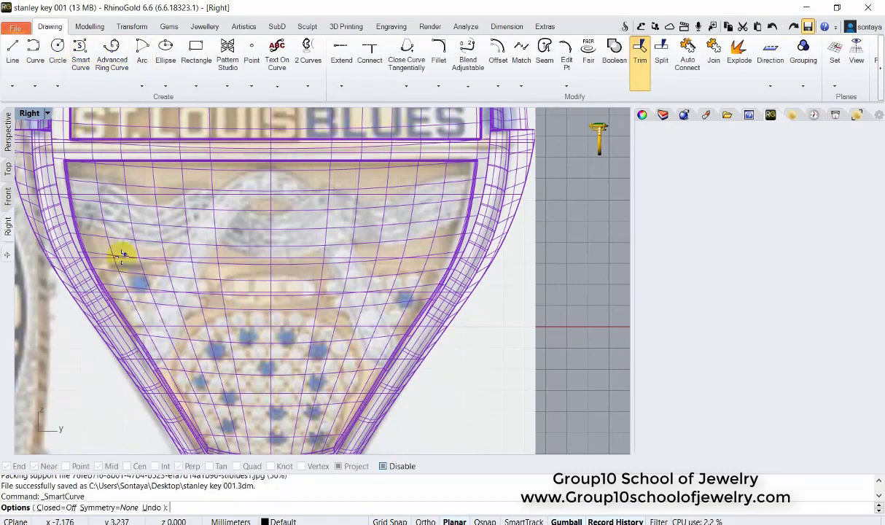
{"action": "left_click", "coordinate": [109, 507]}
{"action": "left_click", "coordinate": [142, 507]}
{"action": "left_click", "coordinate": [57, 179]}
{"action": "left_click", "coordinate": [97, 178]}
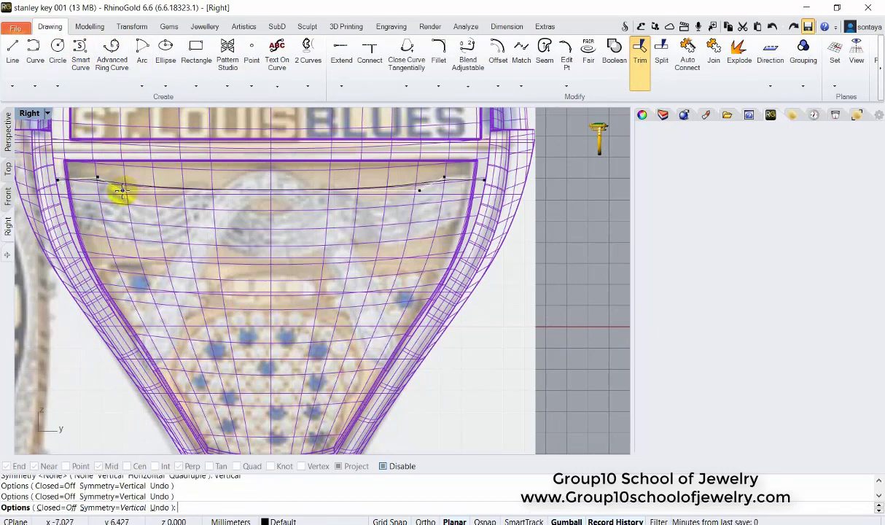
{"action": "left_click", "coordinate": [122, 190]}
{"action": "left_click", "coordinate": [140, 206]}
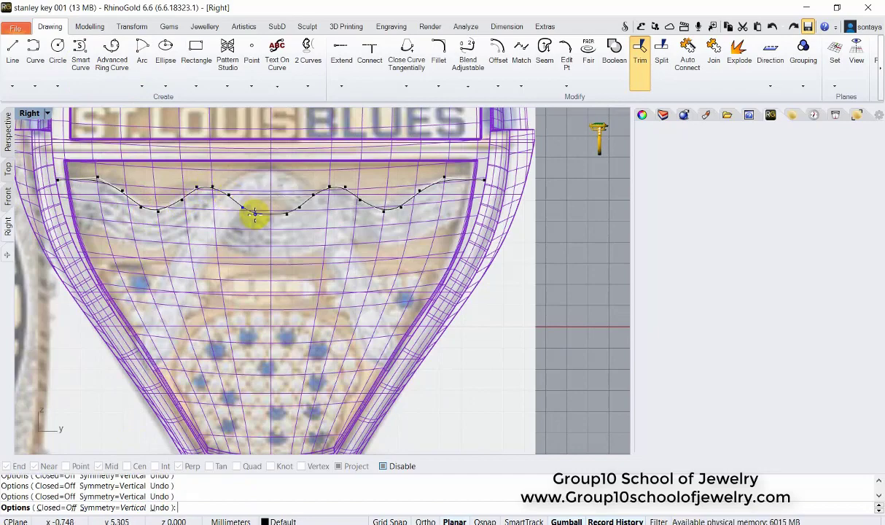
{"action": "key", "text": "Return"}
- Hide the ring body and nudge the wavy curve into place over the image
{"action": "left_click", "coordinate": [262, 236]}
{"action": "middle_click", "coordinate": [568, 129]}
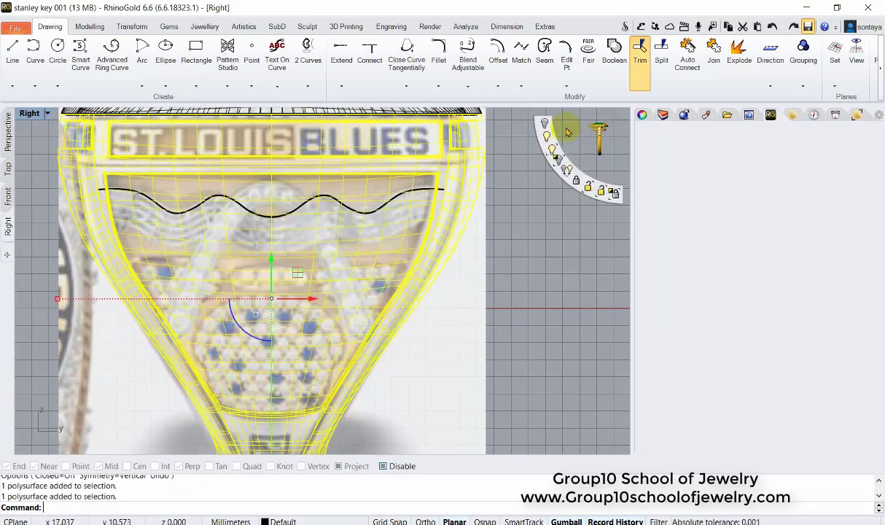
{"action": "left_click", "coordinate": [572, 142]}
{"action": "left_click", "coordinate": [222, 202]}
{"action": "scroll", "coordinate": [222, 203], "scroll_direction": "up", "scroll_amount": 3}
{"action": "left_click_drag", "start_coordinate": [296, 233], "coordinate": [296, 222]}
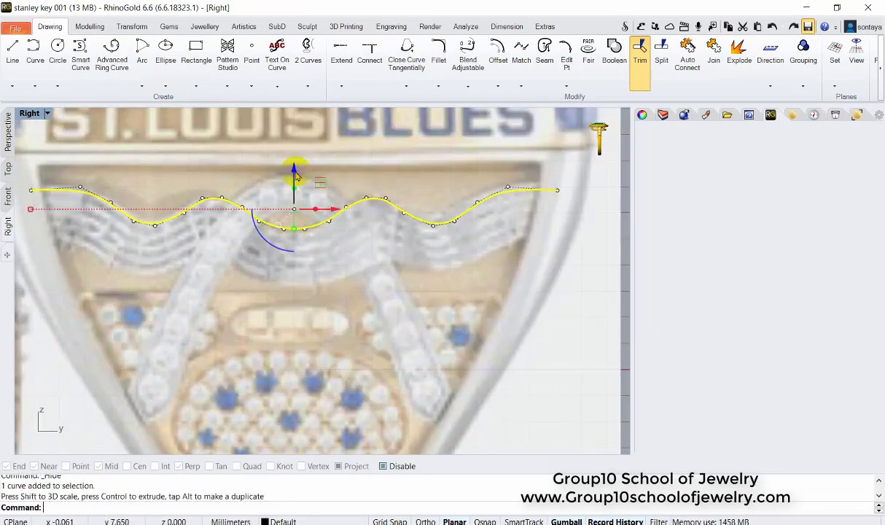
{"action": "left_click", "coordinate": [291, 177]}
{"action": "left_click", "coordinate": [292, 193]}
{"action": "scroll", "coordinate": [498, 262], "scroll_direction": "down", "scroll_amount": 3}
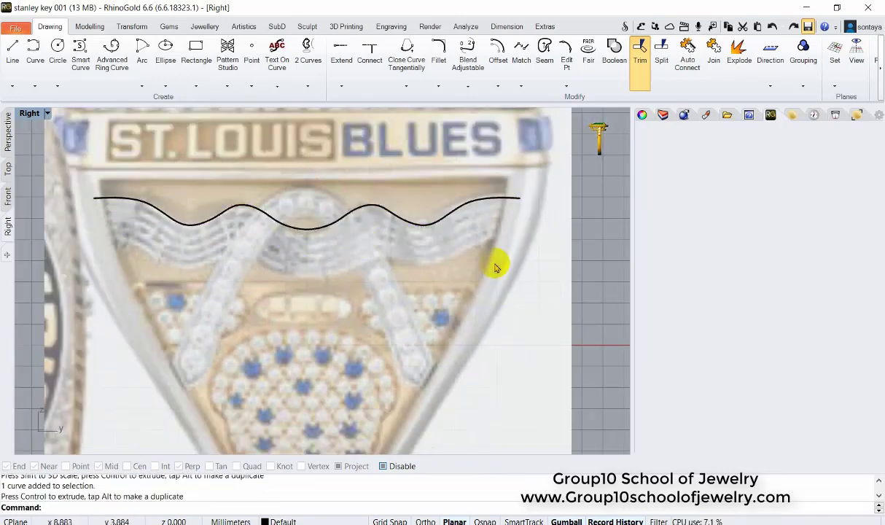
{"action": "left_click", "coordinate": [103, 202]}
{"action": "left_click", "coordinate": [219, 230]}
{"action": "key", "text": "Escape"}
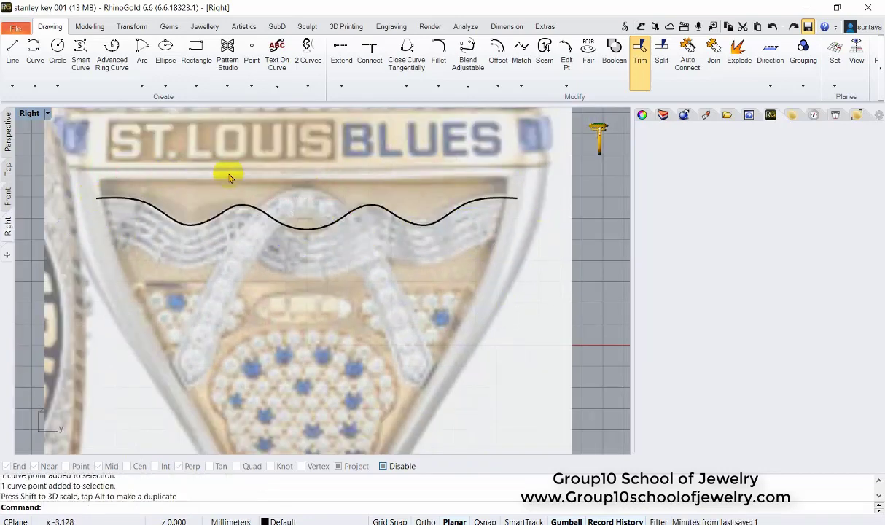
{"action": "left_click", "coordinate": [446, 217]}
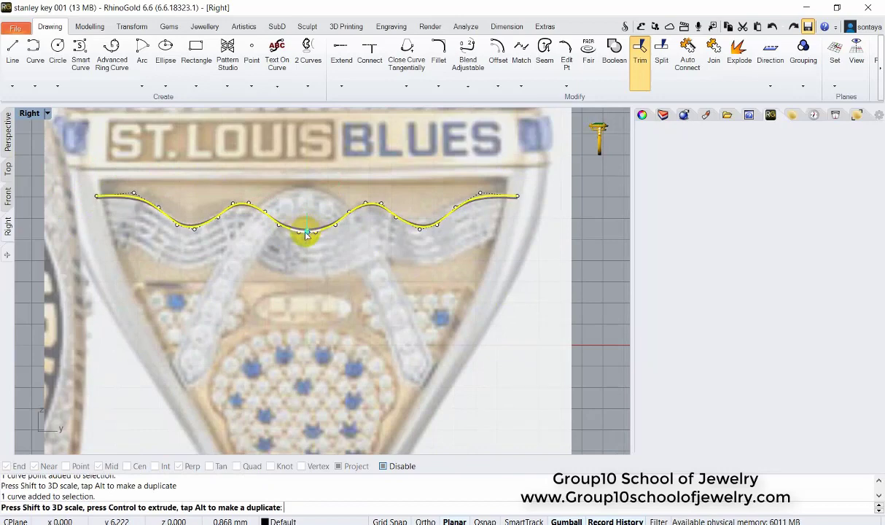
{"action": "left_click", "coordinate": [351, 299]}
- Trace the lower mirrored wavy curve with Smart Curve and vertical symmetry
{"action": "left_click", "coordinate": [80, 49]}
{"action": "left_click", "coordinate": [95, 507]}
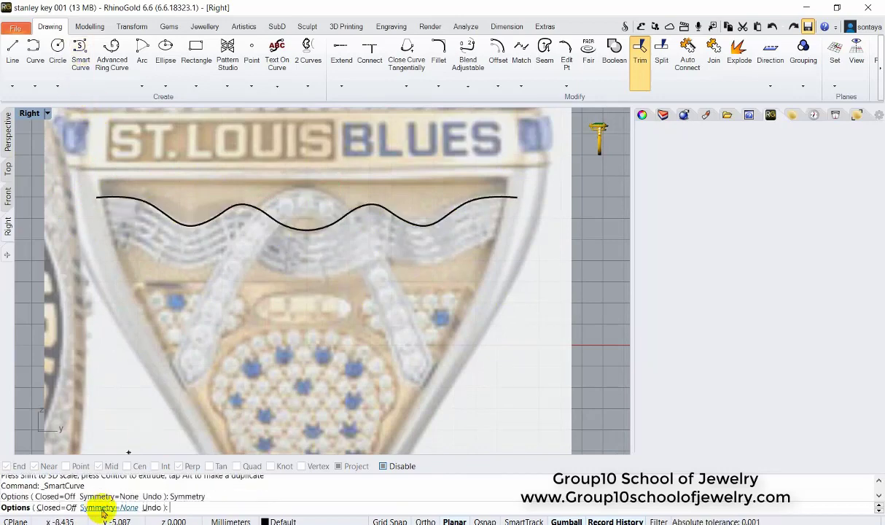
{"action": "left_click", "coordinate": [84, 508]}
{"action": "left_click", "coordinate": [103, 244]}
{"action": "left_click", "coordinate": [120, 245]}
{"action": "left_click", "coordinate": [144, 251]}
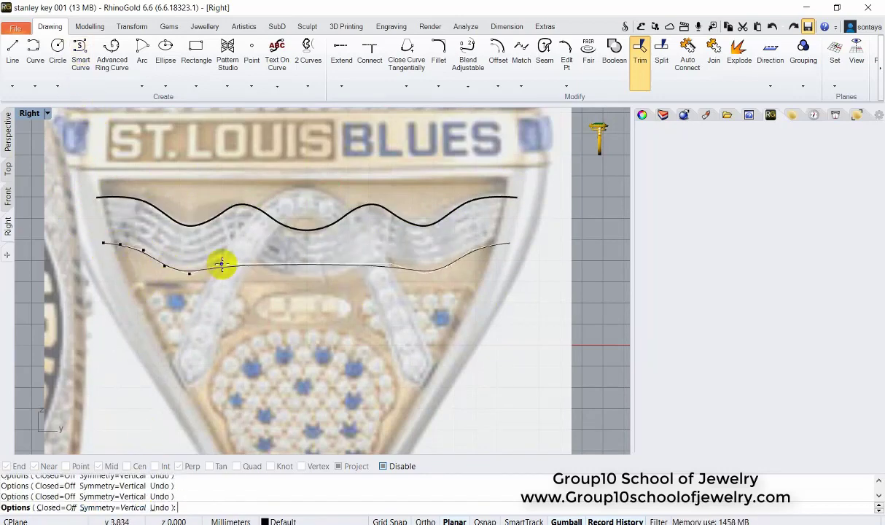
{"action": "left_click", "coordinate": [295, 276]}
{"action": "key", "text": "Return"}
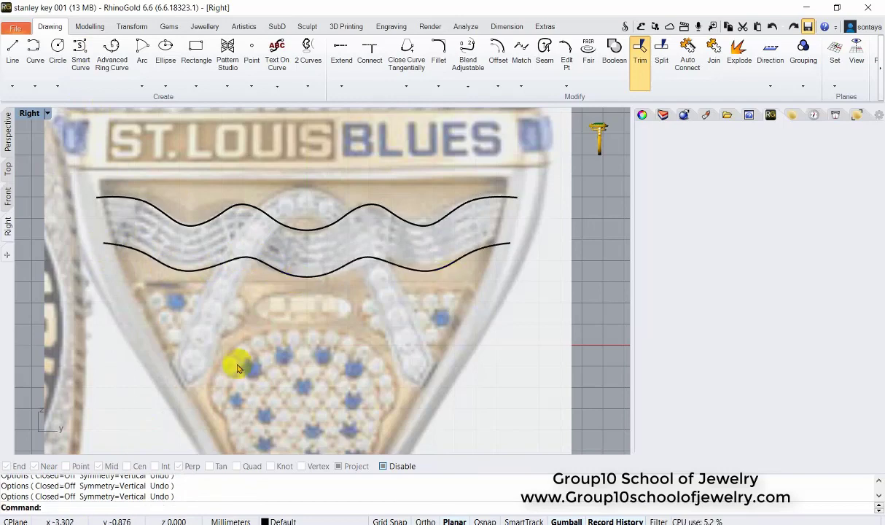
{"action": "right_click_drag", "start_coordinate": [210, 354], "coordinate": [299, 262]}
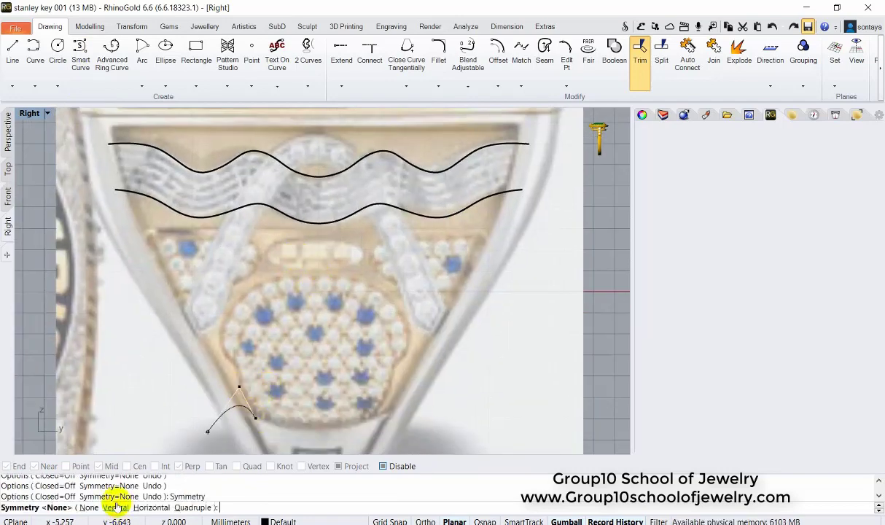
- Complete the vertically mirrored oval outline and the short bottom arc beneath it
{"action": "left_click", "coordinate": [115, 506]}
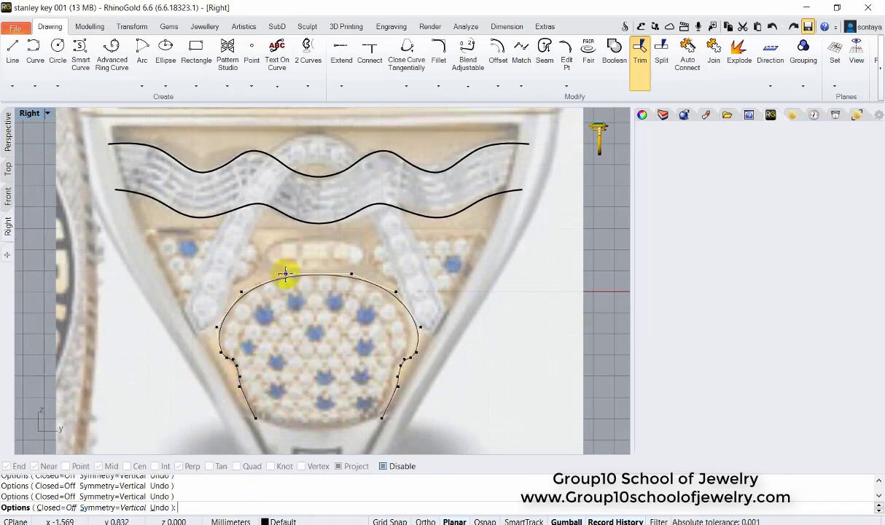
{"action": "left_click", "coordinate": [285, 274]}
{"action": "key", "text": "Return"}
{"action": "key", "text": "Return"}
{"action": "left_click", "coordinate": [247, 415]}
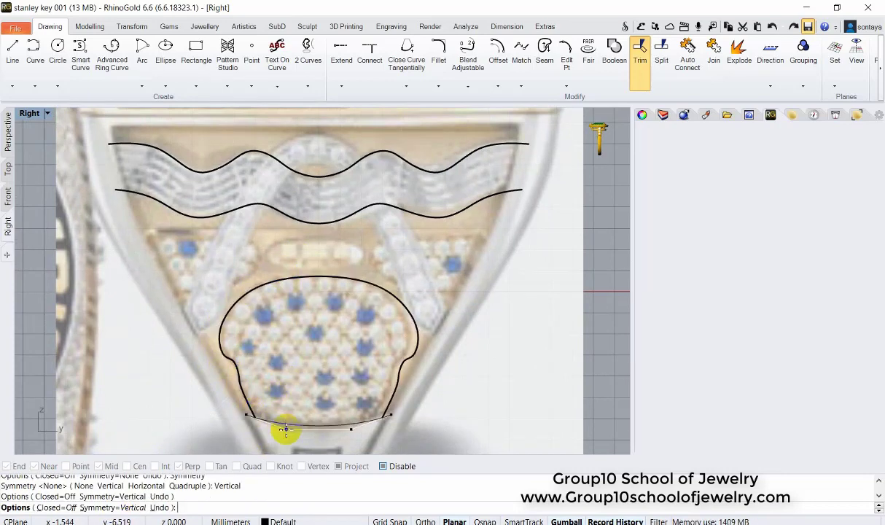
{"action": "left_click", "coordinate": [285, 428]}
{"action": "key", "text": "Return"}
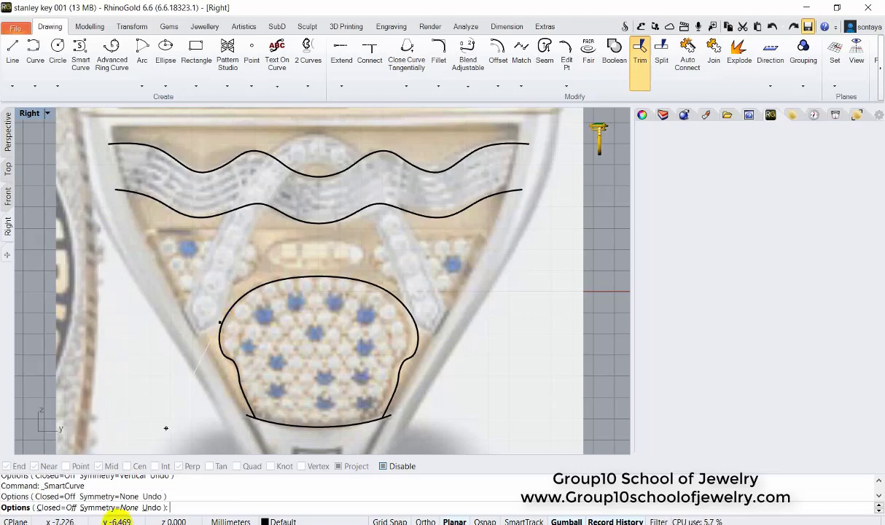
- Draw the mirrored arch curve and a wider mirrored arch outside it
{"action": "left_click", "coordinate": [99, 507]}
{"action": "left_click", "coordinate": [114, 507]}
{"action": "left_click", "coordinate": [291, 169]}
{"action": "key", "text": "Return"}
{"action": "key", "text": "Return"}
{"action": "left_click", "coordinate": [98, 507]}
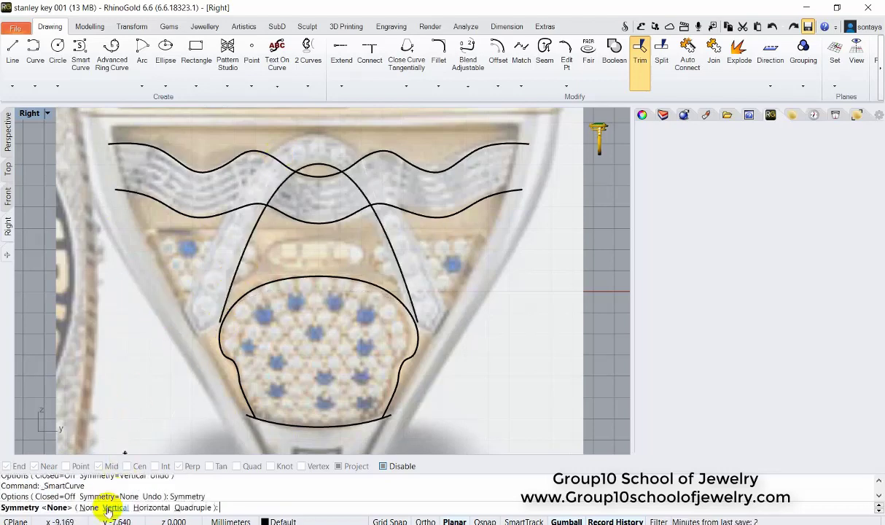
{"action": "left_click", "coordinate": [108, 507]}
{"action": "left_click", "coordinate": [182, 309]}
{"action": "left_click", "coordinate": [231, 189]}
{"action": "key", "text": "Return"}
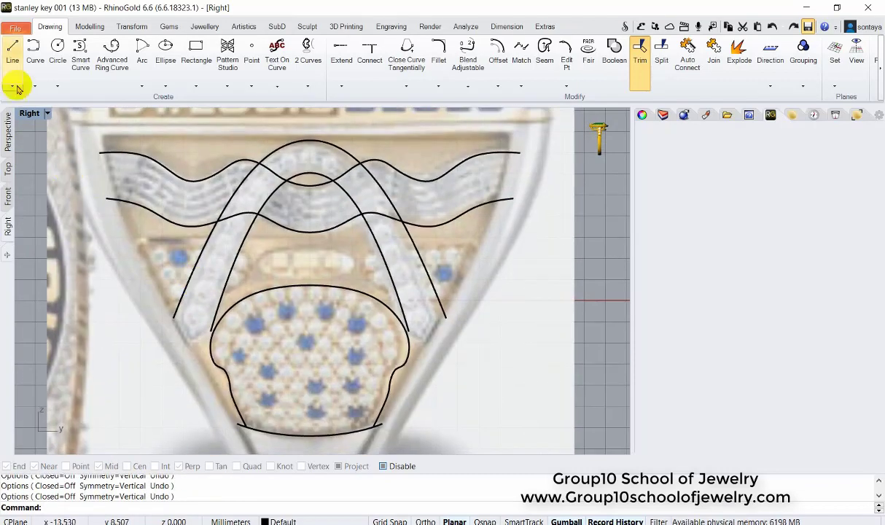
- Draw a short InterpCrv closing the arch's lower-left end
{"action": "left_click", "coordinate": [35, 51]}
{"action": "scroll", "coordinate": [164, 306], "scroll_direction": "up", "scroll_amount": 5}
{"action": "left_click", "coordinate": [157, 275]}
{"action": "left_click", "coordinate": [198, 351]}
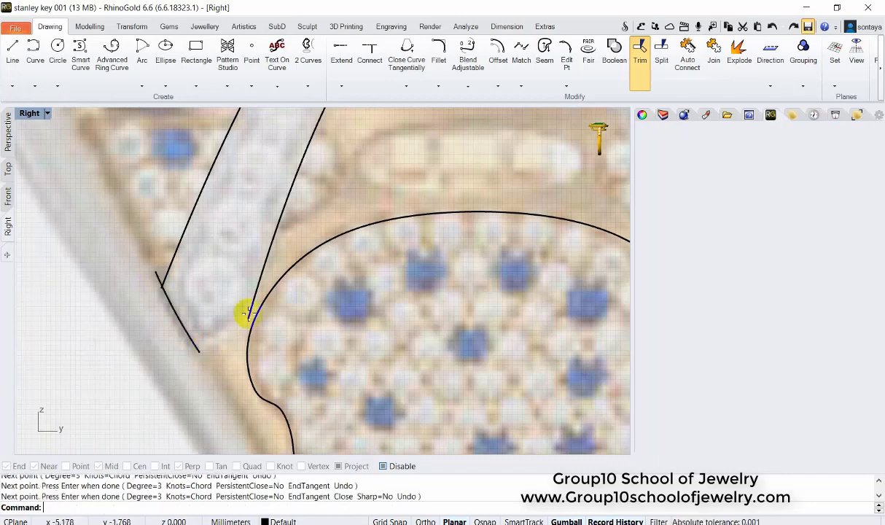
{"action": "left_click", "coordinate": [211, 350]}
{"action": "key", "text": "Return"}
{"action": "scroll", "coordinate": [70, 266], "scroll_direction": "down", "scroll_amount": 4}
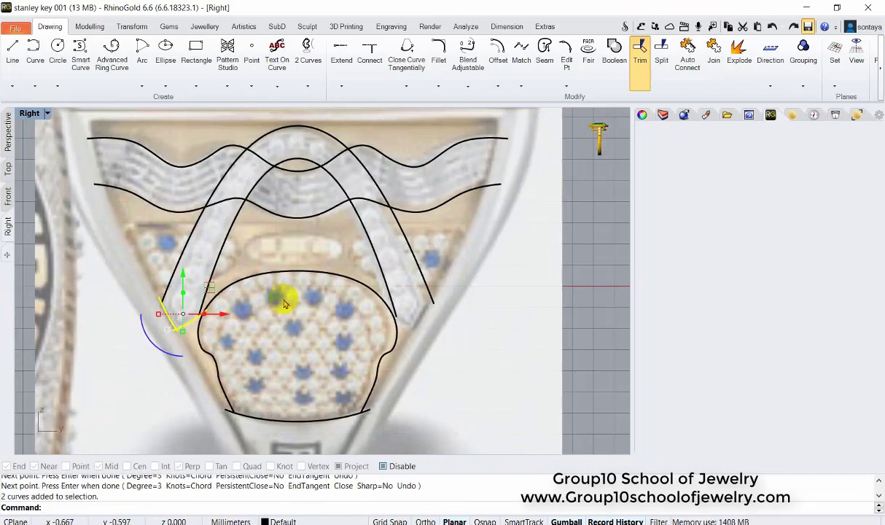
- Window-select the arch and closing curves and merge them with Curve Boolean
{"action": "right_click_drag", "start_coordinate": [465, 339], "coordinate": [271, 293]}
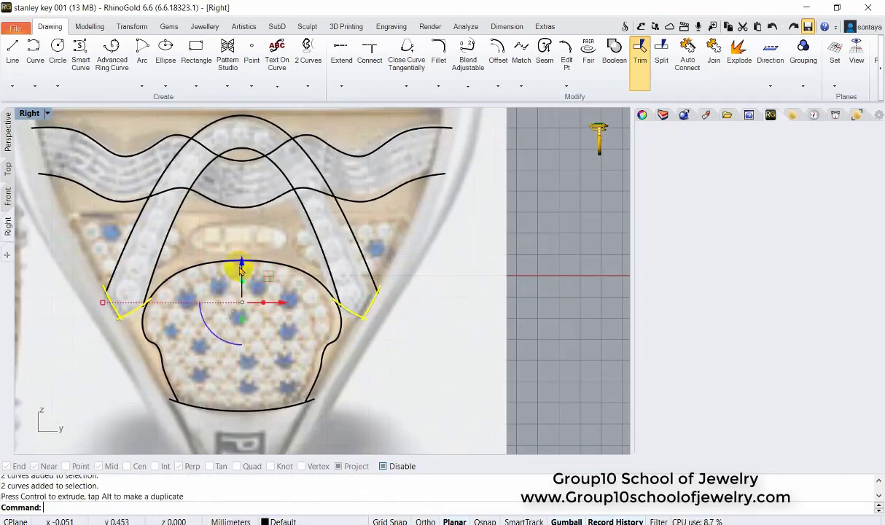
{"action": "scroll", "coordinate": [328, 292], "scroll_direction": "down", "scroll_amount": 2}
{"action": "scroll", "coordinate": [211, 197], "scroll_direction": "down", "scroll_amount": 2}
{"action": "left_click_drag", "start_coordinate": [143, 162], "coordinate": [379, 336]}
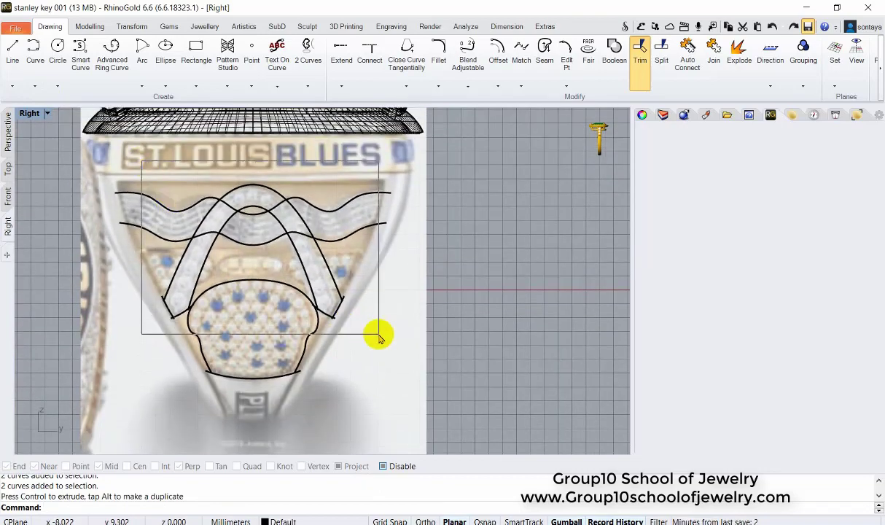
{"action": "left_click", "coordinate": [613, 51]}
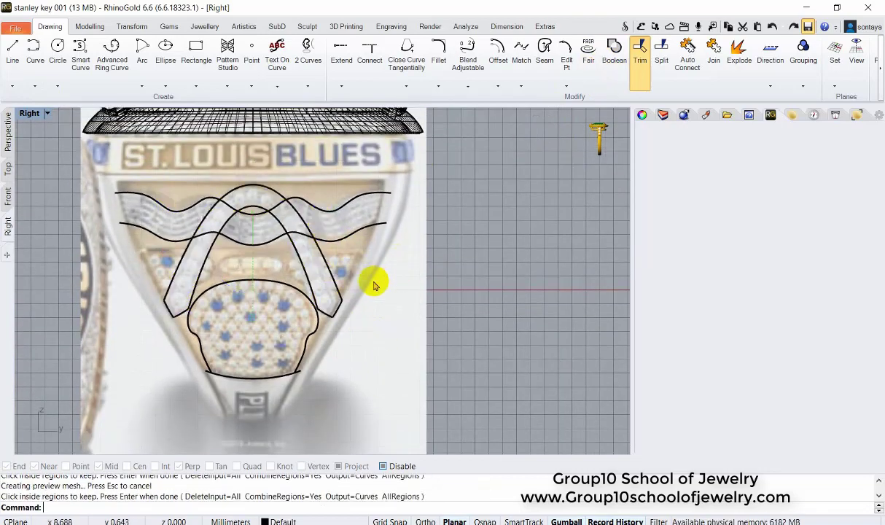
{"action": "scroll", "coordinate": [374, 284], "scroll_direction": "up", "scroll_amount": 2}
- Draw a central ellipse by diameter across the gold panel
{"action": "left_click", "coordinate": [166, 49]}
{"action": "scroll", "coordinate": [237, 288], "scroll_direction": "up", "scroll_amount": 2}
{"action": "left_click", "coordinate": [166, 86]}
{"action": "left_click", "coordinate": [166, 98]}
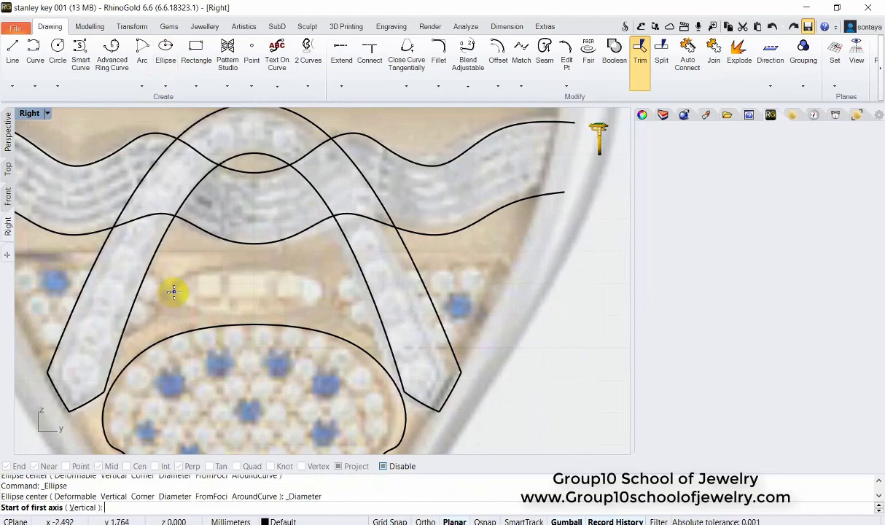
{"action": "left_click", "coordinate": [173, 291]}
{"action": "left_click", "coordinate": [299, 263]}
{"action": "scroll", "coordinate": [245, 306], "scroll_direction": "down", "scroll_amount": 2}
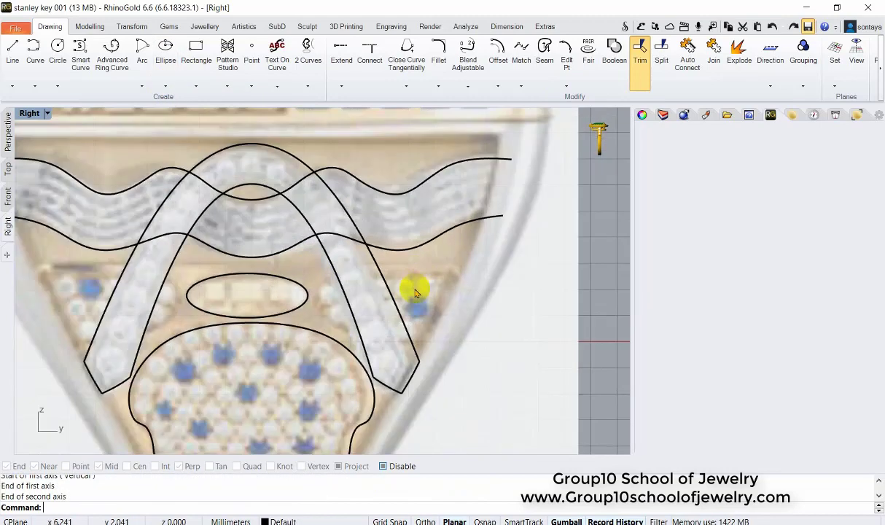
- Draw the right wedge's curved side, undoing an initial stray curve
{"action": "left_click", "coordinate": [35, 51]}
{"action": "left_click", "coordinate": [415, 277]}
{"action": "left_click", "coordinate": [326, 277]}
{"action": "key", "text": "Return"}
{"action": "key", "text": "ctrl+z"}
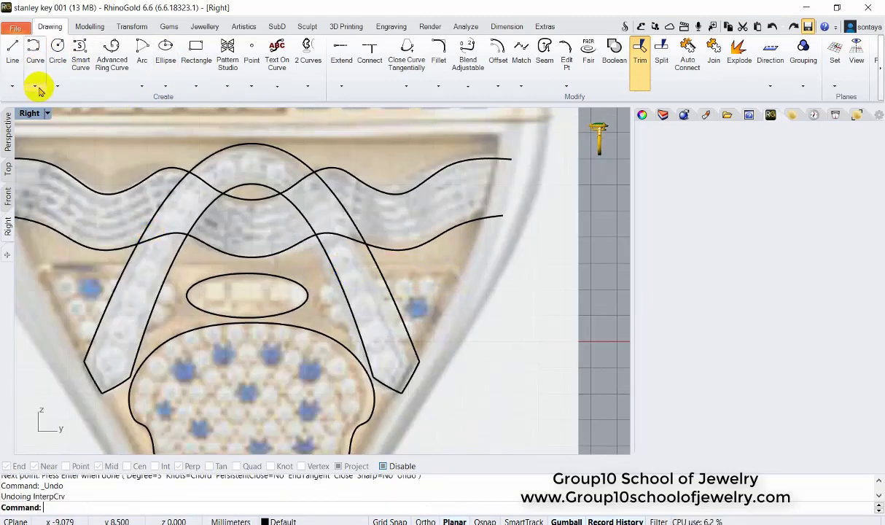
{"action": "left_click", "coordinate": [34, 51]}
{"action": "left_click", "coordinate": [450, 276]}
{"action": "left_click", "coordinate": [395, 273]}
{"action": "left_click", "coordinate": [347, 273]}
{"action": "left_click", "coordinate": [318, 285]}
{"action": "left_click", "coordinate": [316, 301]}
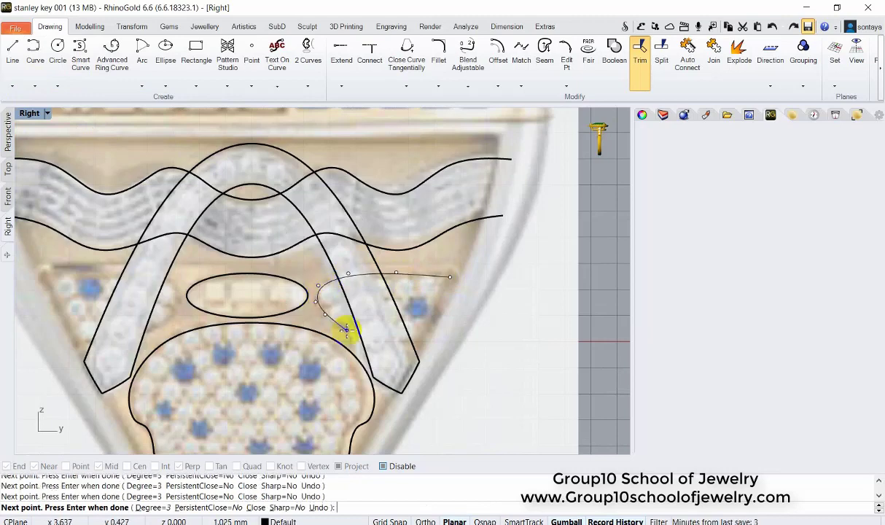
{"action": "left_click", "coordinate": [416, 348]}
{"action": "key", "text": "Return"}
{"action": "key", "text": "Return"}
- Add the wedge's straight closing line and extend the curve to meet it
{"action": "left_click", "coordinate": [452, 265]}
{"action": "left_click", "coordinate": [417, 344]}
{"action": "key", "text": "Return"}
{"action": "middle_click", "coordinate": [570, 175]}
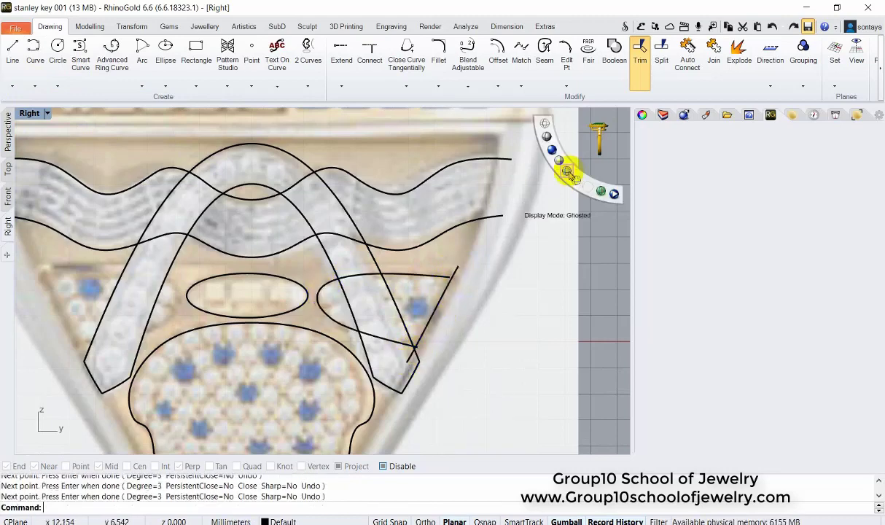
{"action": "left_click", "coordinate": [341, 51]}
{"action": "left_click", "coordinate": [438, 276]}
{"action": "key", "text": "Return"}
{"action": "left_click_drag", "start_coordinate": [484, 292], "coordinate": [256, 242]}
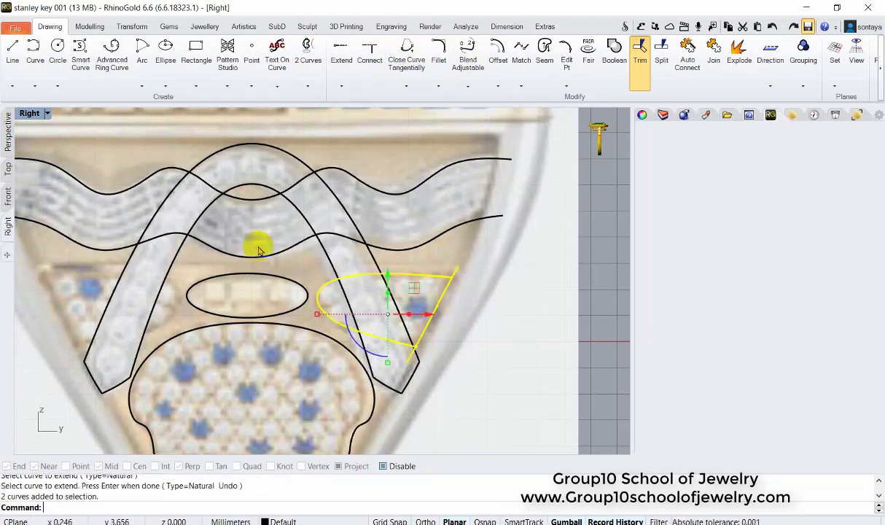
{"action": "type", "text": "z"}
{"action": "key", "text": "Return"}
- Combine the wedge curves into one region with Curve Boolean and mirror it left
{"action": "left_click", "coordinate": [613, 51]}
{"action": "left_click", "coordinate": [89, 288]}
{"action": "scroll", "coordinate": [425, 292], "scroll_direction": "down", "scroll_amount": 3}
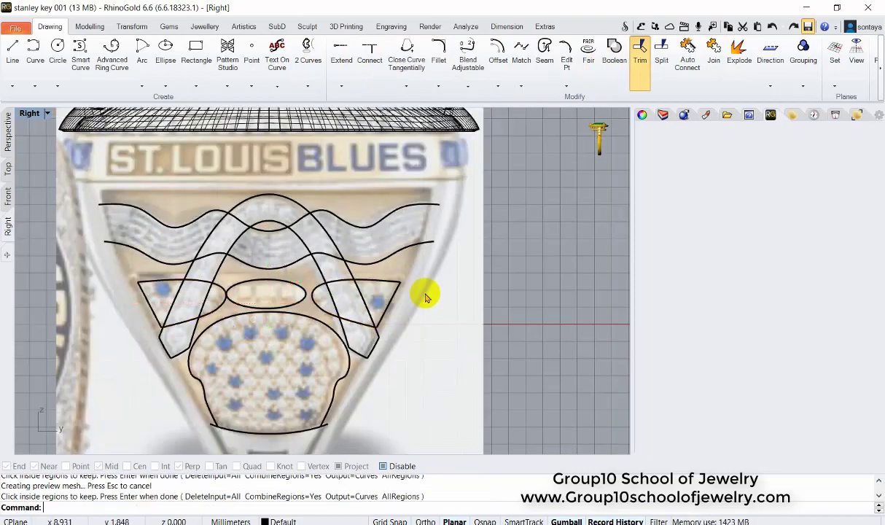
{"action": "scroll", "coordinate": [392, 308], "scroll_direction": "up", "scroll_amount": 2}
{"action": "key", "text": "Return"}
{"action": "type", "text": "z"}
{"action": "key", "text": "Return"}
{"action": "scroll", "coordinate": [460, 307], "scroll_direction": "down", "scroll_amount": 3}
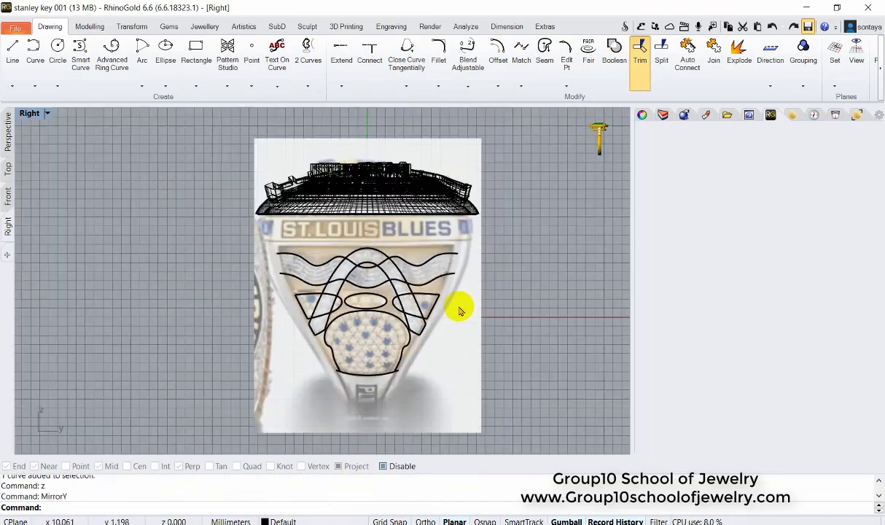
{"action": "scroll", "coordinate": [461, 295], "scroll_direction": "up", "scroll_amount": 2}
- Curve Boolean the curves around the lower panel, keeping the arch band region
{"action": "left_click", "coordinate": [613, 51]}
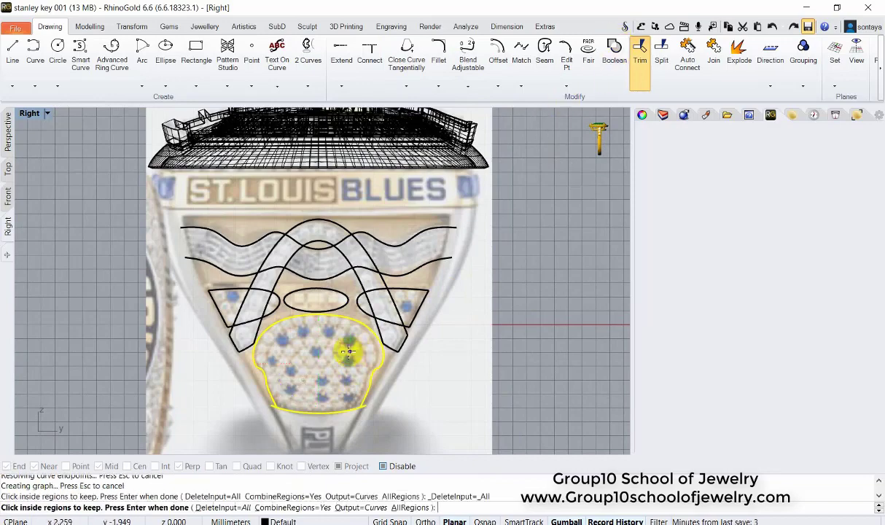
{"action": "scroll", "coordinate": [527, 307], "scroll_direction": "down", "scroll_amount": 2}
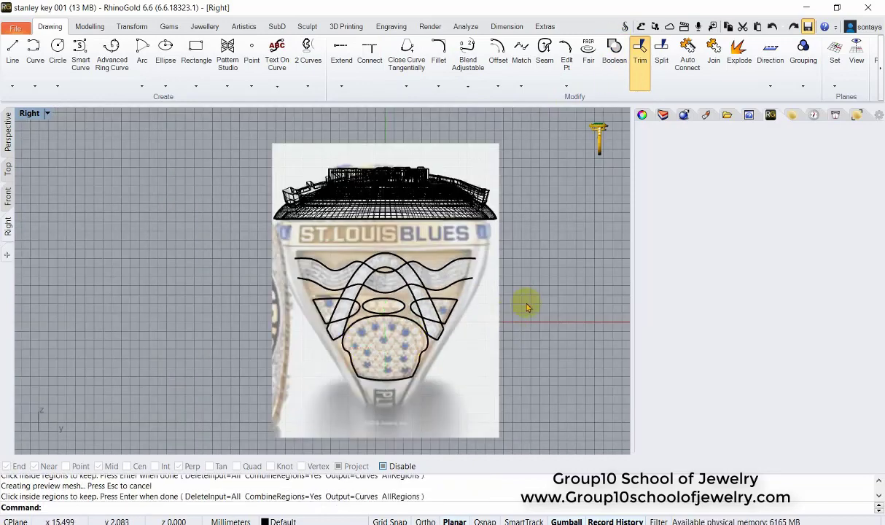
{"action": "scroll", "coordinate": [527, 306], "scroll_direction": "up", "scroll_amount": 3}
{"action": "left_click", "coordinate": [425, 296]}
{"action": "key", "text": "Return"}
- Offset the arch outline inward using the ThroughPoint option
{"action": "left_click", "coordinate": [497, 51]}
{"action": "scroll", "coordinate": [397, 281], "scroll_direction": "up", "scroll_amount": 2}
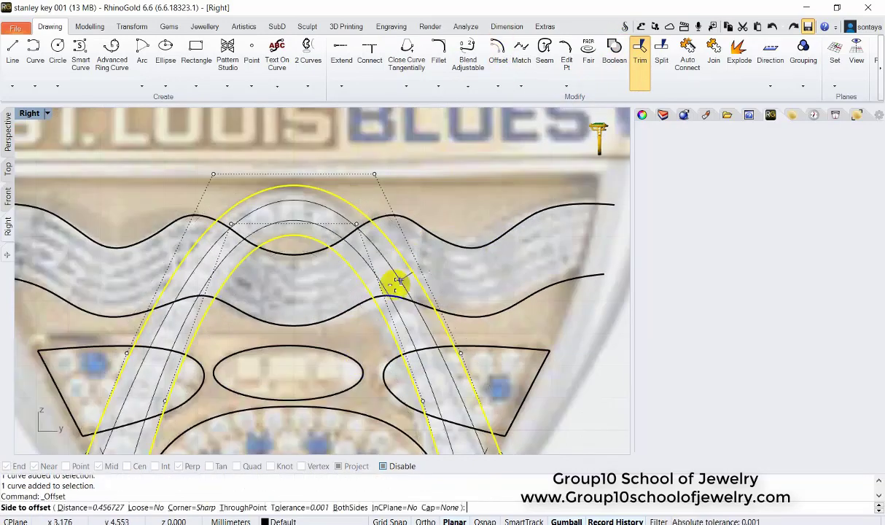
{"action": "left_click", "coordinate": [223, 507]}
{"action": "scroll", "coordinate": [345, 204], "scroll_direction": "up", "scroll_amount": 2}
{"action": "left_click", "coordinate": [345, 204]}
{"action": "scroll", "coordinate": [458, 274], "scroll_direction": "down", "scroll_amount": 3}
{"action": "scroll", "coordinate": [432, 284], "scroll_direction": "up", "scroll_amount": 2}
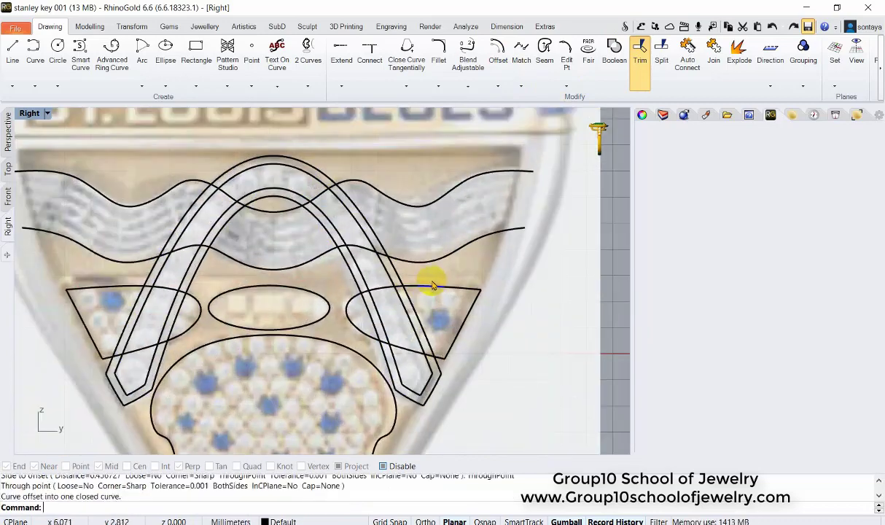
{"action": "scroll", "coordinate": [434, 256], "scroll_direction": "down", "scroll_amount": 2}
- Cap the wave ends with Near-snapped InterpCrv connectors, mirror them, and trim the overhangs
{"action": "left_click", "coordinate": [35, 49]}
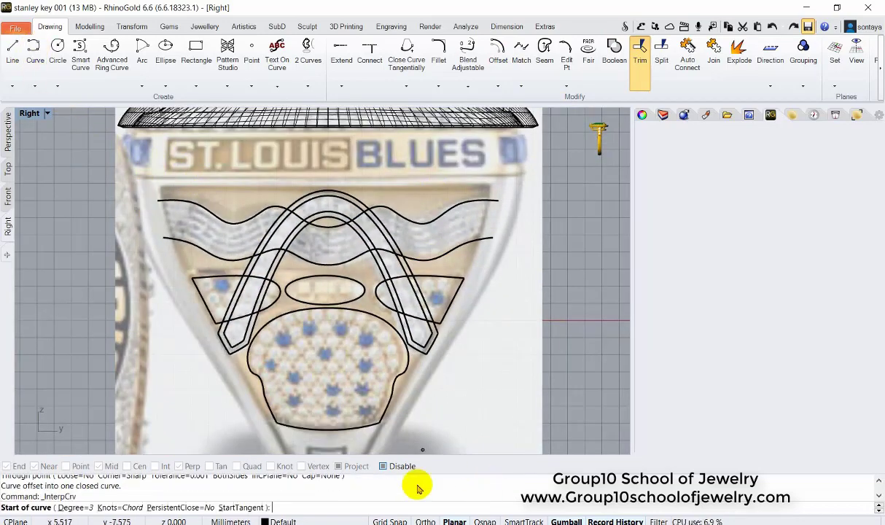
{"action": "left_click", "coordinate": [382, 466]}
{"action": "left_click", "coordinate": [48, 466]}
{"action": "left_click", "coordinate": [500, 200]}
{"action": "left_click", "coordinate": [504, 201]}
{"action": "key", "text": "Return"}
{"action": "key", "text": "Return"}
{"action": "left_click", "coordinate": [500, 201]}
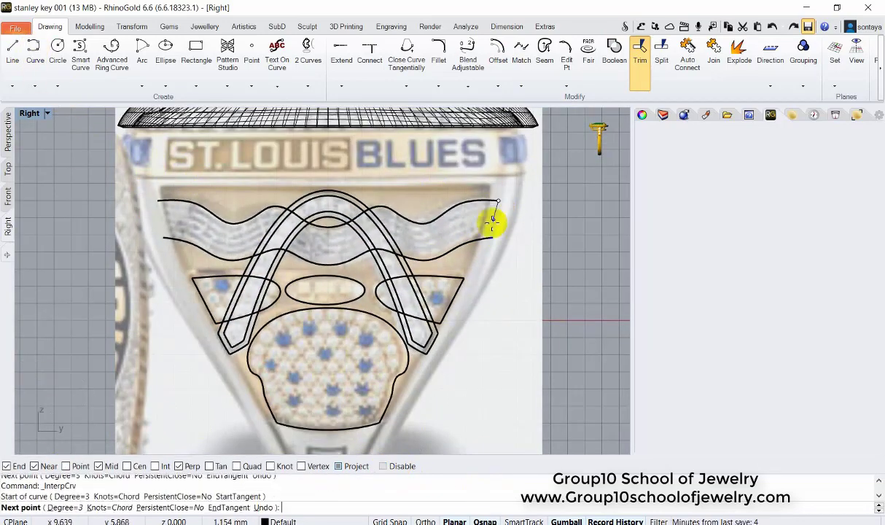
{"action": "left_click", "coordinate": [480, 250]}
{"action": "key", "text": "Return"}
{"action": "key", "text": "Return"}
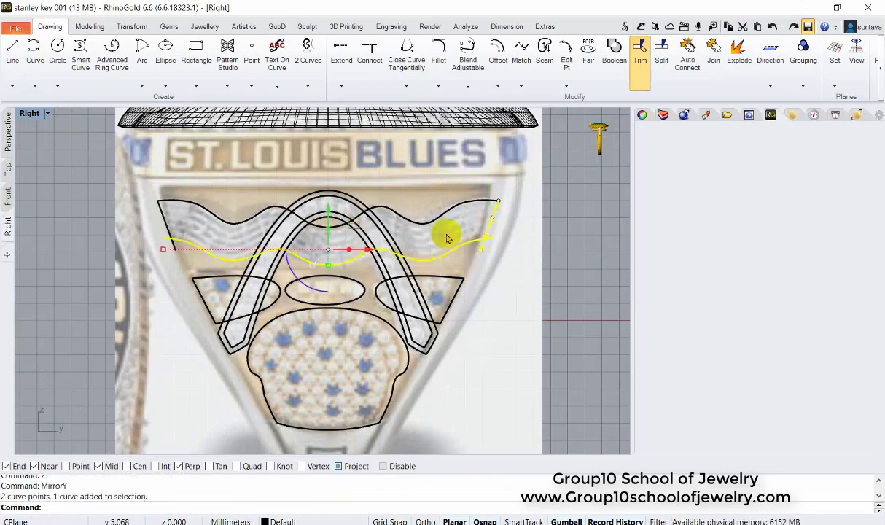
{"action": "left_click", "coordinate": [639, 50]}
{"action": "key", "text": "Return"}
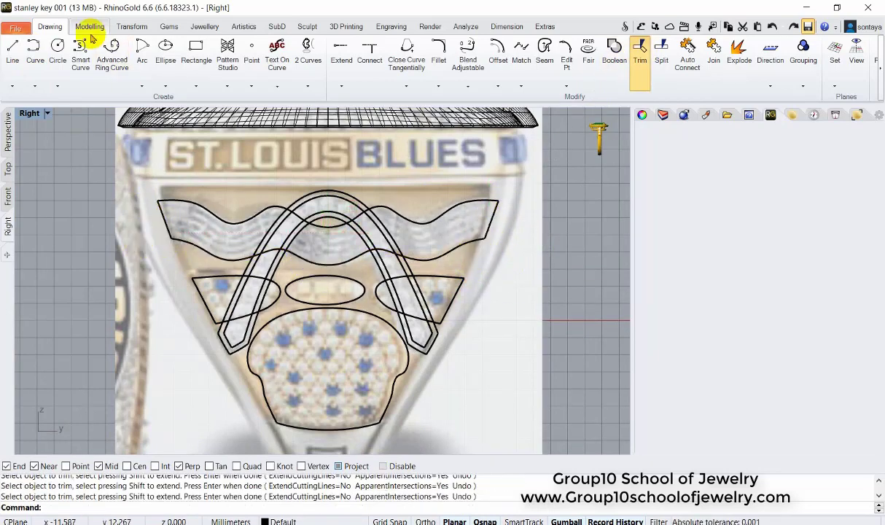
{"action": "left_click", "coordinate": [90, 26]}
- Sweep a two-rail surface along the upper and lower wave curves to form the wavy band
{"action": "left_click", "coordinate": [98, 58]}
{"action": "left_click", "coordinate": [191, 212]}
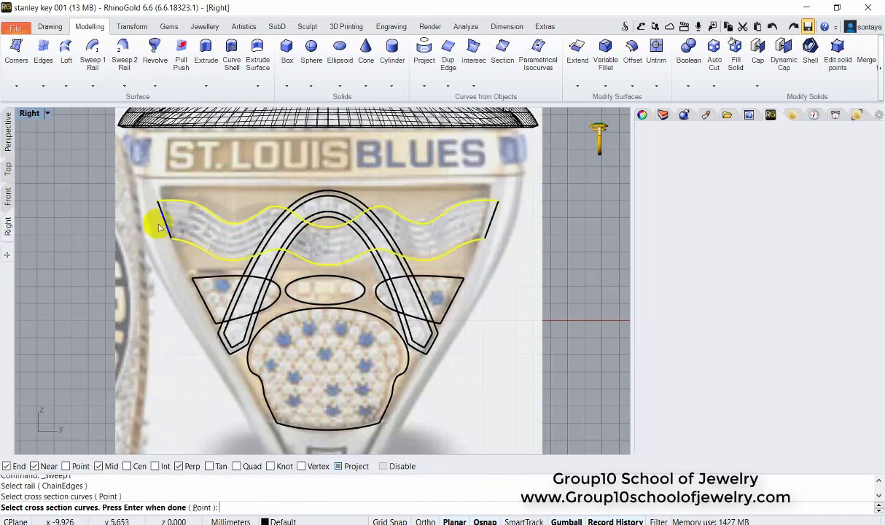
{"action": "key", "text": "Return"}
{"action": "left_click", "coordinate": [681, 410]}
{"action": "left_click", "coordinate": [123, 58]}
{"action": "left_click", "coordinate": [197, 215]}
{"action": "left_click", "coordinate": [496, 218]}
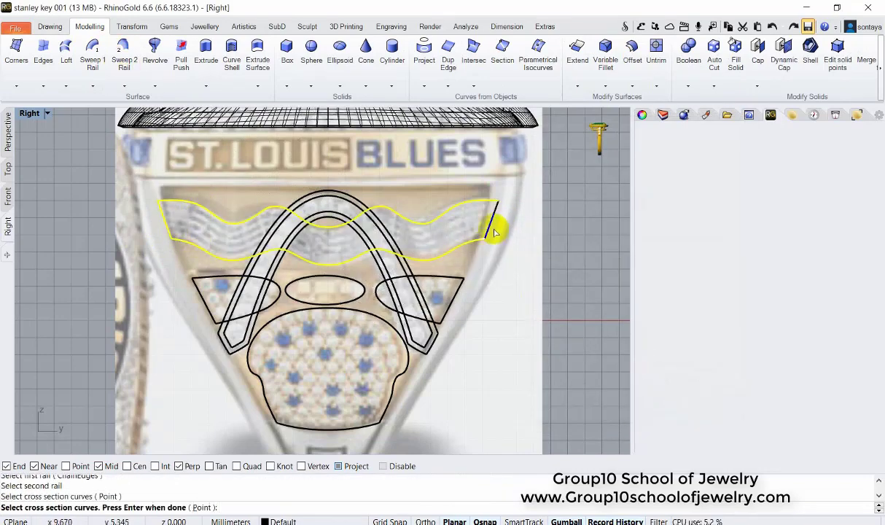
{"action": "key", "text": "Return"}
{"action": "left_click", "coordinate": [678, 410]}
{"action": "scroll", "coordinate": [467, 306], "scroll_direction": "down", "scroll_amount": 3}
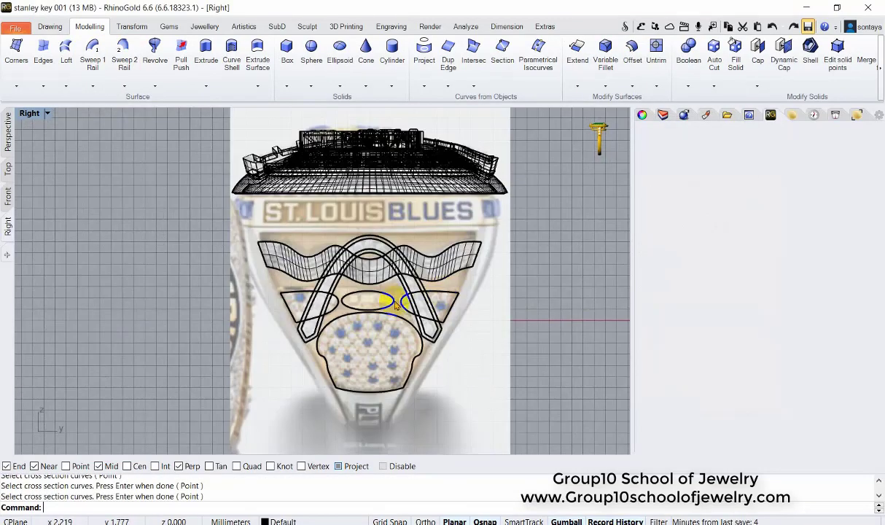
{"action": "scroll", "coordinate": [396, 305], "scroll_direction": "up", "scroll_amount": 3}
{"action": "scroll", "coordinate": [437, 284], "scroll_direction": "up", "scroll_amount": 3}
{"action": "scroll", "coordinate": [438, 285], "scroll_direction": "down", "scroll_amount": 5}
- Isolate the ring shank in Perspective and extract its side face as a single surface
{"action": "left_click", "coordinate": [7, 131]}
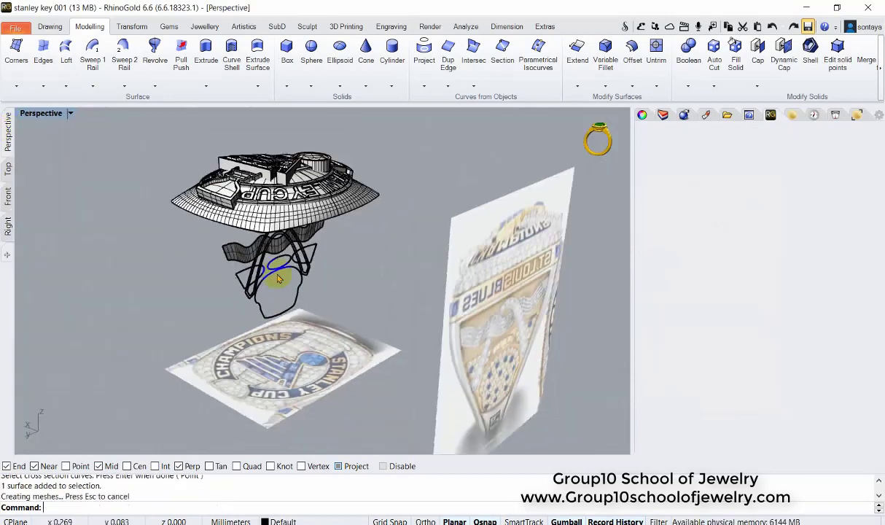
{"action": "mouse_move", "coordinate": [276, 279]}
{"action": "right_mouse_down"}
{"action": "mouse_move", "coordinate": [576, 182]}
{"action": "mouse_move", "coordinate": [286, 211]}
{"action": "mouse_move", "coordinate": [464, 248]}
{"action": "mouse_move", "coordinate": [419, 262]}
{"action": "right_mouse_up"}
{"action": "left_click", "coordinate": [566, 173]}
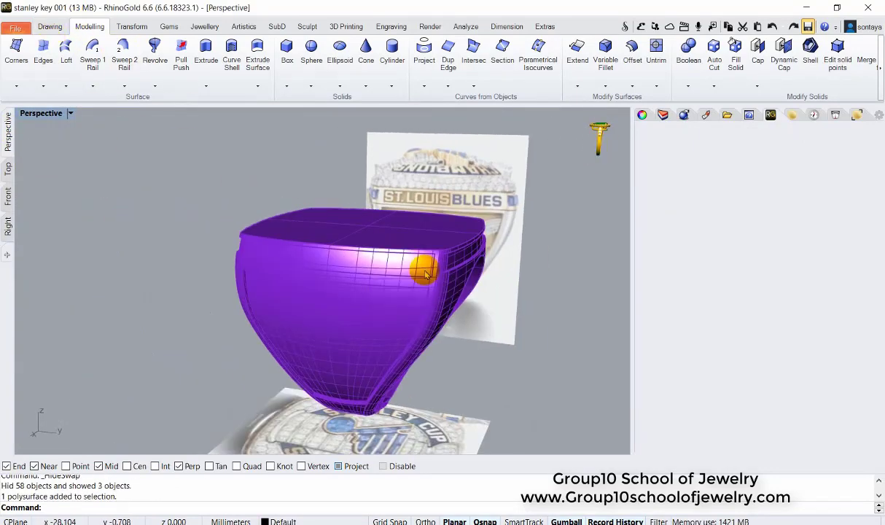
{"action": "left_click", "coordinate": [751, 89]}
{"action": "left_click", "coordinate": [331, 351]}
{"action": "left_click", "coordinate": [392, 329]}
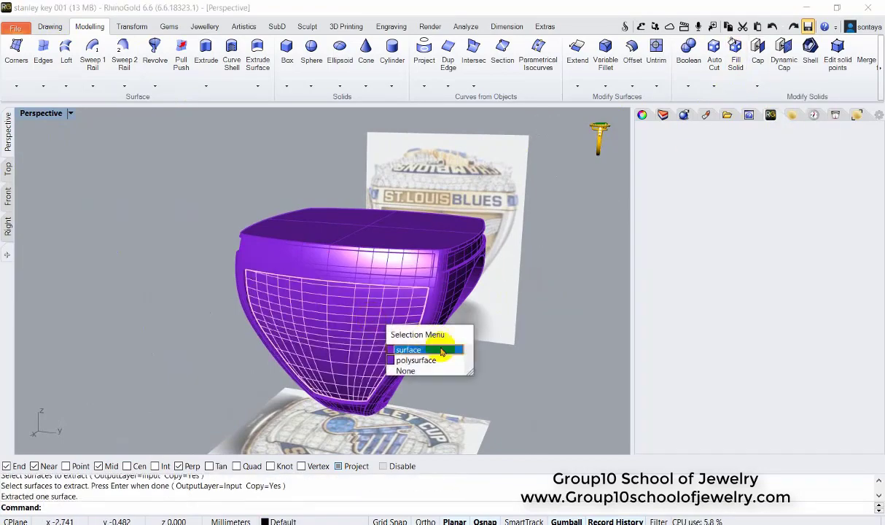
{"action": "left_click", "coordinate": [409, 351]}
- Bring the other objects back into view and select the four head and side outlines
{"action": "left_click", "coordinate": [553, 145]}
{"action": "left_click", "coordinate": [566, 173]}
{"action": "mouse_move", "coordinate": [566, 173]}
{"action": "right_mouse_down"}
{"action": "mouse_move", "coordinate": [401, 286]}
{"action": "mouse_move", "coordinate": [301, 253]}
{"action": "mouse_move", "coordinate": [357, 255]}
{"action": "right_mouse_up"}
{"action": "left_click", "coordinate": [357, 255]}
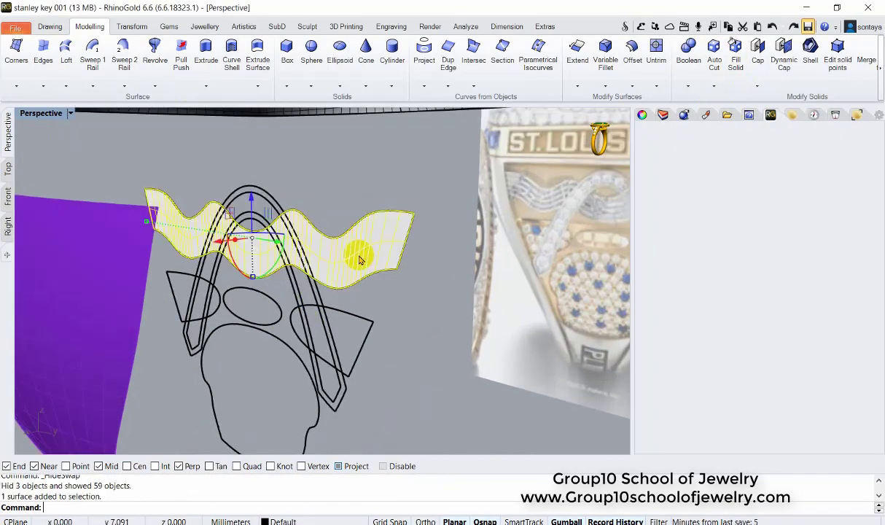
{"action": "scroll", "coordinate": [359, 260], "scroll_direction": "down", "scroll_amount": 2}
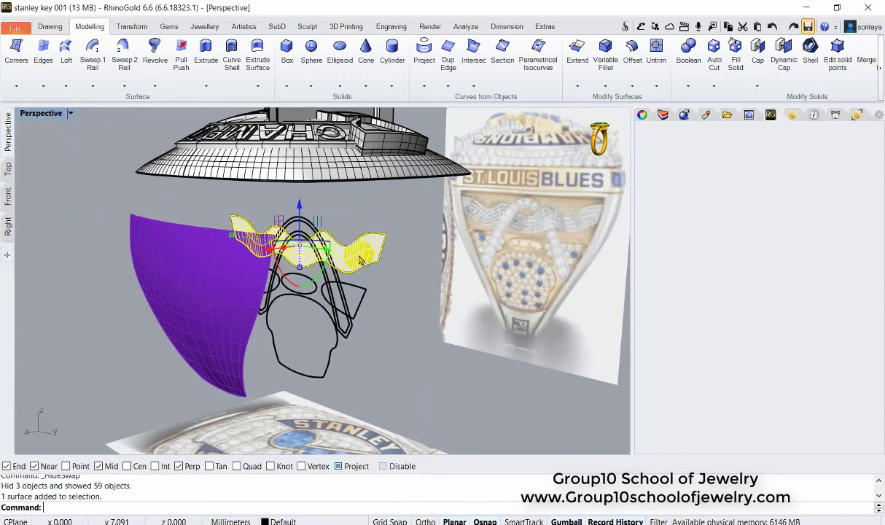
{"action": "left_click", "coordinate": [336, 321]}
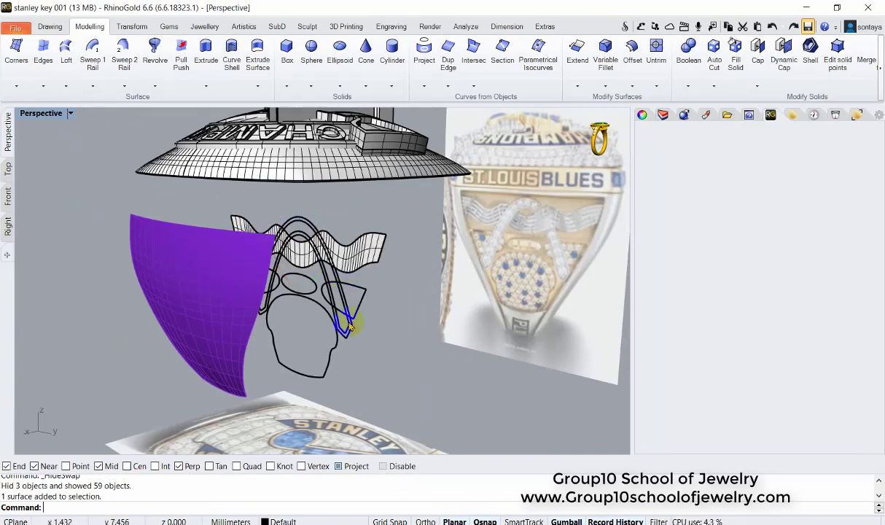
- Project the four outlines onto the purple side surface from the side view
{"action": "left_click", "coordinate": [7, 230]}
{"action": "left_click", "coordinate": [423, 51]}
{"action": "left_click", "coordinate": [218, 256]}
{"action": "key", "text": "Return"}
- Undo the outline projection and return to the side view of the shank
{"action": "left_click", "coordinate": [8, 131]}
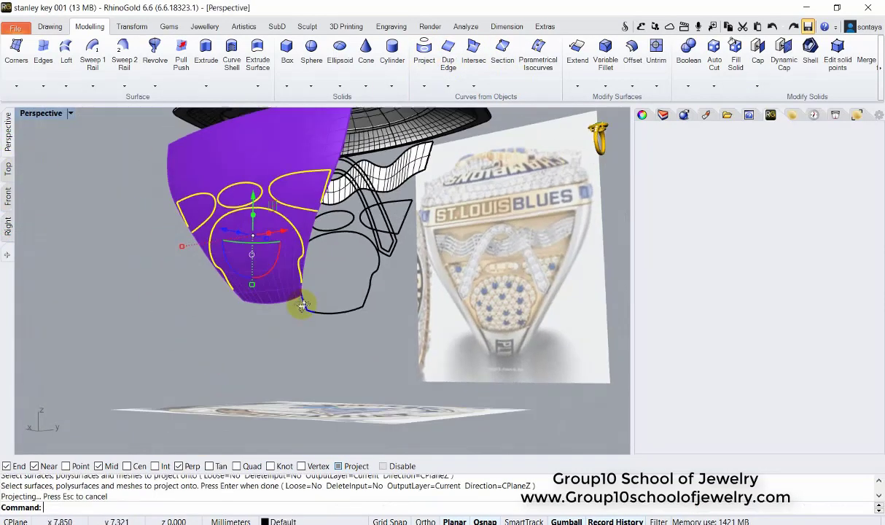
{"action": "right_click_drag", "start_coordinate": [303, 305], "coordinate": [346, 343]}
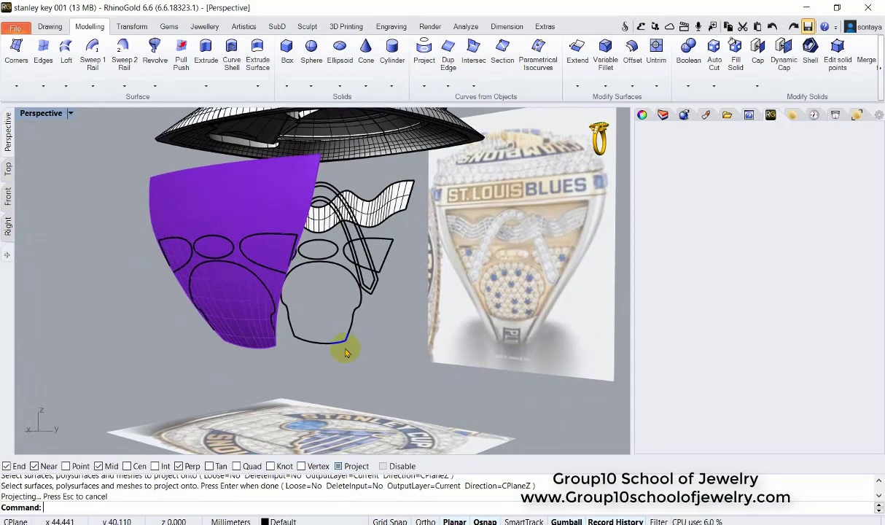
{"action": "key", "text": "ctrl+z"}
{"action": "left_click", "coordinate": [7, 226]}
{"action": "scroll", "coordinate": [306, 332], "scroll_direction": "up", "scroll_amount": 3}
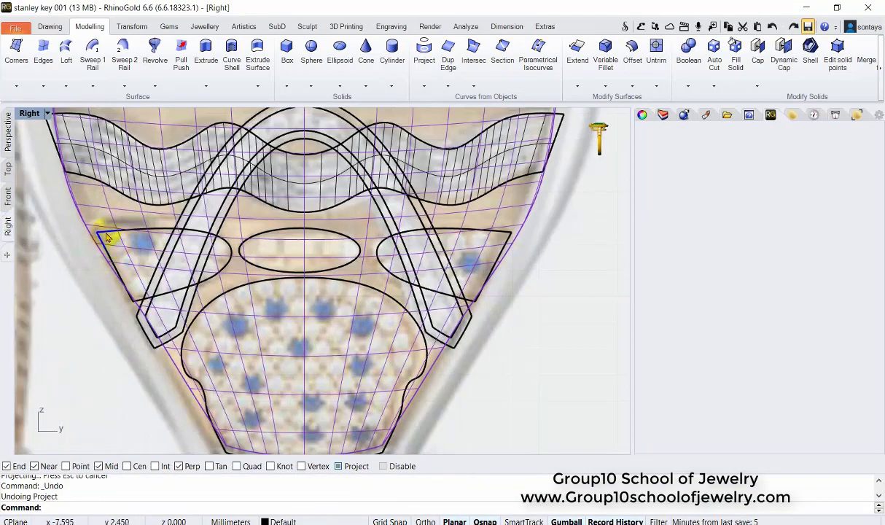
{"action": "scroll", "coordinate": [228, 299], "scroll_direction": "up", "scroll_amount": 1}
- Draw a freeform trimming curve across the left panel outline
{"action": "left_click", "coordinate": [188, 326]}
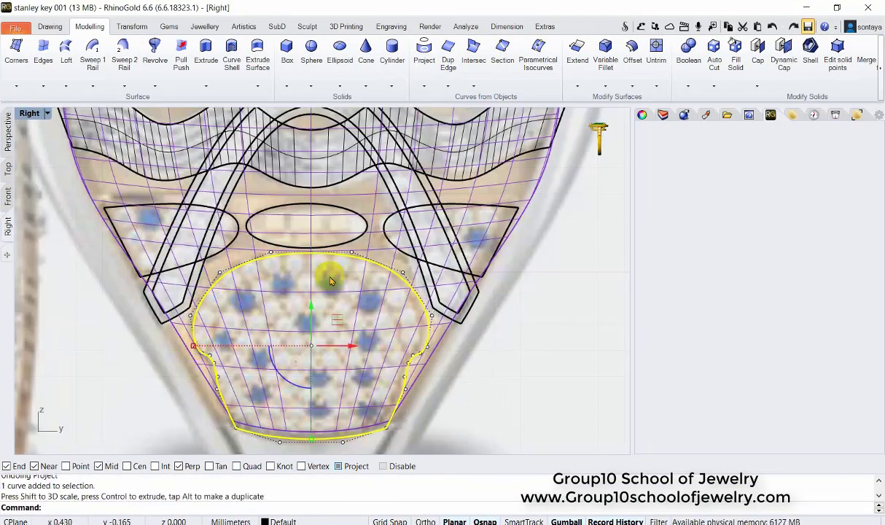
{"action": "left_click", "coordinate": [49, 26]}
{"action": "left_click", "coordinate": [35, 51]}
{"action": "scroll", "coordinate": [119, 229], "scroll_direction": "up", "scroll_amount": 3}
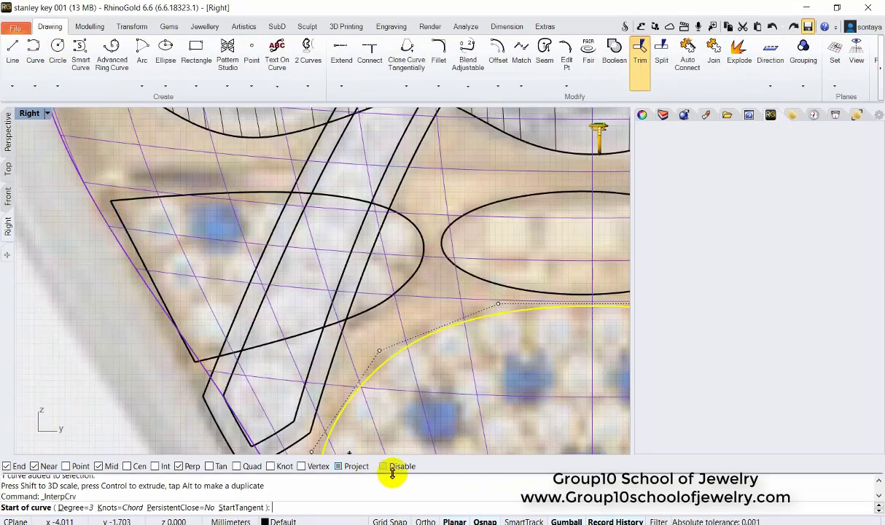
{"action": "left_click", "coordinate": [113, 189]}
{"action": "left_click", "coordinate": [233, 381]}
{"action": "key", "text": "Return"}
{"action": "left_click", "coordinate": [187, 296]}
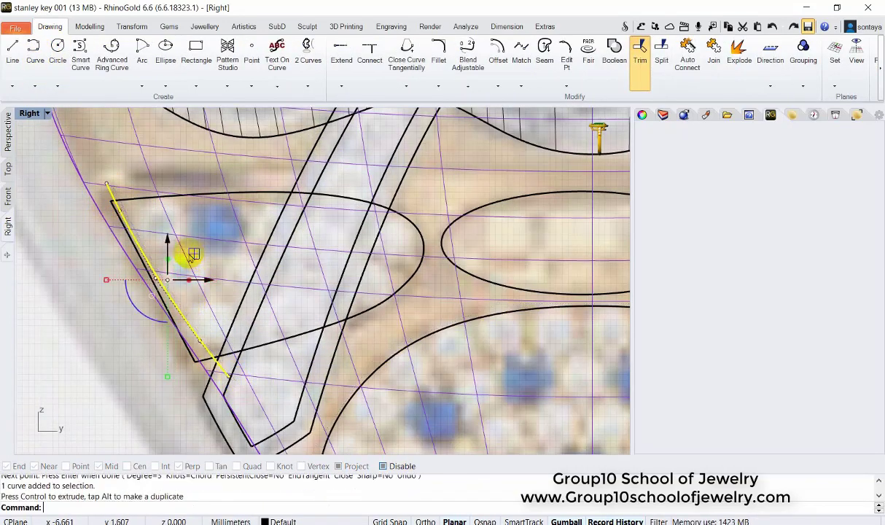
- Keep the trimmed left panel region and delete the leftover construction curve
{"action": "scroll", "coordinate": [162, 241], "scroll_direction": "down", "scroll_amount": 3}
{"action": "scroll", "coordinate": [161, 240], "scroll_direction": "down", "scroll_amount": 2}
{"action": "left_click", "coordinate": [465, 244]}
{"action": "key", "text": "Return"}
{"action": "left_click", "coordinate": [245, 231]}
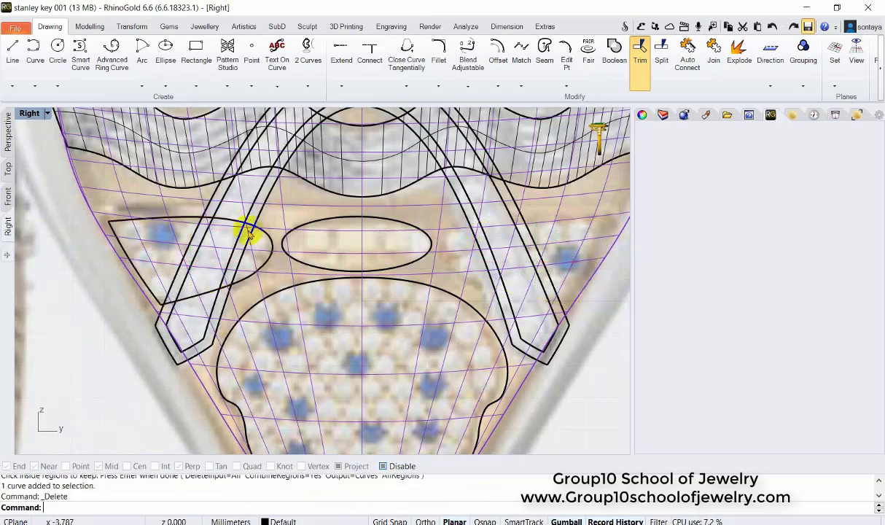
{"action": "key", "text": "Delete"}
{"action": "left_click", "coordinate": [209, 217]}
- Project the ellipse, right and bottom panel outlines onto the purple surface
{"action": "scroll", "coordinate": [210, 222], "scroll_direction": "down", "scroll_amount": 3}
{"action": "left_click", "coordinate": [392, 242], "text": "shift"}
{"action": "left_click", "coordinate": [450, 238], "text": "shift"}
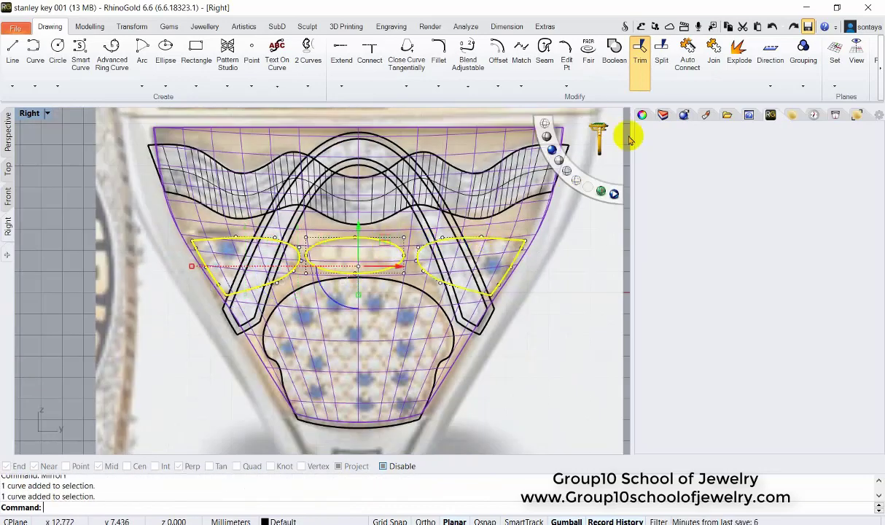
{"action": "left_click", "coordinate": [86, 27]}
{"action": "left_click", "coordinate": [424, 50]}
{"action": "left_click", "coordinate": [372, 299]}
{"action": "key", "text": "Return"}
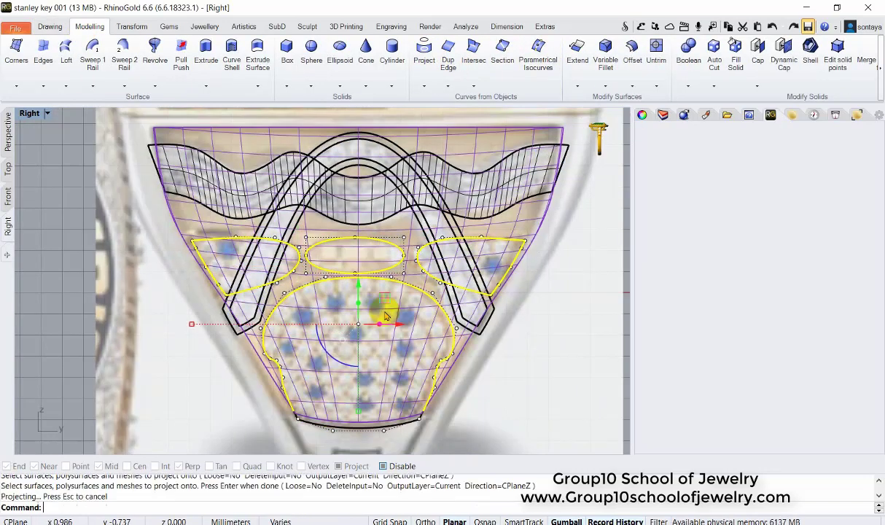
{"action": "left_click", "coordinate": [8, 131]}
{"action": "scroll", "coordinate": [337, 345], "scroll_direction": "up", "scroll_amount": 1}
- Select the outer and inner arch curves and slightly rescale them in the side view
{"action": "scroll", "coordinate": [356, 264], "scroll_direction": "up", "scroll_amount": 2}
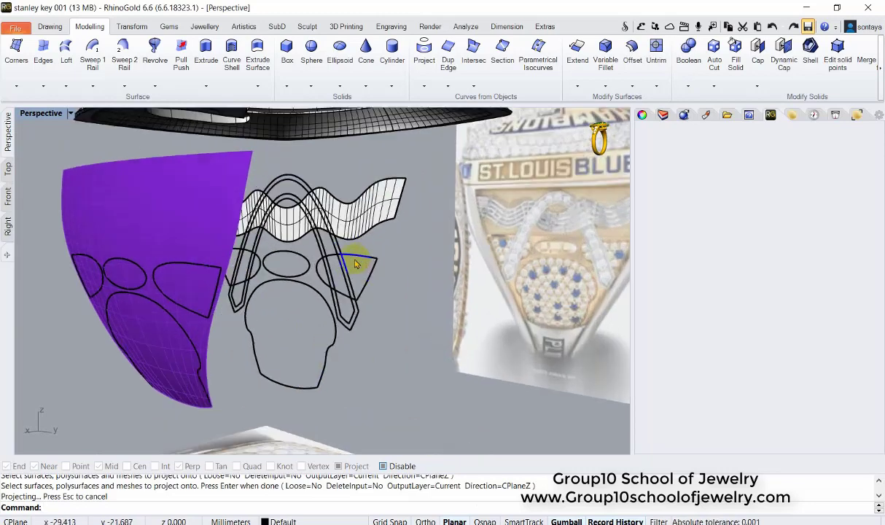
{"action": "left_click", "coordinate": [349, 280]}
{"action": "left_click", "coordinate": [424, 283]}
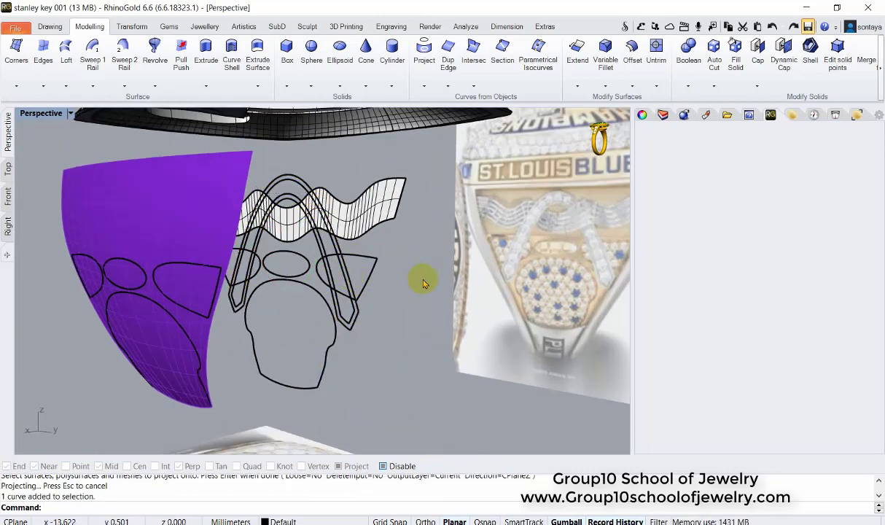
{"action": "left_click", "coordinate": [342, 252]}
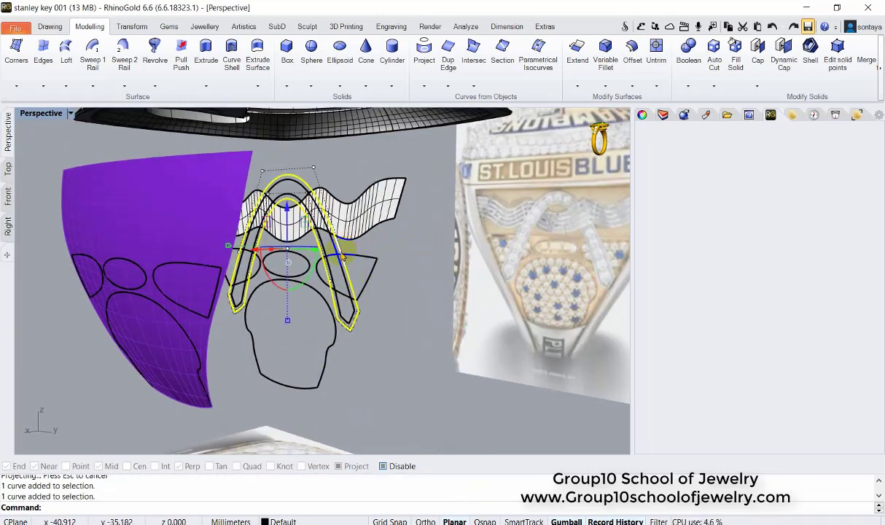
{"action": "left_click", "coordinate": [8, 227]}
{"action": "scroll", "coordinate": [356, 280], "scroll_direction": "up", "scroll_amount": 3}
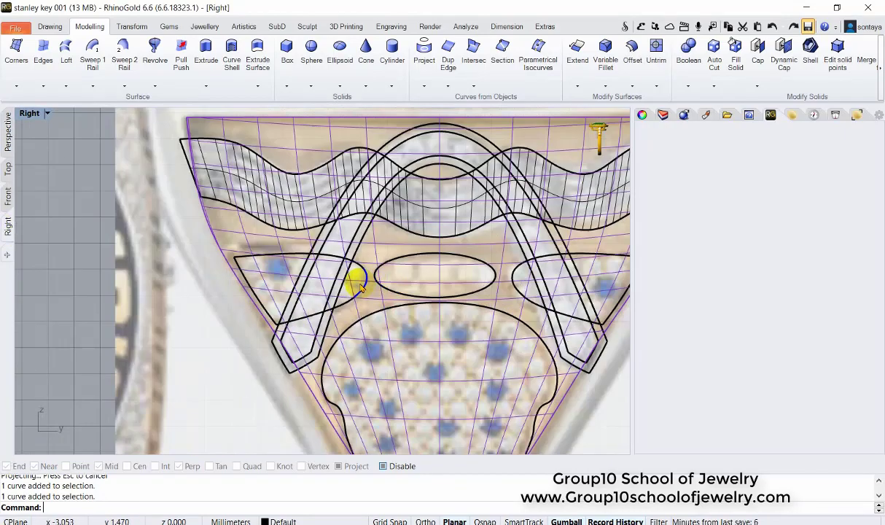
{"action": "scroll", "coordinate": [342, 259], "scroll_direction": "up", "scroll_amount": 2}
{"action": "left_click", "coordinate": [332, 261]}
{"action": "scroll", "coordinate": [332, 261], "scroll_direction": "down", "scroll_amount": 1}
{"action": "right_click_drag", "start_coordinate": [332, 261], "coordinate": [281, 294]}
{"action": "mouse_move", "coordinate": [212, 288]}
{"action": "left_mouse_down"}
{"action": "mouse_move", "coordinate": [362, 239]}
{"action": "mouse_move", "coordinate": [366, 256]}
{"action": "left_mouse_up"}
{"action": "scroll", "coordinate": [138, 193], "scroll_direction": "down", "scroll_amount": 2}
- Extrude the arch curves as solids and Boolean-union the pieces into one arch
{"action": "left_click", "coordinate": [8, 128]}
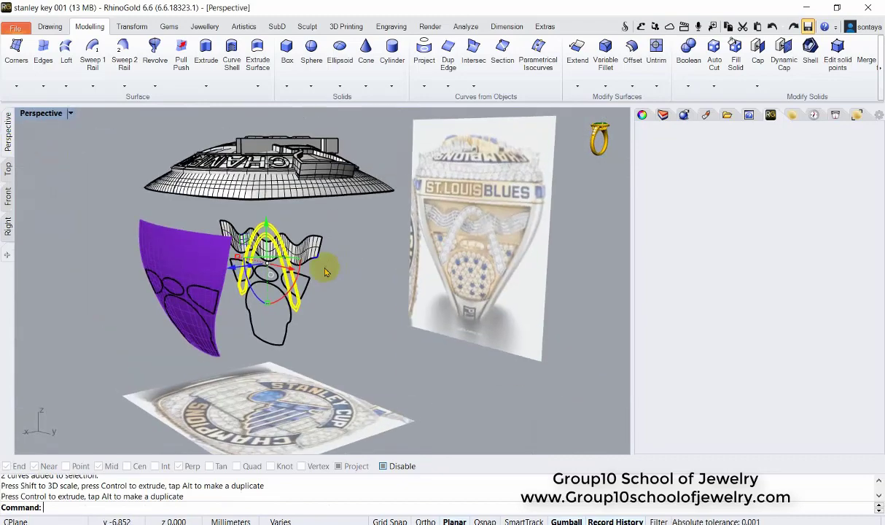
{"action": "scroll", "coordinate": [335, 262], "scroll_direction": "up", "scroll_amount": 2}
{"action": "scroll", "coordinate": [77, 40], "scroll_direction": "up", "scroll_amount": 1}
{"action": "left_click", "coordinate": [90, 27]}
{"action": "left_click", "coordinate": [205, 51]}
{"action": "key", "text": "Return"}
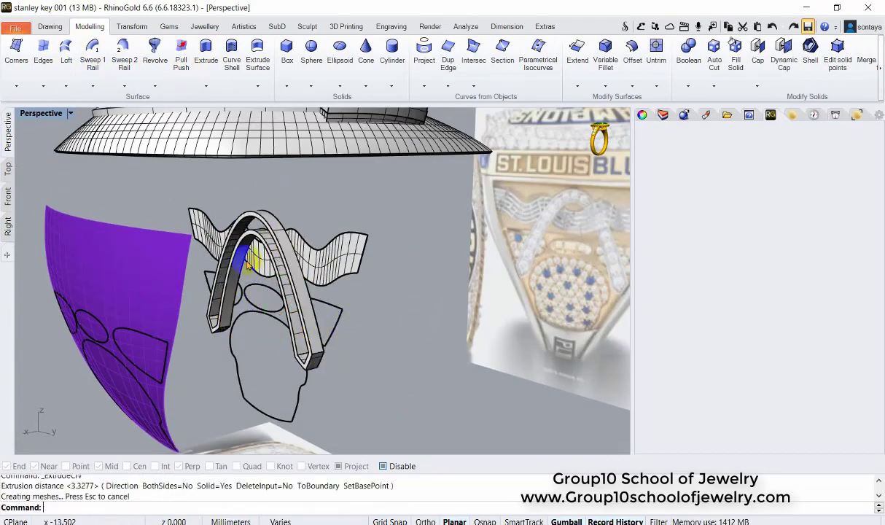
{"action": "scroll", "coordinate": [292, 248], "scroll_direction": "up", "scroll_amount": 3}
{"action": "left_click", "coordinate": [306, 241]}
{"action": "left_click", "coordinate": [309, 232]}
{"action": "left_click", "coordinate": [310, 232]}
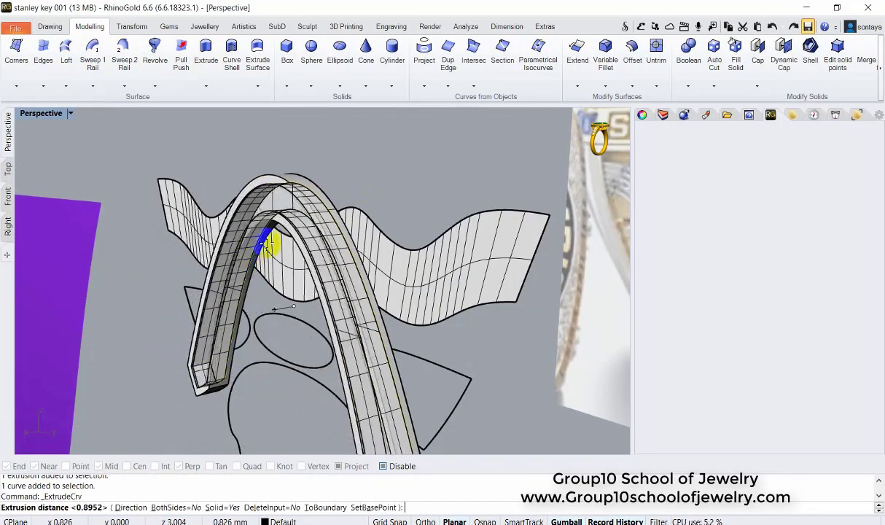
{"action": "left_click", "coordinate": [277, 196]}
- Select the wavy strip surface and start the Split command
{"action": "left_click", "coordinate": [404, 266]}
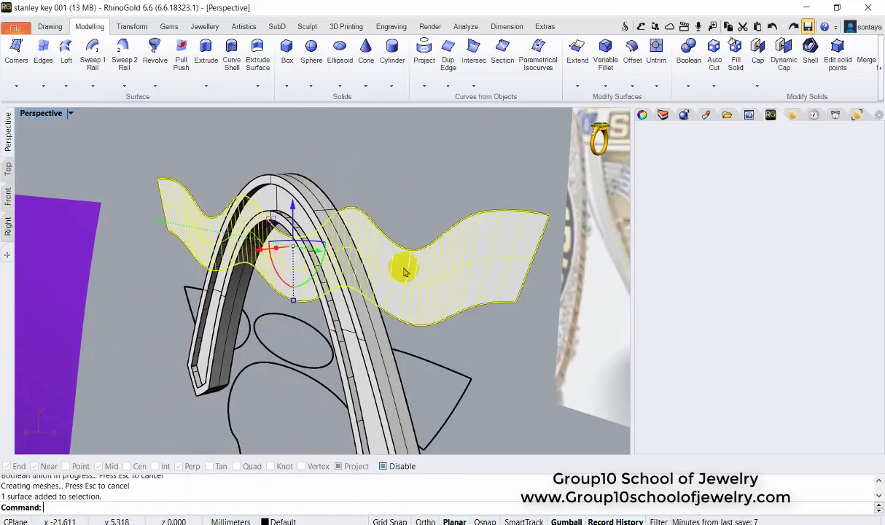
{"action": "mouse_move", "coordinate": [404, 266]}
{"action": "right_mouse_down"}
{"action": "mouse_move", "coordinate": [404, 241]}
{"action": "mouse_move", "coordinate": [310, 270]}
{"action": "right_mouse_up"}
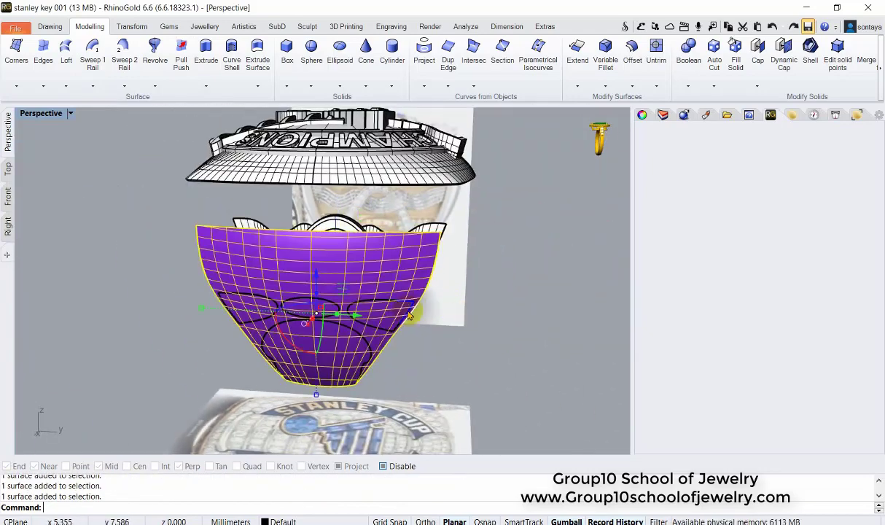
{"action": "type", "text": "split"}
{"action": "key", "text": "Return"}
- Split the purple surface with the projected outlines, then undo that split
{"action": "left_click", "coordinate": [398, 336]}
{"action": "key", "text": "Return"}
{"action": "left_click", "coordinate": [394, 332]}
{"action": "key", "text": "Return"}
{"action": "left_click", "coordinate": [393, 341]}
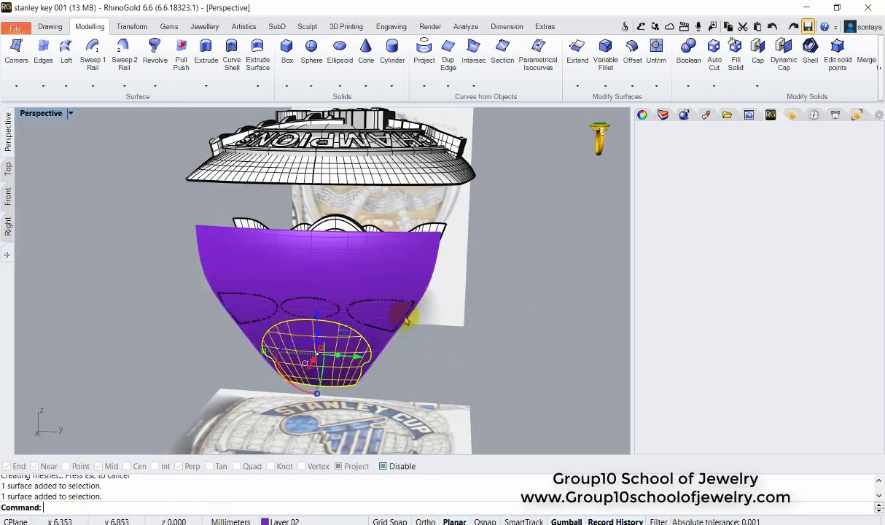
{"action": "key", "text": "ctrl+z"}
- Split the purple surface into three pieces using the ellipse outlines selected in side view
{"action": "key", "text": "ctrl+F4"}
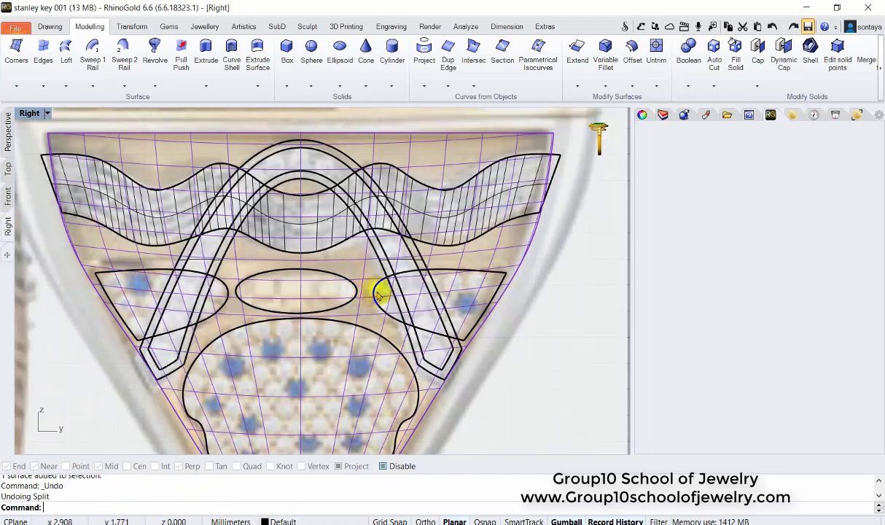
{"action": "left_click", "coordinate": [365, 306]}
{"action": "scroll", "coordinate": [341, 263], "scroll_direction": "up", "scroll_amount": 2}
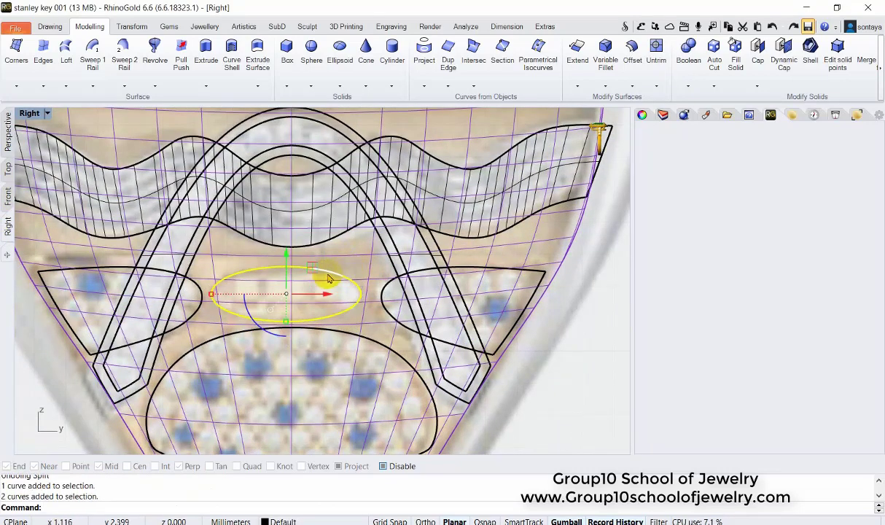
{"action": "key", "text": "ctrl+F4"}
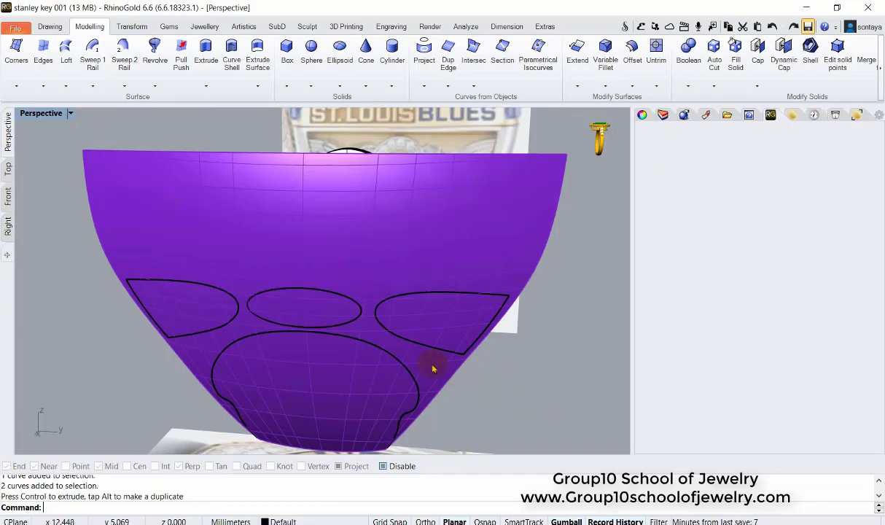
{"action": "left_click", "coordinate": [419, 303]}
{"action": "key", "text": "Return"}
{"action": "left_click", "coordinate": [245, 281]}
{"action": "key", "text": "Return"}
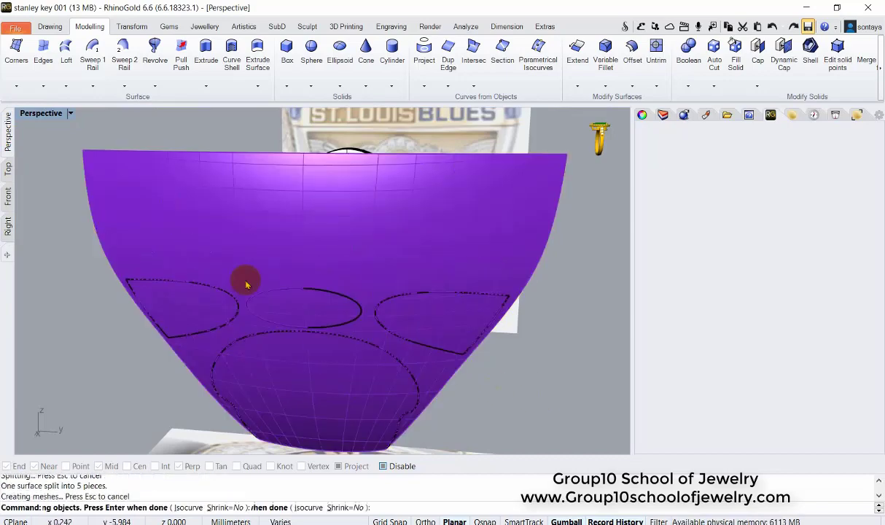
{"action": "left_click", "coordinate": [301, 323]}
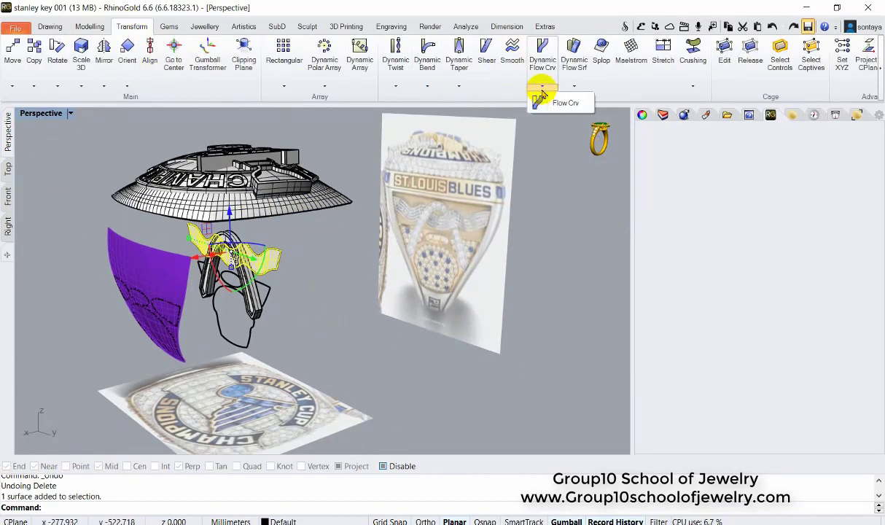
- Flatten the wavy strip surface, move it aside, and create its flat outline
{"action": "scroll", "coordinate": [365, 300], "scroll_direction": "down", "scroll_amount": 3}
{"action": "scroll", "coordinate": [365, 299], "scroll_direction": "up", "scroll_amount": 5}
{"action": "scroll", "coordinate": [273, 69], "scroll_direction": "up", "scroll_amount": 1}
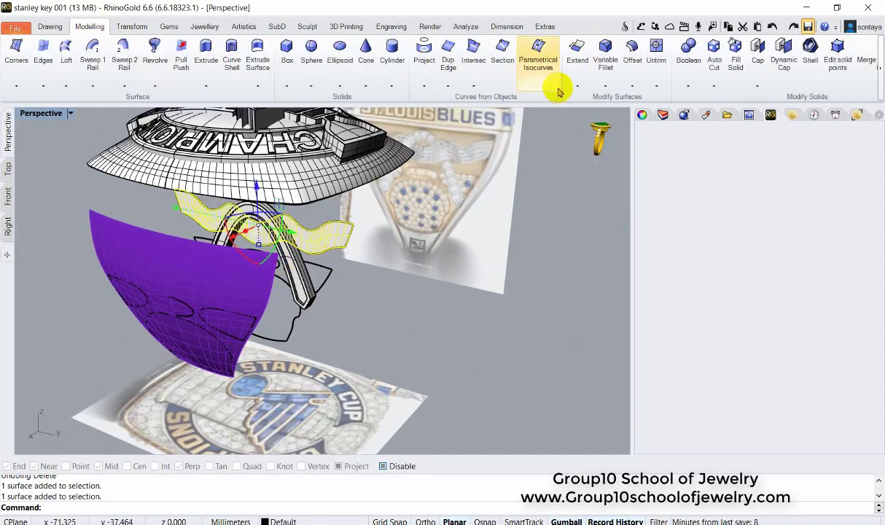
{"action": "scroll", "coordinate": [265, 52], "scroll_direction": "down", "scroll_amount": 1}
{"action": "left_click", "coordinate": [563, 73]}
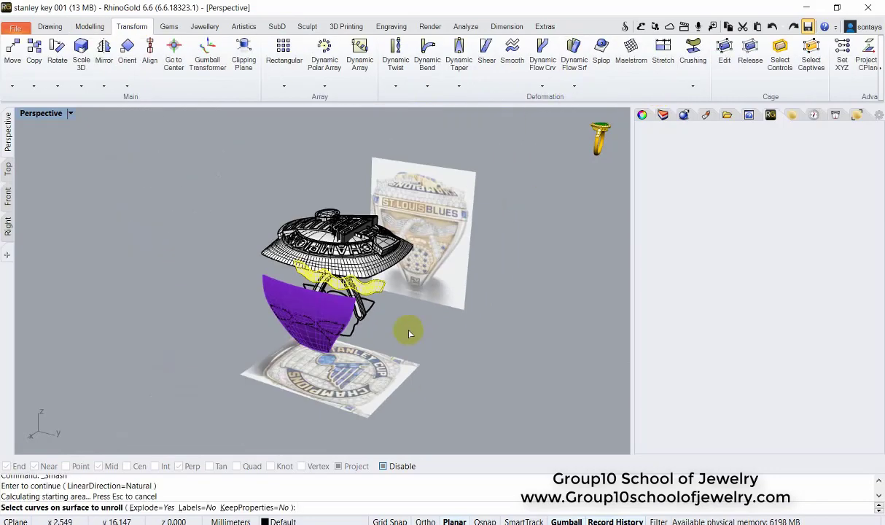
{"action": "scroll", "coordinate": [352, 347], "scroll_direction": "up", "scroll_amount": 2}
{"action": "left_click_drag", "start_coordinate": [352, 348], "coordinate": [199, 324]}
{"action": "scroll", "coordinate": [307, 291], "scroll_direction": "up", "scroll_amount": 2}
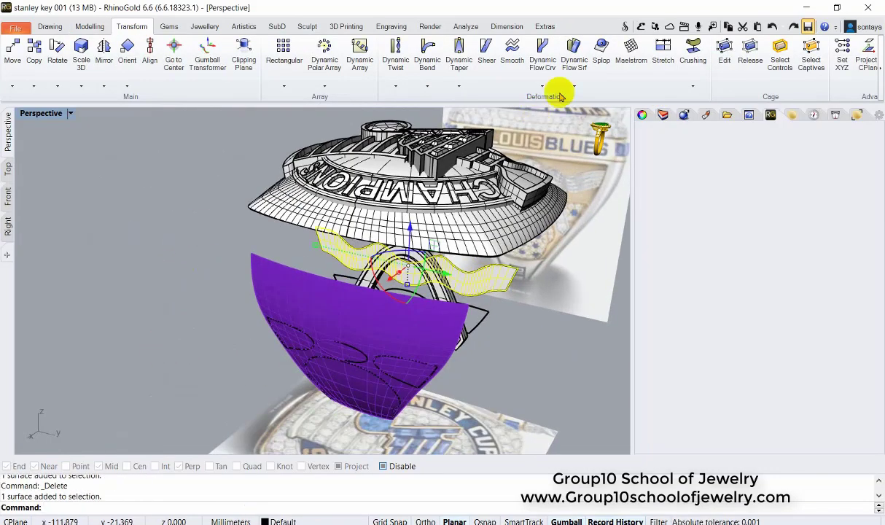
{"action": "scroll", "coordinate": [543, 86], "scroll_direction": "up", "scroll_amount": 1}
{"action": "left_click", "coordinate": [448, 86]}
{"action": "left_click", "coordinate": [474, 220]}
{"action": "right_click", "coordinate": [343, 302]}
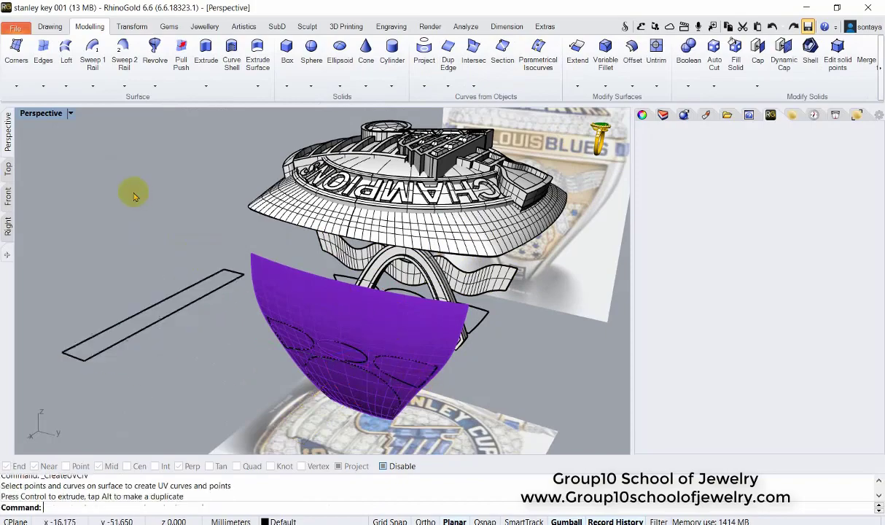
- Draw a thin strip rectangle inside the flat outline in Top view
{"action": "left_click", "coordinate": [8, 168]}
{"action": "scroll", "coordinate": [336, 354], "scroll_direction": "up", "scroll_amount": 5}
{"action": "left_click", "coordinate": [50, 27]}
{"action": "left_click", "coordinate": [13, 51]}
{"action": "left_click", "coordinate": [35, 51]}
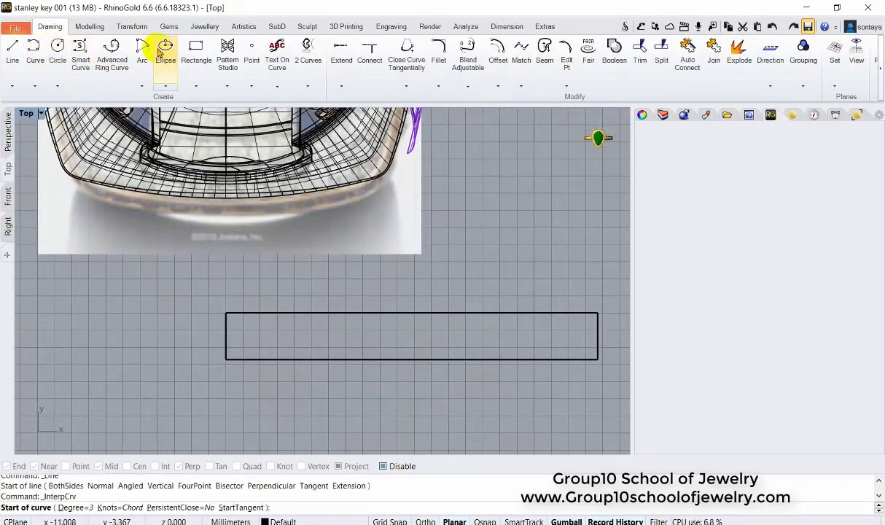
{"action": "left_click", "coordinate": [477, 330]}
{"action": "scroll", "coordinate": [316, 315], "scroll_direction": "up", "scroll_amount": 2}
{"action": "left_click", "coordinate": [84, 340]}
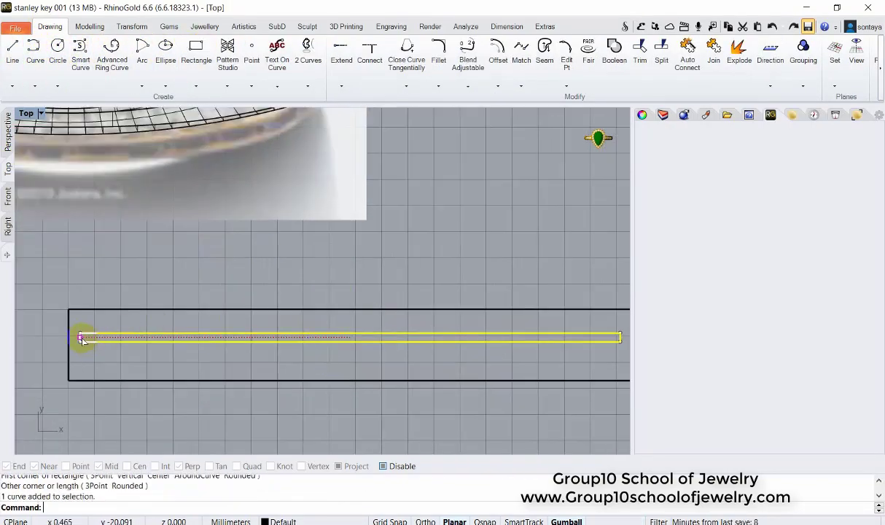
{"action": "scroll", "coordinate": [355, 304], "scroll_direction": "down", "scroll_amount": 2}
{"action": "scroll", "coordinate": [197, 300], "scroll_direction": "up", "scroll_amount": 2}
{"action": "left_click_drag", "start_coordinate": [393, 295], "coordinate": [385, 310]}
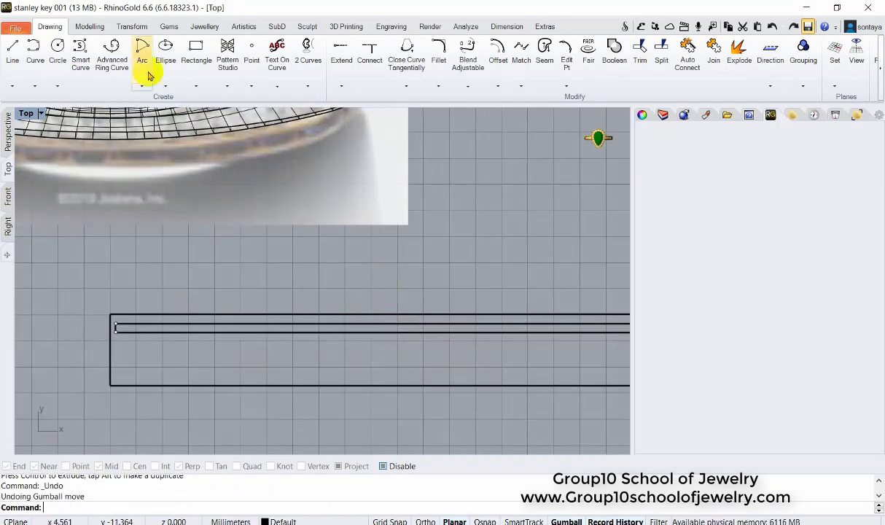
{"action": "left_click", "coordinate": [89, 26]}
{"action": "key", "text": "ctrl+z"}
- Linear-array the strip rectangle into three evenly stacked copies
{"action": "left_click", "coordinate": [132, 27]}
{"action": "left_click", "coordinate": [283, 62]}
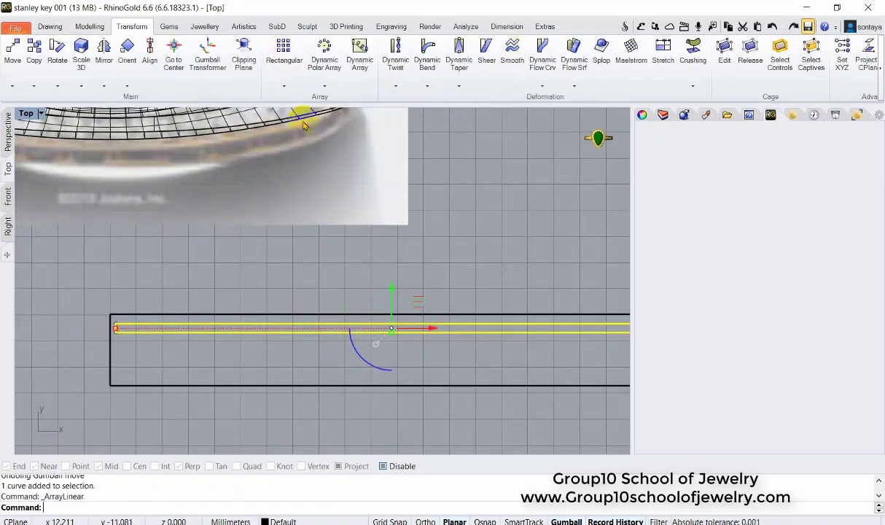
{"action": "type", "text": "3"}
{"action": "key", "text": "Return"}
{"action": "left_click", "coordinate": [162, 330]}
{"action": "left_click", "coordinate": [168, 352]}
{"action": "scroll", "coordinate": [148, 385], "scroll_direction": "up", "scroll_amount": 2}
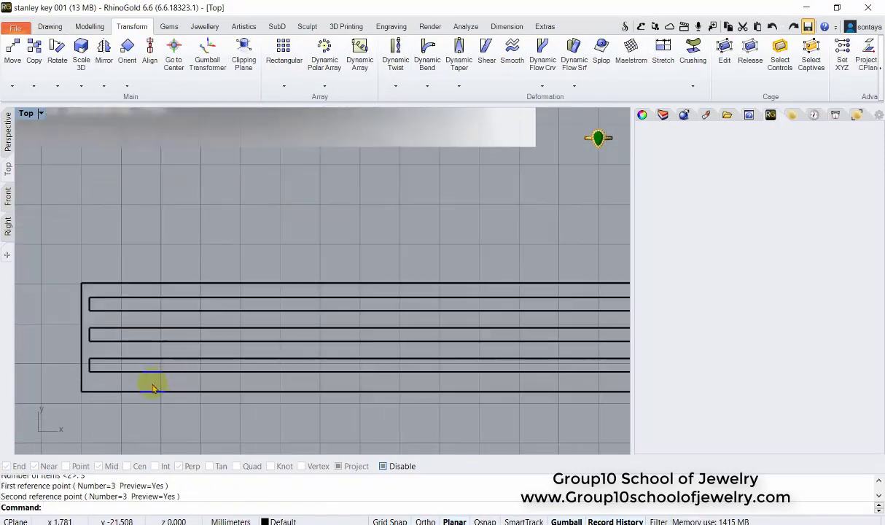
{"action": "left_click", "coordinate": [517, 290]}
{"action": "scroll", "coordinate": [292, 295], "scroll_direction": "down", "scroll_amount": 3}
{"action": "left_click", "coordinate": [8, 132]}
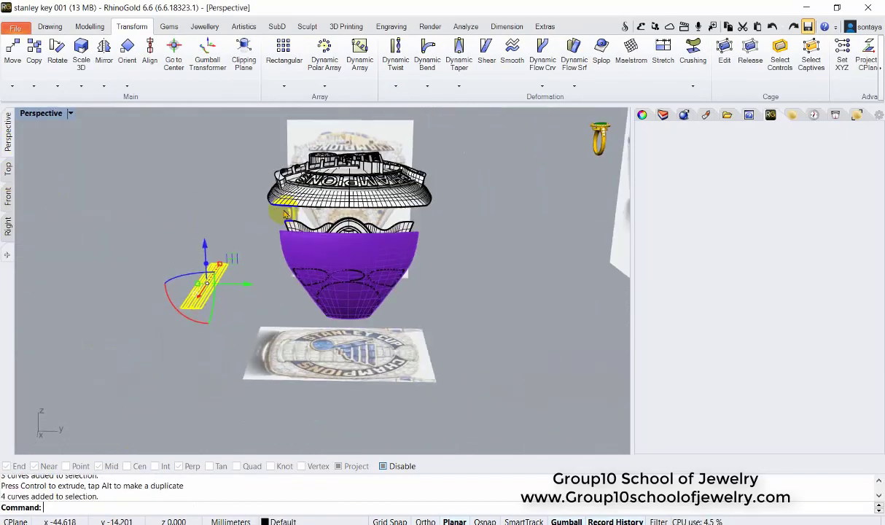
{"action": "left_click", "coordinate": [90, 26]}
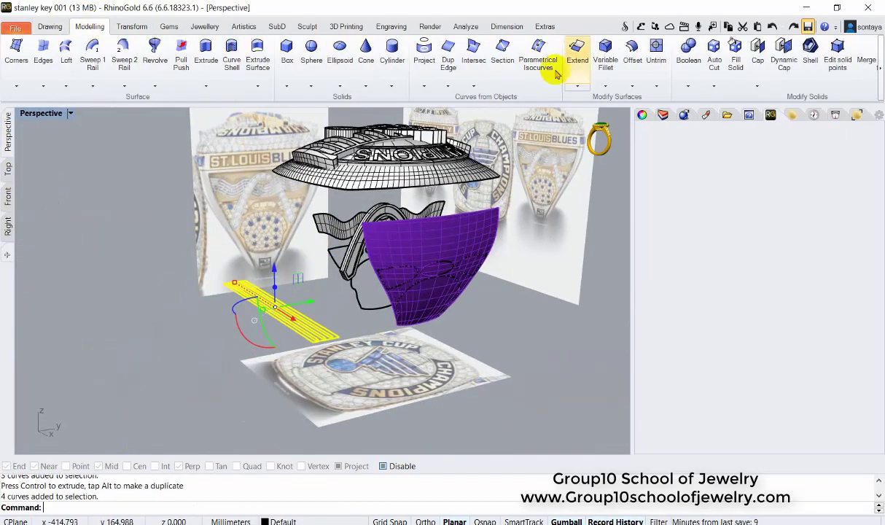
- Apply the rectangle curves onto the wavy surface
{"action": "left_click", "coordinate": [448, 86]}
{"action": "left_click", "coordinate": [489, 233]}
{"action": "scroll", "coordinate": [296, 223], "scroll_direction": "up", "scroll_amount": 3}
{"action": "left_click", "coordinate": [315, 291]}
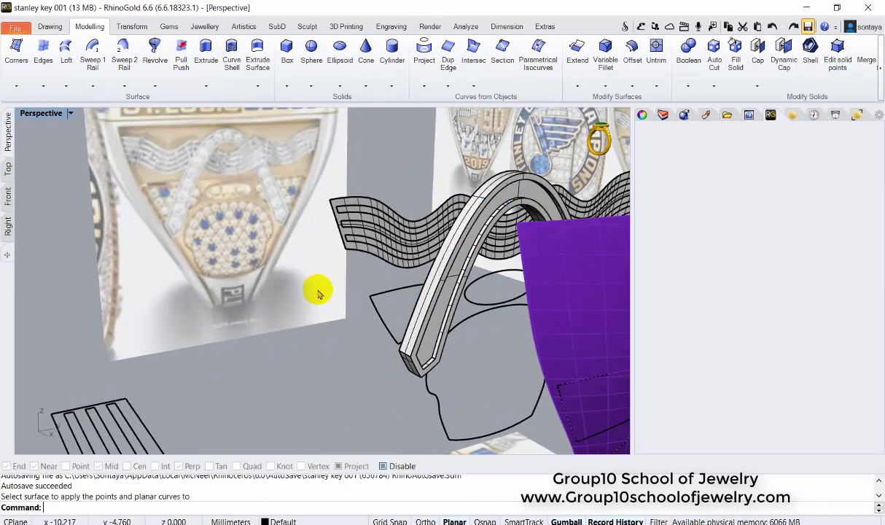
- Split the wavy surface with the applied curves into four pieces
{"action": "type", "text": "split"}
{"action": "key", "text": "Return"}
{"action": "left_click", "coordinate": [355, 221]}
{"action": "key", "text": "Return"}
{"action": "left_click", "coordinate": [368, 244]}
{"action": "key", "text": "Return"}
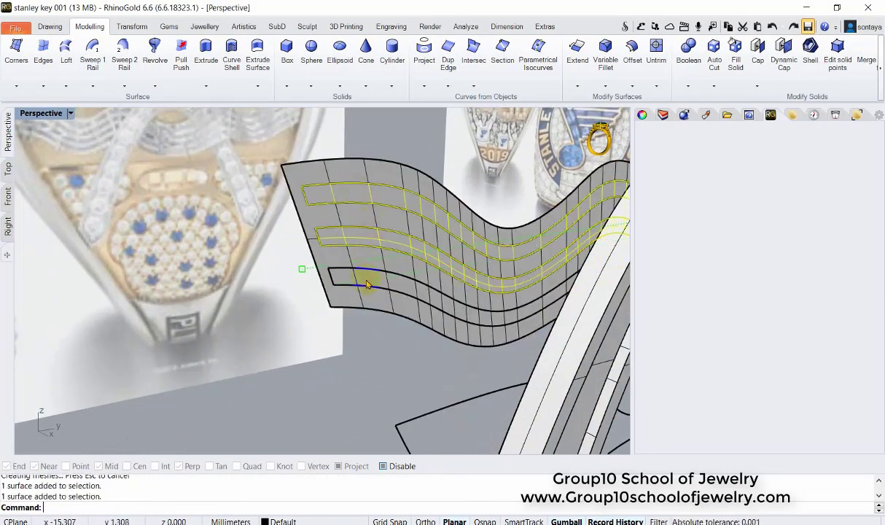
- Delete the leftover outer piece and offset the strips into a 0.3 mm solid
{"action": "key", "text": "Delete"}
{"action": "left_click", "coordinate": [375, 237]}
{"action": "scroll", "coordinate": [406, 153], "scroll_direction": "down", "scroll_amount": 5}
{"action": "left_click", "coordinate": [629, 53]}
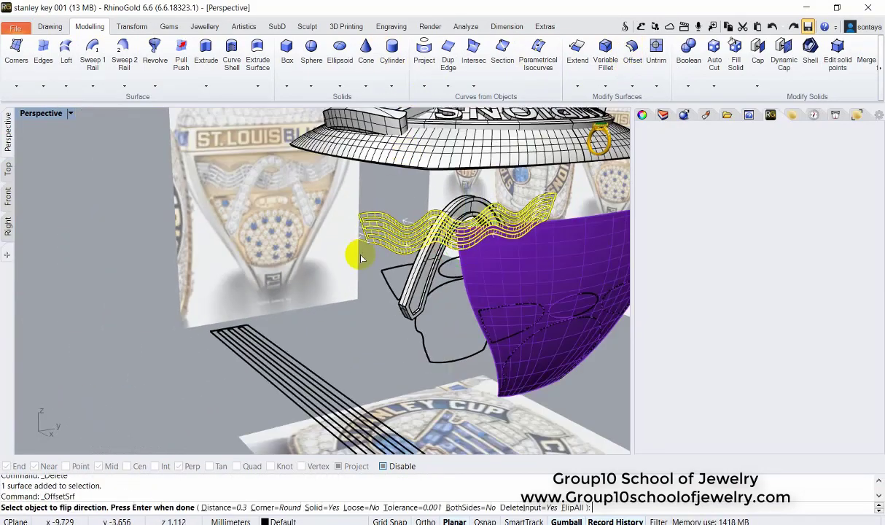
{"action": "key", "text": "Return"}
- Select the arch polysurface and the wave strip solid together
{"action": "left_click", "coordinate": [351, 234]}
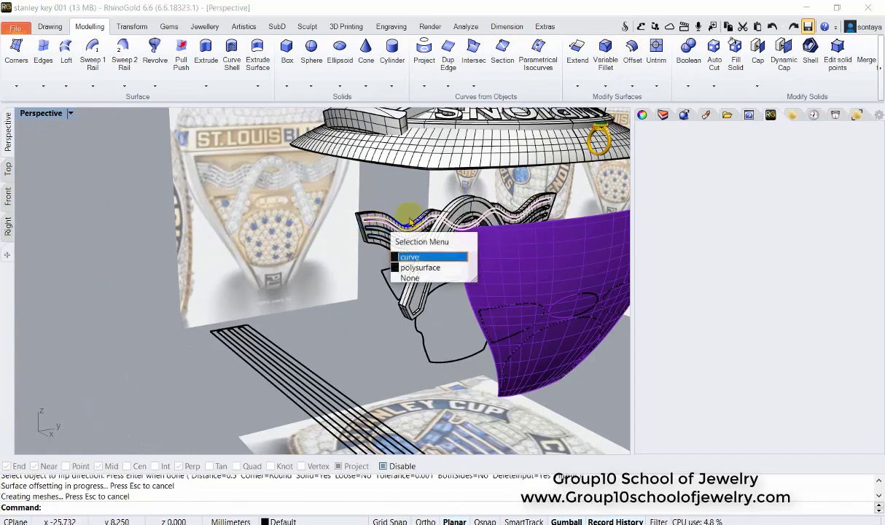
{"action": "left_click", "coordinate": [368, 264]}
{"action": "left_click", "coordinate": [464, 289]}
{"action": "left_click", "coordinate": [459, 255]}
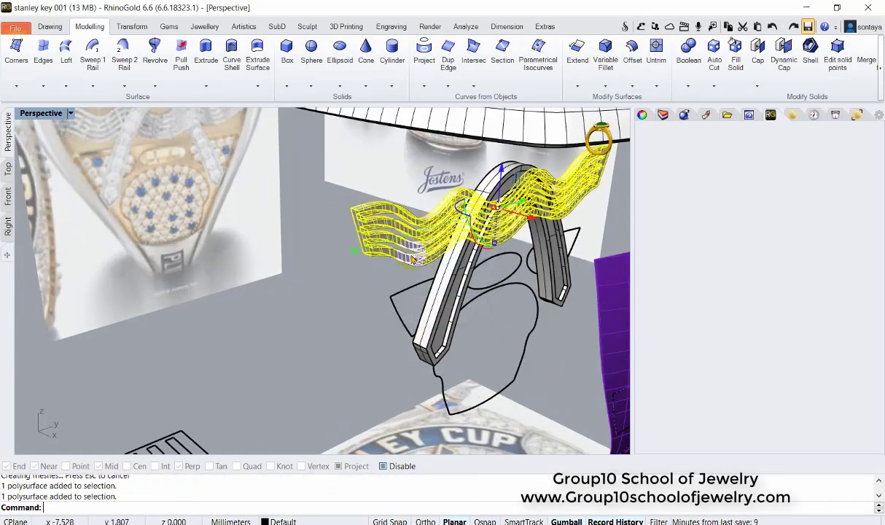
{"action": "right_click_drag", "start_coordinate": [459, 255], "coordinate": [387, 268]}
- Hide everything but the arch and strips, then move them right of the purple curves
{"action": "key", "text": "ctrl+i"}
{"action": "key", "text": "ctrl+h"}
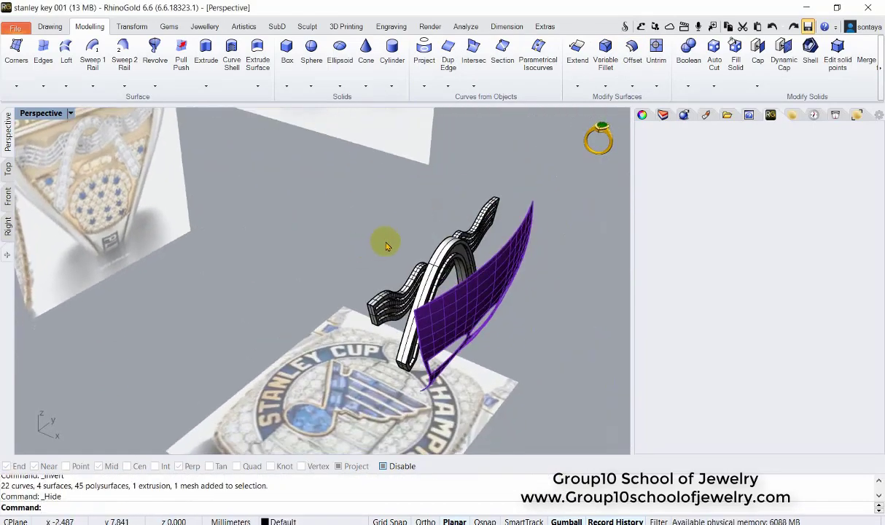
{"action": "left_click", "coordinate": [7, 169]}
{"action": "left_click_drag", "start_coordinate": [318, 235], "coordinate": [293, 194]}
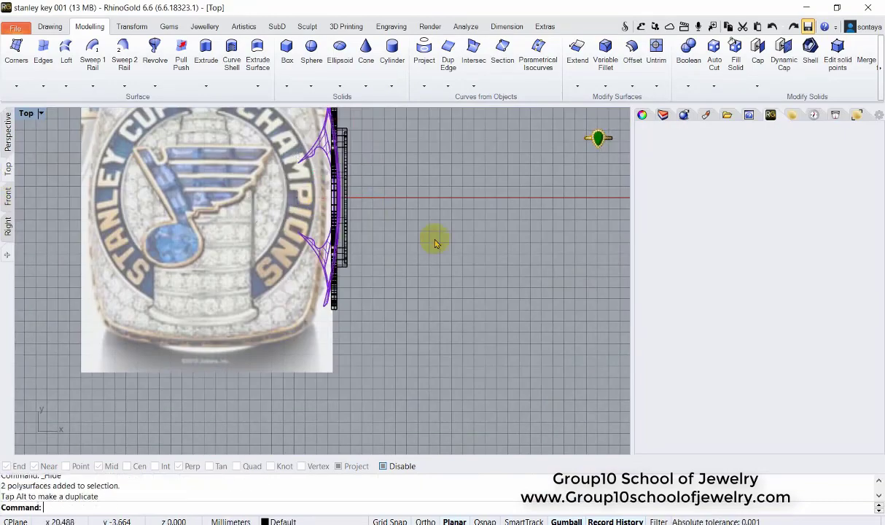
{"action": "left_click_drag", "start_coordinate": [344, 260], "coordinate": [357, 263]}
{"action": "scroll", "coordinate": [346, 293], "scroll_direction": "up", "scroll_amount": 2}
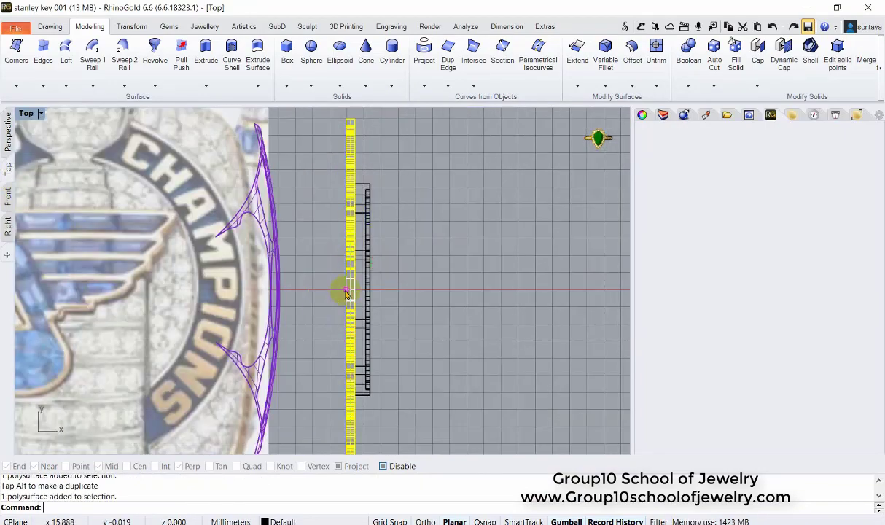
{"action": "key", "text": "ctrl+Tab"}
{"action": "scroll", "coordinate": [313, 277], "scroll_direction": "down", "scroll_amount": 3}
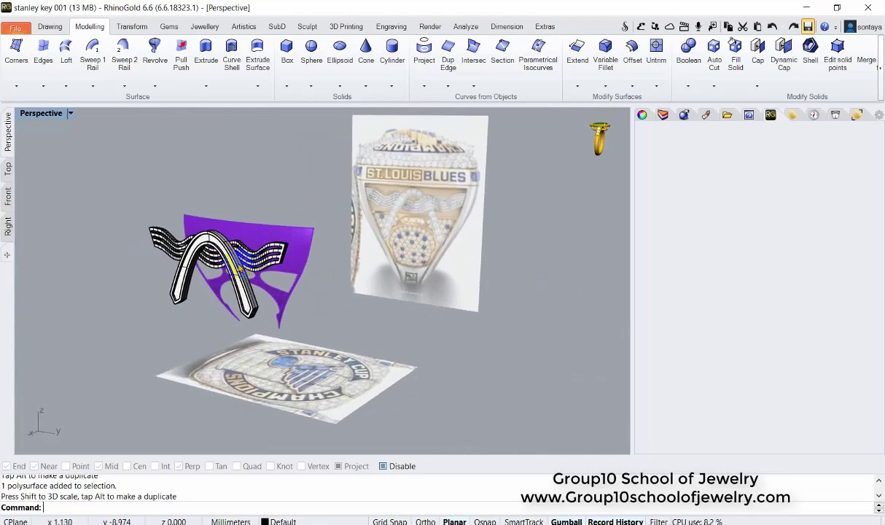
{"action": "right_click_drag", "start_coordinate": [321, 277], "coordinate": [297, 265]}
- In Top view, drag the cage points right to curve the pieces
{"action": "left_click", "coordinate": [8, 169]}
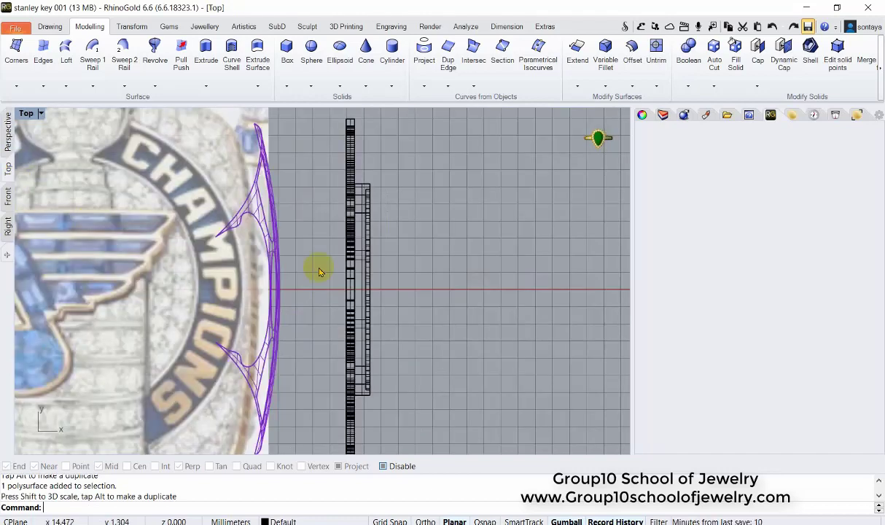
{"action": "scroll", "coordinate": [387, 164], "scroll_direction": "down", "scroll_amount": 2}
{"action": "scroll", "coordinate": [344, 198], "scroll_direction": "up", "scroll_amount": 1}
{"action": "left_click_drag", "start_coordinate": [381, 205], "coordinate": [306, 275]}
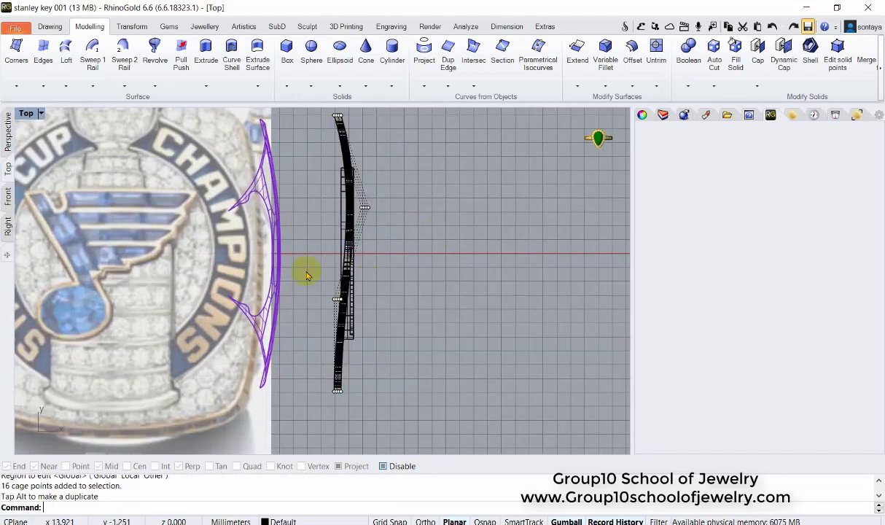
{"action": "left_click_drag", "start_coordinate": [368, 394], "coordinate": [375, 393]}
{"action": "right_click_drag", "start_coordinate": [312, 195], "coordinate": [332, 231]}
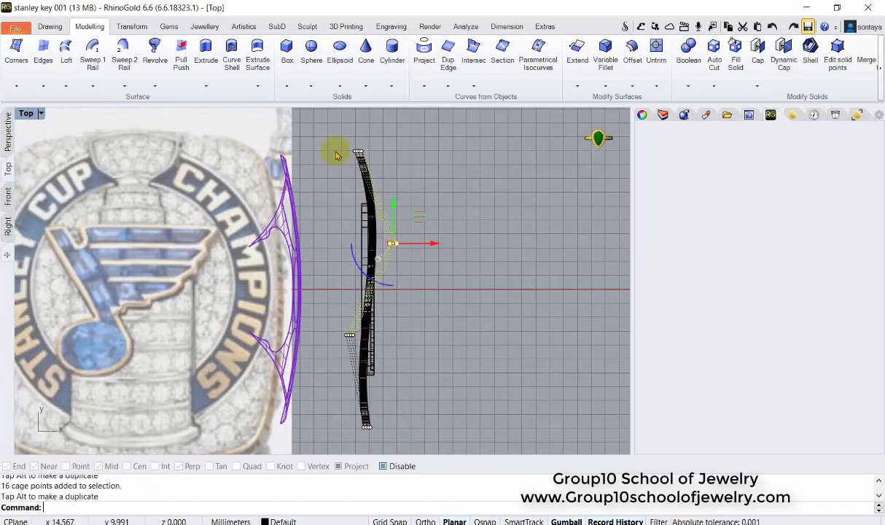
{"action": "left_click", "coordinate": [8, 128]}
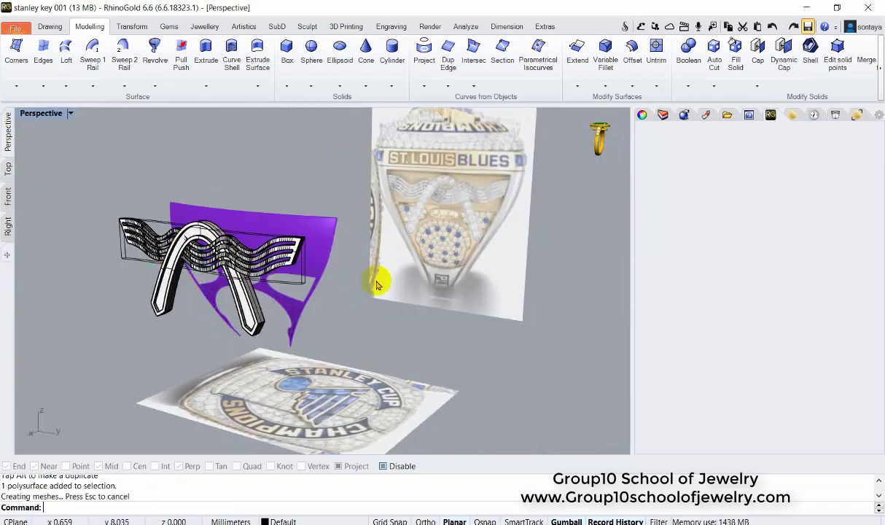
{"action": "left_click", "coordinate": [8, 169]}
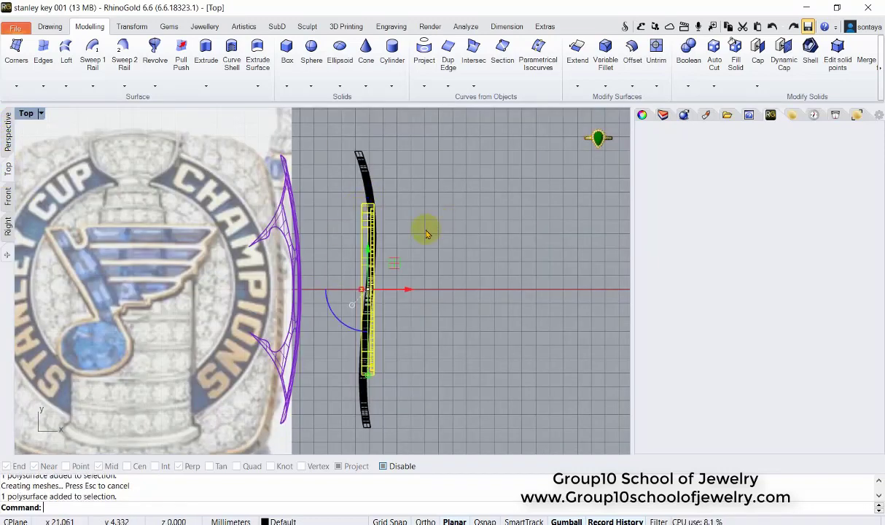
- Cage-edit the selected pieces, inspect them in perspective, then delete the cage
{"action": "type", "text": "c"}
{"action": "scroll", "coordinate": [344, 51], "scroll_direction": "down", "scroll_amount": 1}
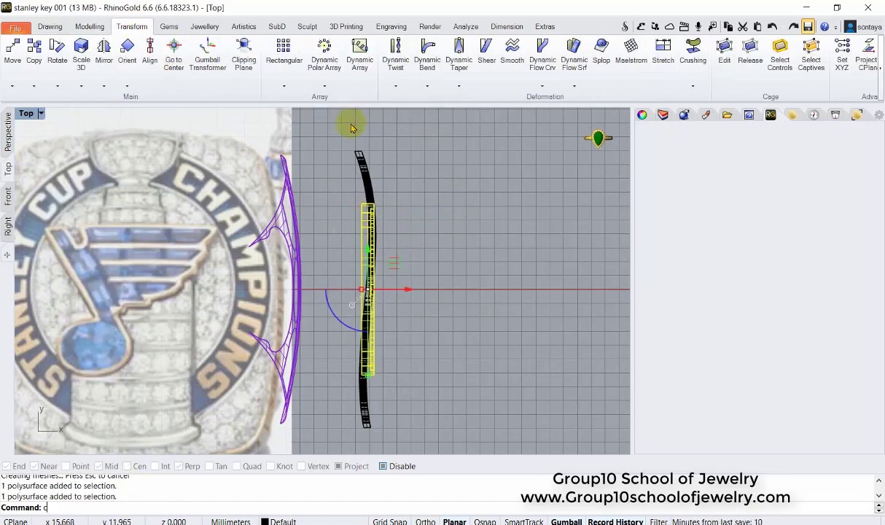
{"action": "key", "text": "Return"}
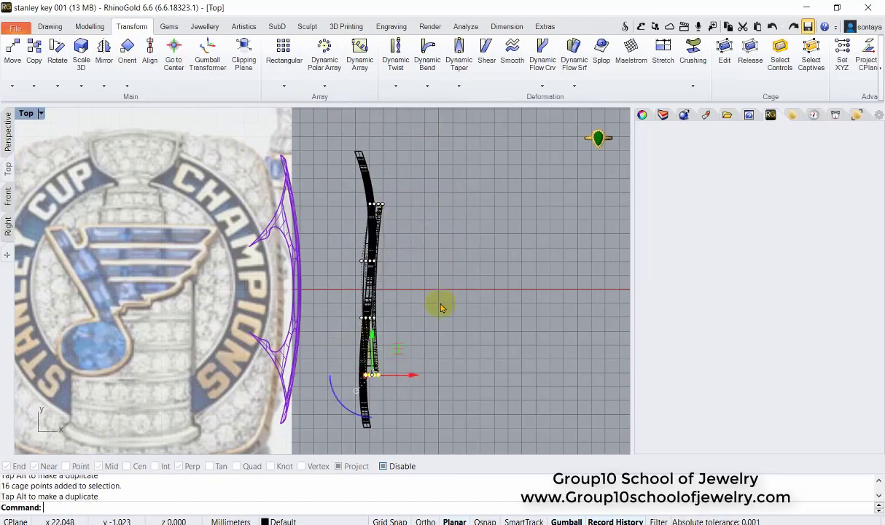
{"action": "key", "text": "ctrl+F4"}
{"action": "mouse_move", "coordinate": [342, 271]}
{"action": "right_mouse_down"}
{"action": "mouse_move", "coordinate": [264, 337]}
{"action": "mouse_move", "coordinate": [228, 164]}
{"action": "mouse_move", "coordinate": [291, 233]}
{"action": "mouse_move", "coordinate": [89, 247]}
{"action": "mouse_move", "coordinate": [226, 266]}
{"action": "right_mouse_up"}
{"action": "key", "text": "Delete"}
- Bend the arch and strips along a spine so they follow the shank curve
{"action": "left_click", "coordinate": [190, 259]}
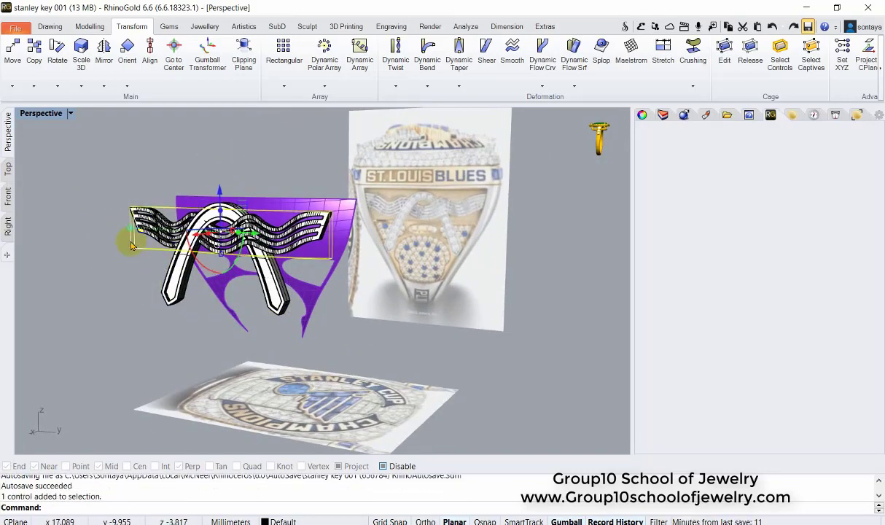
{"action": "key", "text": "Delete"}
{"action": "left_click", "coordinate": [8, 195]}
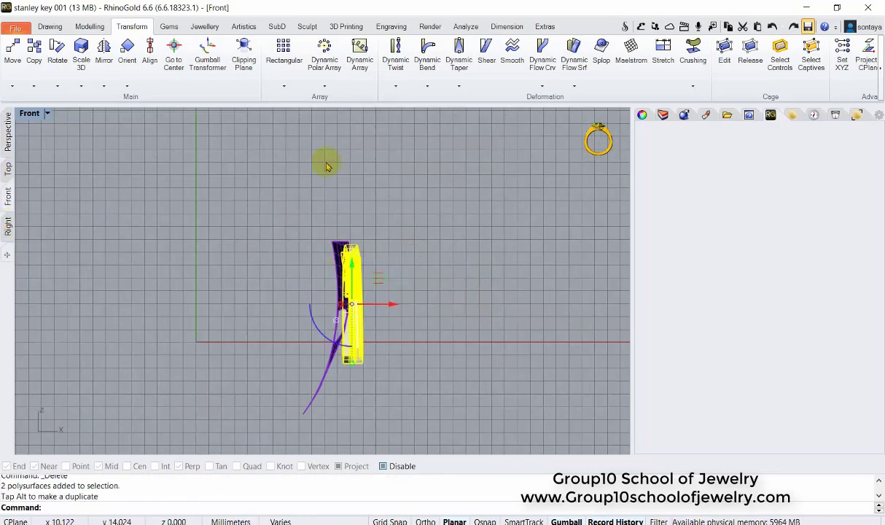
{"action": "left_click", "coordinate": [347, 375]}
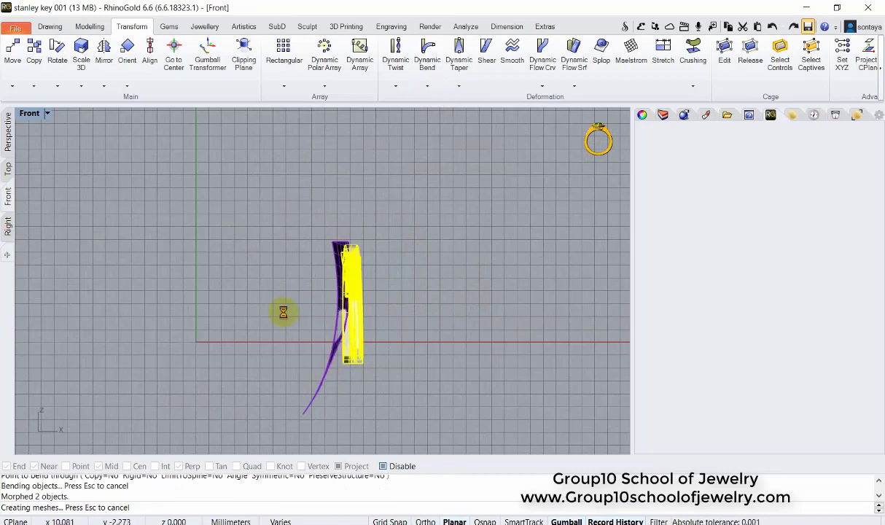
{"action": "left_click", "coordinate": [8, 167]}
{"action": "left_click", "coordinate": [298, 142]}
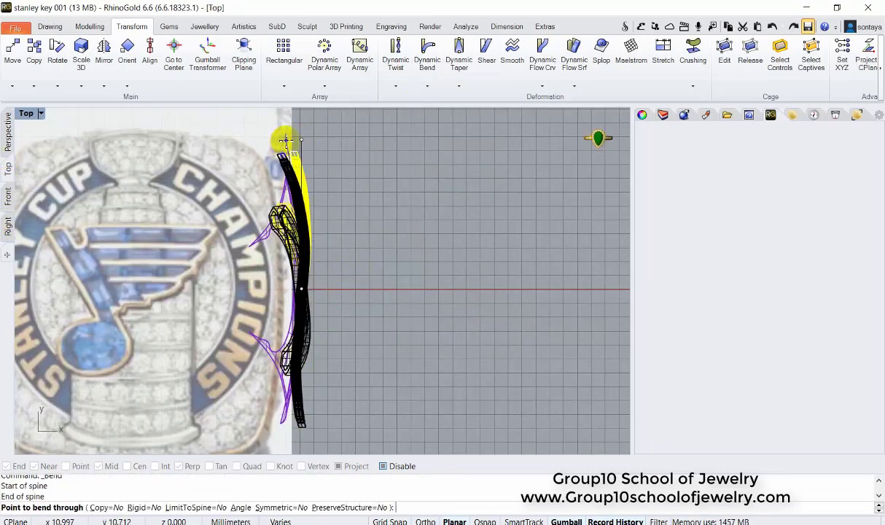
{"action": "type", "text": "S"}
{"action": "left_click", "coordinate": [292, 140]}
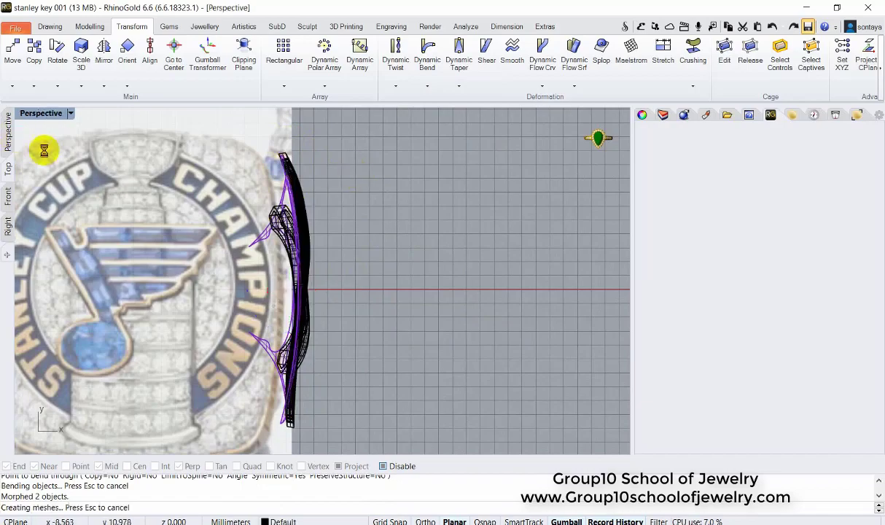
- Inspect the bent pieces, then show all hidden ring parts again
{"action": "mouse_move", "coordinate": [44, 150]}
{"action": "right_mouse_down"}
{"action": "mouse_move", "coordinate": [306, 245]}
{"action": "mouse_move", "coordinate": [342, 233]}
{"action": "right_mouse_up"}
{"action": "left_click_drag", "start_coordinate": [342, 233], "coordinate": [331, 330]}
{"action": "right_click_drag", "start_coordinate": [332, 330], "coordinate": [167, 241]}
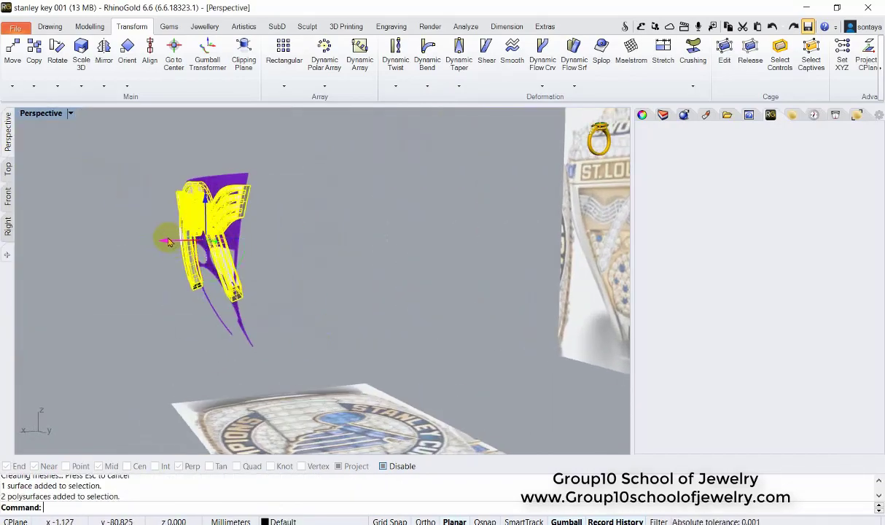
{"action": "left_click", "coordinate": [310, 232]}
{"action": "key", "text": "ctrl+alt+h"}
{"action": "right_click_drag", "start_coordinate": [310, 233], "coordinate": [328, 220]}
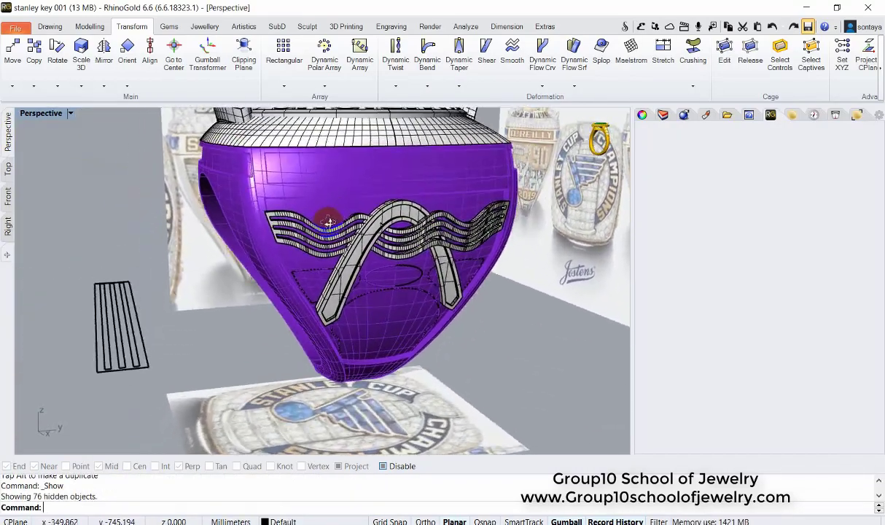
- Delete the leftover surface lying over the wave strips
{"action": "scroll", "coordinate": [328, 221], "scroll_direction": "up", "scroll_amount": 3}
{"action": "left_click", "coordinate": [331, 230]}
{"action": "left_click", "coordinate": [385, 253]}
{"action": "key", "text": "Delete"}
{"action": "mouse_move", "coordinate": [385, 253]}
{"action": "right_mouse_down"}
{"action": "mouse_move", "coordinate": [411, 290]}
{"action": "mouse_move", "coordinate": [350, 277]}
{"action": "right_mouse_up"}
- Cage-edit the wave strip solid, trying a move of the cage points and undoing it
{"action": "left_click", "coordinate": [410, 291]}
{"action": "left_click", "coordinate": [724, 55]}
{"action": "key", "text": "Return"}
{"action": "left_click_drag", "start_coordinate": [204, 233], "coordinate": [234, 306]}
{"action": "mouse_move", "coordinate": [233, 306]}
{"action": "right_mouse_down"}
{"action": "mouse_move", "coordinate": [462, 282]}
{"action": "mouse_move", "coordinate": [300, 365]}
{"action": "right_mouse_up"}
{"action": "left_click_drag", "start_coordinate": [300, 365], "coordinate": [306, 374]}
{"action": "mouse_move", "coordinate": [306, 374]}
{"action": "right_mouse_down"}
{"action": "mouse_move", "coordinate": [391, 288]}
{"action": "mouse_move", "coordinate": [80, 181]}
{"action": "right_mouse_up"}
{"action": "key", "text": "ctrl+z"}
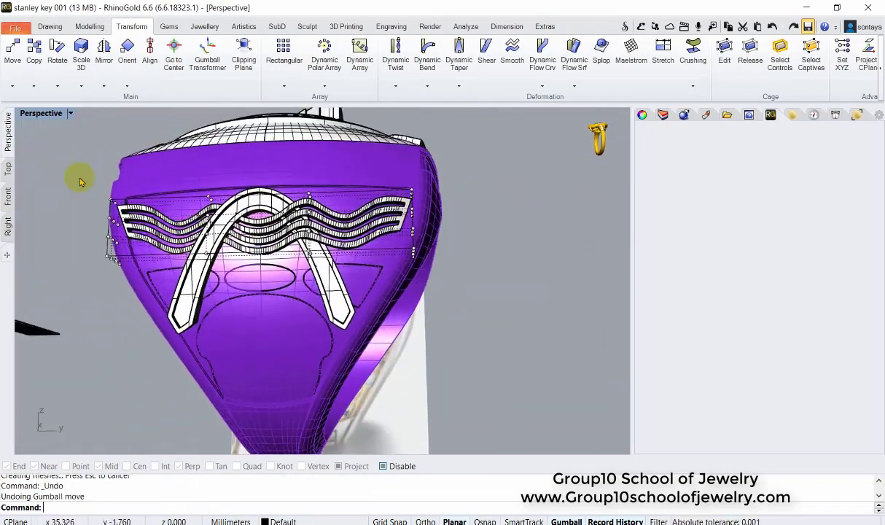
- Select more cage points on the wave strip and check it against the shank
{"action": "left_click_drag", "start_coordinate": [80, 182], "coordinate": [138, 277]}
{"action": "right_click_drag", "start_coordinate": [138, 277], "coordinate": [453, 181]}
{"action": "left_click_drag", "start_coordinate": [485, 153], "coordinate": [102, 342]}
{"action": "right_click_drag", "start_coordinate": [102, 343], "coordinate": [357, 287]}
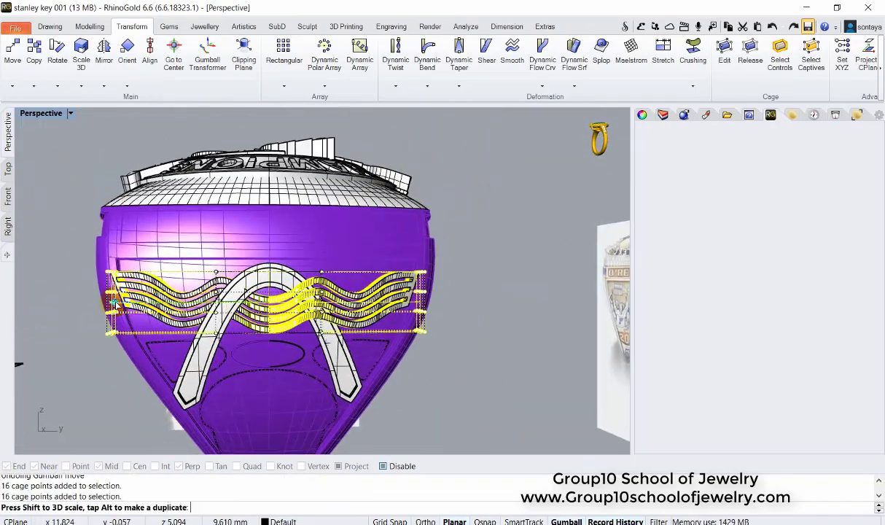
{"action": "right_click_drag", "start_coordinate": [115, 302], "coordinate": [403, 341]}
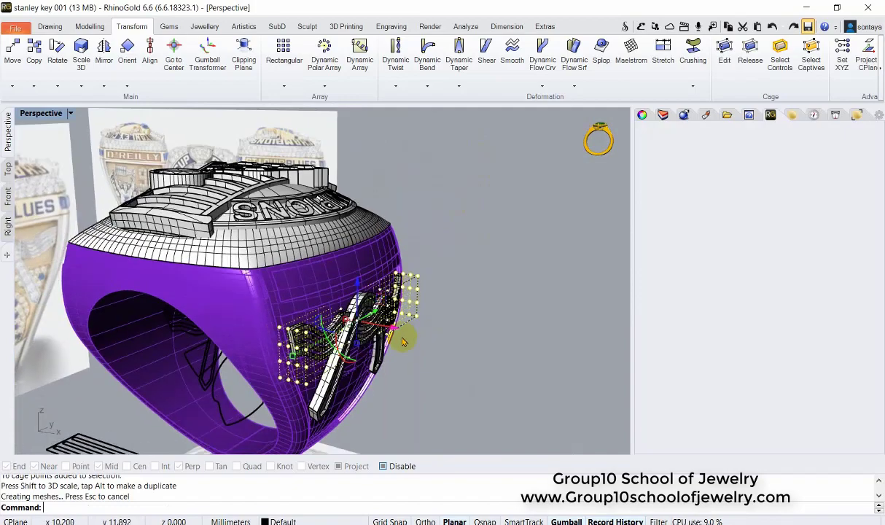
{"action": "mouse_move", "coordinate": [436, 331]}
{"action": "right_mouse_down"}
{"action": "mouse_move", "coordinate": [234, 310]}
{"action": "mouse_move", "coordinate": [293, 271]}
{"action": "mouse_move", "coordinate": [306, 283]}
{"action": "mouse_move", "coordinate": [59, 342]}
{"action": "right_mouse_up"}
{"action": "scroll", "coordinate": [59, 352], "scroll_direction": "up", "scroll_amount": 3}
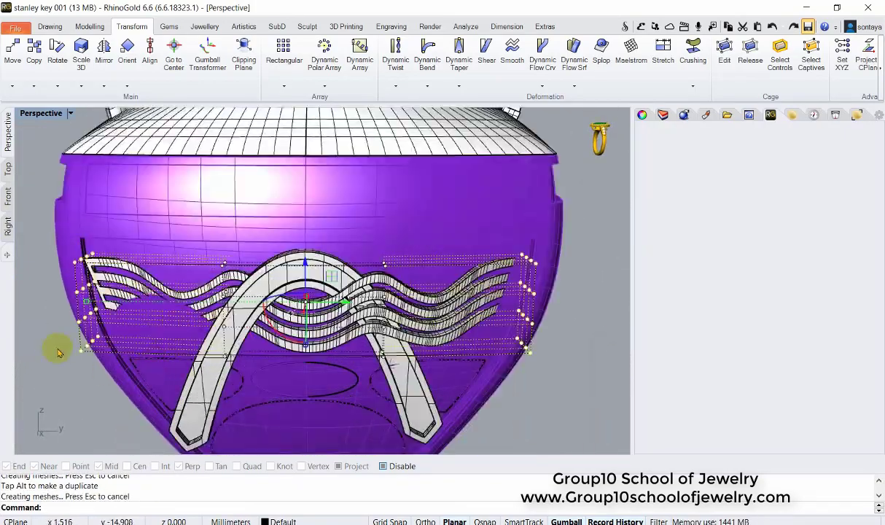
- Delete the old cage and set up a new cage around the wave polysurface
{"action": "key", "text": "Delete"}
{"action": "left_click", "coordinate": [95, 301]}
{"action": "left_click", "coordinate": [146, 306]}
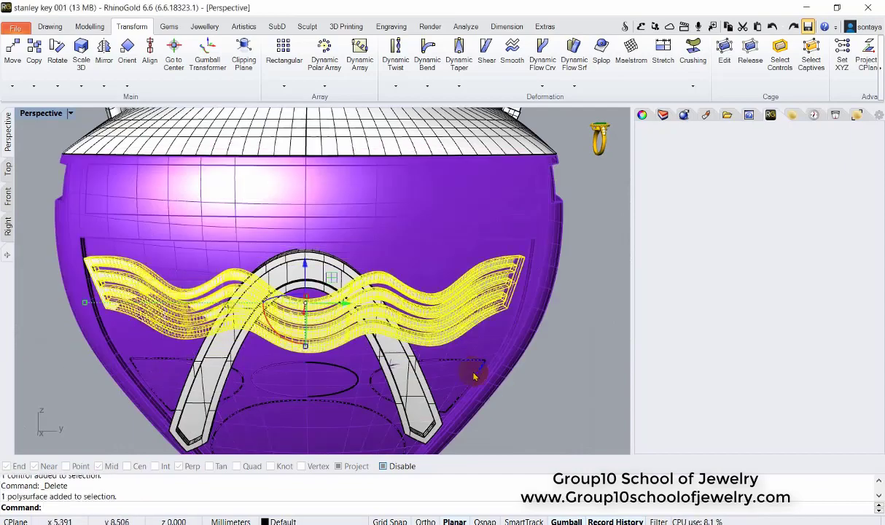
{"action": "mouse_move", "coordinate": [470, 370]}
{"action": "right_mouse_down"}
{"action": "mouse_move", "coordinate": [387, 267]}
{"action": "mouse_move", "coordinate": [124, 294]}
{"action": "right_mouse_up"}
{"action": "left_click", "coordinate": [123, 294], "text": "shift"}
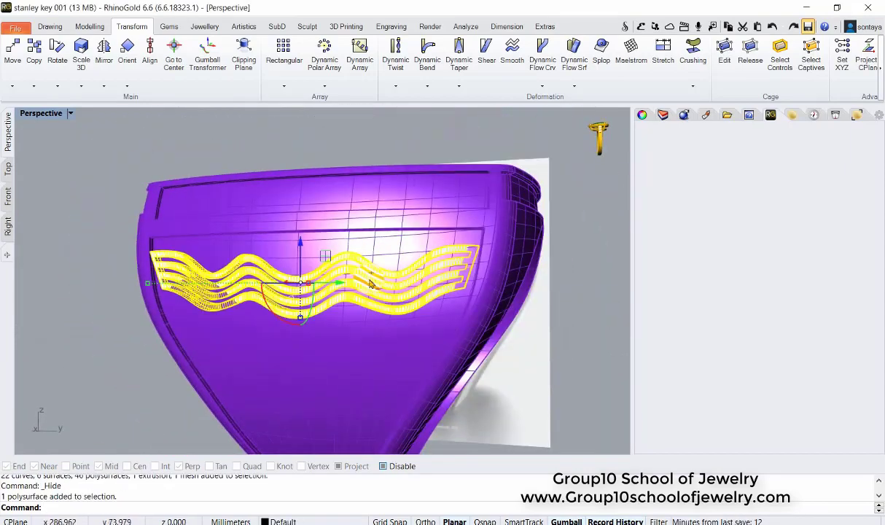
{"action": "key", "text": "Return"}
- Select the new cage points and view the wave pattern from several angles
{"action": "left_click_drag", "start_coordinate": [211, 169], "coordinate": [246, 325]}
{"action": "right_click_drag", "start_coordinate": [327, 315], "coordinate": [288, 329]}
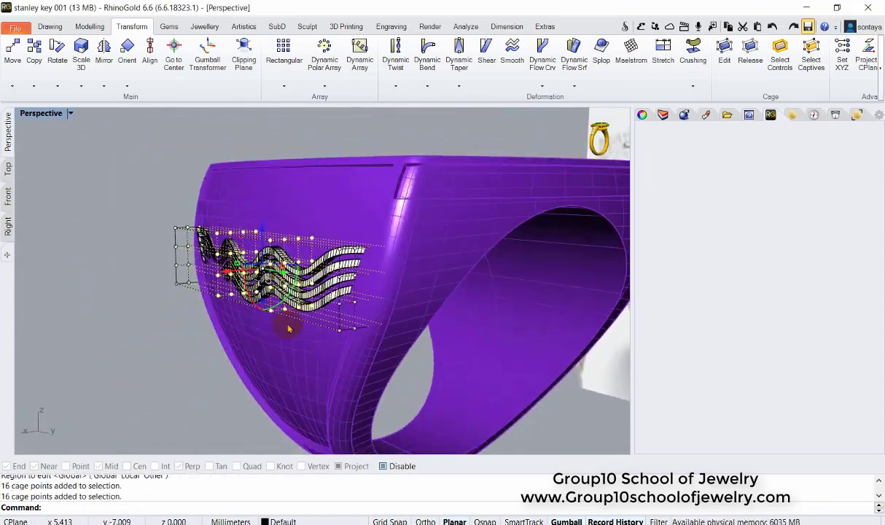
{"action": "right_click_drag", "start_coordinate": [150, 241], "coordinate": [251, 237]}
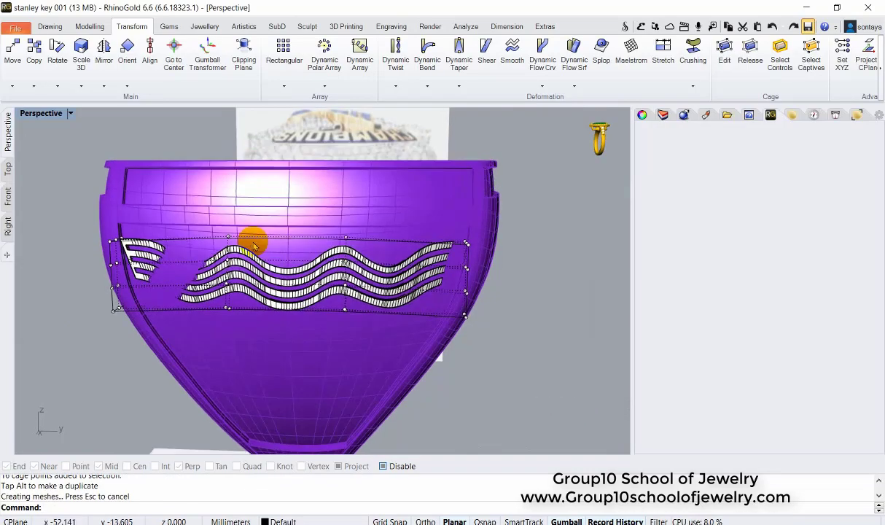
{"action": "mouse_move", "coordinate": [158, 151]}
{"action": "right_mouse_down"}
{"action": "mouse_move", "coordinate": [166, 215]}
{"action": "mouse_move", "coordinate": [172, 206]}
{"action": "mouse_move", "coordinate": [304, 244]}
{"action": "right_mouse_up"}
{"action": "right_click_drag", "start_coordinate": [156, 214], "coordinate": [427, 282]}
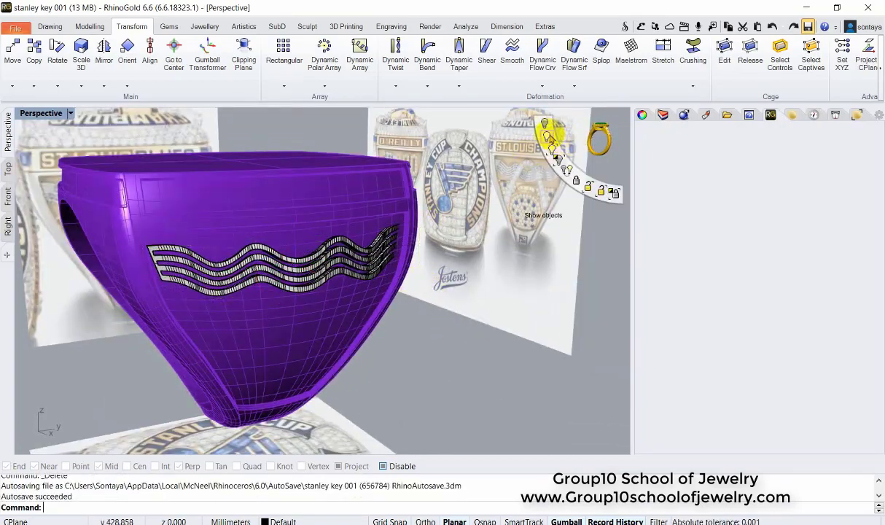
- Show all hidden objects and select the arch over the waves
{"action": "left_click", "coordinate": [552, 138]}
{"action": "mouse_move", "coordinate": [510, 218]}
{"action": "right_mouse_down"}
{"action": "mouse_move", "coordinate": [431, 266]}
{"action": "mouse_move", "coordinate": [328, 261]}
{"action": "right_mouse_up"}
{"action": "left_click", "coordinate": [328, 261]}
{"action": "left_click", "coordinate": [376, 282]}
{"action": "mouse_move", "coordinate": [437, 308]}
{"action": "right_mouse_down"}
{"action": "mouse_move", "coordinate": [376, 282]}
{"action": "mouse_move", "coordinate": [376, 316]}
{"action": "mouse_move", "coordinate": [375, 302]}
{"action": "mouse_move", "coordinate": [270, 328]}
{"action": "mouse_move", "coordinate": [325, 276]}
{"action": "right_mouse_up"}
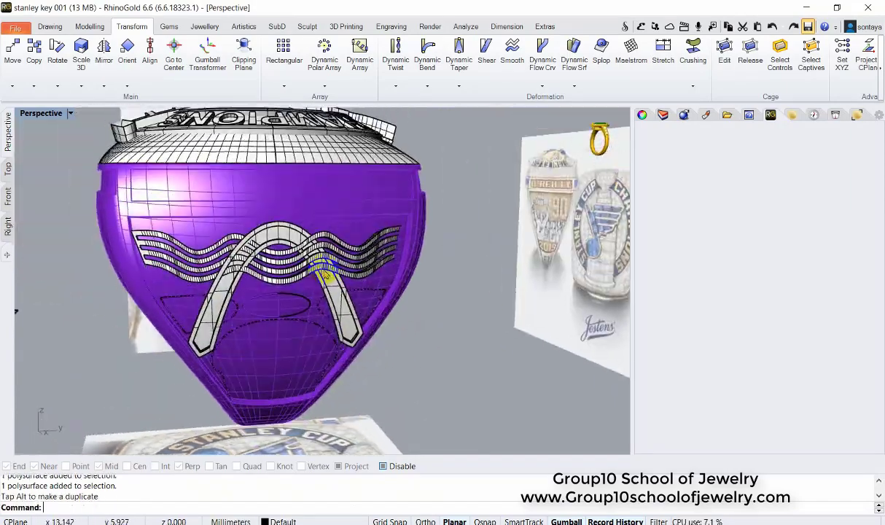
{"action": "mouse_move", "coordinate": [315, 319]}
{"action": "right_mouse_down"}
{"action": "mouse_move", "coordinate": [440, 284]}
{"action": "mouse_move", "coordinate": [498, 303]}
{"action": "mouse_move", "coordinate": [385, 290]}
{"action": "mouse_move", "coordinate": [266, 354]}
{"action": "right_mouse_up"}
{"action": "left_click", "coordinate": [385, 290]}
- Select a polysurface on the ring's purple side and zoom in on it
{"action": "right_click_drag", "start_coordinate": [430, 350], "coordinate": [306, 273]}
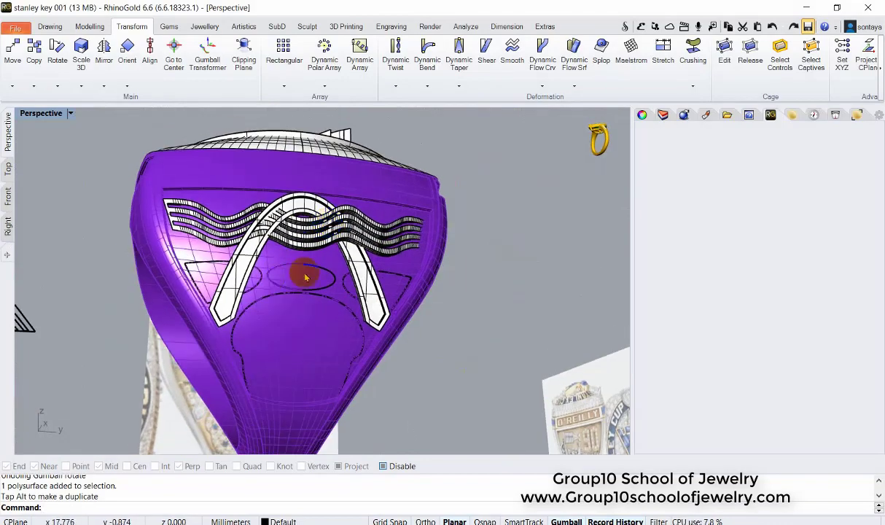
{"action": "left_click", "coordinate": [296, 337]}
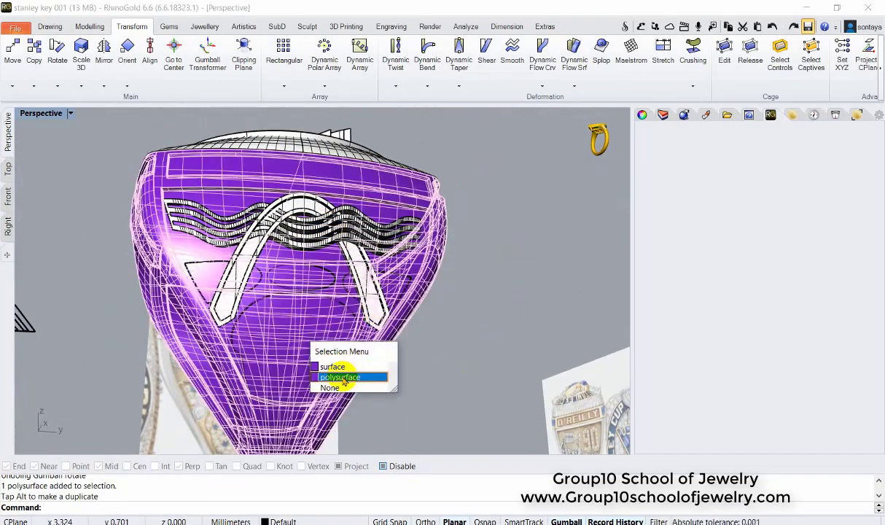
{"action": "left_click", "coordinate": [339, 376]}
{"action": "right_click_drag", "start_coordinate": [340, 377], "coordinate": [339, 340]}
{"action": "scroll", "coordinate": [339, 340], "scroll_direction": "up", "scroll_amount": 2}
- Select the middle, right and bottom pocket surfaces and offset them
{"action": "left_click", "coordinate": [356, 275], "text": "shift"}
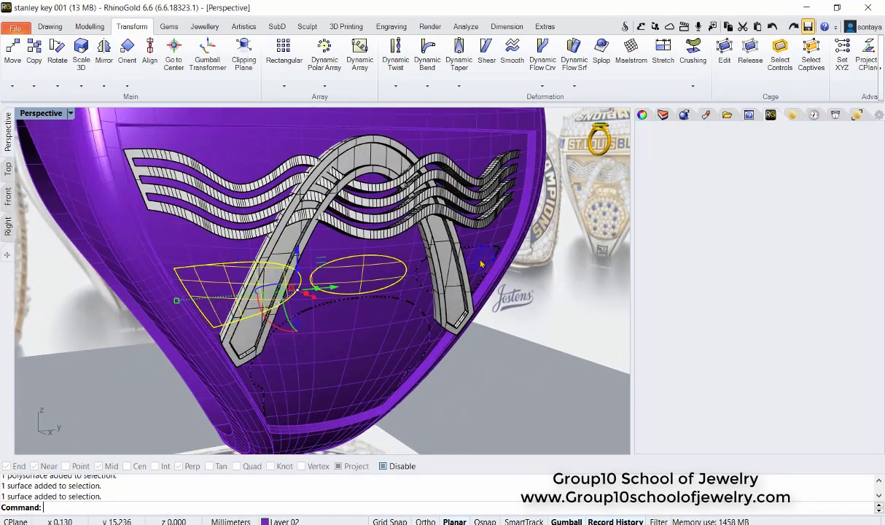
{"action": "left_click", "coordinate": [467, 274], "text": "shift"}
{"action": "left_click", "coordinate": [383, 343], "text": "shift"}
{"action": "left_click", "coordinate": [89, 26]}
{"action": "left_click", "coordinate": [632, 58]}
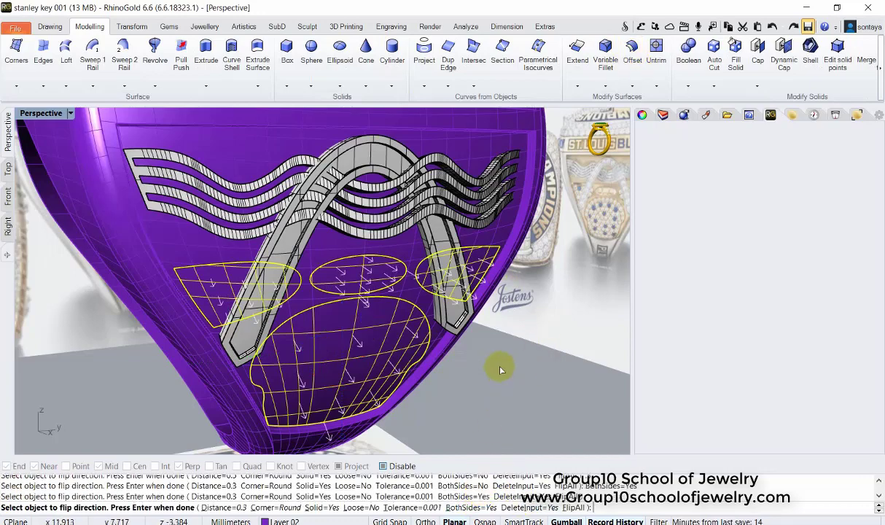
{"action": "key", "text": "Return"}
- Boolean-difference the offset pocket solids from the ring band
{"action": "left_click", "coordinate": [367, 295]}
{"action": "key", "text": "Return"}
{"action": "left_click", "coordinate": [366, 296]}
{"action": "left_click", "coordinate": [466, 273]}
{"action": "left_click", "coordinate": [228, 271]}
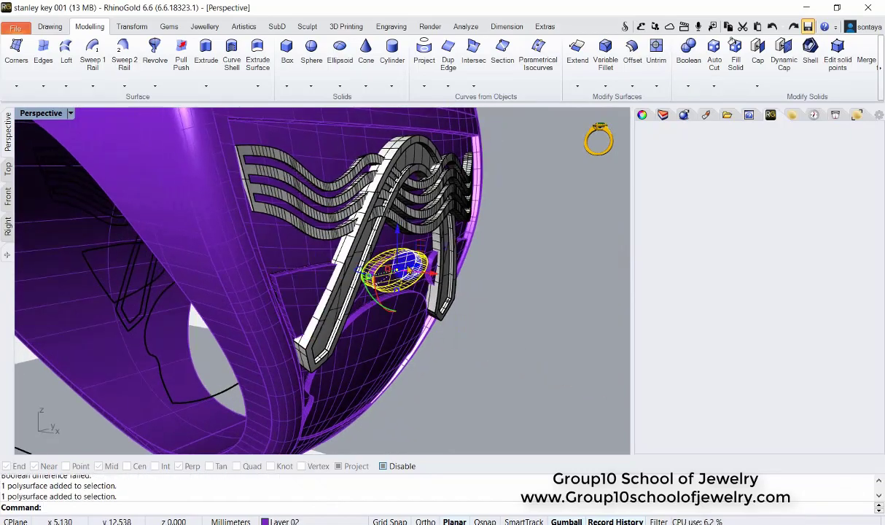
{"action": "left_click", "coordinate": [386, 238]}
{"action": "key", "text": "Return"}
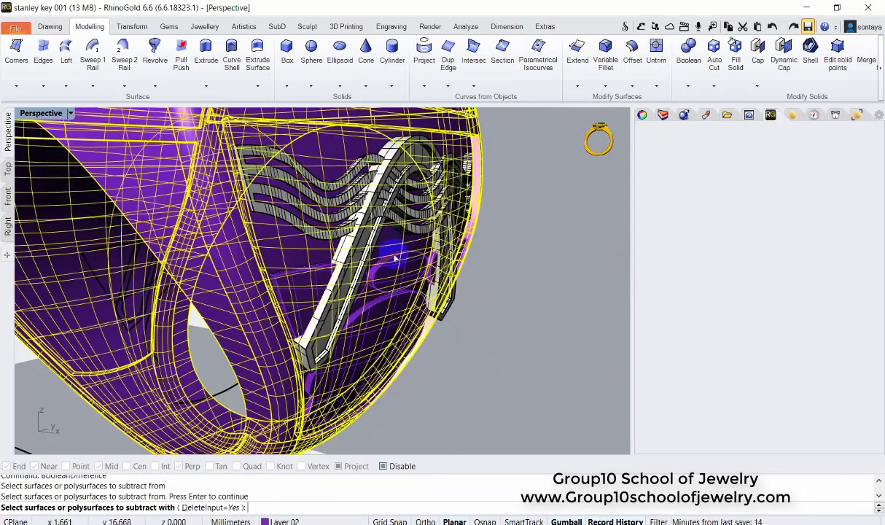
- Undo the Boolean difference, shift the bottom shield solid along its axis, and begin ExtrudeSrf
{"action": "right_click", "coordinate": [484, 300]}
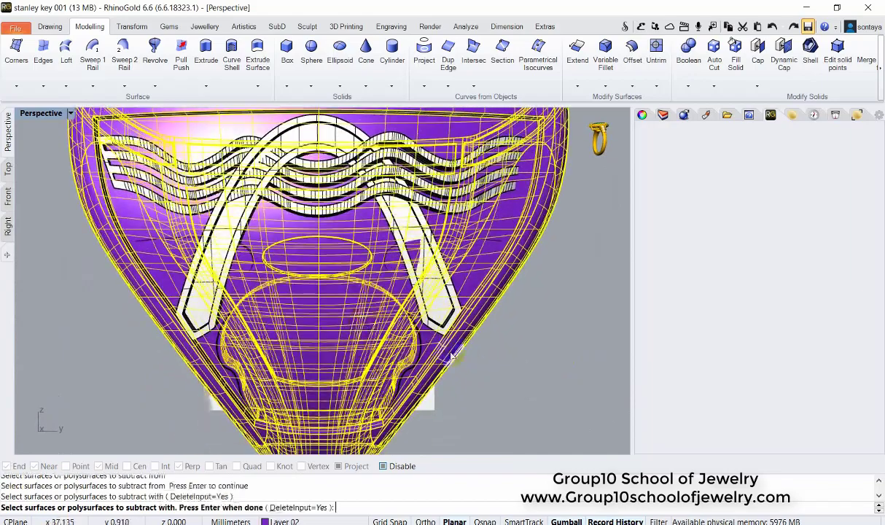
{"action": "key", "text": "Return"}
{"action": "key", "text": "ctrl+z"}
{"action": "left_click", "coordinate": [303, 306]}
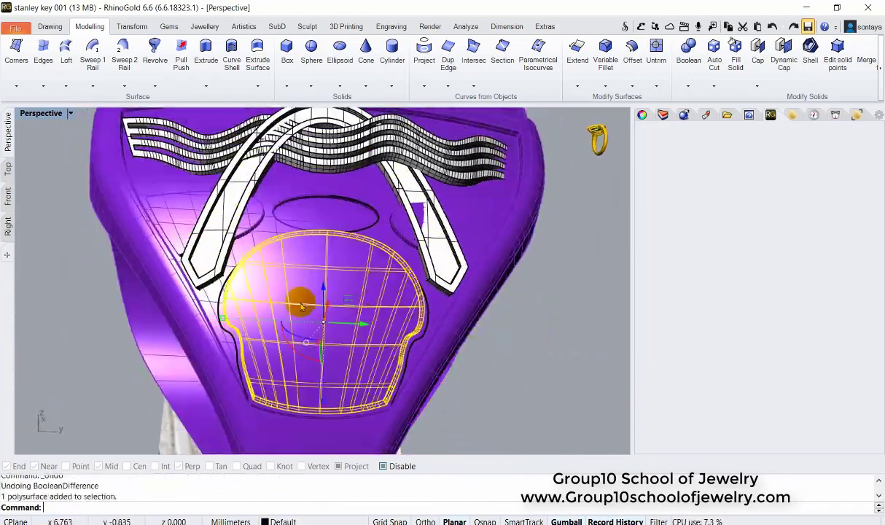
{"action": "scroll", "coordinate": [302, 306], "scroll_direction": "up", "scroll_amount": 3}
{"action": "left_click_drag", "start_coordinate": [303, 306], "coordinate": [209, 328]}
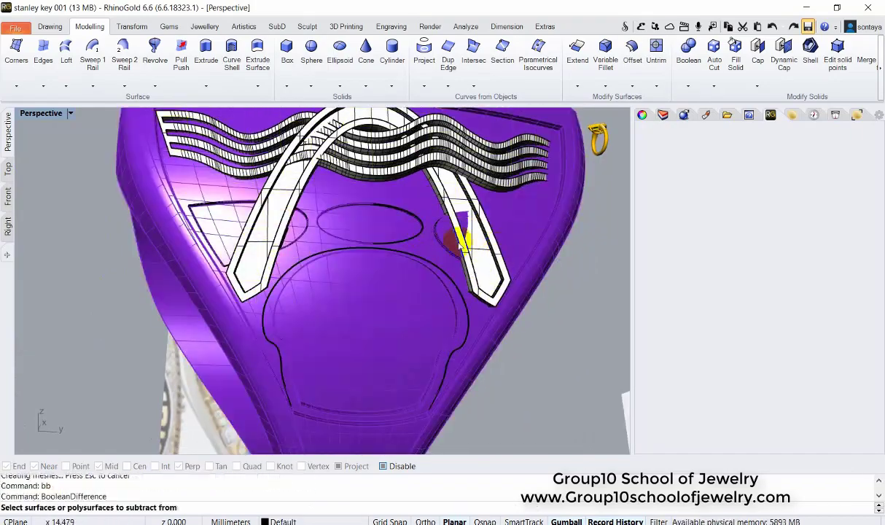
{"action": "right_click_drag", "start_coordinate": [408, 314], "coordinate": [101, 108]}
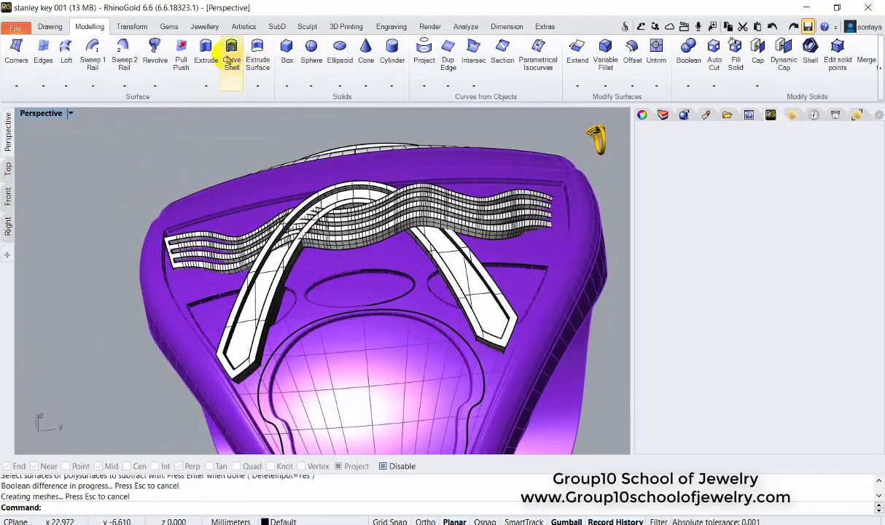
{"action": "left_click", "coordinate": [219, 58]}
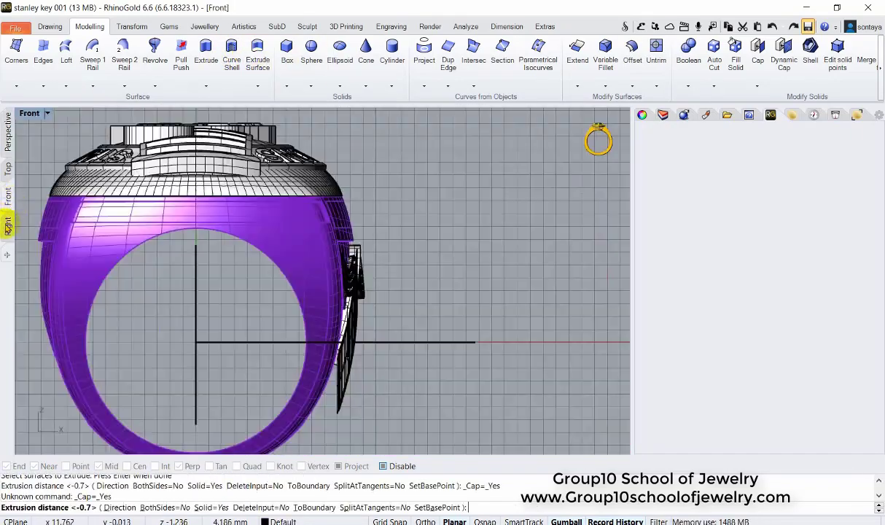
- Extrude the arch surface along a custom direction picked in the front view
{"action": "left_click", "coordinate": [8, 223]}
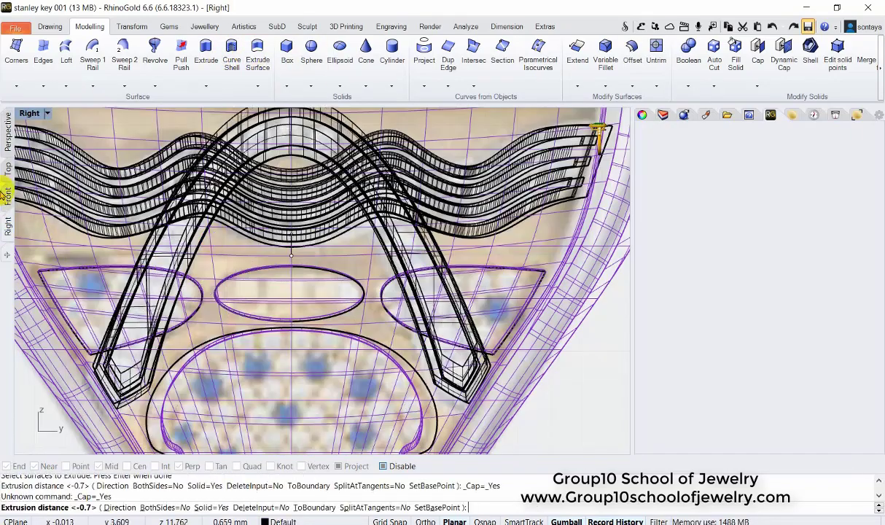
{"action": "left_click", "coordinate": [8, 195]}
{"action": "left_click", "coordinate": [118, 508]}
{"action": "scroll", "coordinate": [370, 309], "scroll_direction": "up", "scroll_amount": 3}
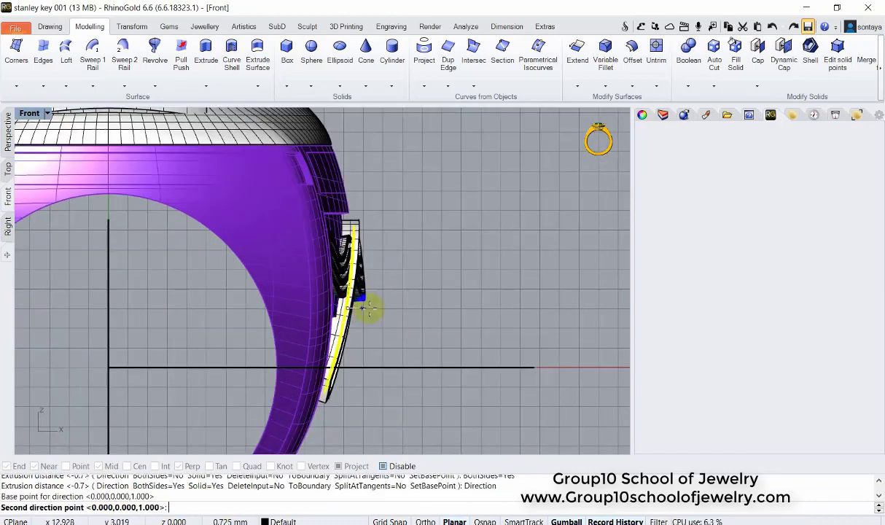
{"action": "left_click", "coordinate": [386, 313]}
{"action": "left_click", "coordinate": [305, 245]}
{"action": "key", "text": "ctrl+F4"}
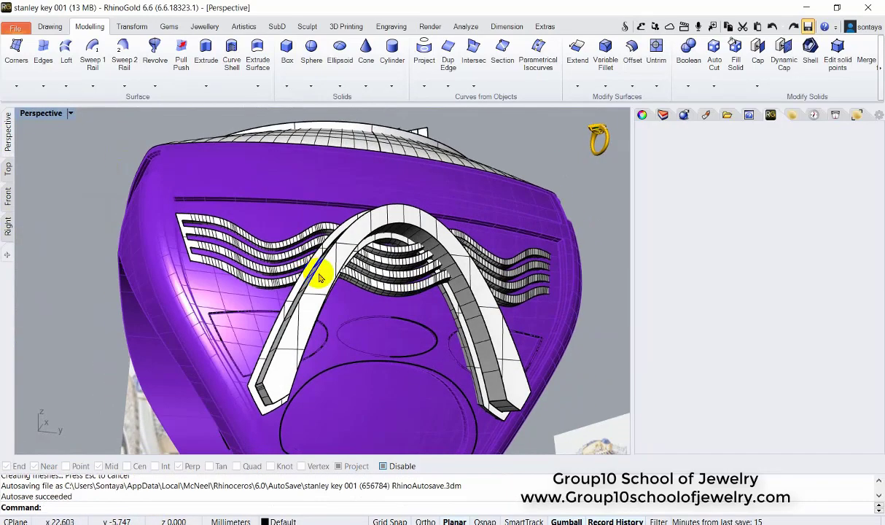
- Undo the Boolean difference and delete the extra arch, keeping the wavy bands
{"action": "right_click_drag", "start_coordinate": [360, 222], "coordinate": [534, 339]}
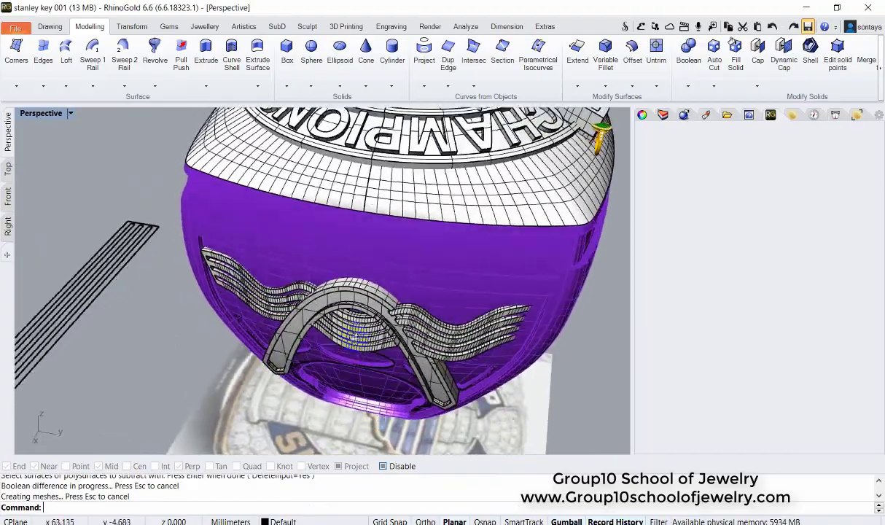
{"action": "key", "text": "ctrl+z"}
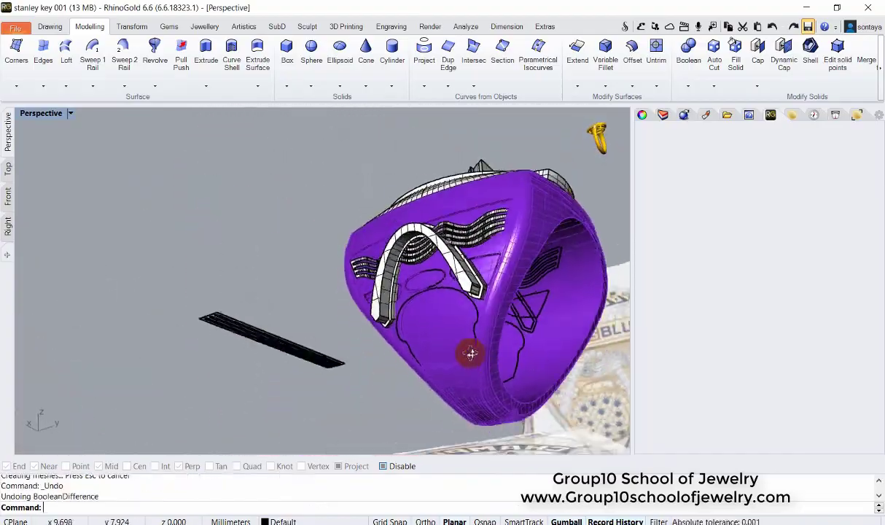
{"action": "right_click_drag", "start_coordinate": [534, 339], "coordinate": [479, 299]}
{"action": "left_click", "coordinate": [479, 298]}
{"action": "key", "text": "Delete"}
{"action": "scroll", "coordinate": [479, 300], "scroll_direction": "up", "scroll_amount": 5}
{"action": "left_click", "coordinate": [408, 277]}
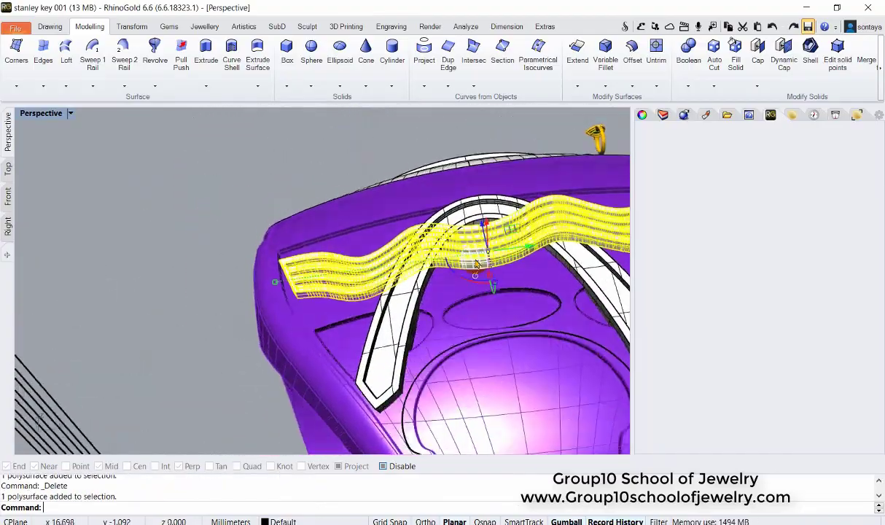
{"action": "mouse_move", "coordinate": [408, 277]}
{"action": "right_mouse_down"}
{"action": "mouse_move", "coordinate": [366, 355]}
{"action": "mouse_move", "coordinate": [414, 343]}
{"action": "right_mouse_up"}
- Bend the arch with its control cage to follow the shank, then delete the cage
{"action": "left_click", "coordinate": [367, 355]}
{"action": "scroll", "coordinate": [414, 342], "scroll_direction": "down", "scroll_amount": 3}
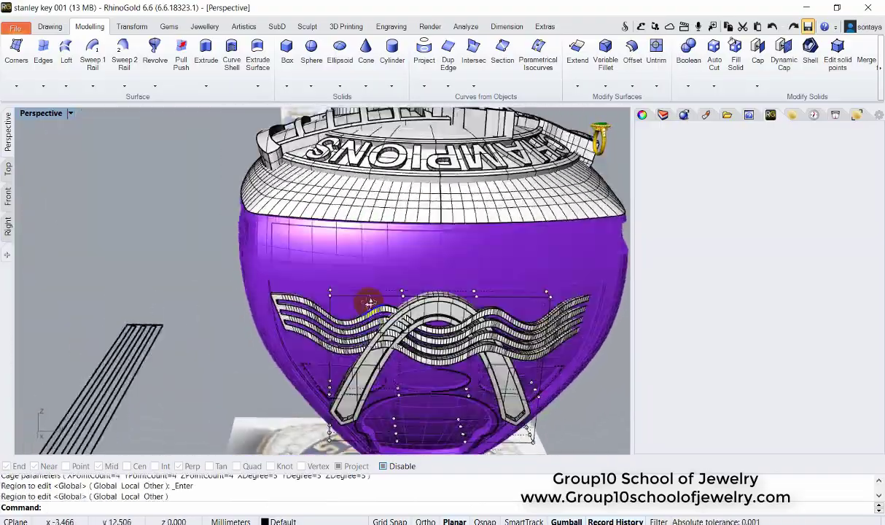
{"action": "right_click_drag", "start_coordinate": [368, 302], "coordinate": [259, 353]}
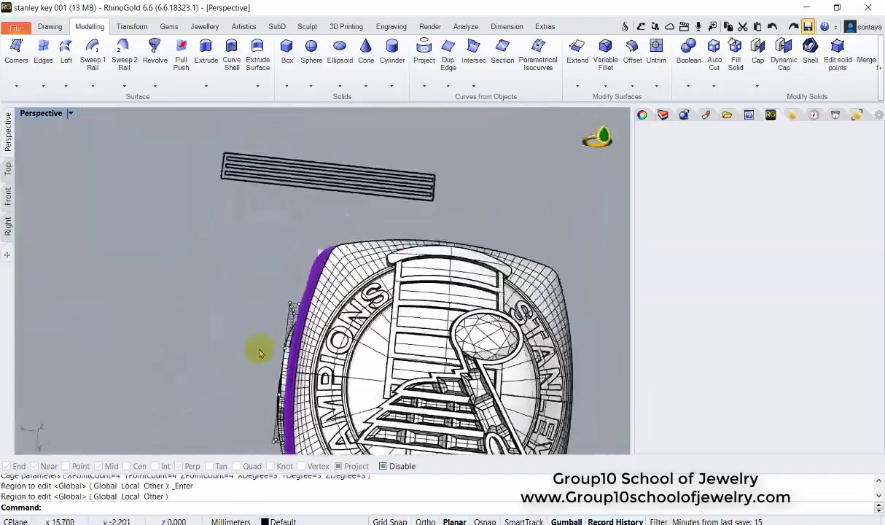
{"action": "left_click_drag", "start_coordinate": [259, 353], "coordinate": [306, 445]}
{"action": "scroll", "coordinate": [326, 336], "scroll_direction": "up", "scroll_amount": 3}
{"action": "mouse_move", "coordinate": [326, 335]}
{"action": "right_mouse_down"}
{"action": "mouse_move", "coordinate": [349, 367]}
{"action": "mouse_move", "coordinate": [385, 359]}
{"action": "right_mouse_up"}
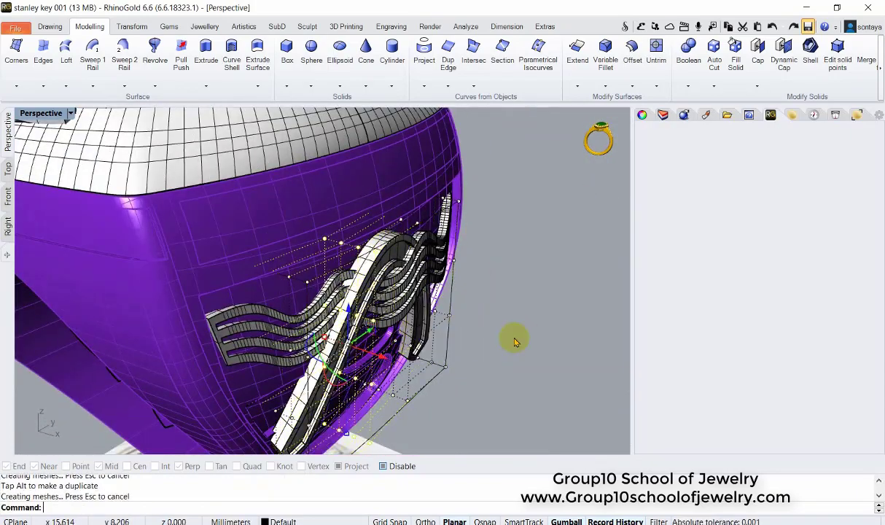
{"action": "key", "text": "Delete"}
{"action": "scroll", "coordinate": [441, 367], "scroll_direction": "down", "scroll_amount": 3}
- Move all the curves to Layer 08 and show the ring in Rendered display
{"action": "mouse_move", "coordinate": [441, 366]}
{"action": "right_mouse_down"}
{"action": "mouse_move", "coordinate": [326, 253]}
{"action": "mouse_move", "coordinate": [437, 218]}
{"action": "right_mouse_up"}
{"action": "middle_click", "coordinate": [325, 253]}
{"action": "left_click", "coordinate": [662, 114]}
{"action": "left_click", "coordinate": [654, 233]}
{"action": "left_click", "coordinate": [464, 187]}
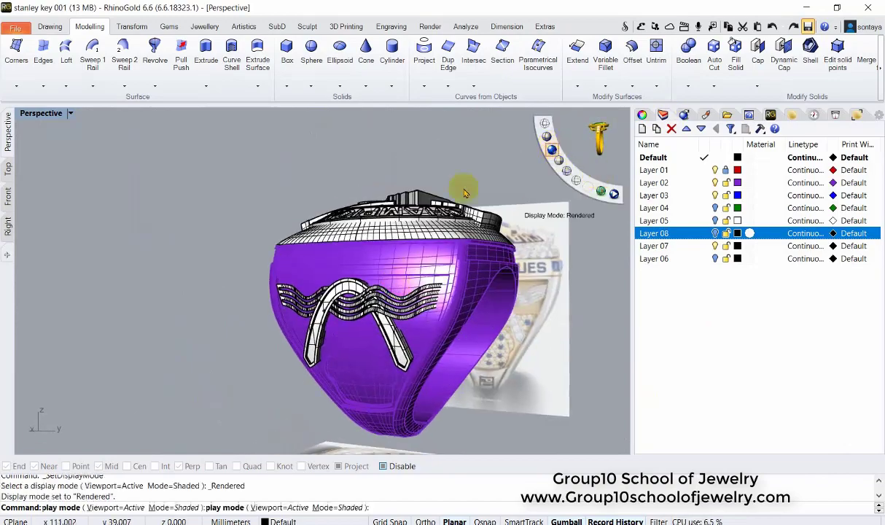
{"action": "mouse_move", "coordinate": [465, 187]}
{"action": "right_mouse_down"}
{"action": "mouse_move", "coordinate": [397, 291]}
{"action": "mouse_move", "coordinate": [411, 301]}
{"action": "right_mouse_up"}
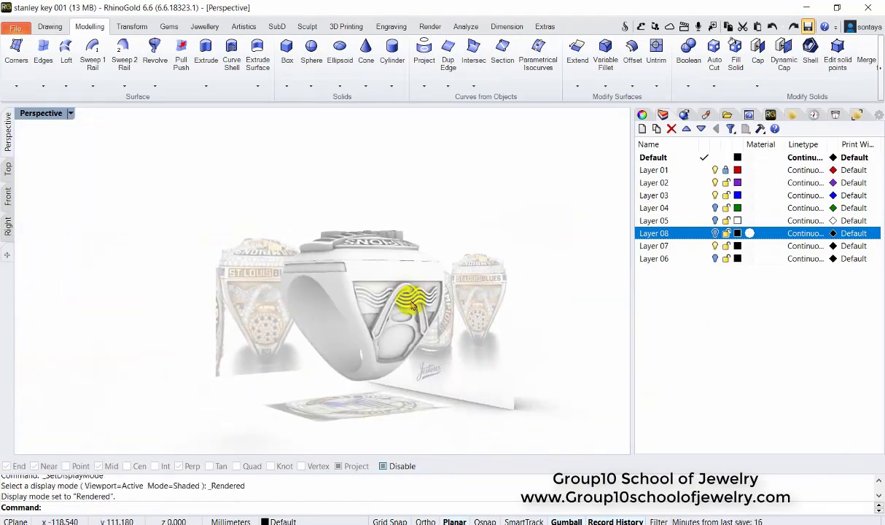